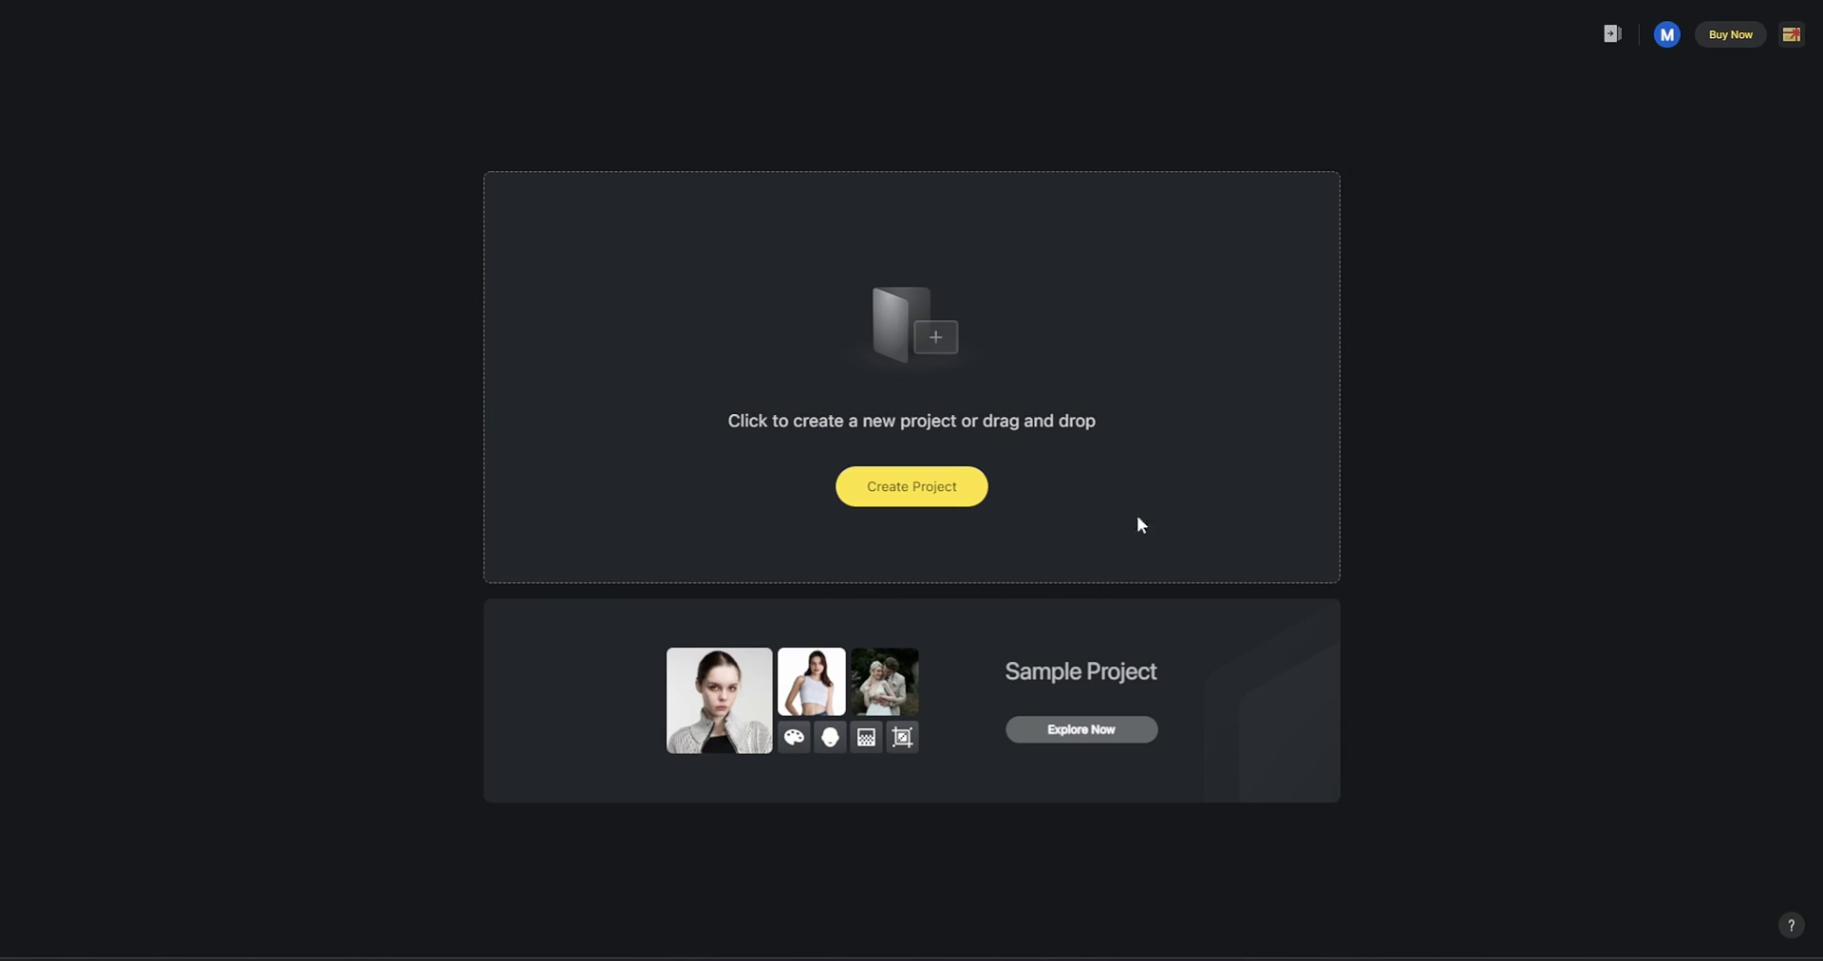
# Create project M1 and import the Photos folder's five RAW portraits.
pyautogui.click(908, 494)
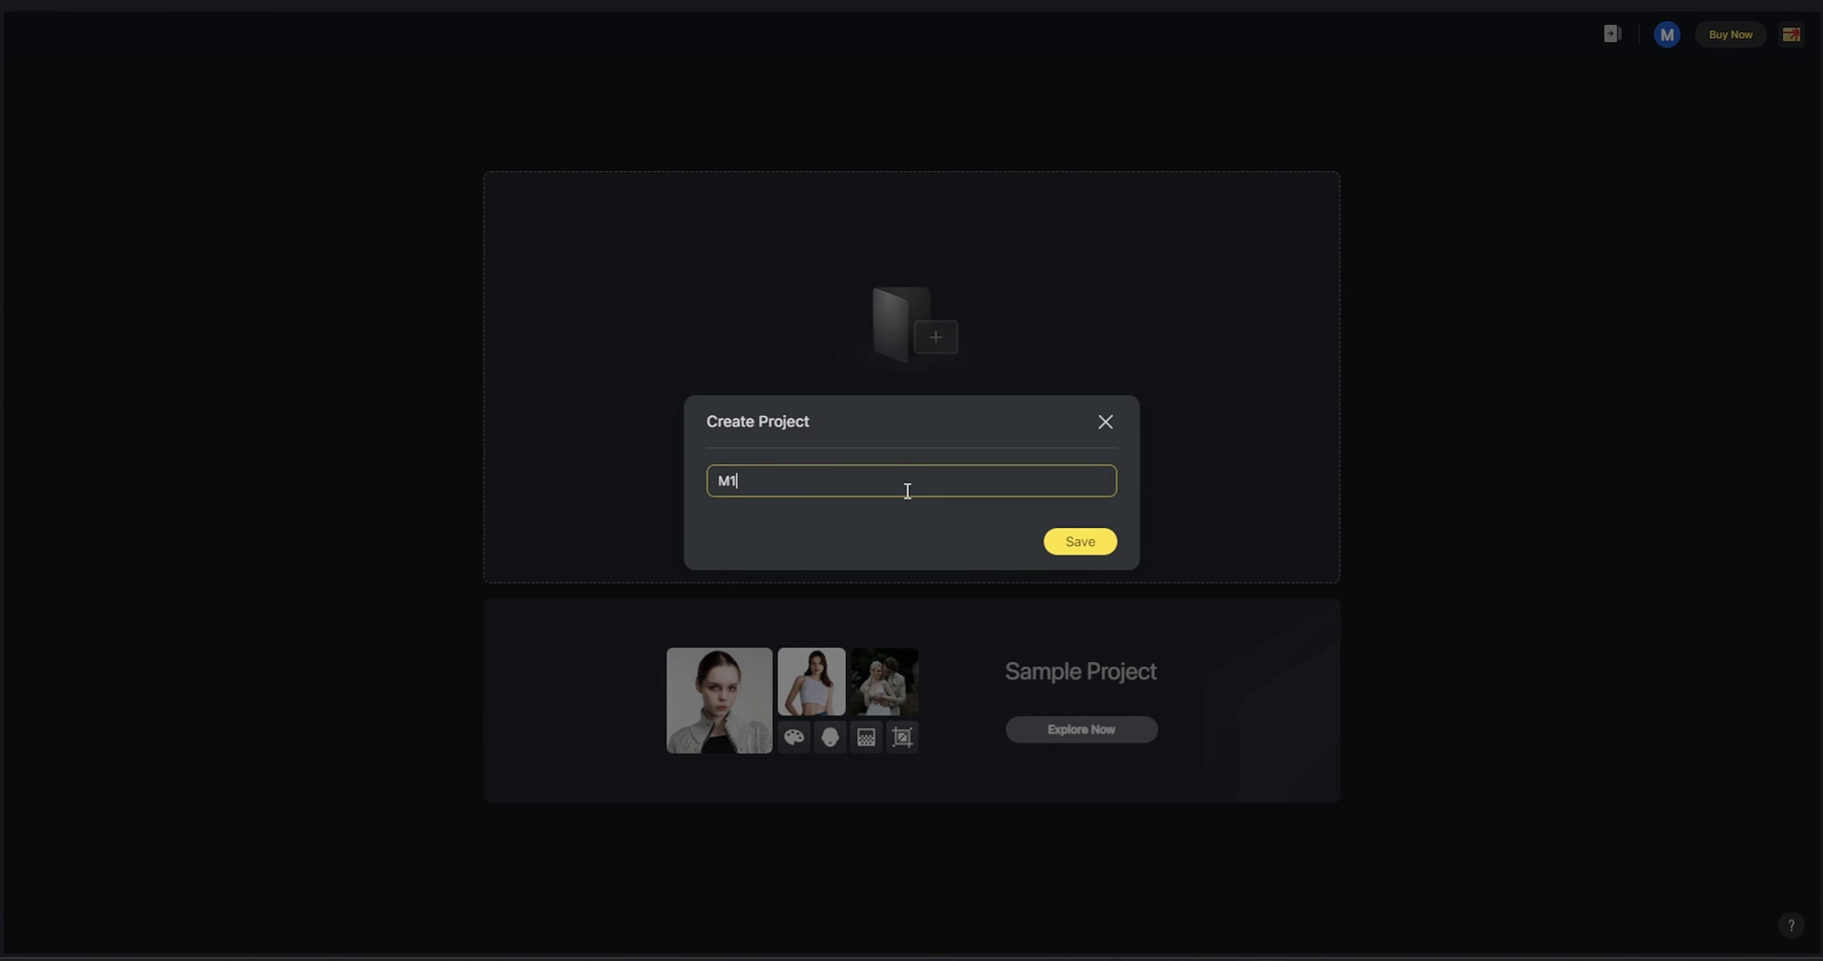
pyautogui.press('Return')
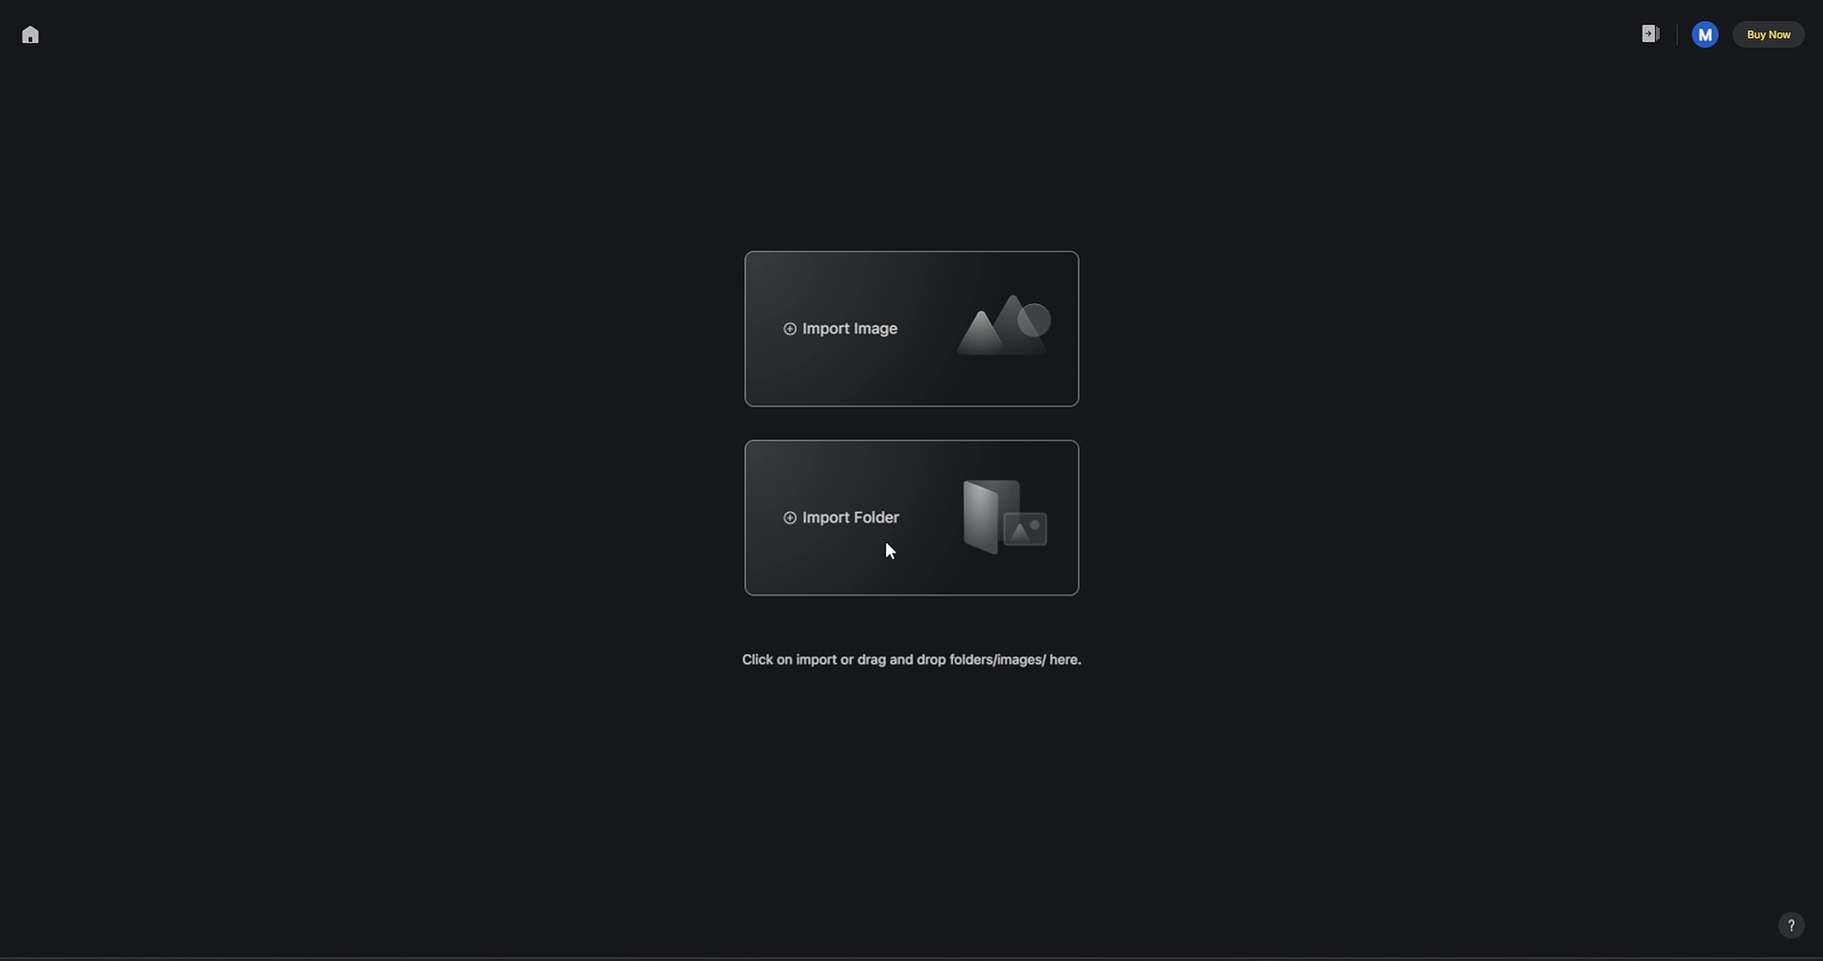
pyautogui.click(860, 539)
pyautogui.click(428, 132)
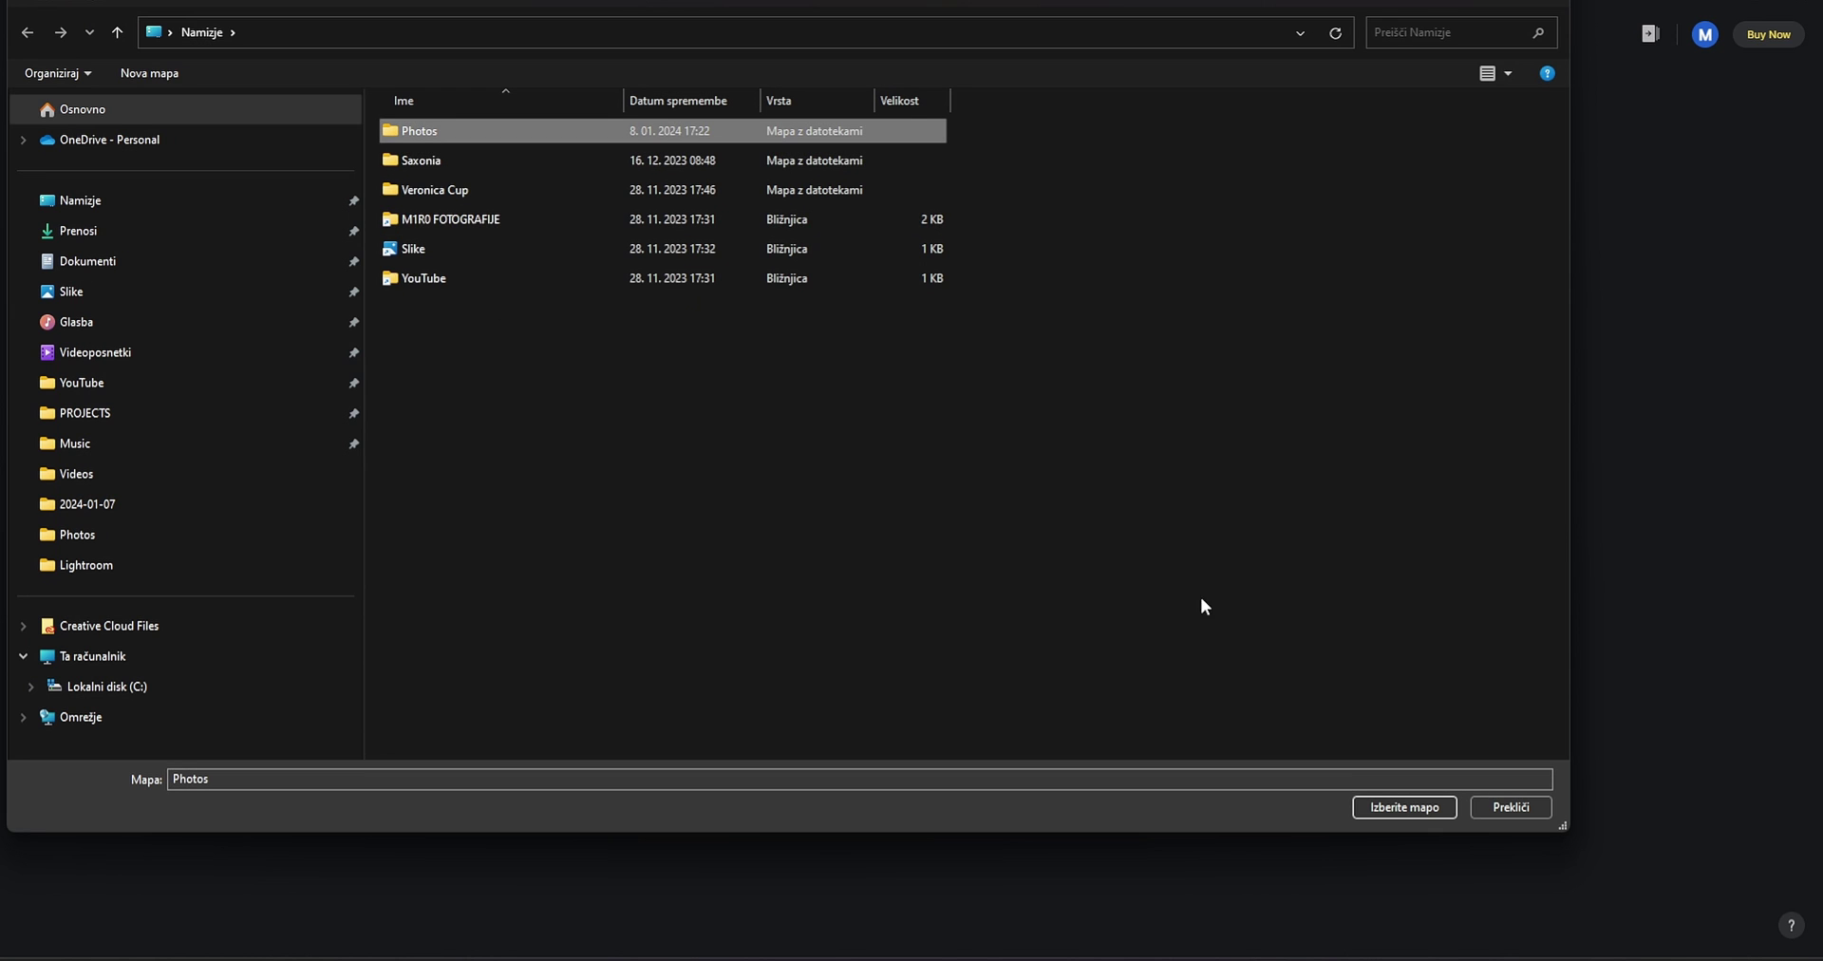
pyautogui.click(1367, 808)
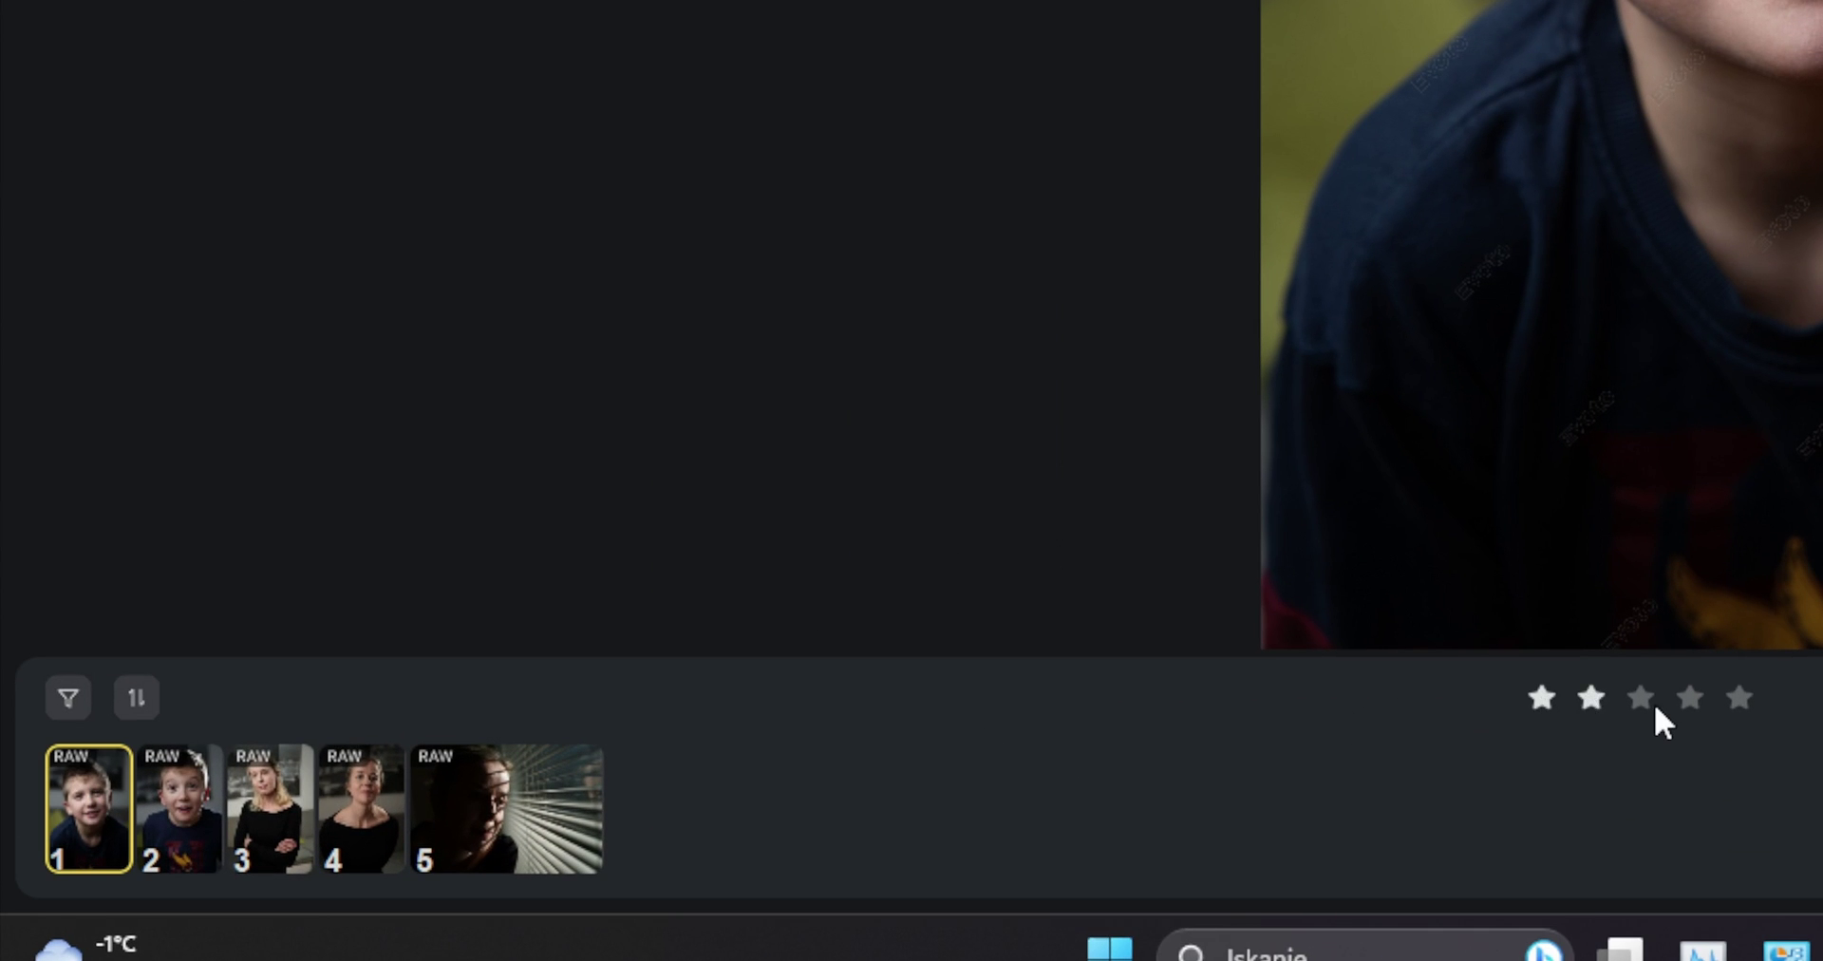
# Rate the boy's photo five stars and look through the Presets, Color Masks and History panels.
pyautogui.click(1690, 698)
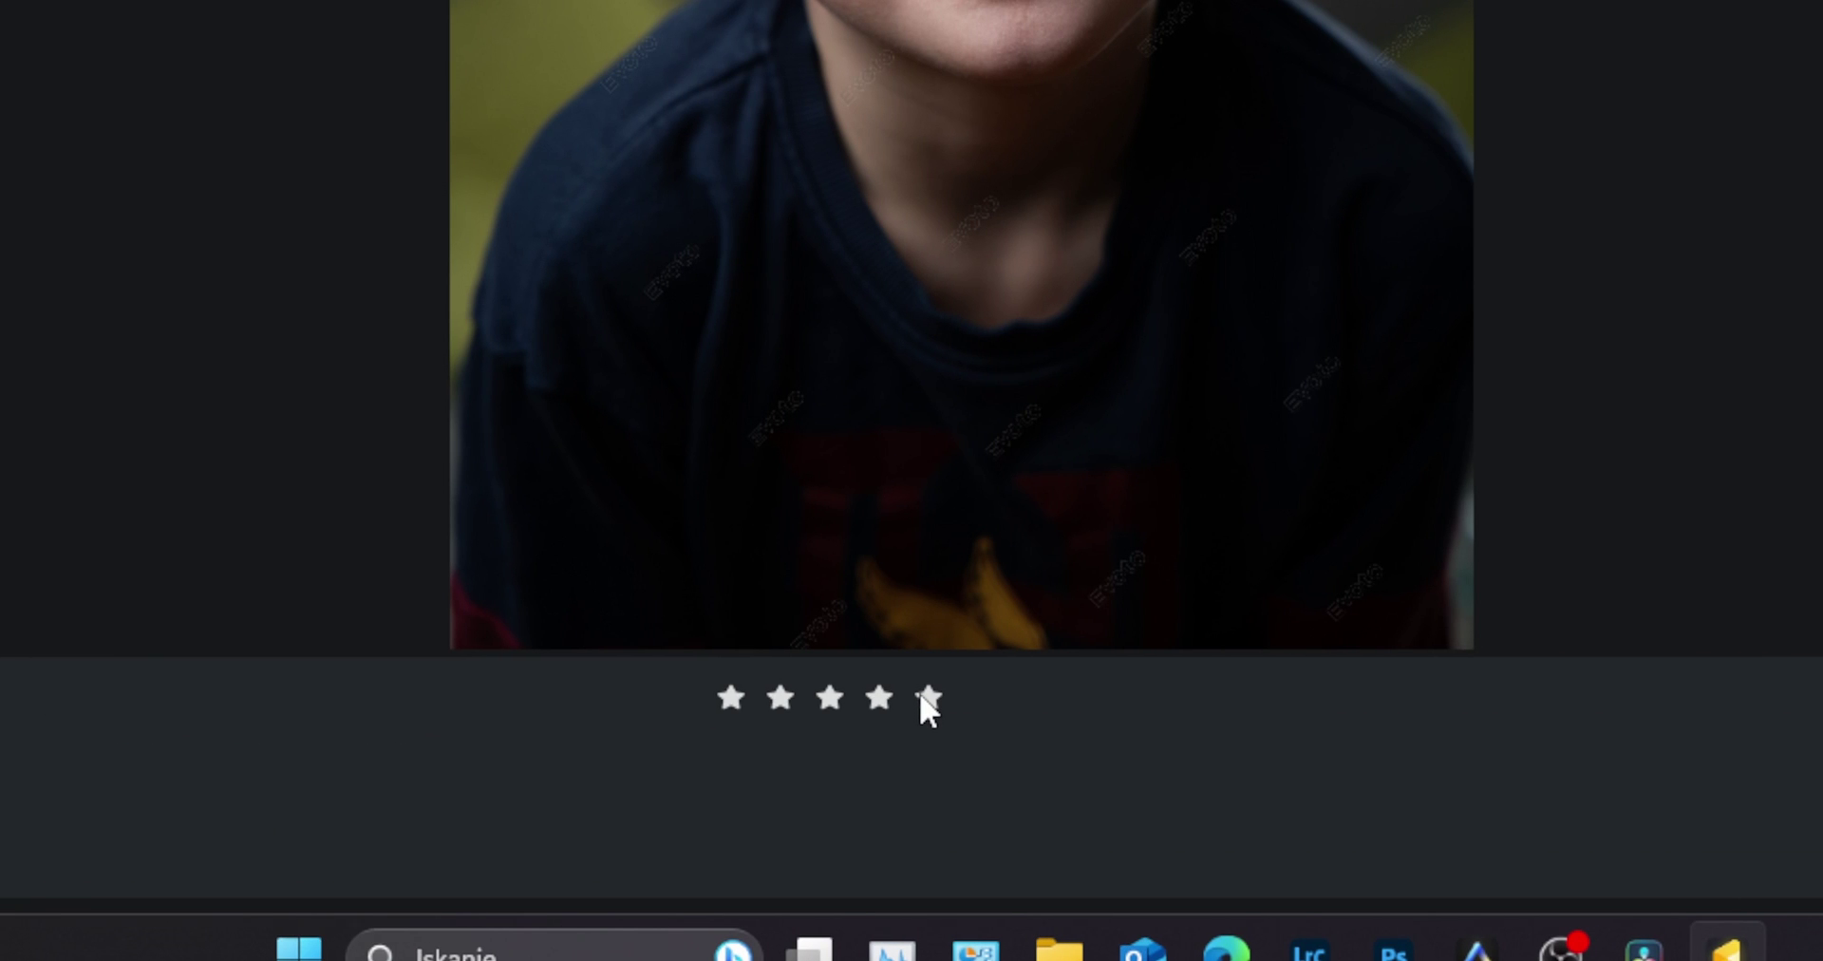
pyautogui.click(921, 695)
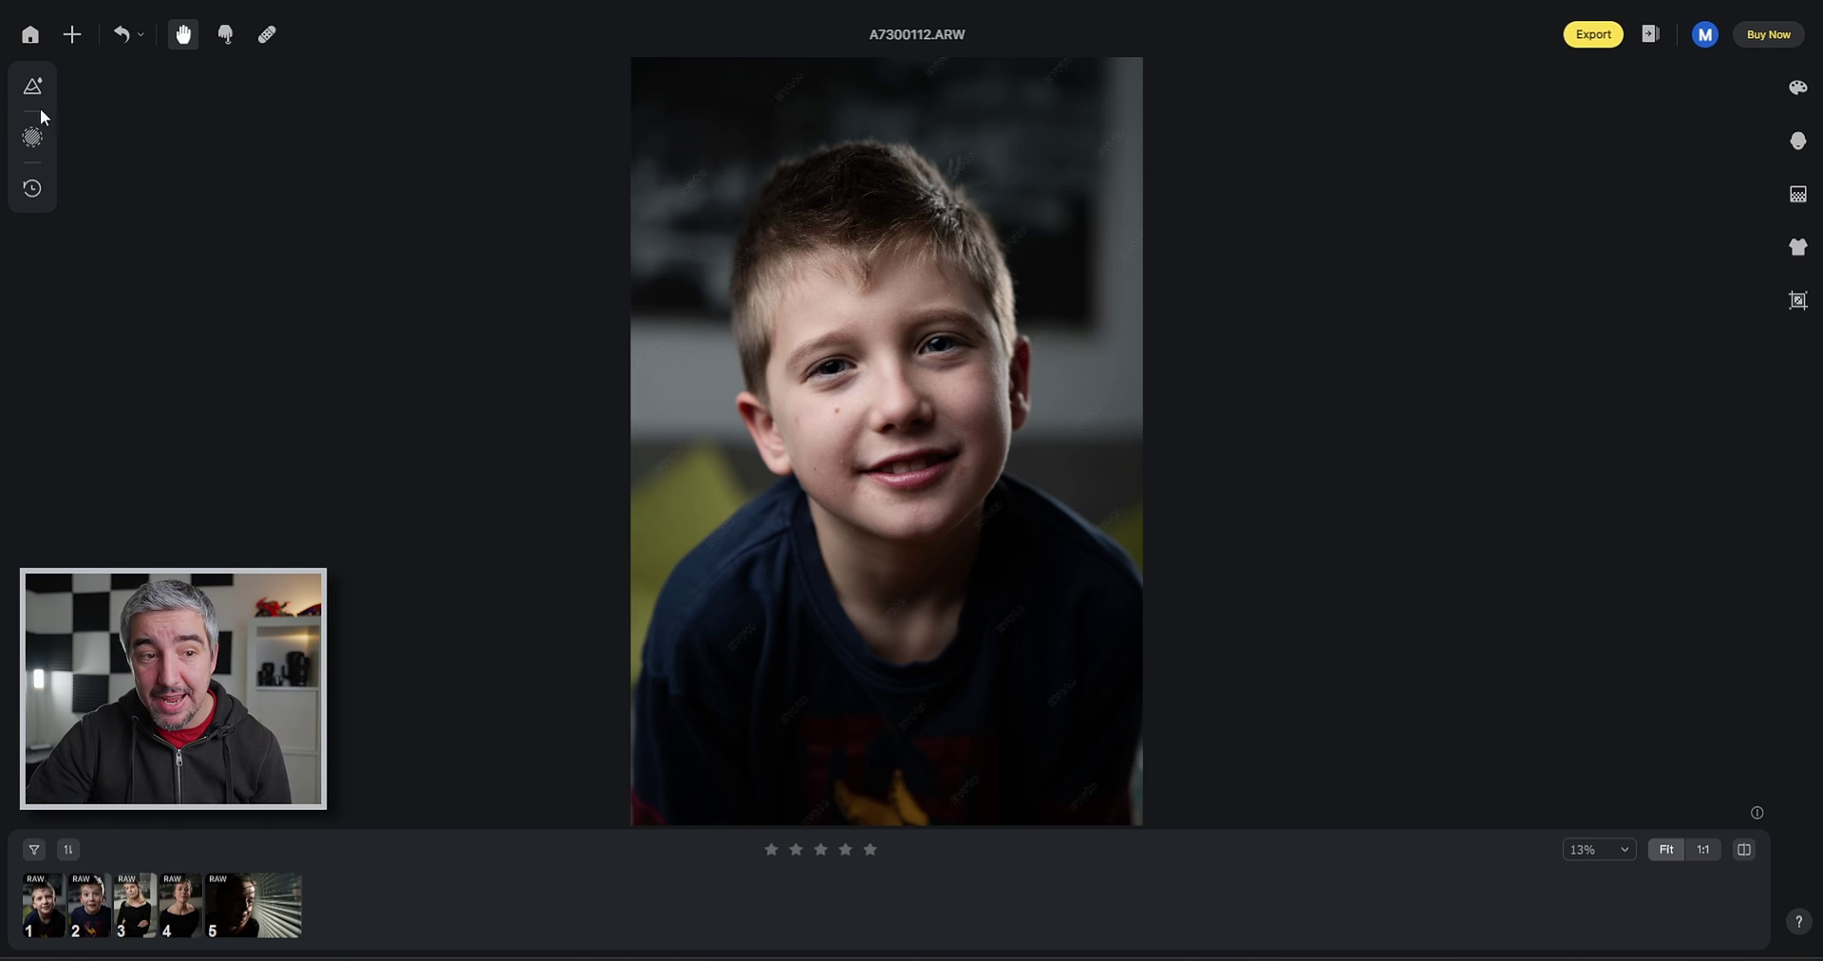
pyautogui.click(35, 85)
pyautogui.click(31, 137)
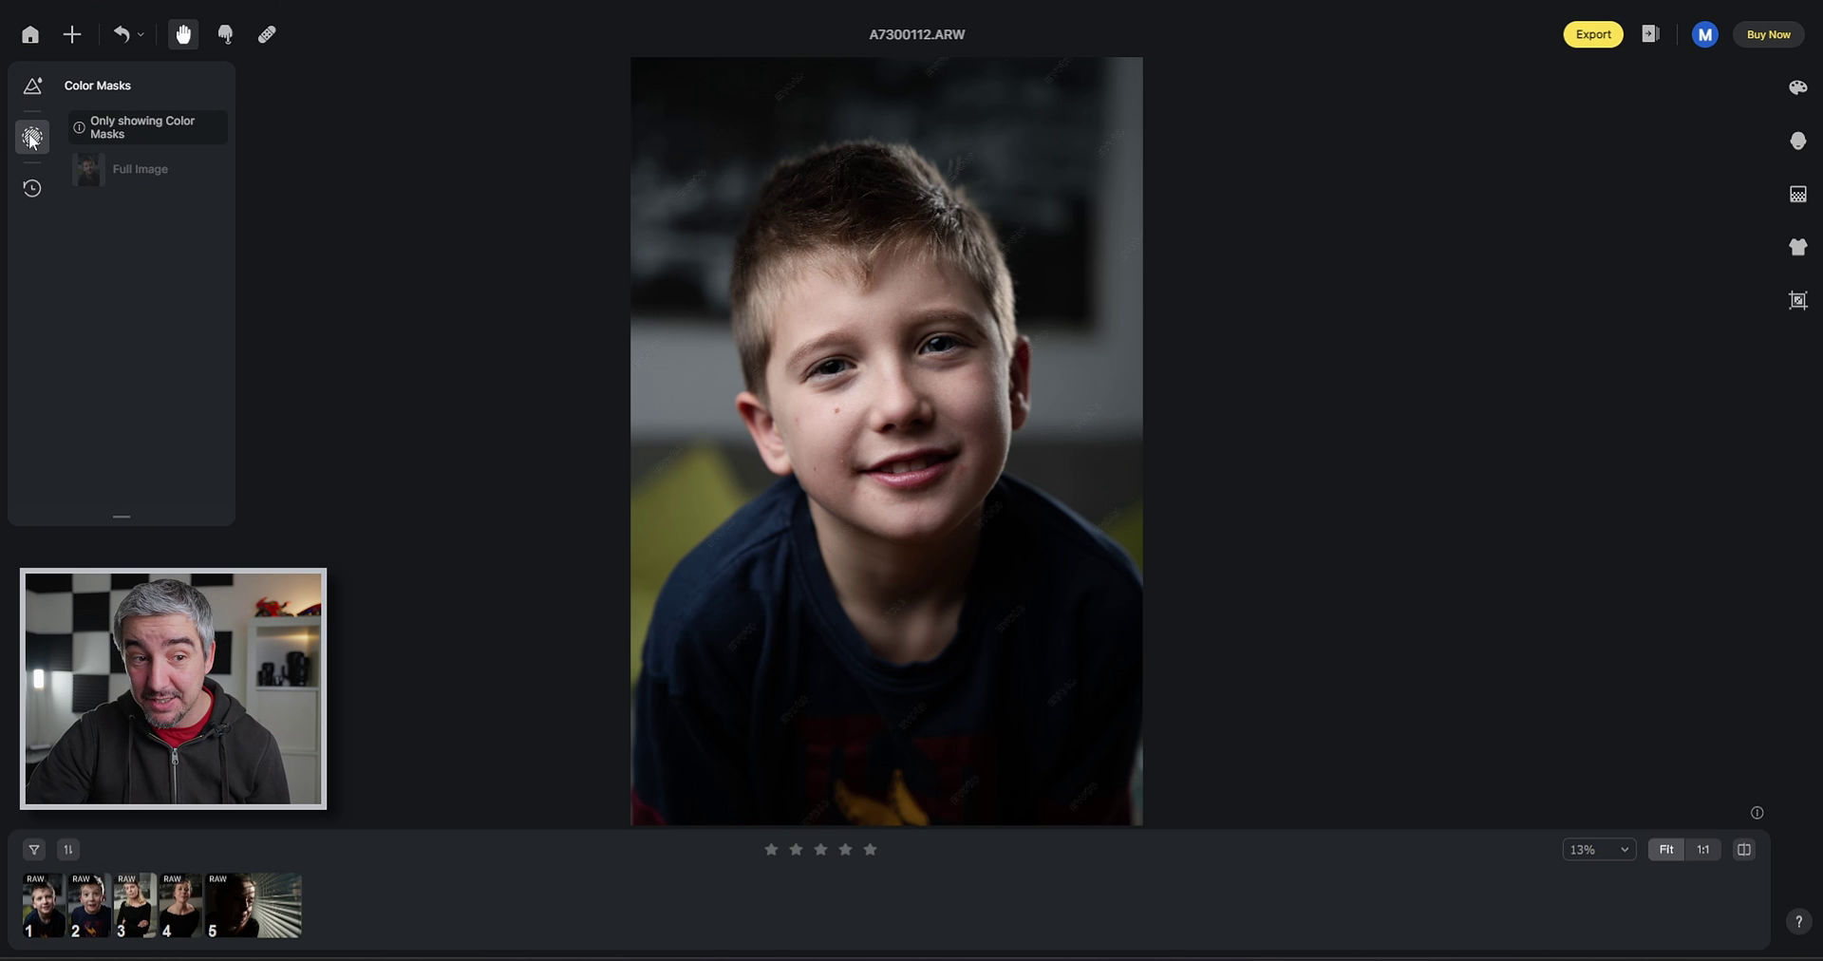
pyautogui.click(31, 186)
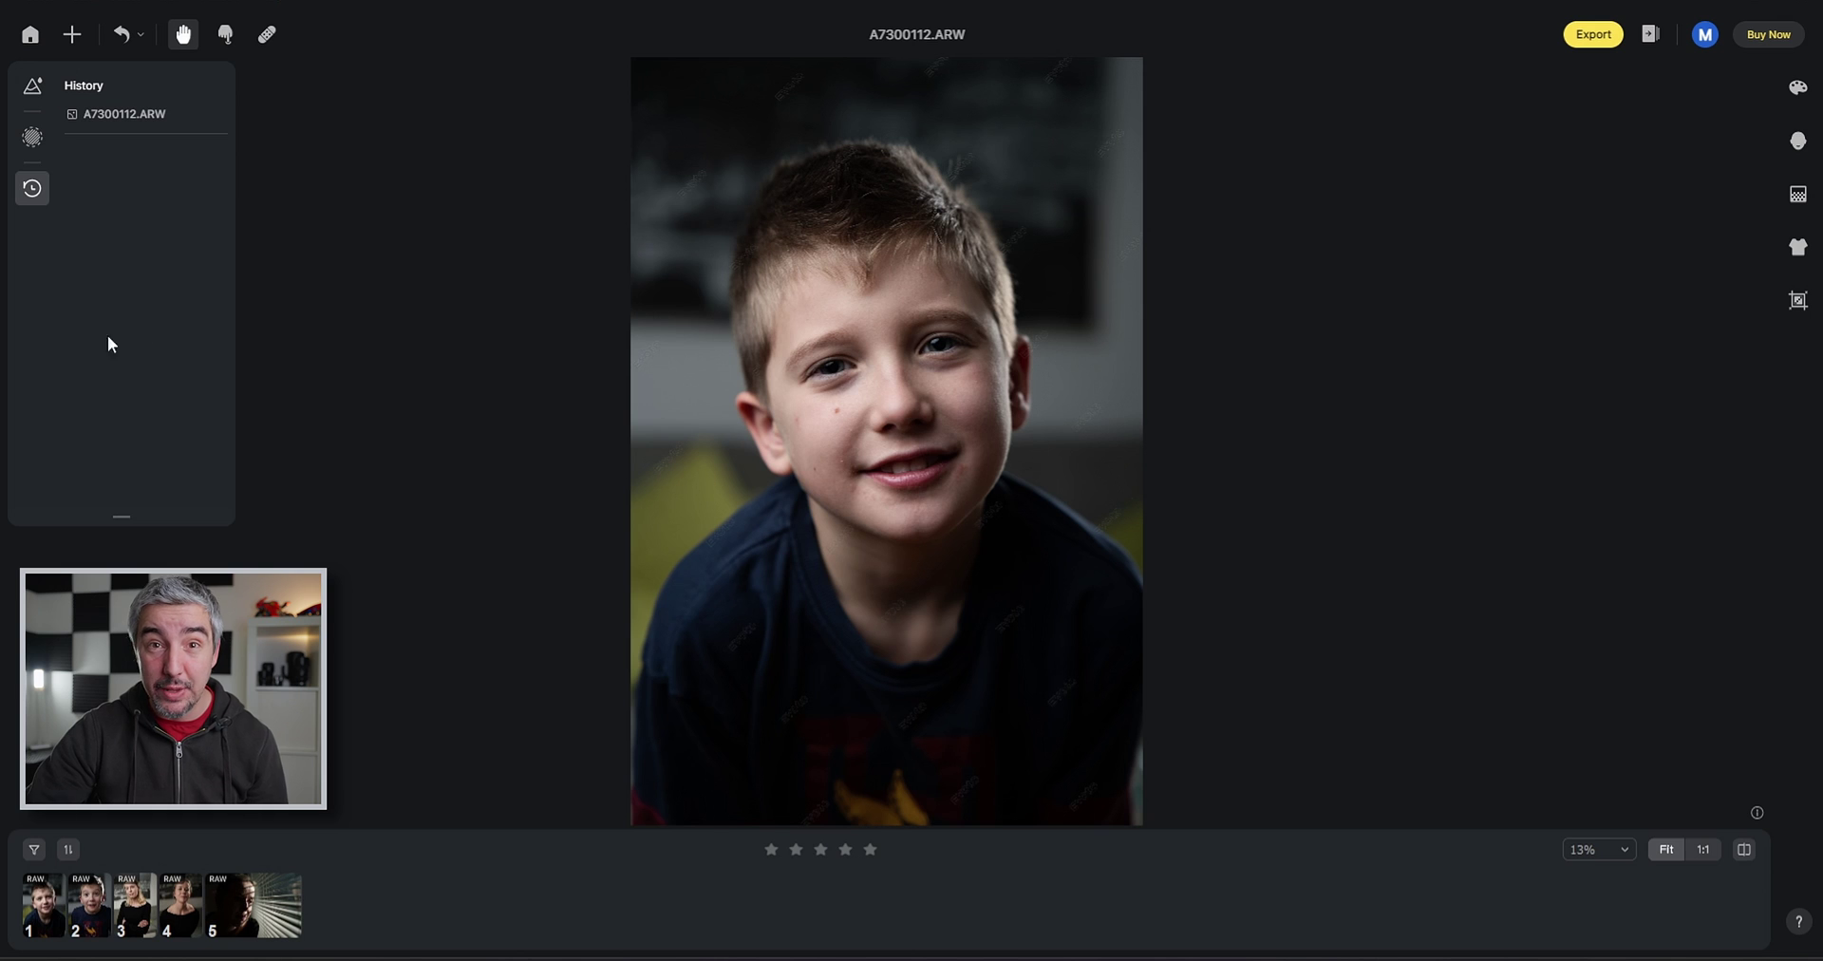
pyautogui.click(26, 91)
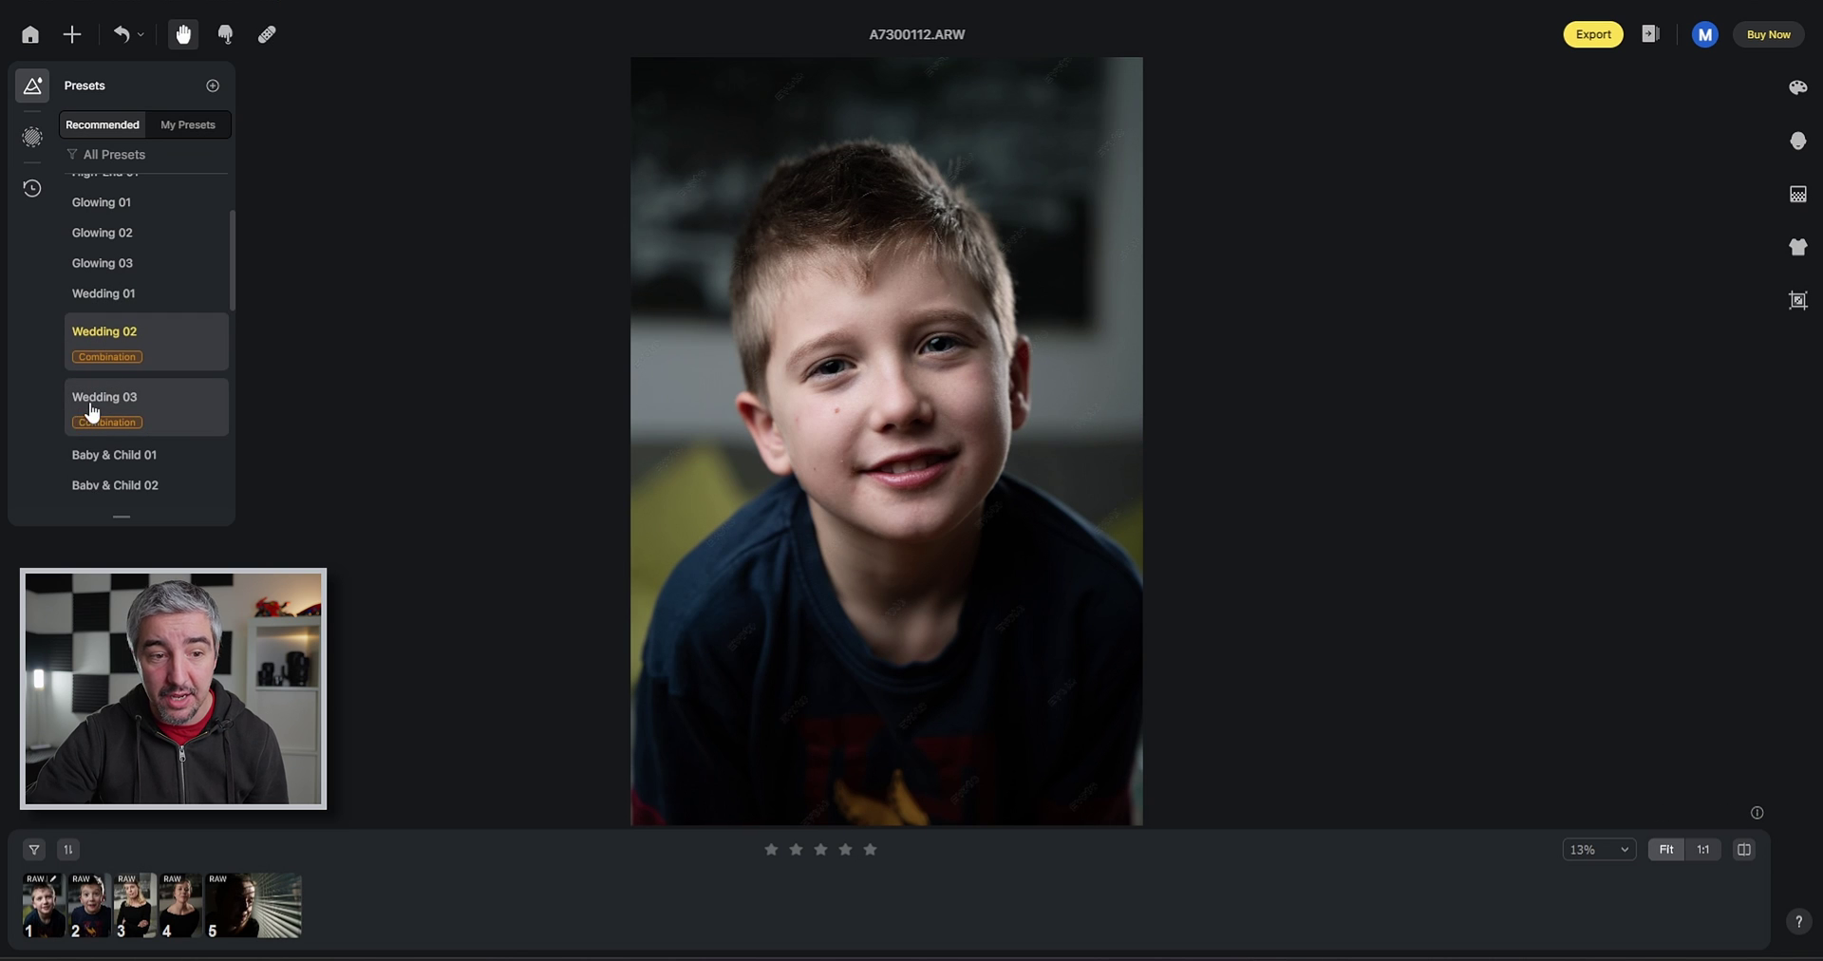
# Apply the Wedding 03 preset, then switch to Baby & Child 02.
pyautogui.click(91, 393)
pyautogui.scroll(-1, 92, 427)
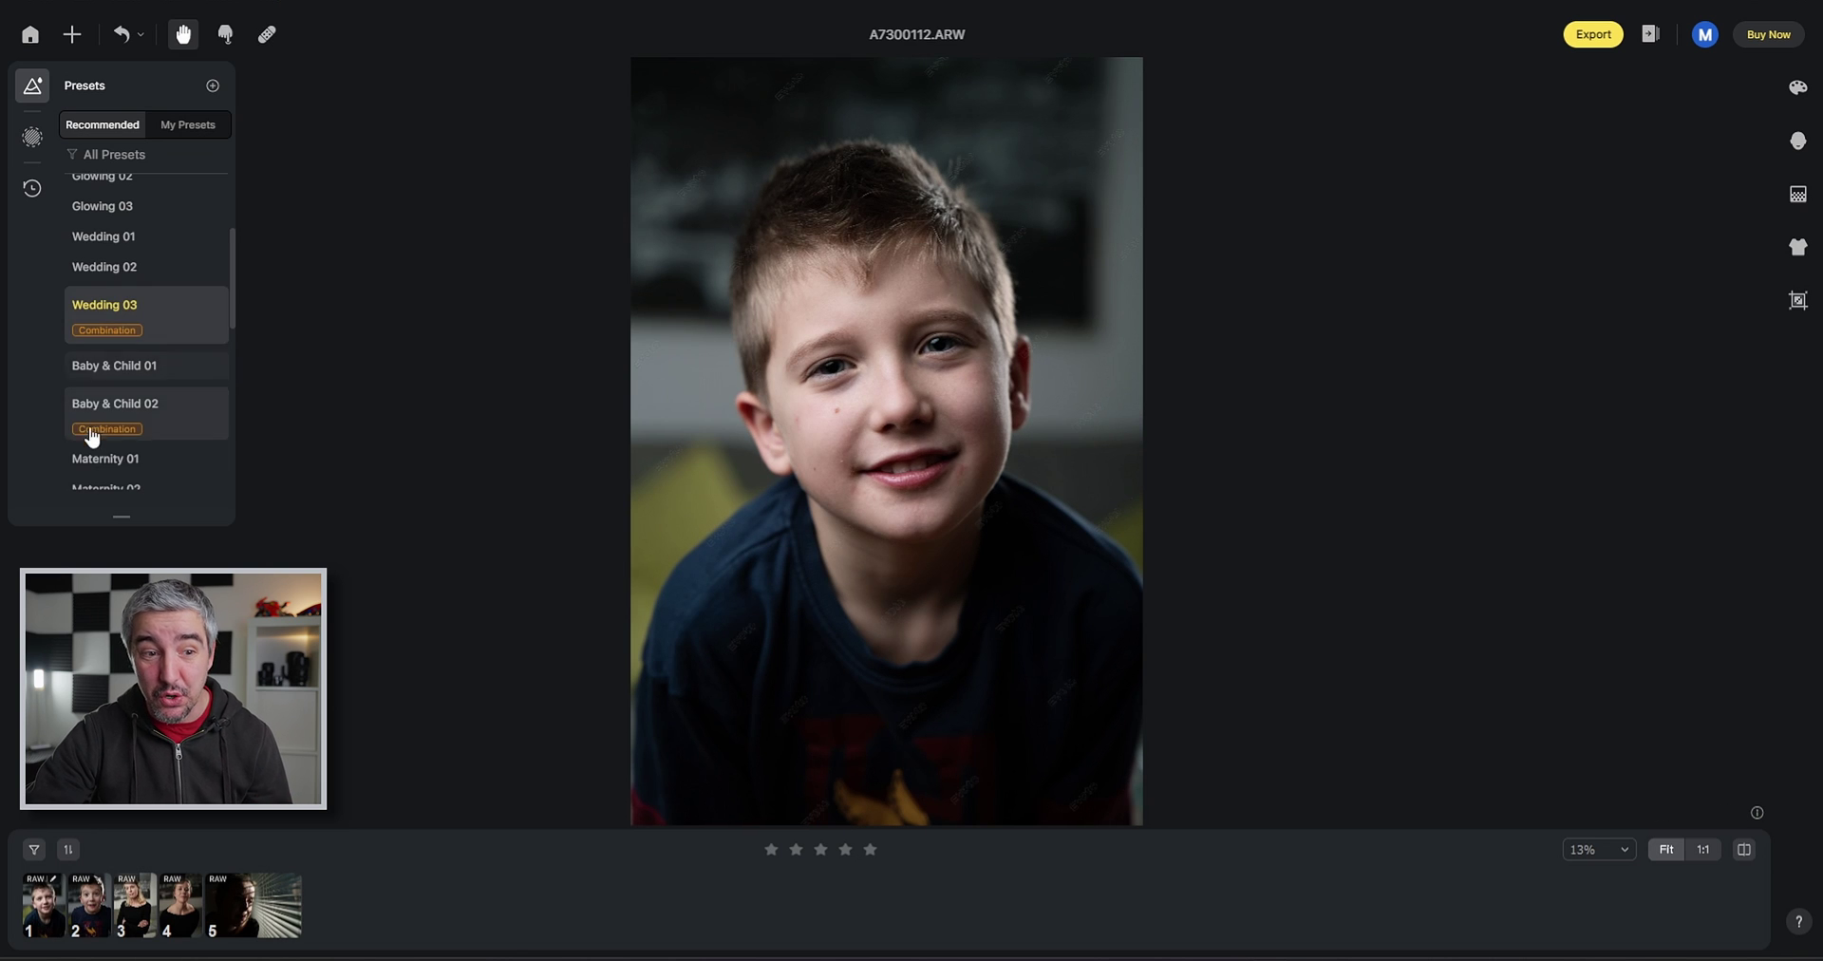
pyautogui.click(111, 409)
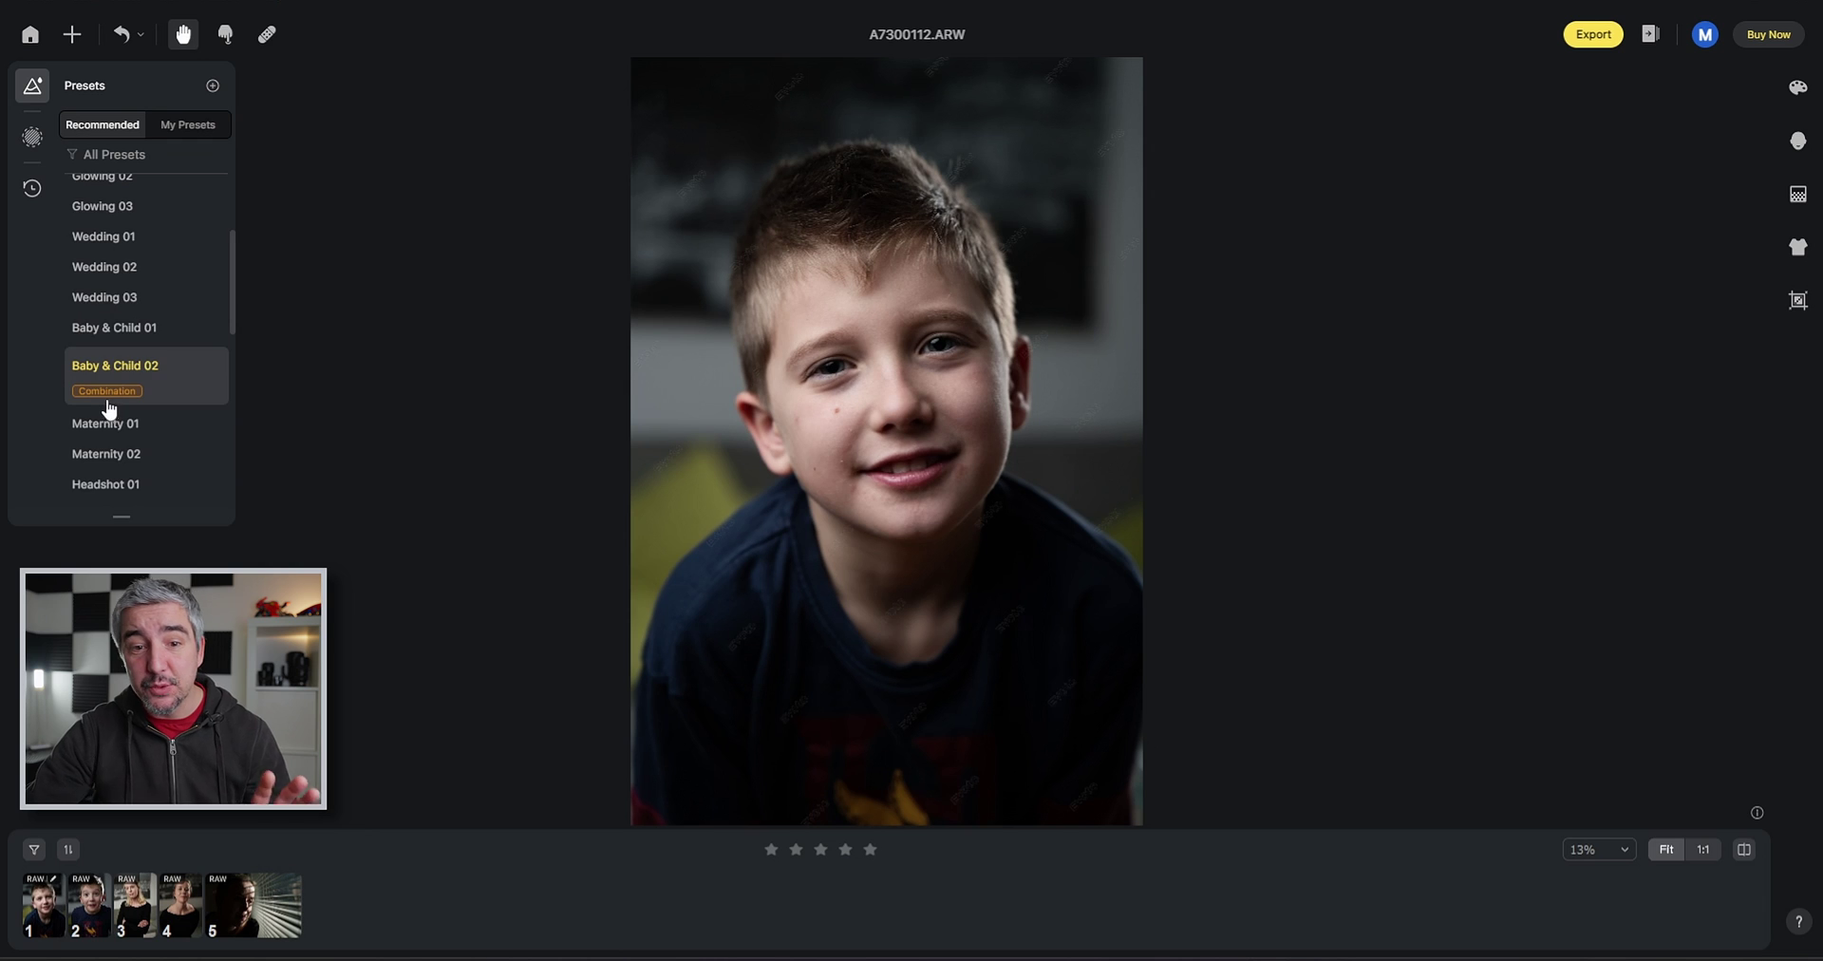
pyautogui.scroll(4, 111, 409)
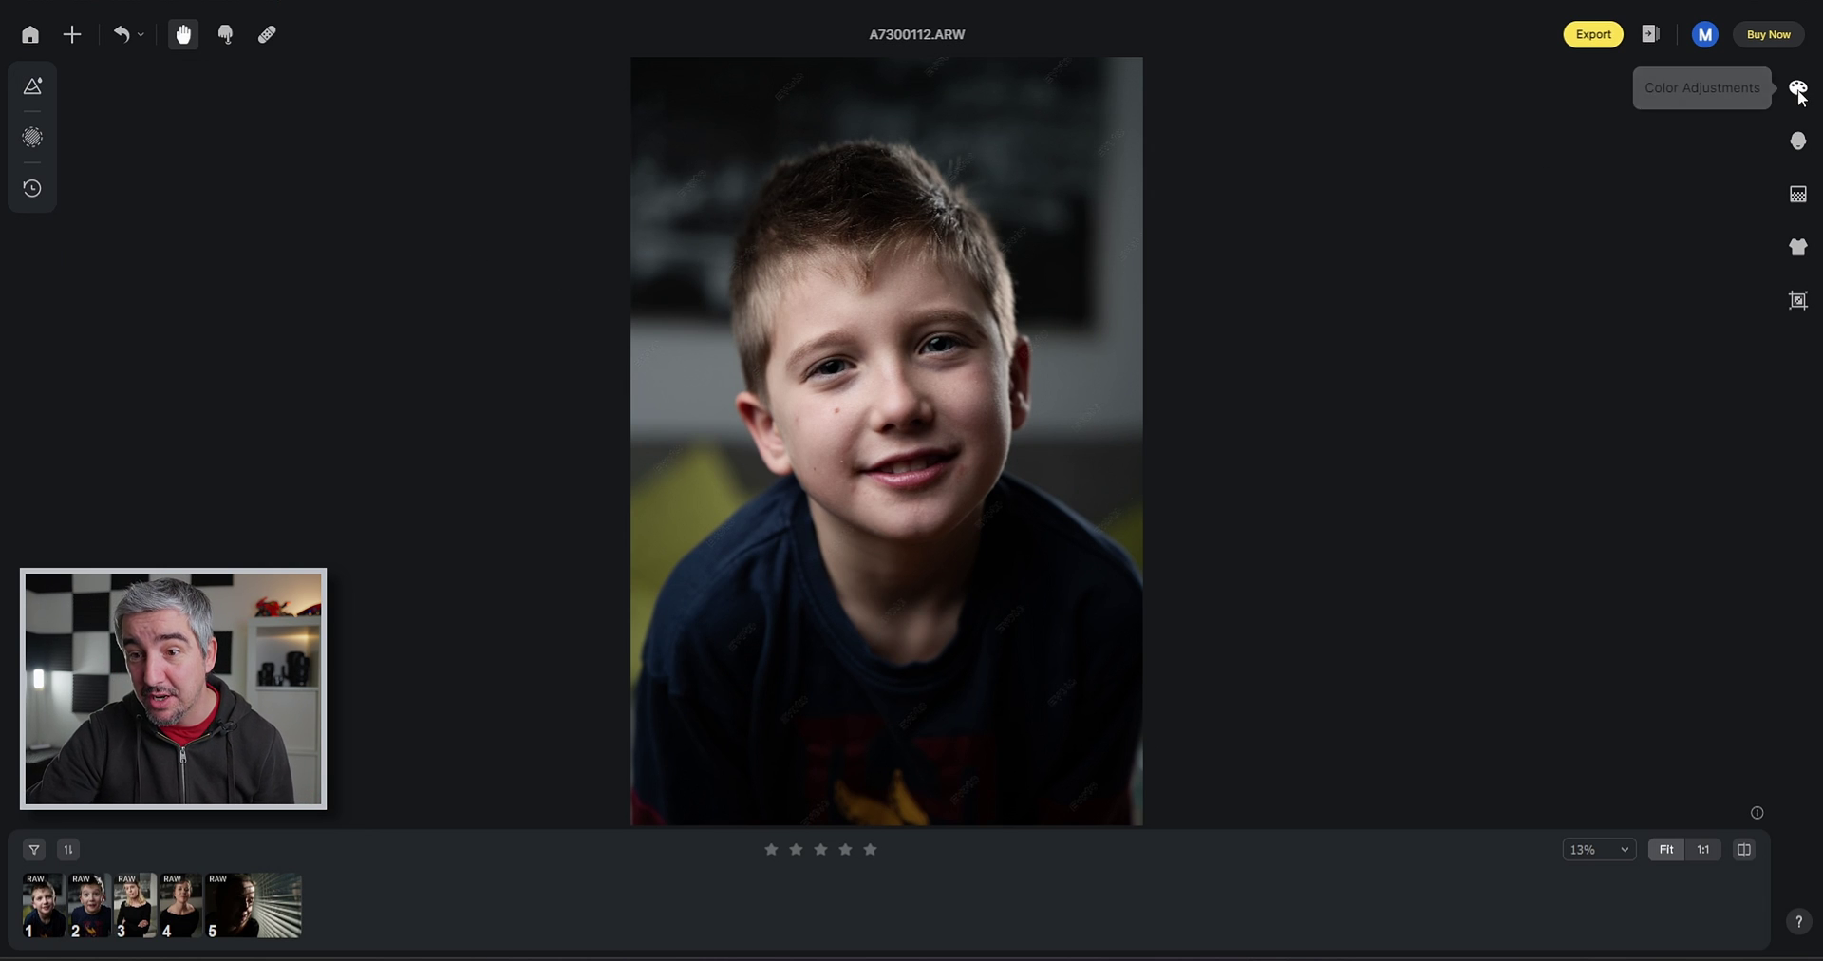
# In Color Adjustments, raise exposure to 0.1 and adjust the other Basic tone sliders.
pyautogui.click(1799, 89)
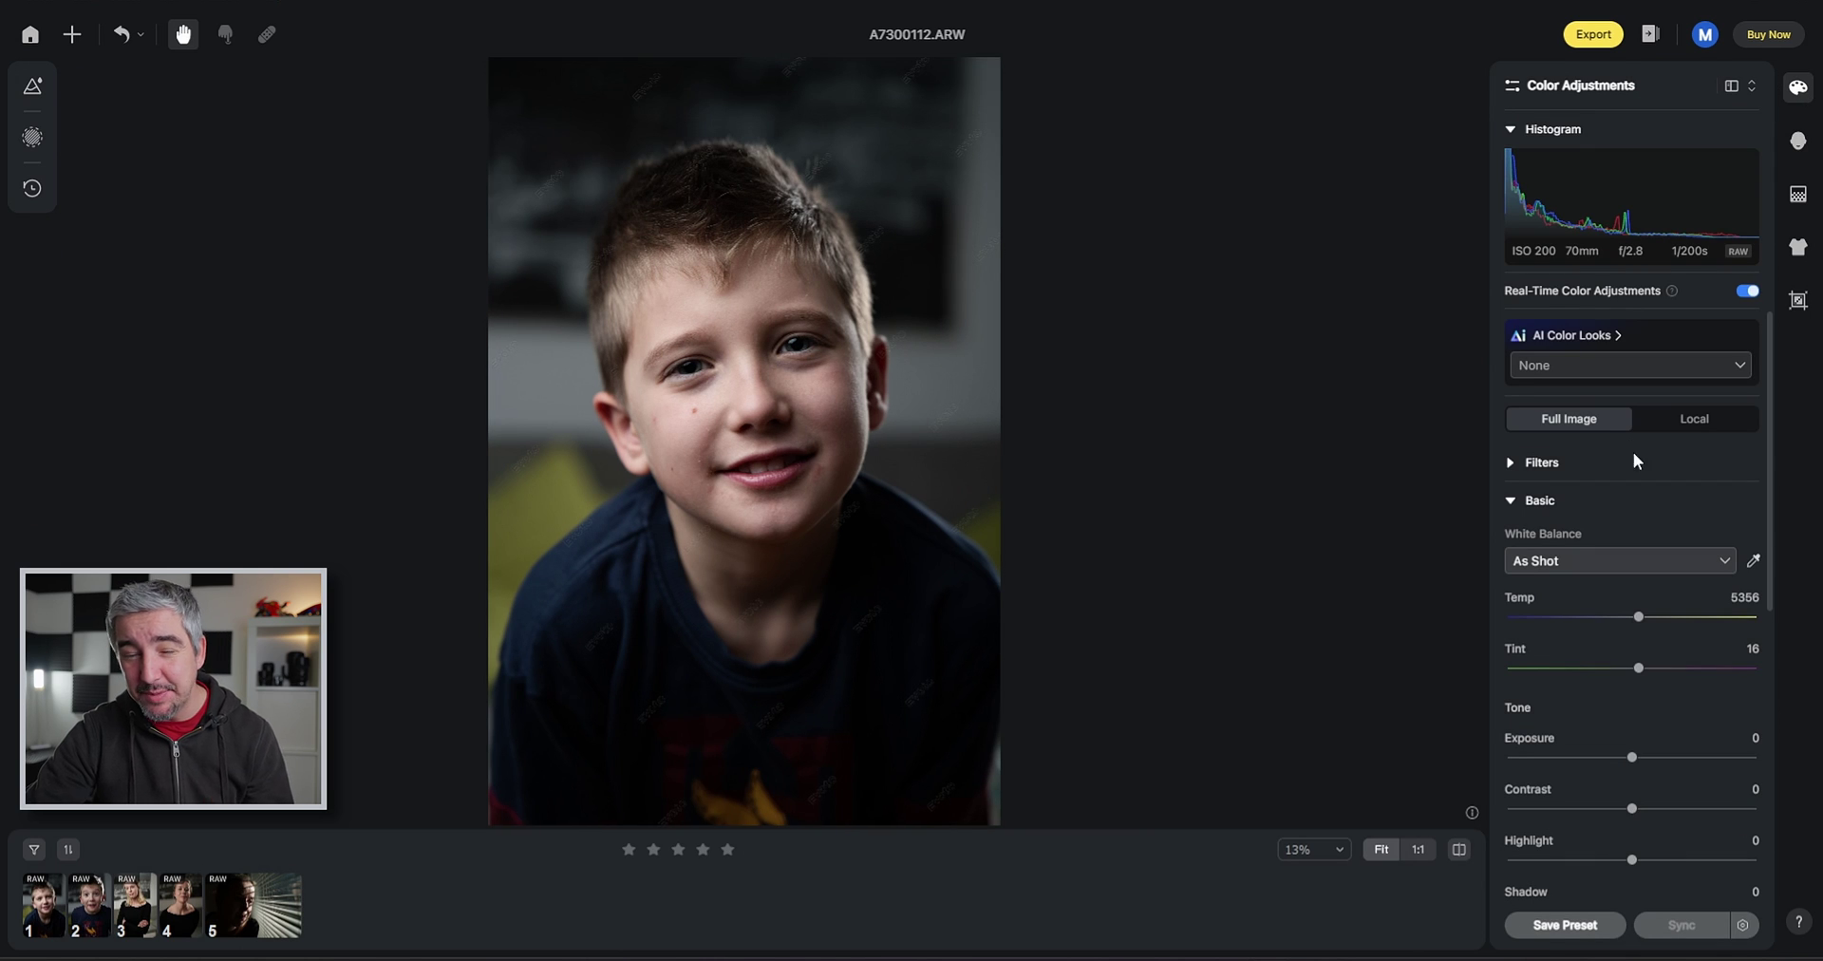
pyautogui.scroll(-2, 1645, 625)
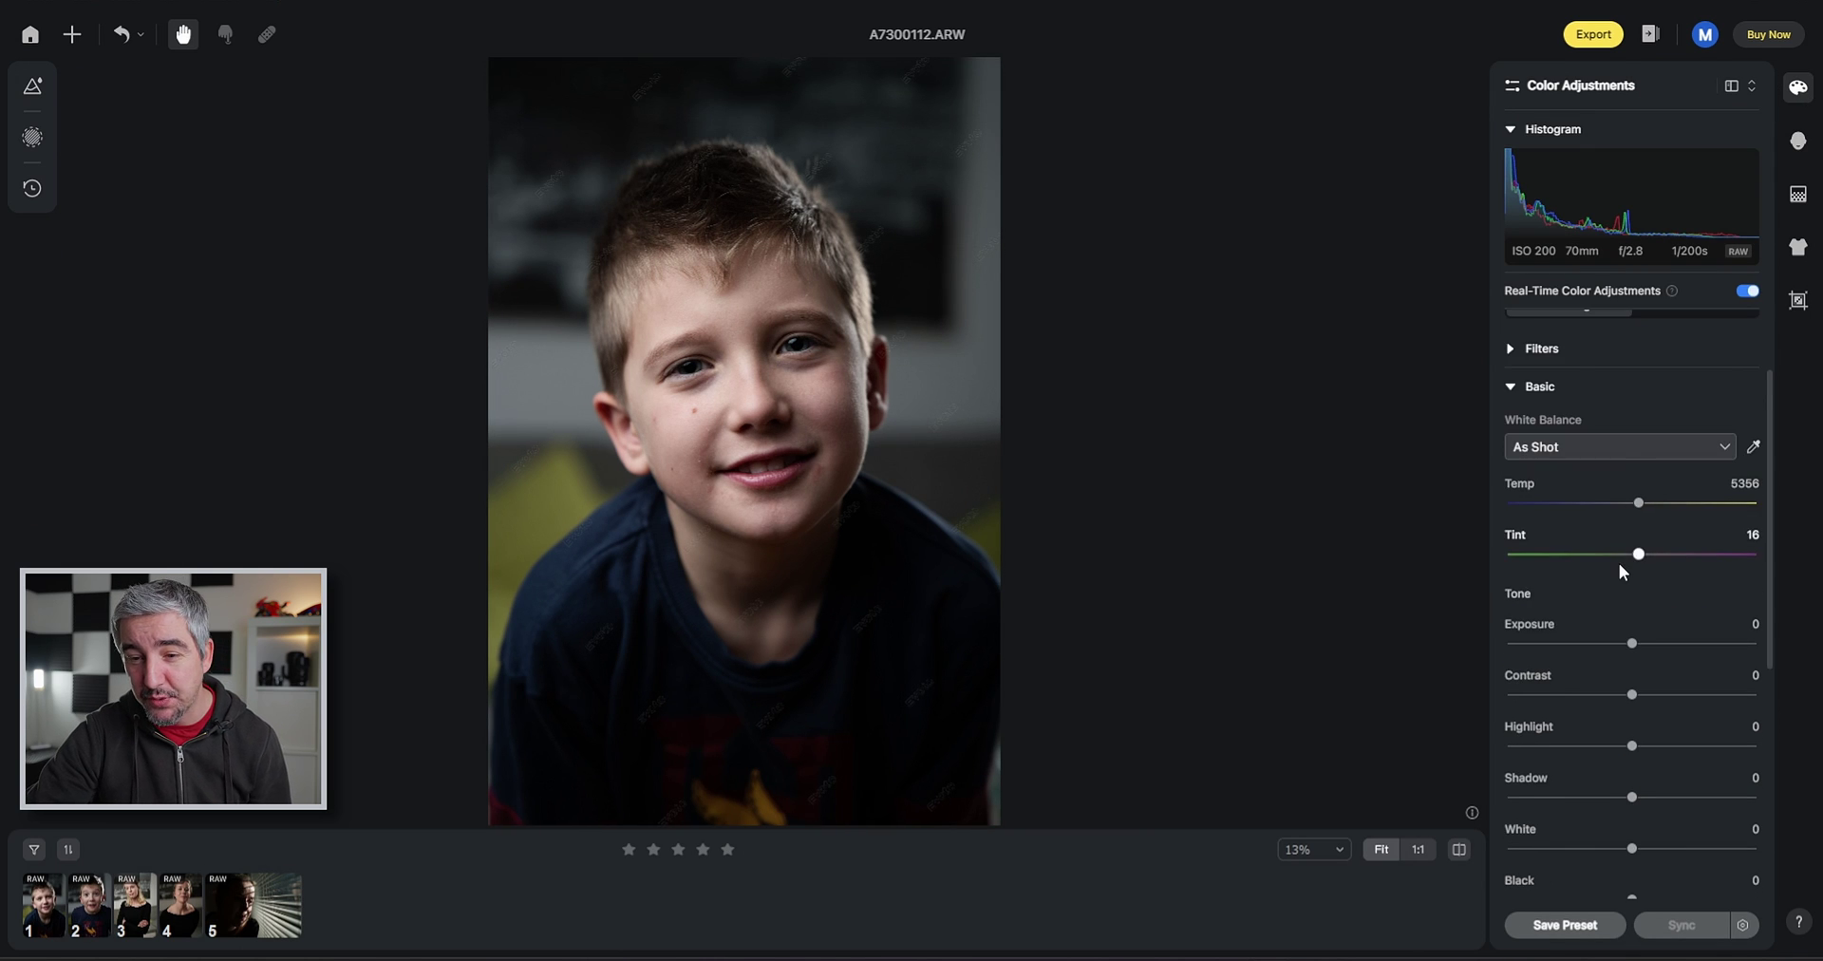
pyautogui.scroll(-1, 1620, 567)
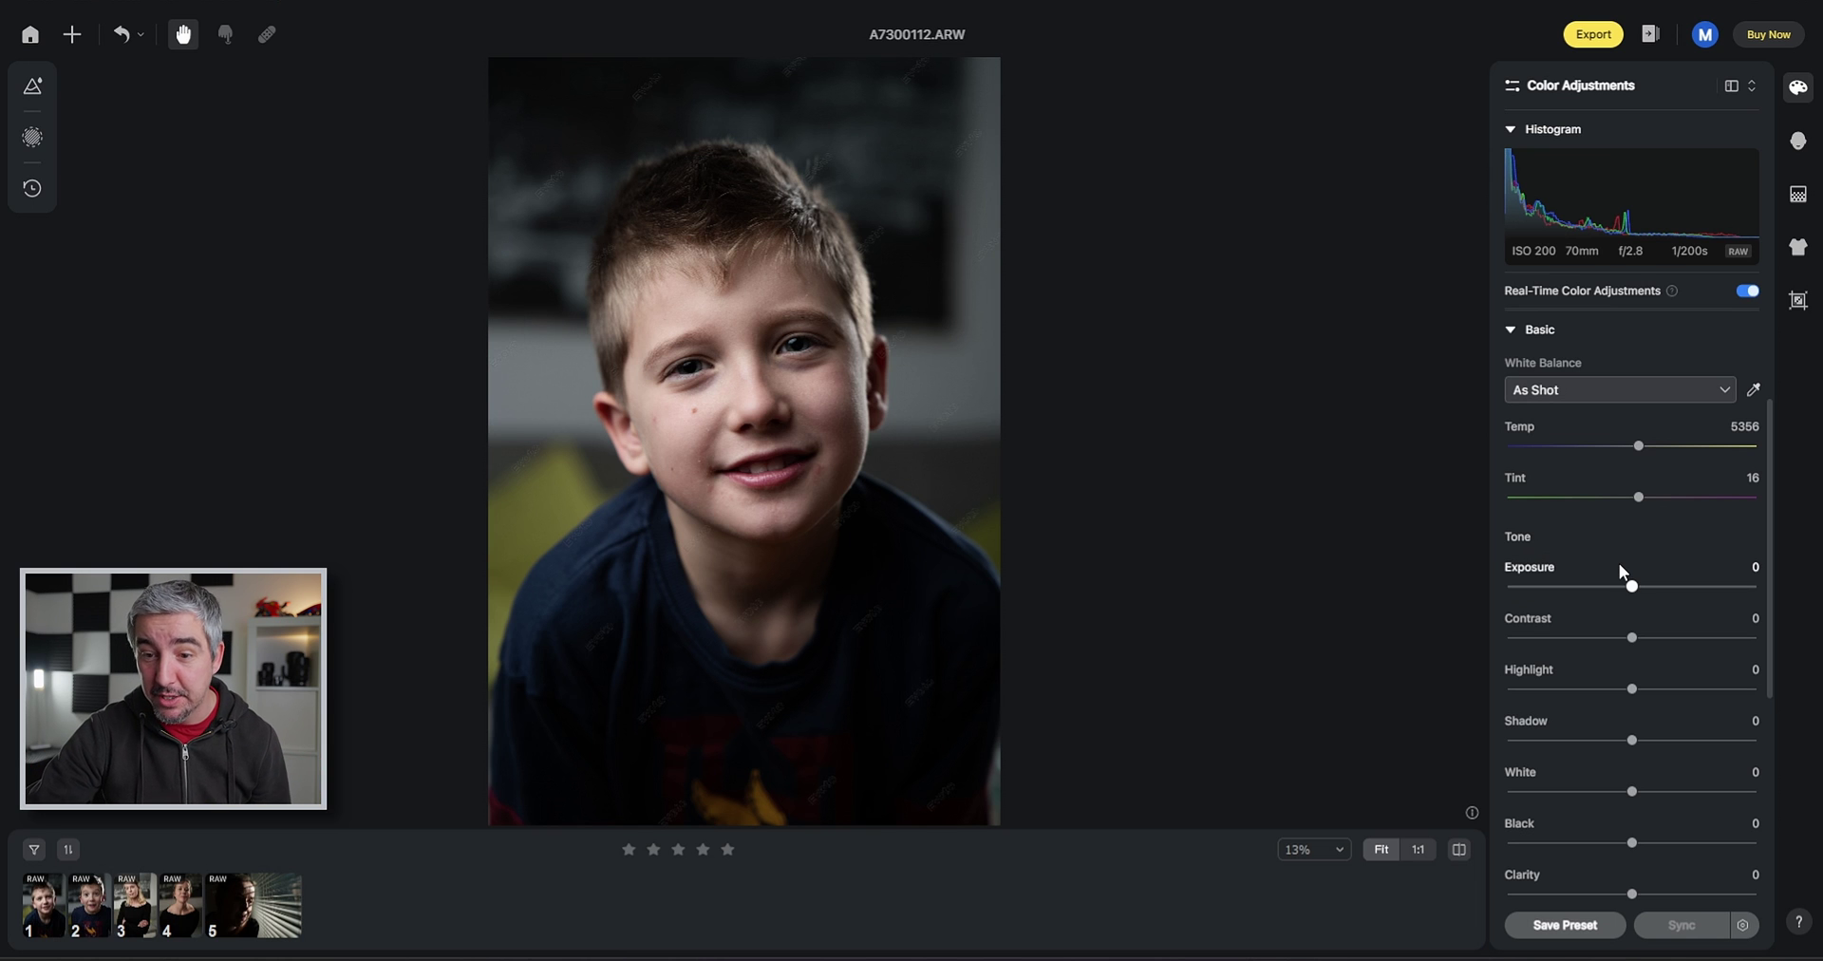
pyautogui.moveTo(1635, 589)
pyautogui.mouseDown()
pyautogui.moveTo(1651, 585)
pyautogui.moveTo(1635, 588)
pyautogui.mouseUp()
pyautogui.scroll(10, 1662, 637)
pyautogui.scroll(10, 1633, 743)
pyautogui.scroll(8, 1631, 783)
pyautogui.scroll(-4, 1630, 784)
pyautogui.scroll(3, 1677, 841)
pyautogui.moveTo(1633, 894); pyautogui.dragTo(1699, 894)
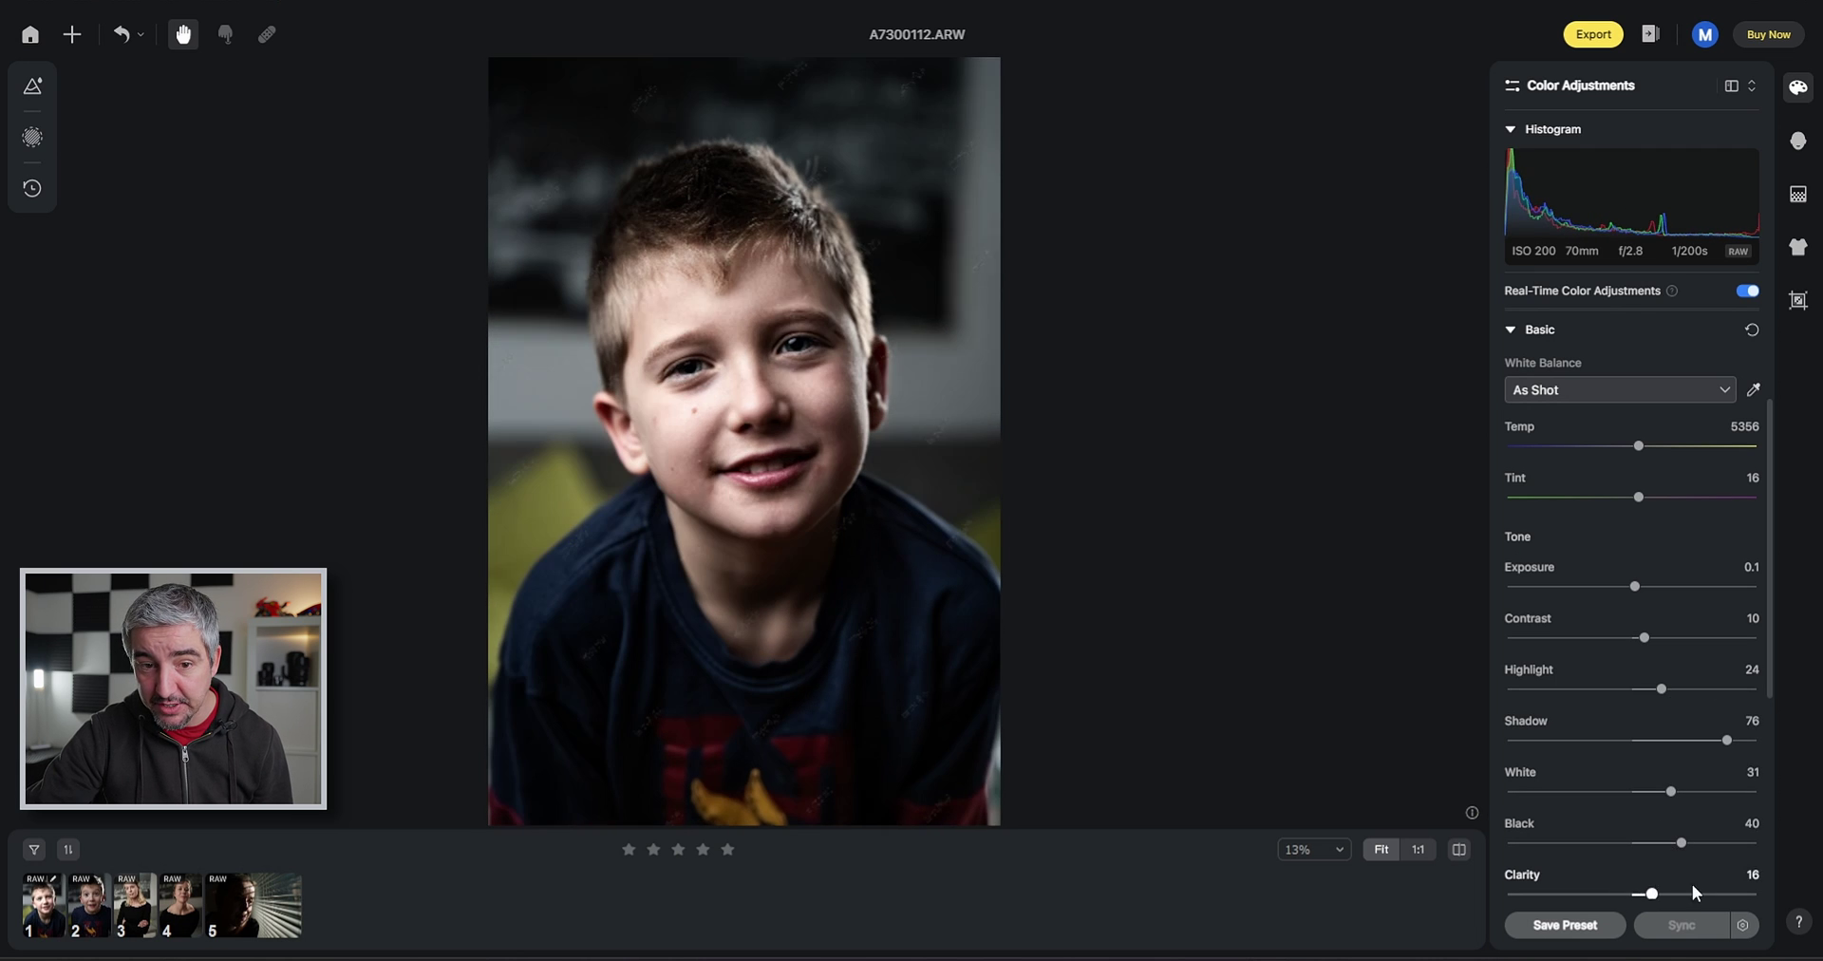
pyautogui.scroll(-3, 1690, 717)
pyautogui.scroll(6, 1649, 720)
pyautogui.scroll(6, 1644, 762)
# Inspect the red, blue and parametric tone curves in the Curves section.
pyautogui.click(1552, 811)
pyautogui.scroll(-5, 1639, 583)
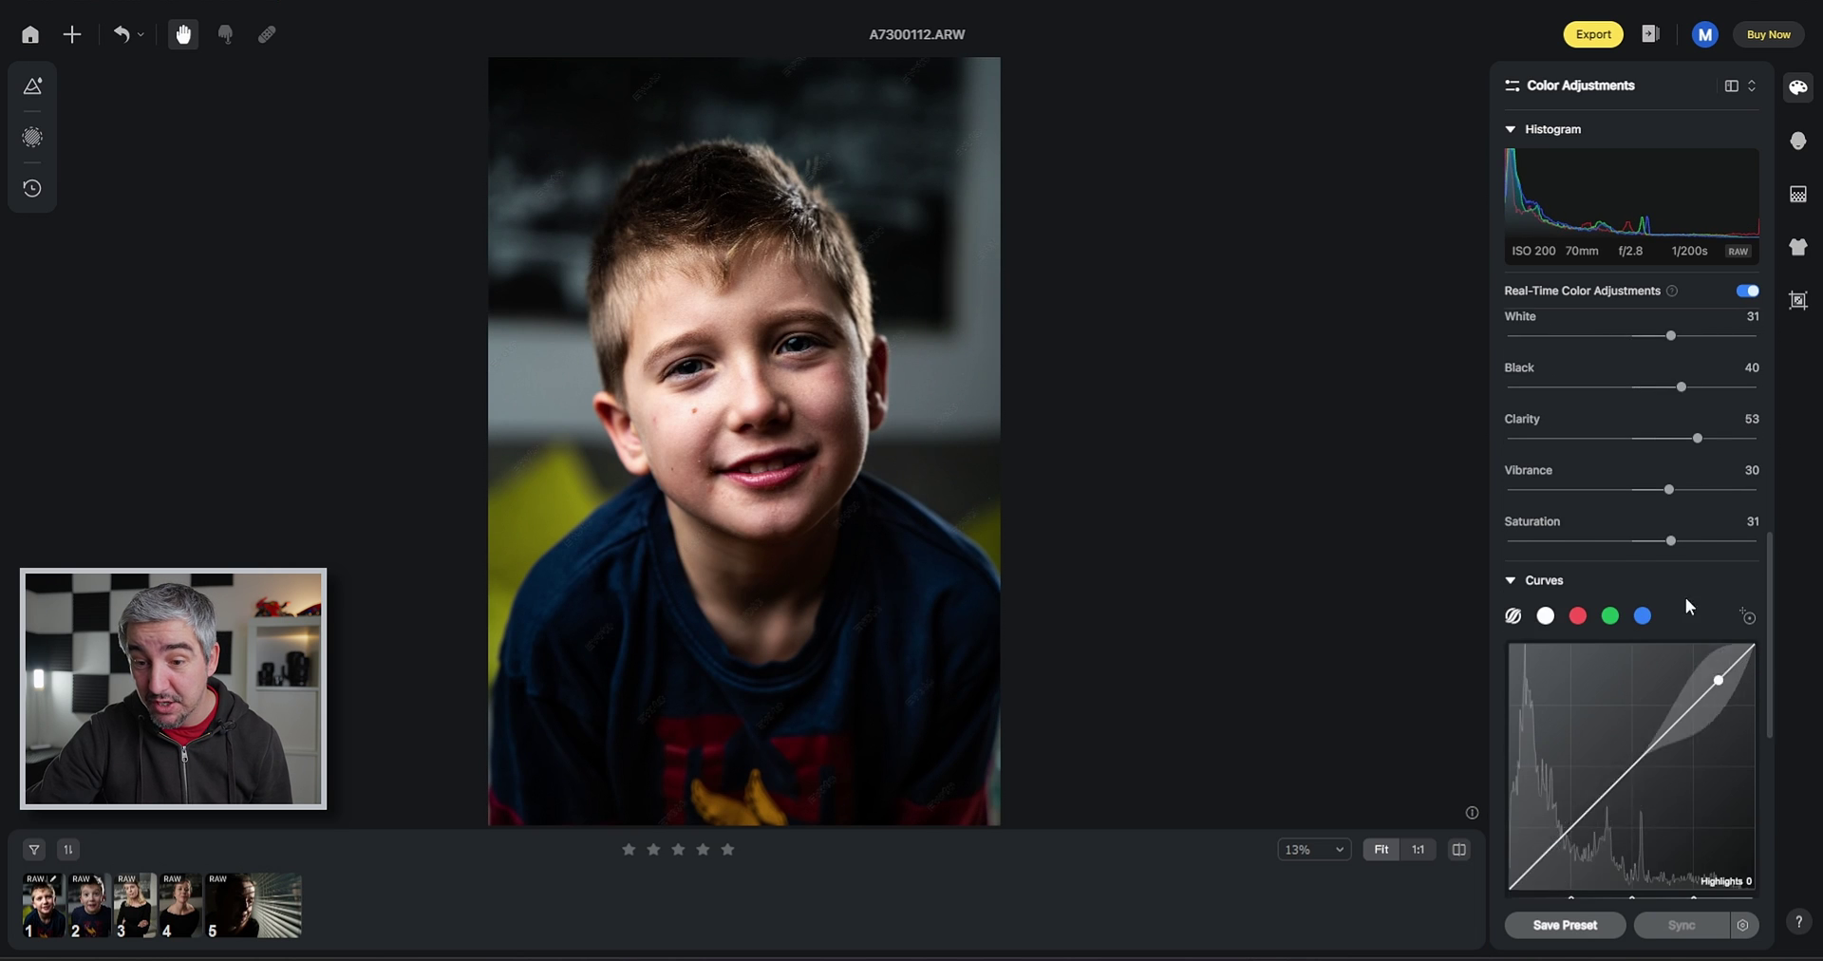
pyautogui.click(1577, 501)
pyautogui.click(1640, 505)
pyautogui.click(1514, 501)
# Open HSL and Color Grading, viewing the Shadows, Highlights and all-three grading wheels.
pyautogui.click(1509, 685)
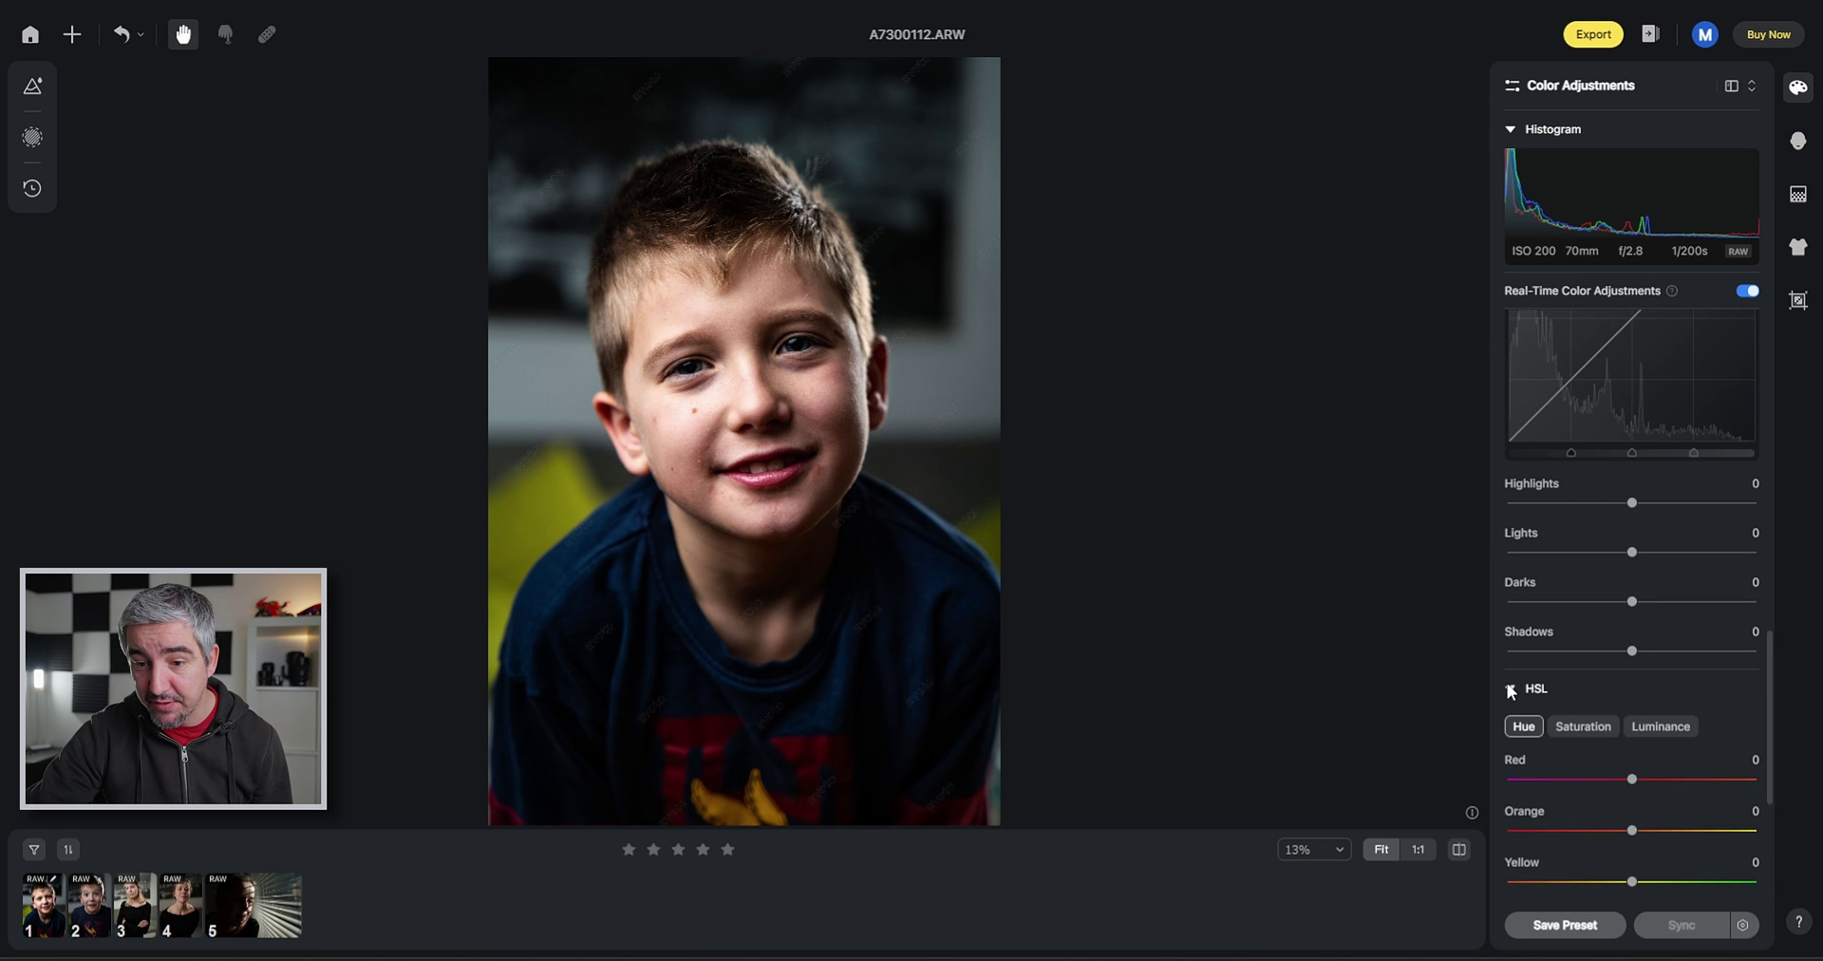
pyautogui.scroll(-4, 1603, 714)
pyautogui.click(1606, 655)
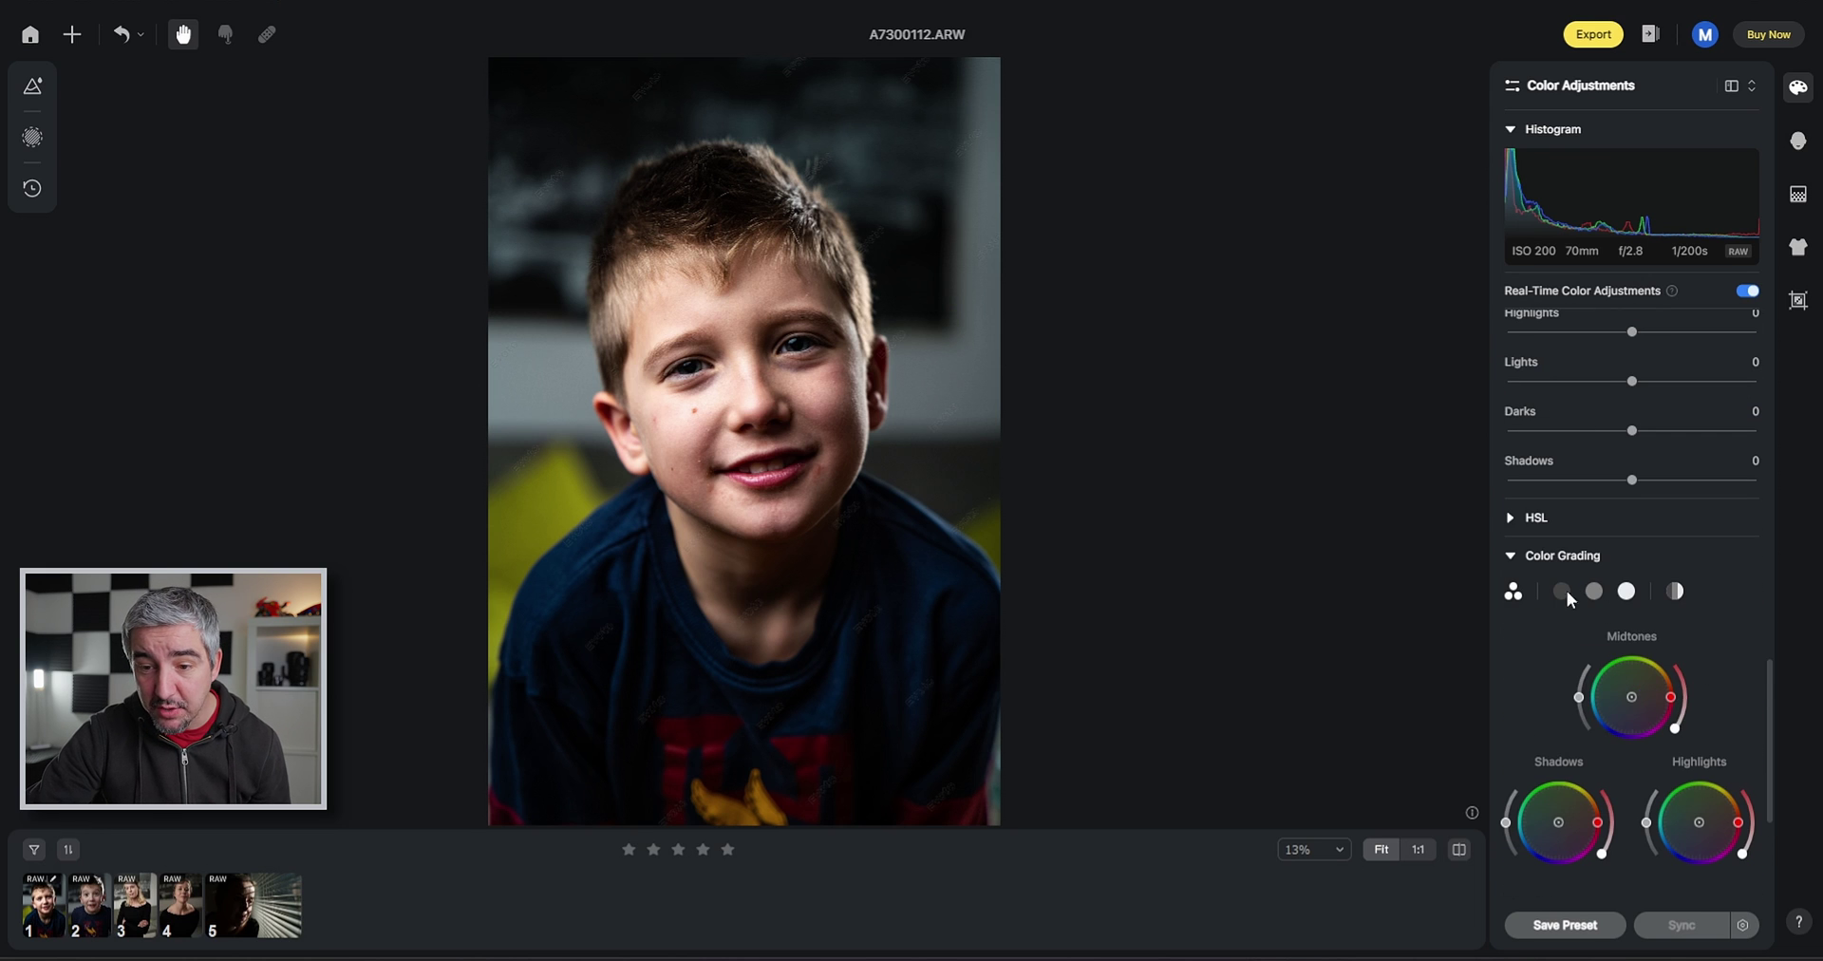
pyautogui.click(1559, 591)
pyautogui.click(1626, 591)
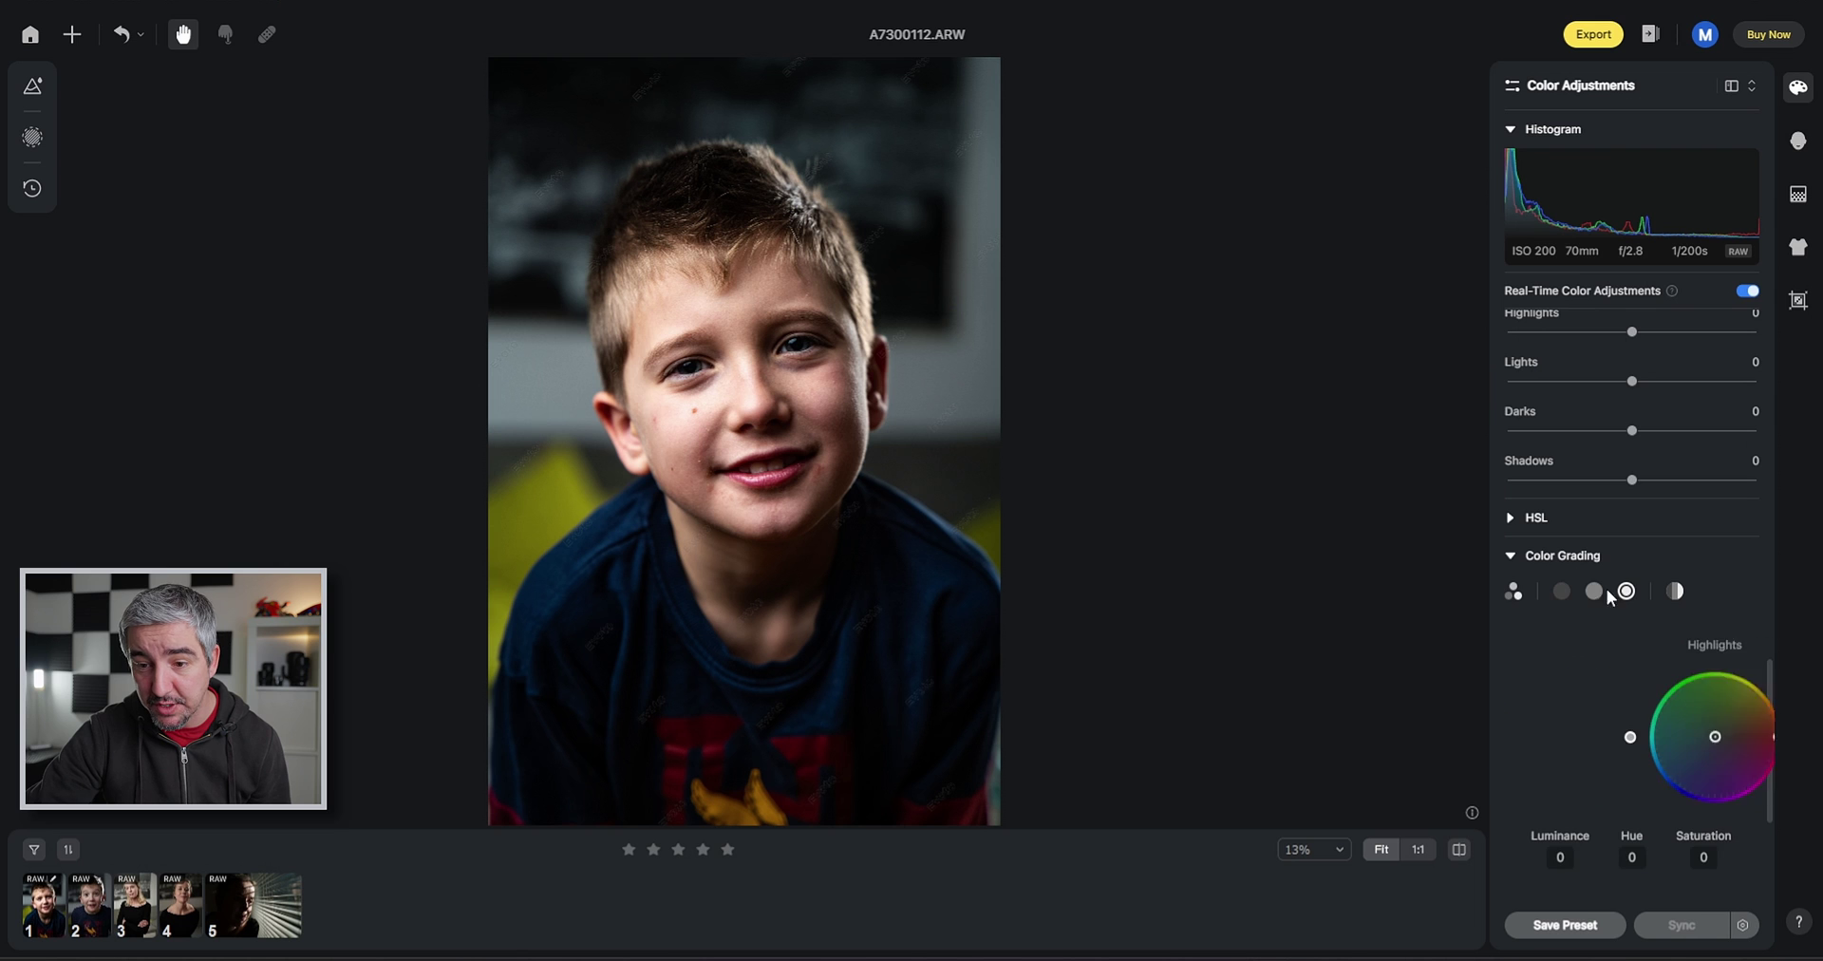
pyautogui.click(1514, 591)
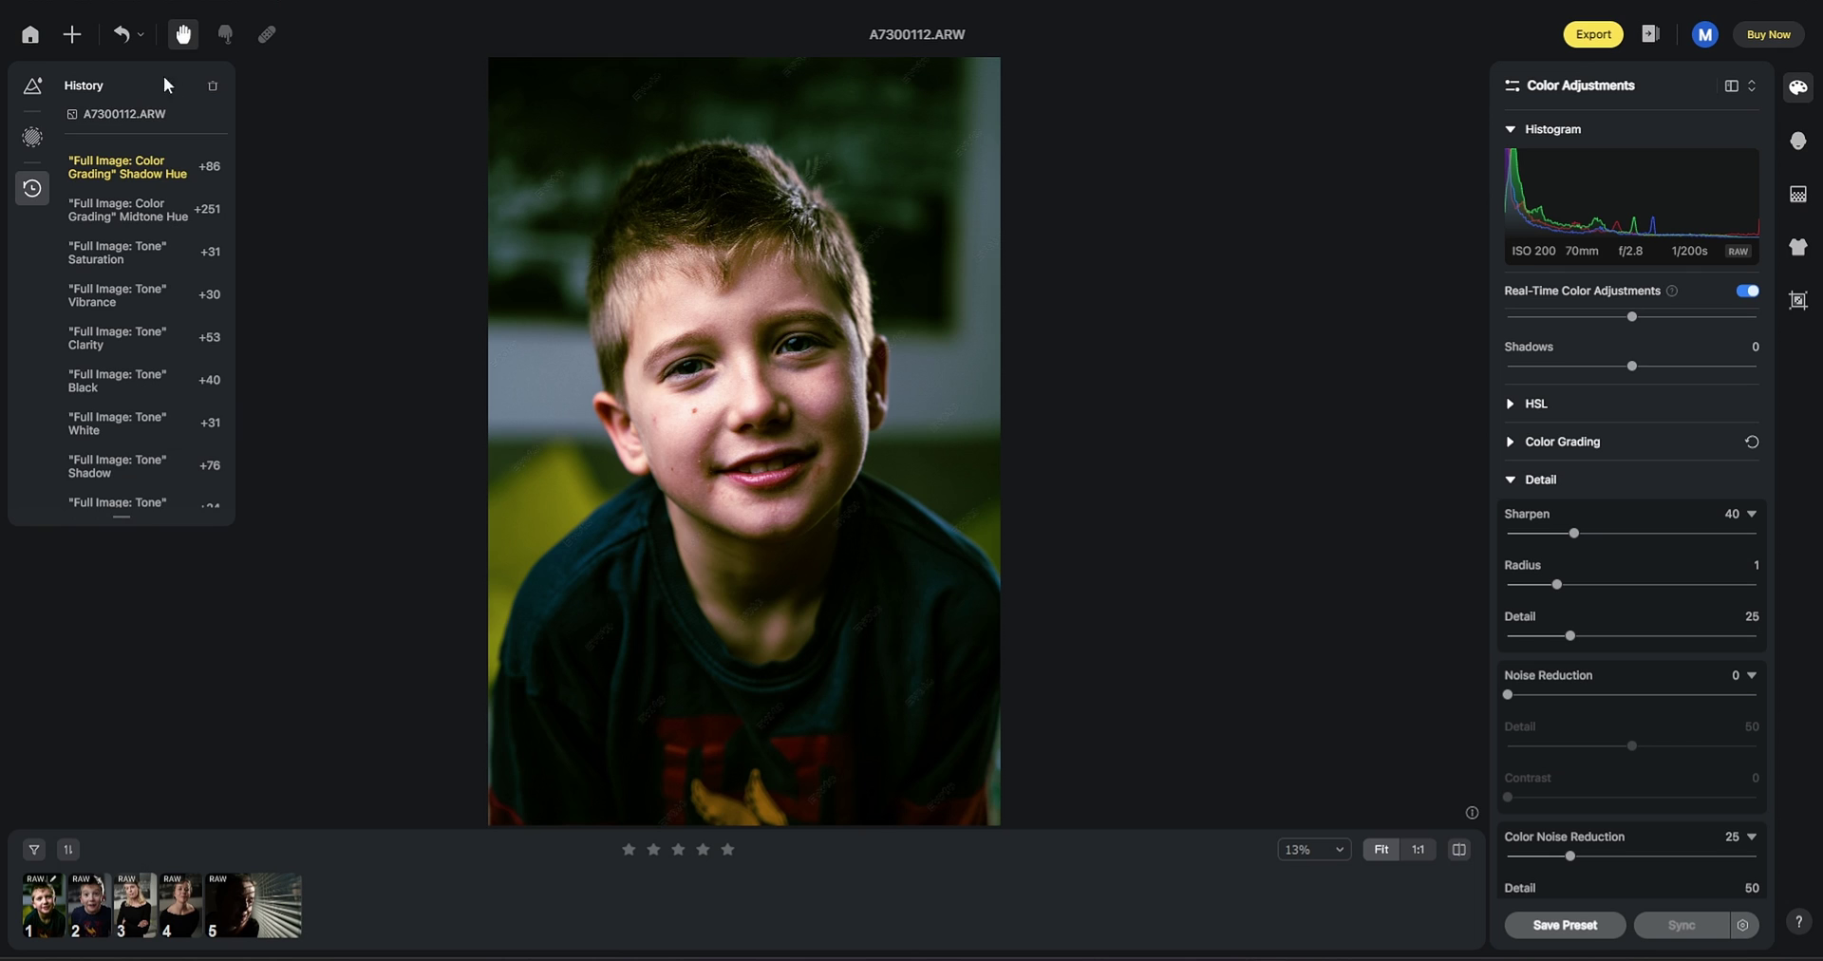
# Clear the edit history to revert all tone and colour edits, then show the AI colour looks.
pyautogui.click(214, 87)
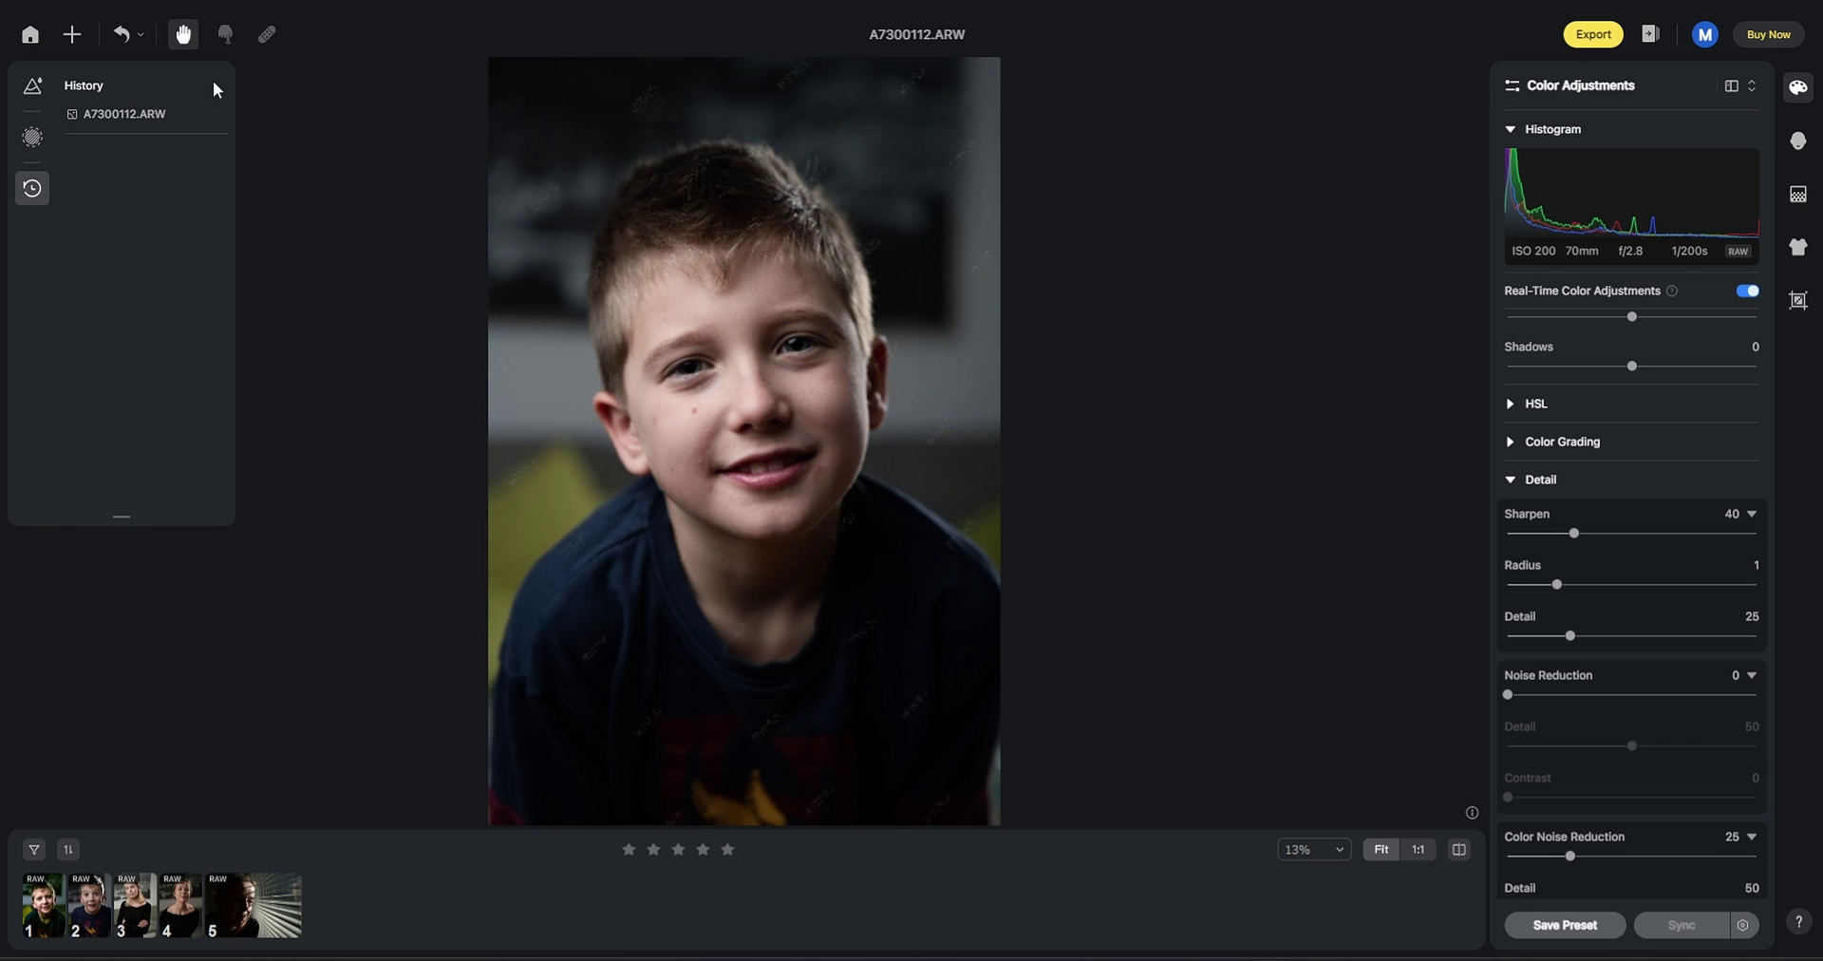
pyautogui.click(37, 191)
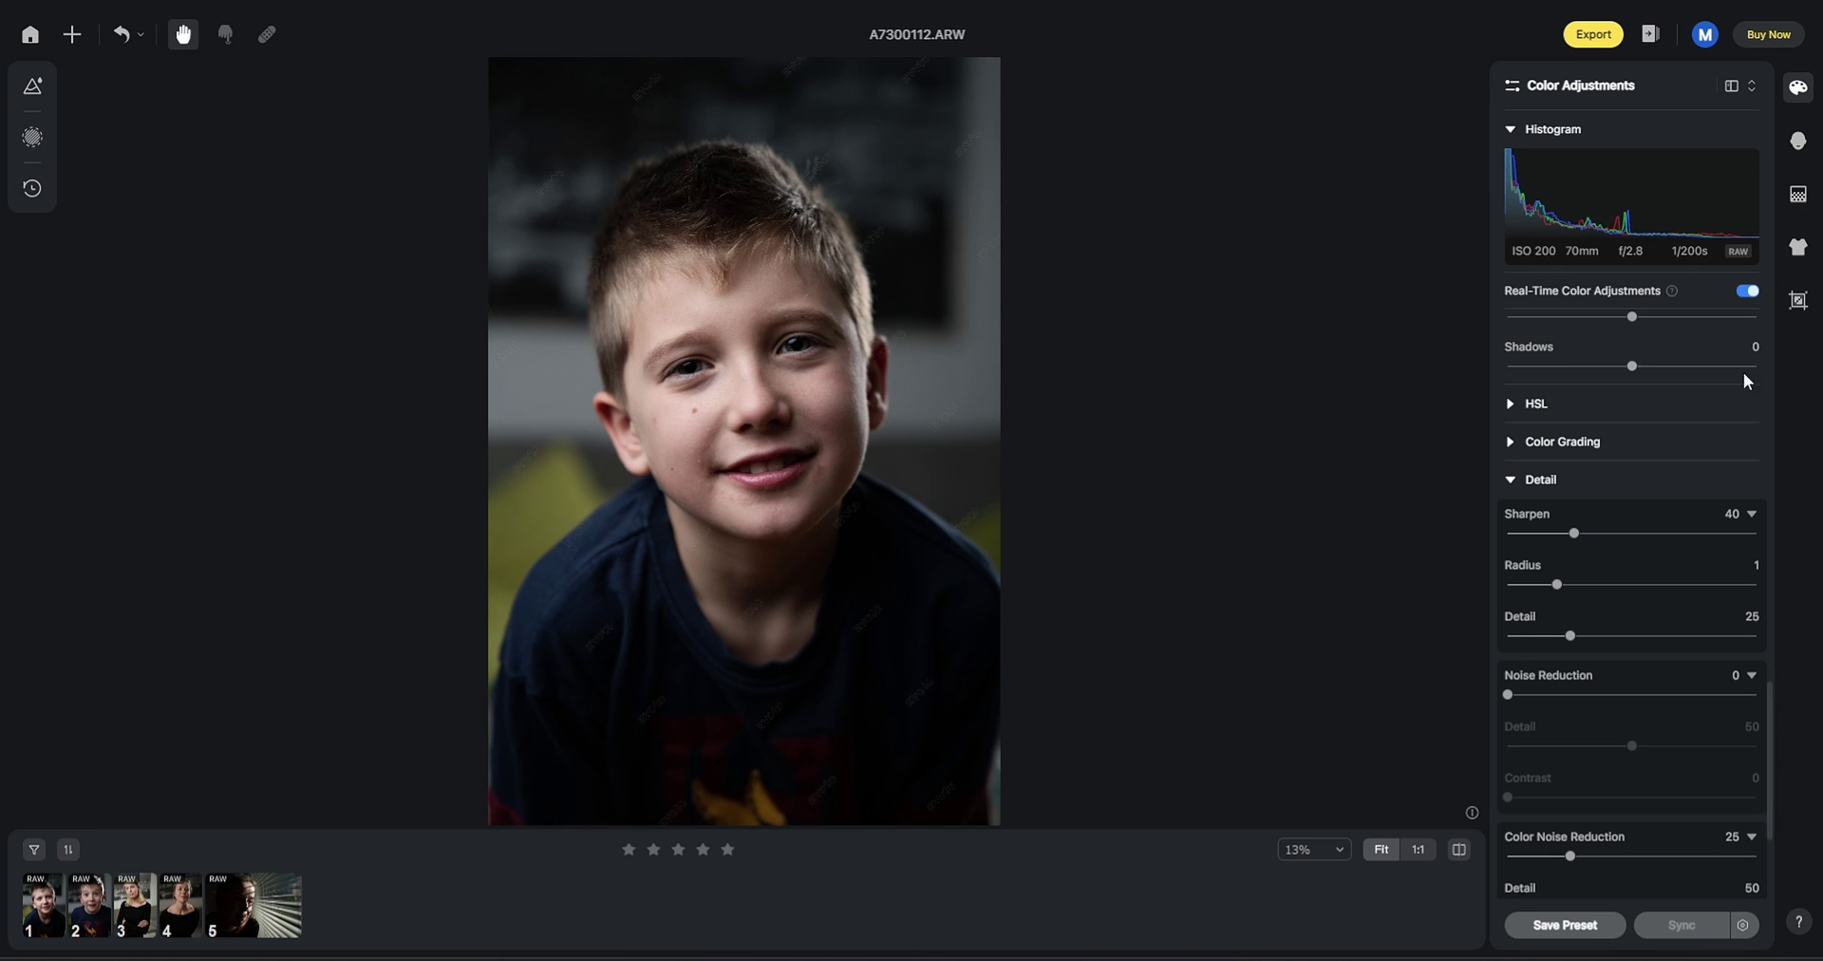
pyautogui.scroll(6, 1742, 368)
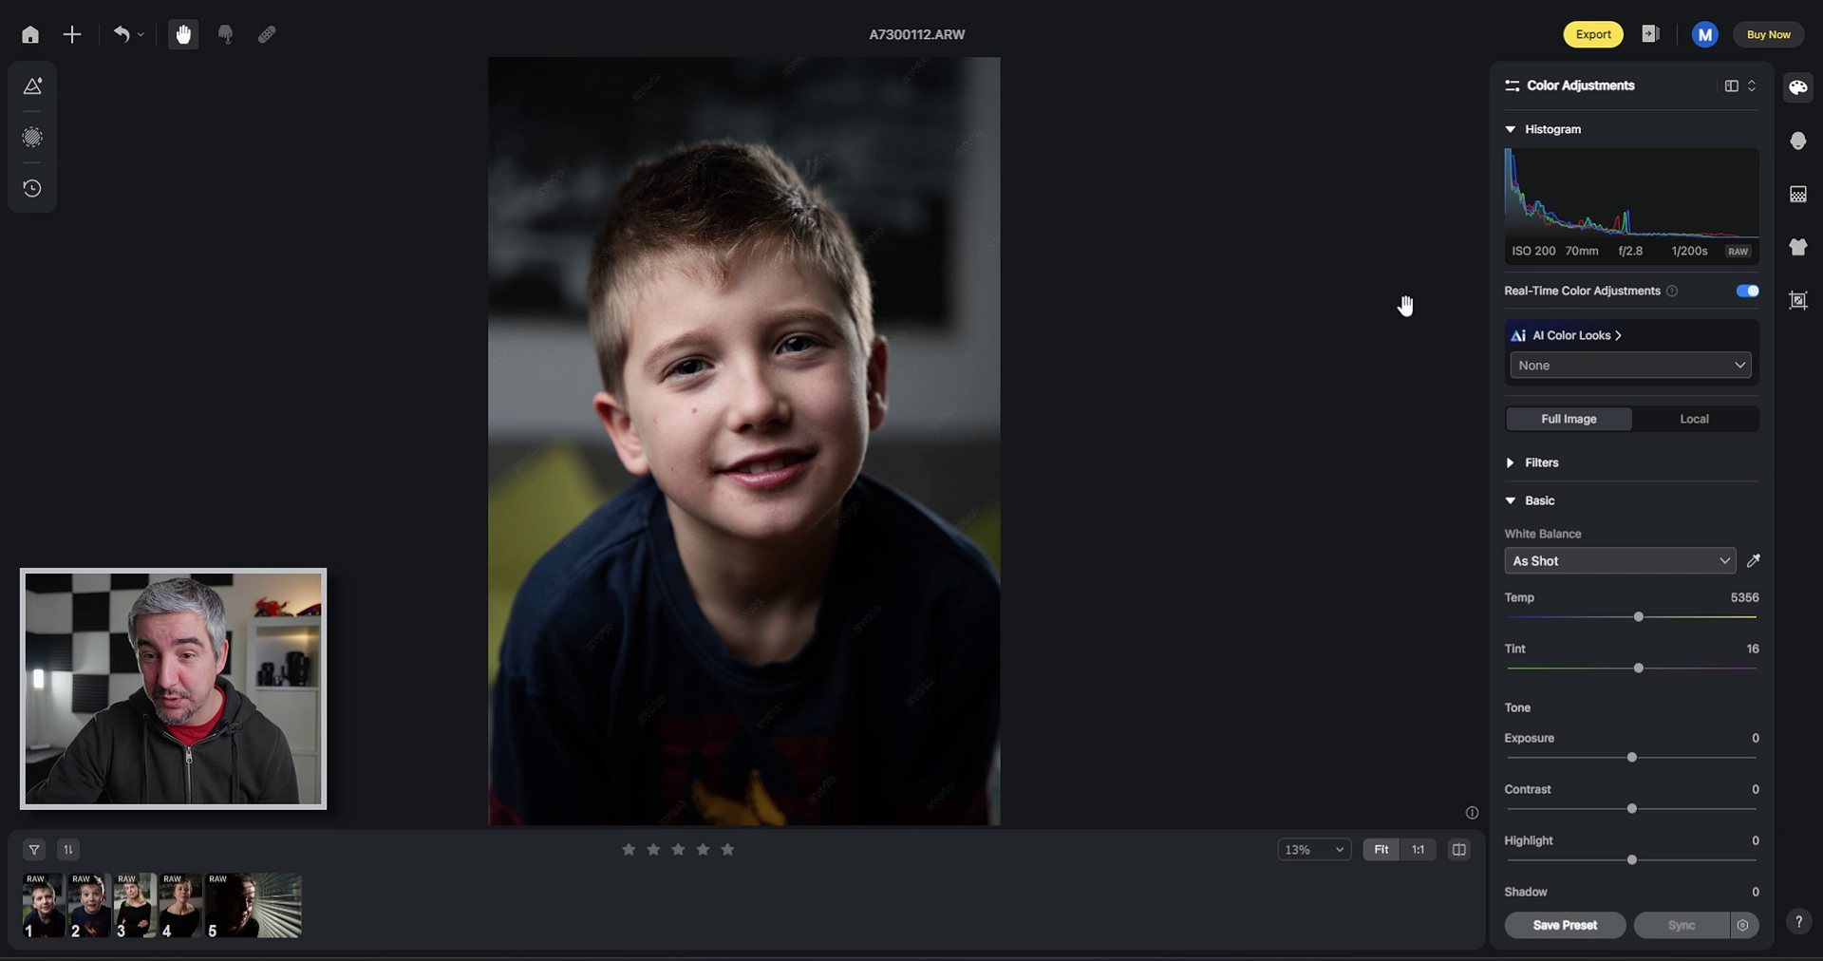
pyautogui.click(1555, 365)
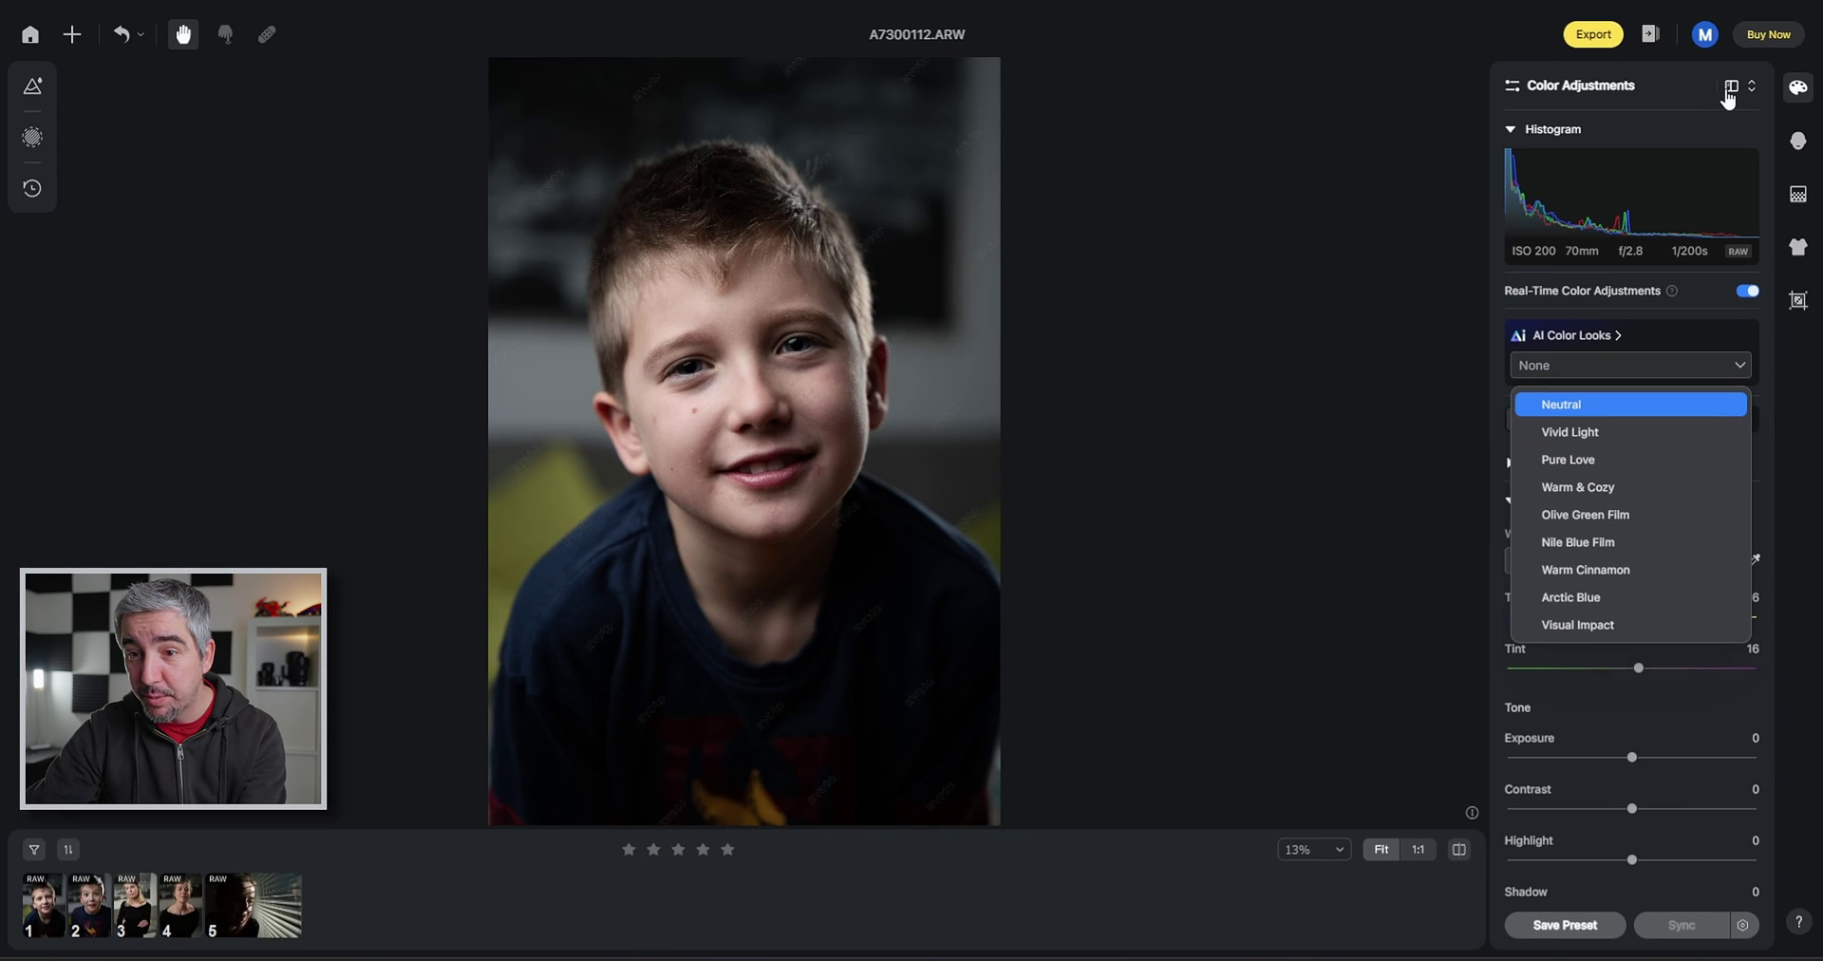
# Cycle the adjustment panel layouts, ending with both panels shown side by side.
pyautogui.click(1727, 90)
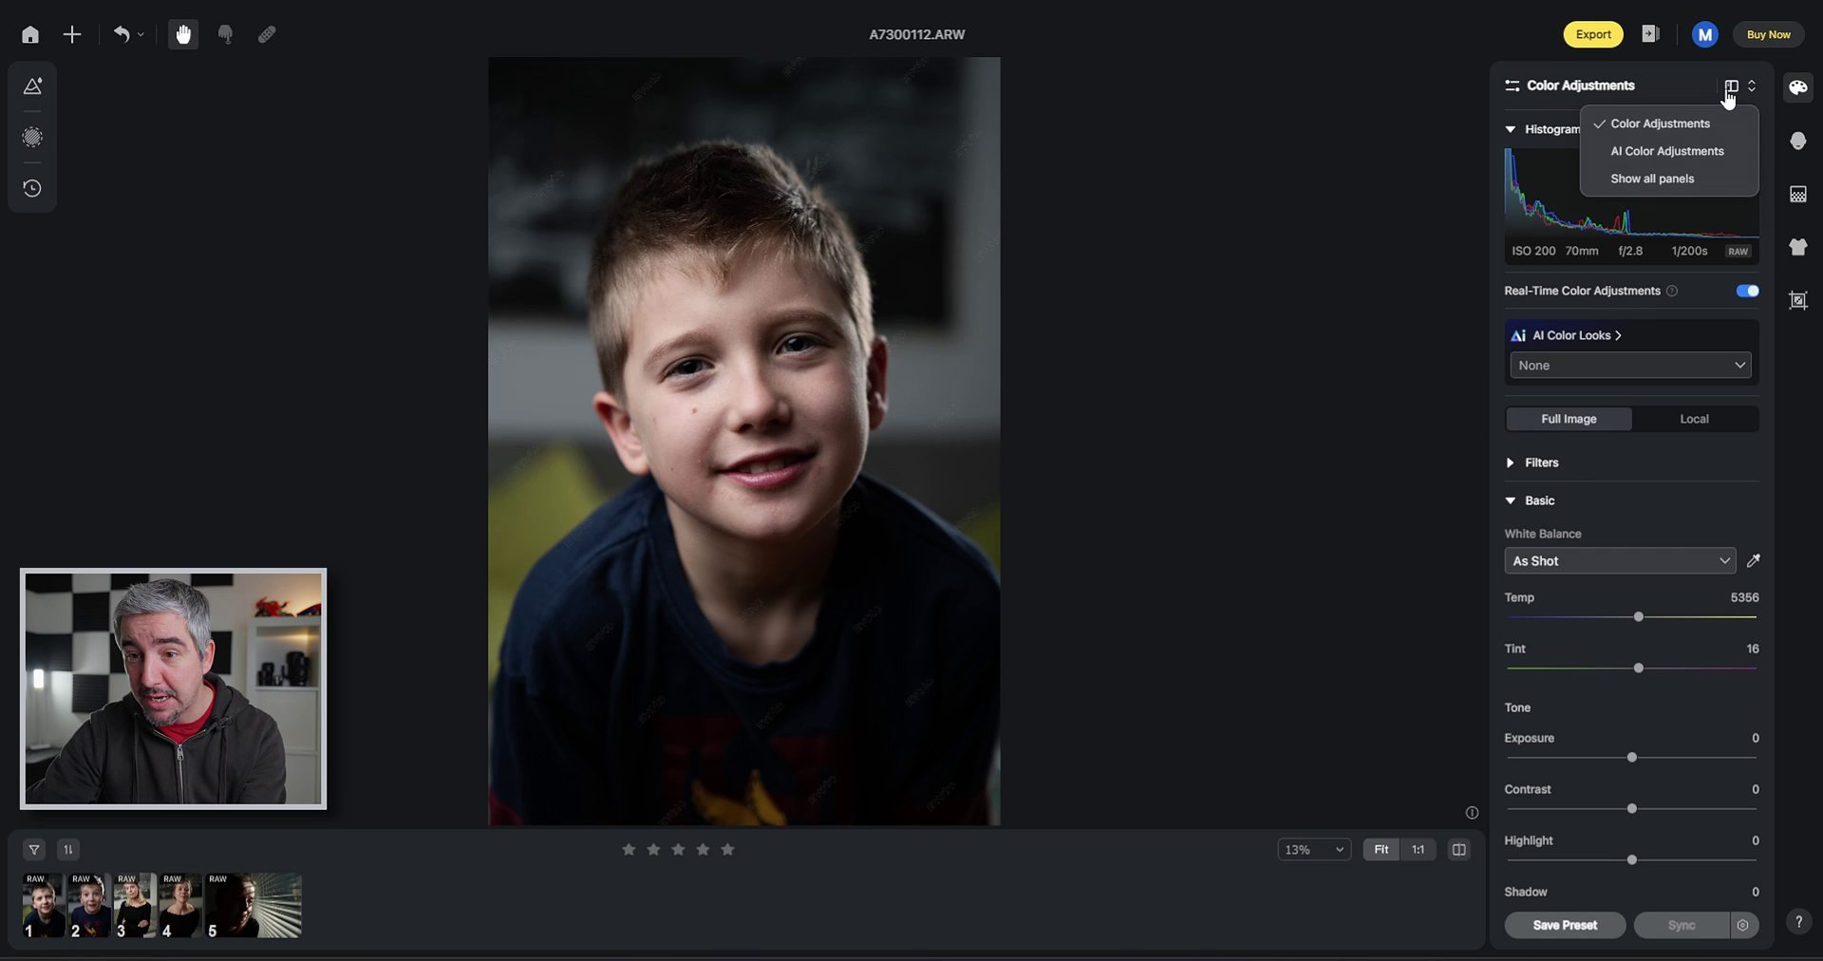
pyautogui.click(1652, 179)
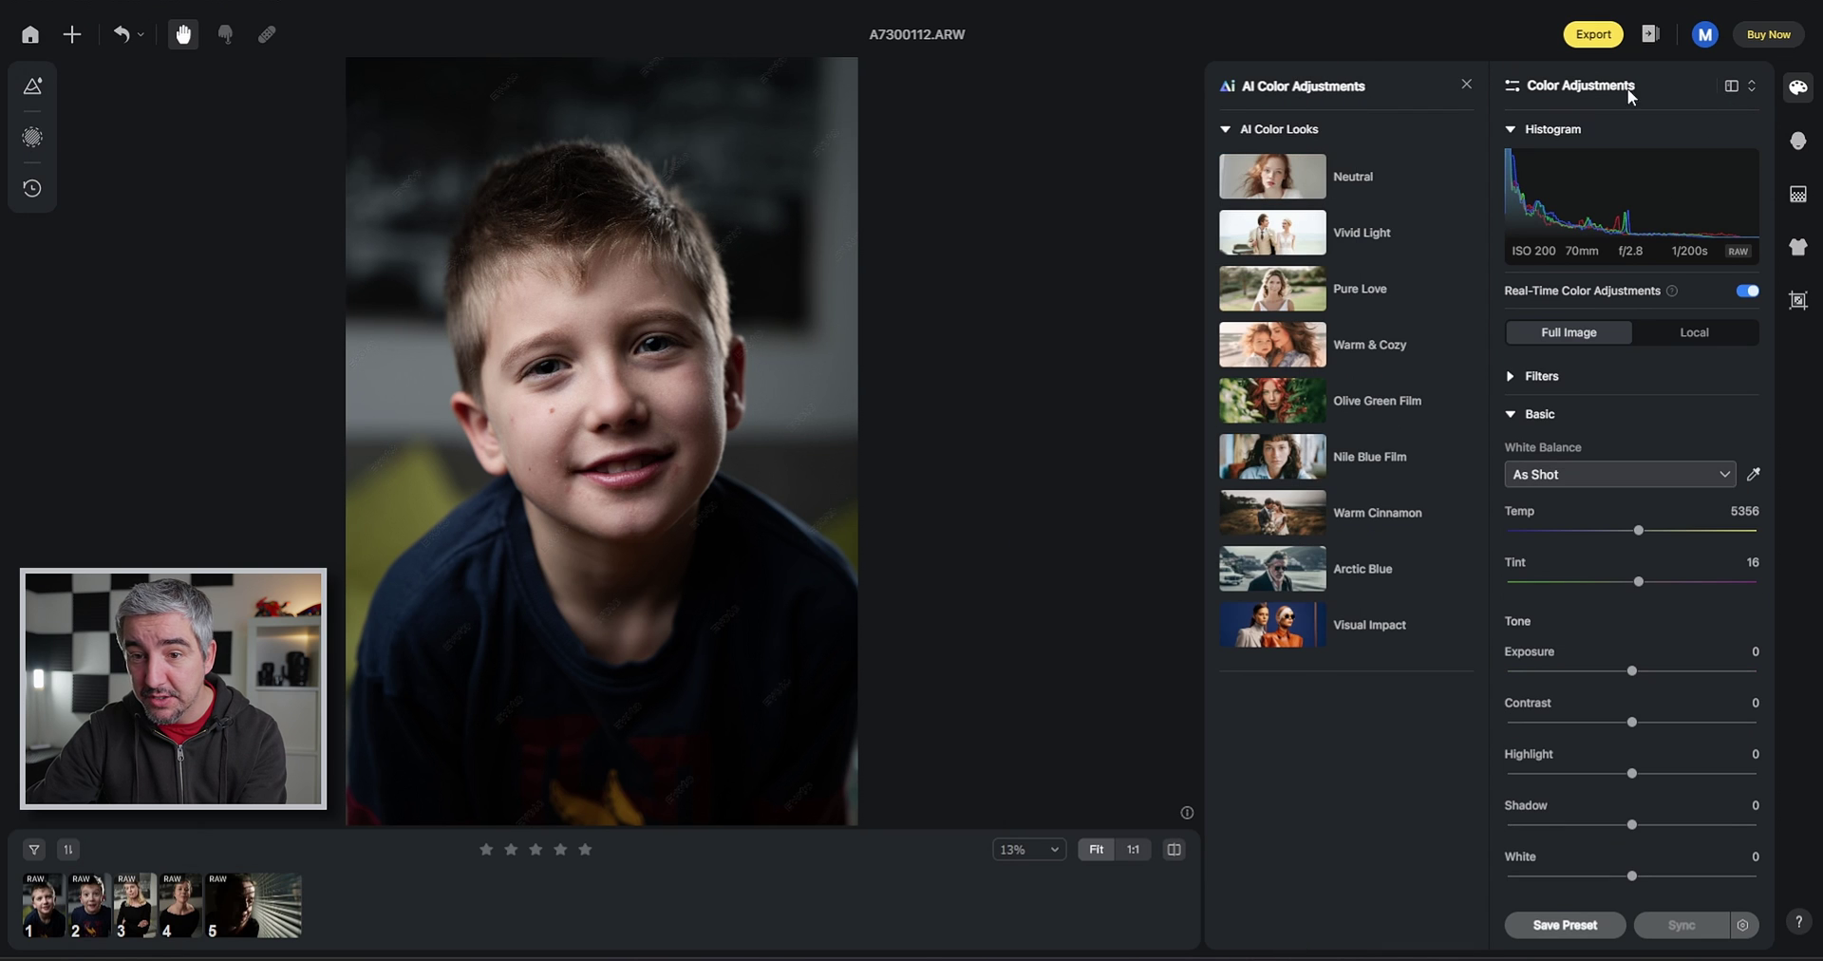
pyautogui.click(1730, 90)
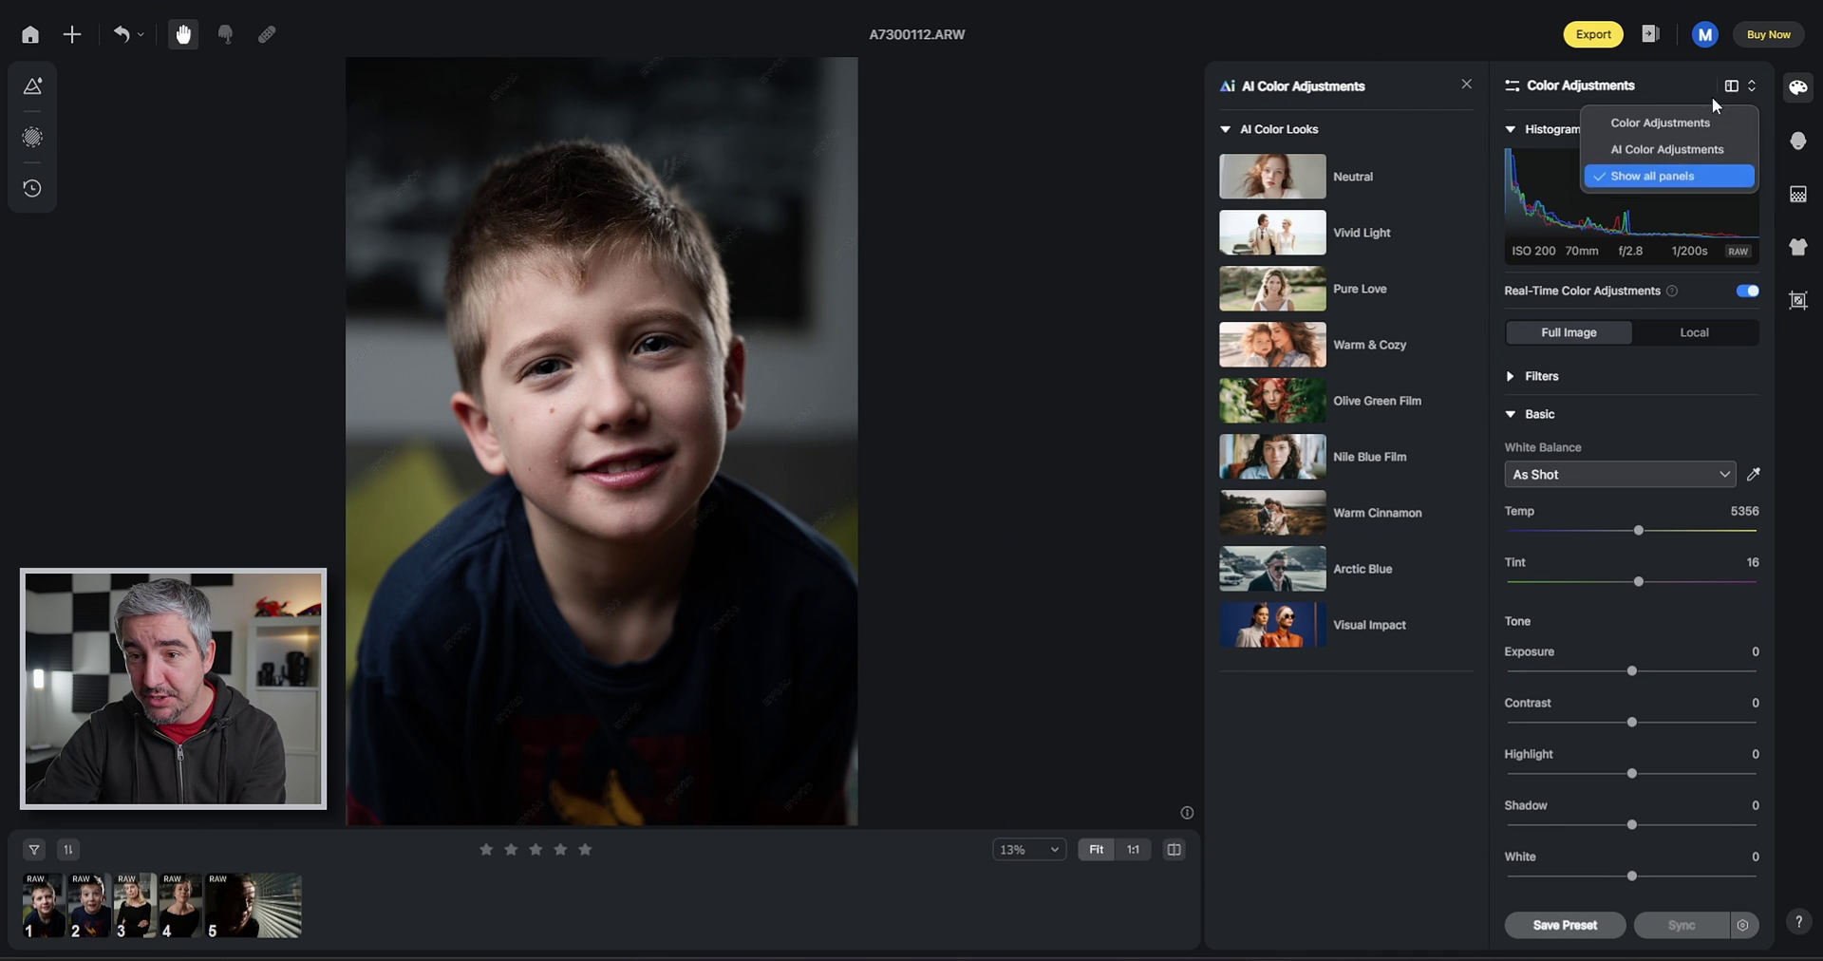
pyautogui.click(1661, 122)
pyautogui.click(1731, 89)
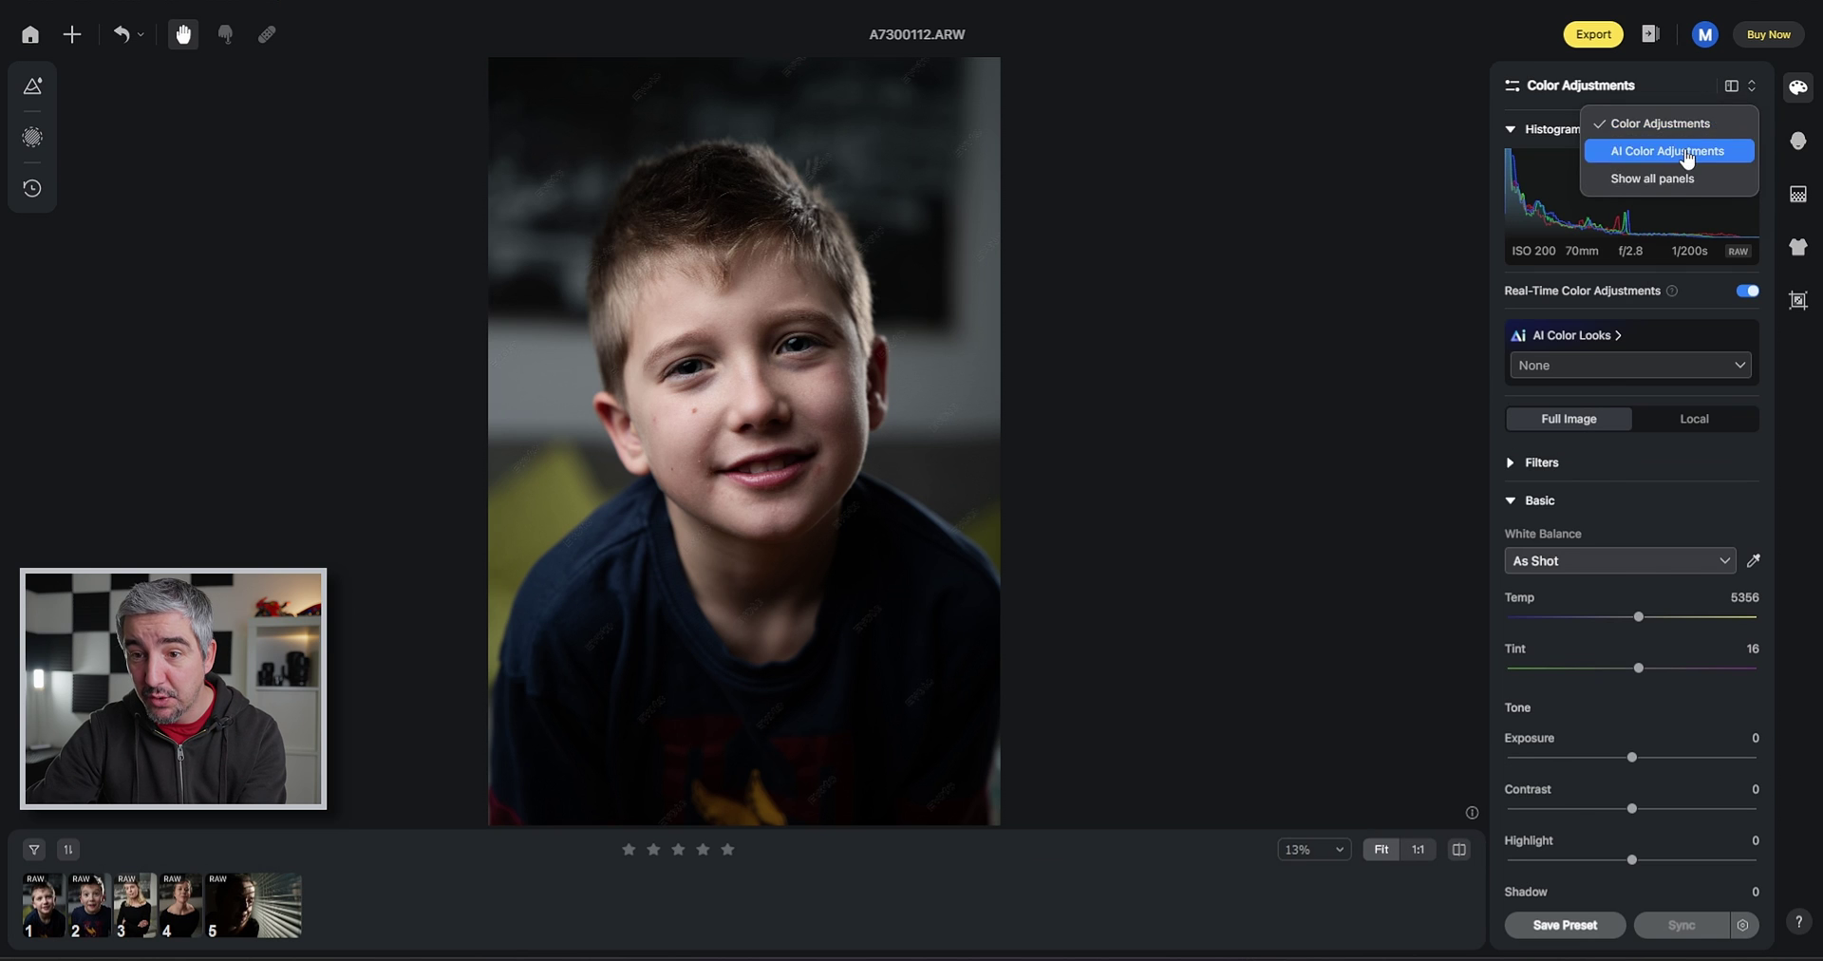
pyautogui.click(1668, 150)
pyautogui.click(1731, 89)
pyautogui.click(1668, 180)
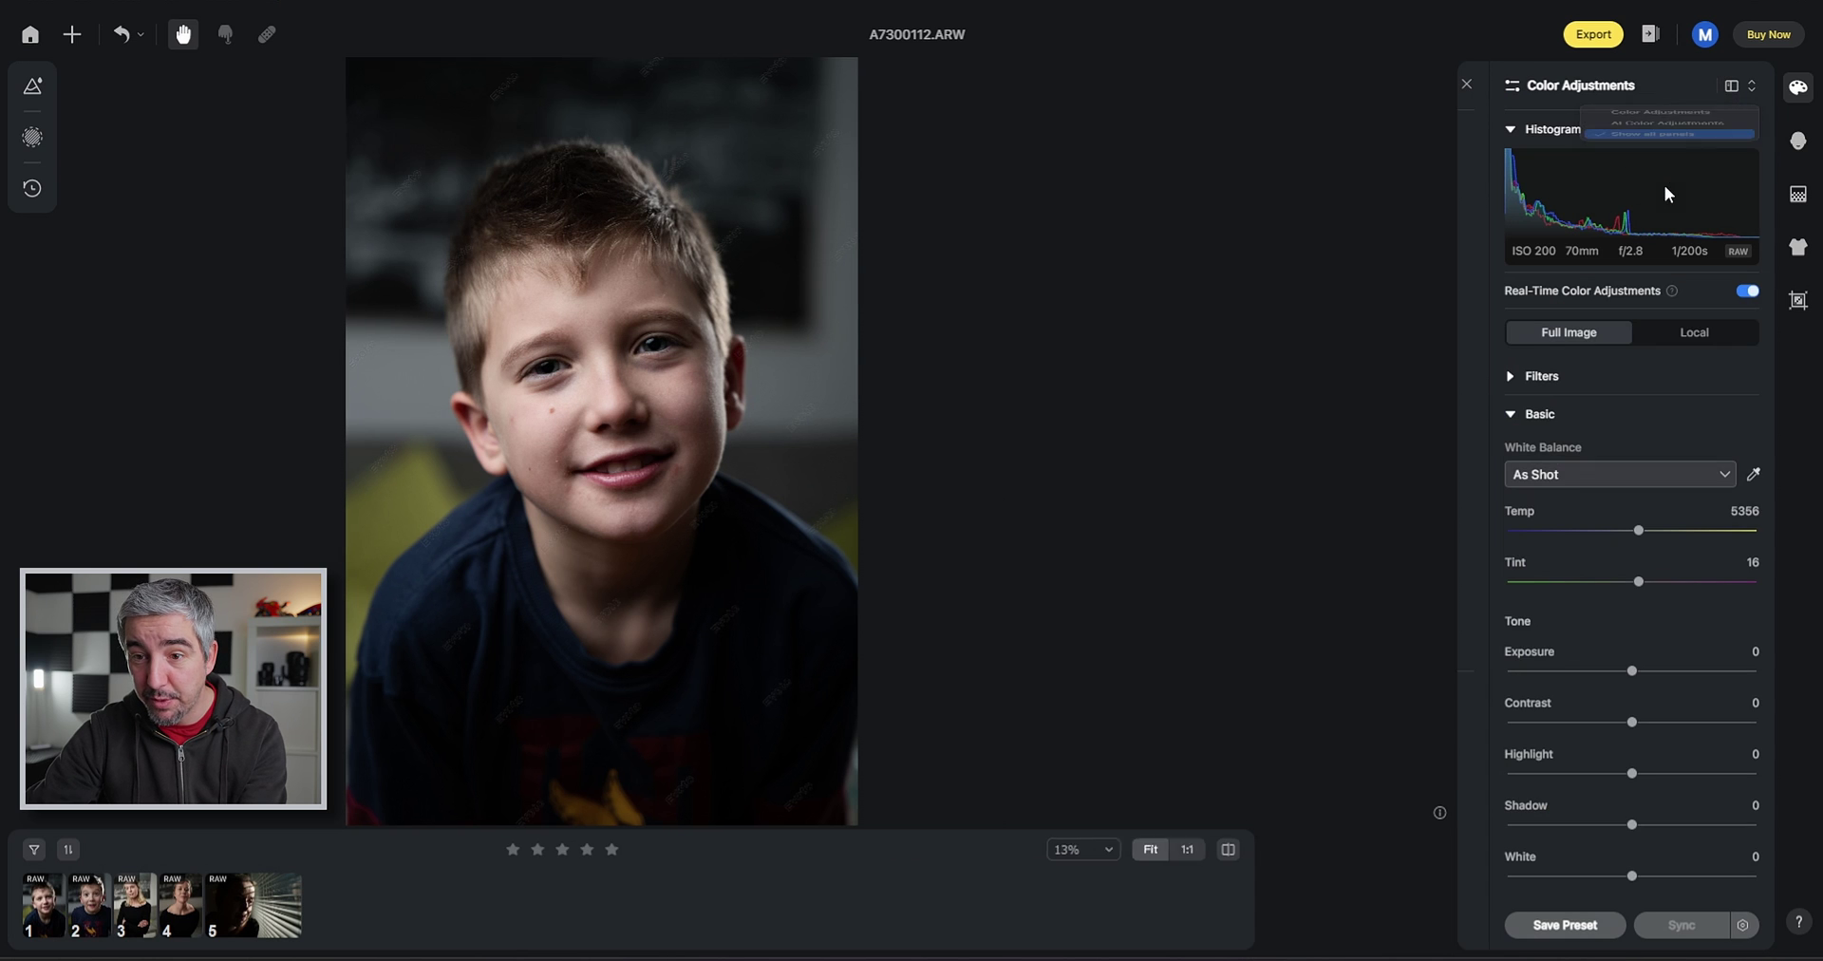
# Compare Neutral, Vivid Light, Pure Love, Warm & Cozy, Olive Green Film and Visual Impact, returning to Neutral.
pyautogui.click(1299, 180)
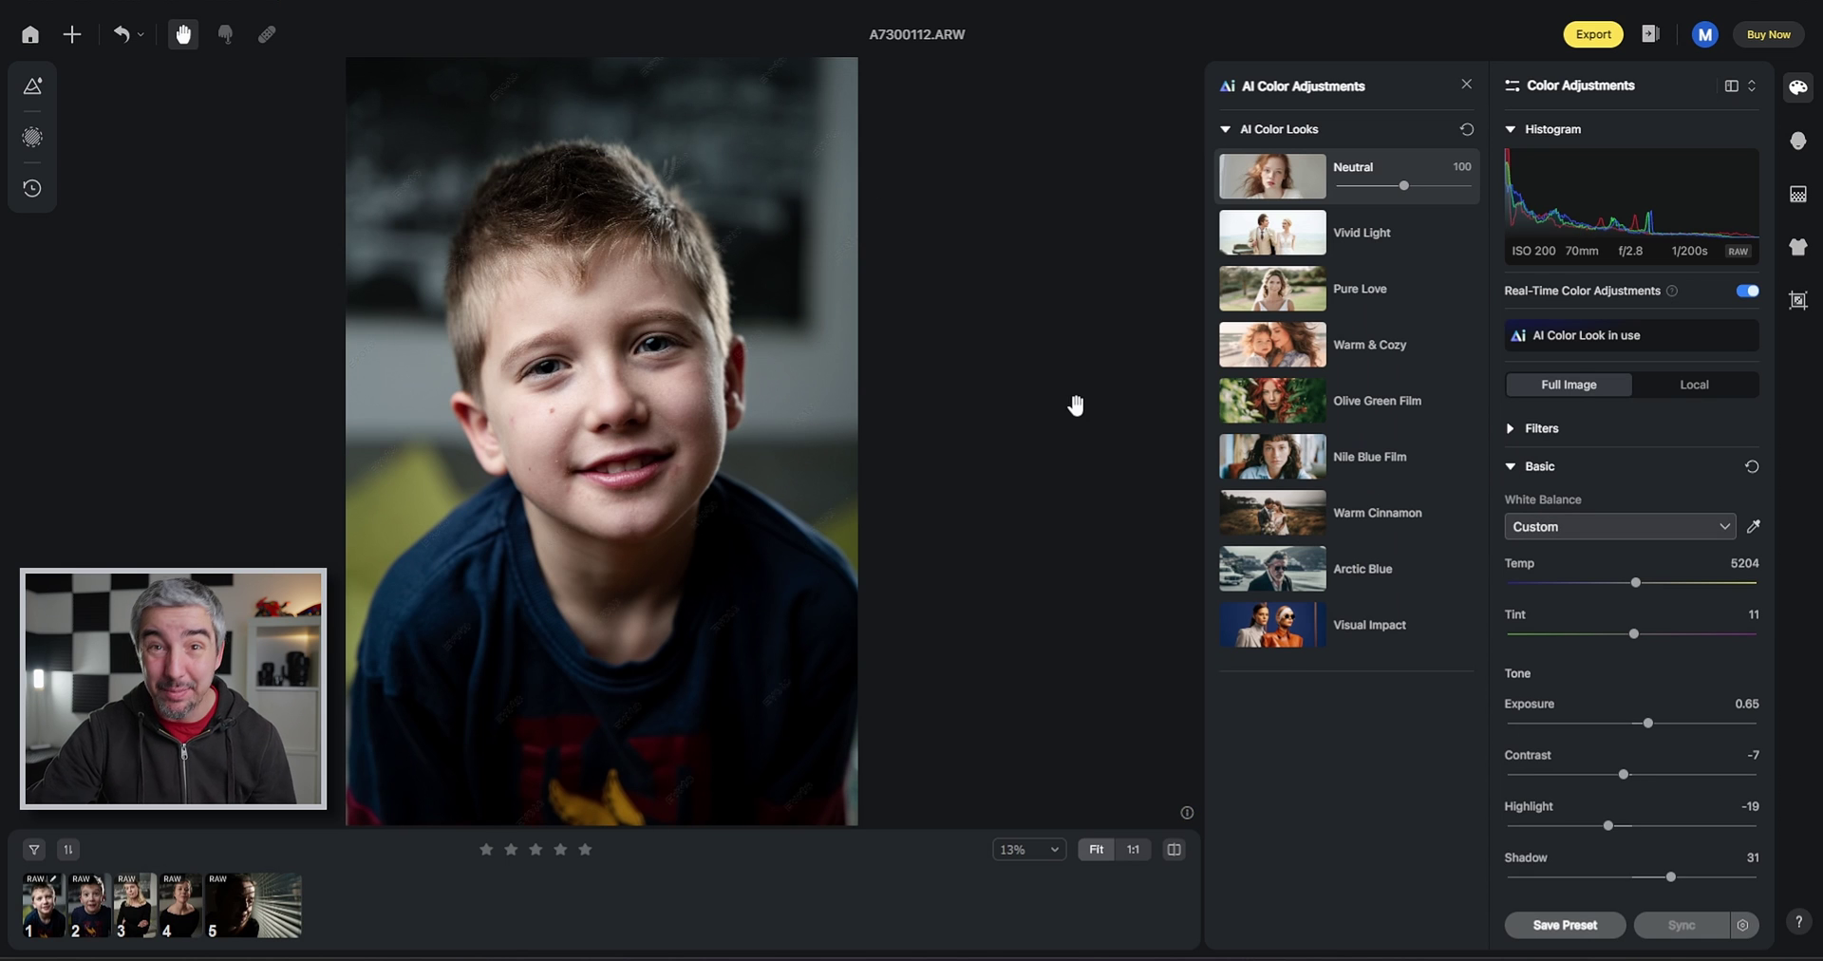
pyautogui.click(1296, 245)
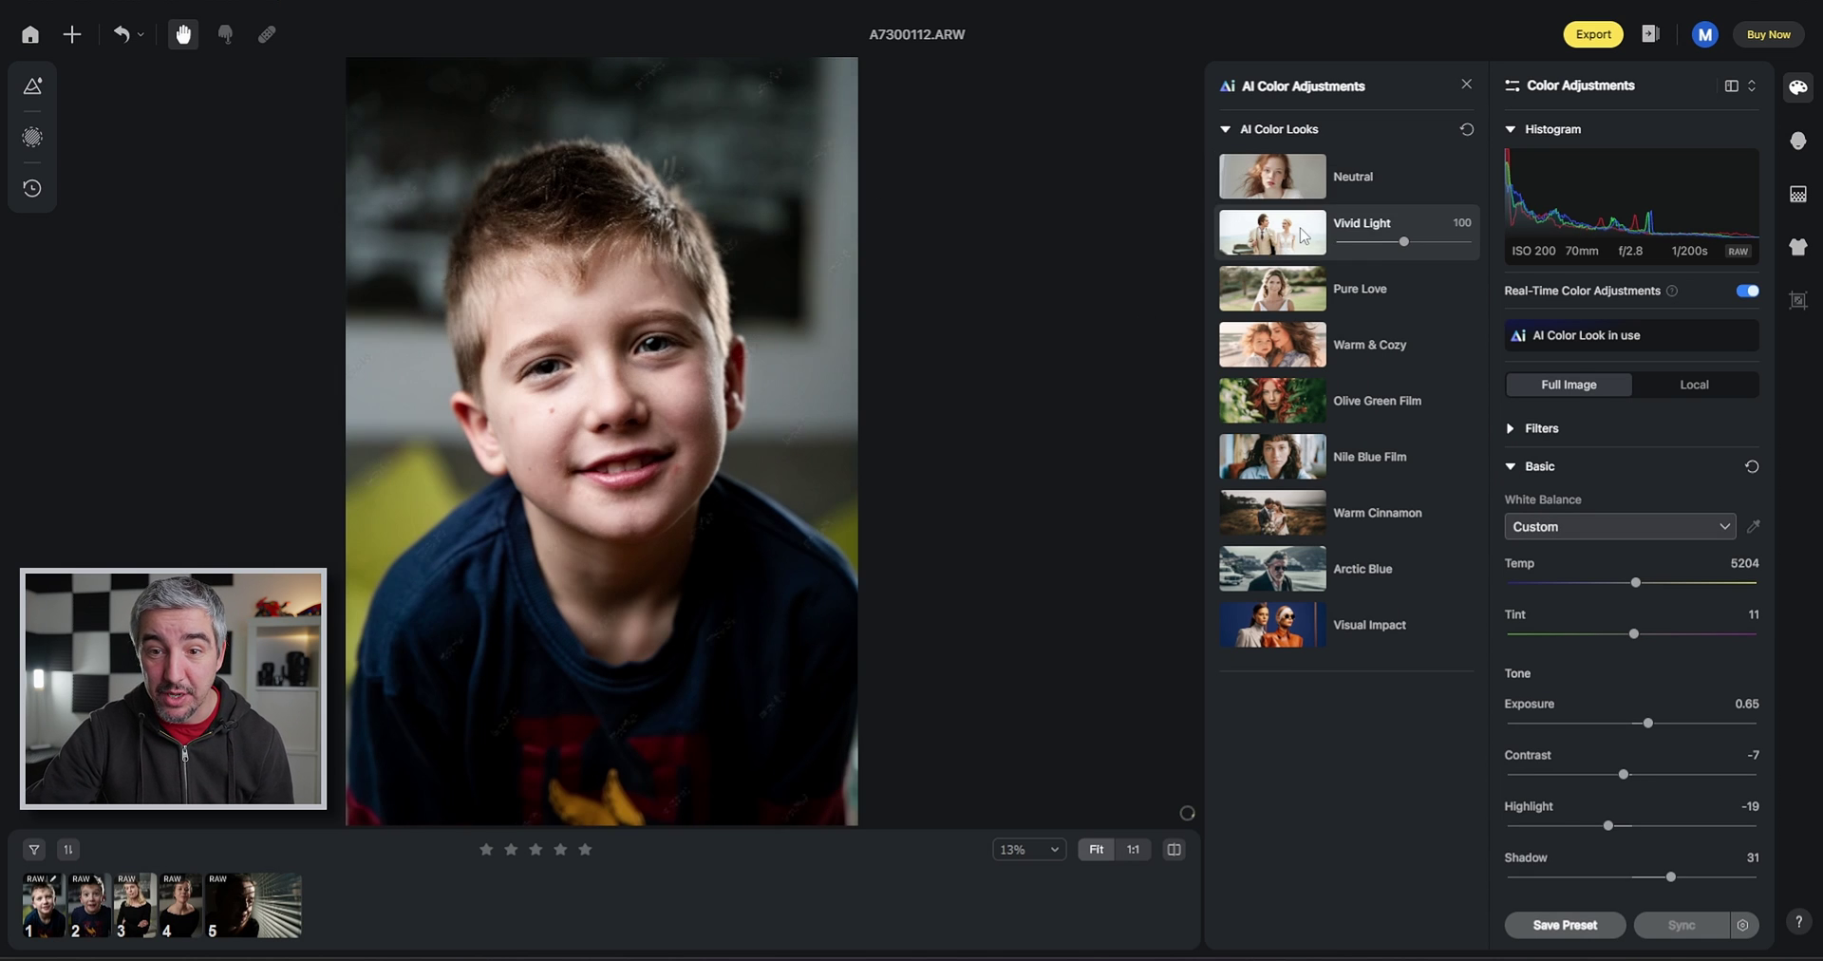
pyautogui.click(1284, 297)
pyautogui.click(1293, 351)
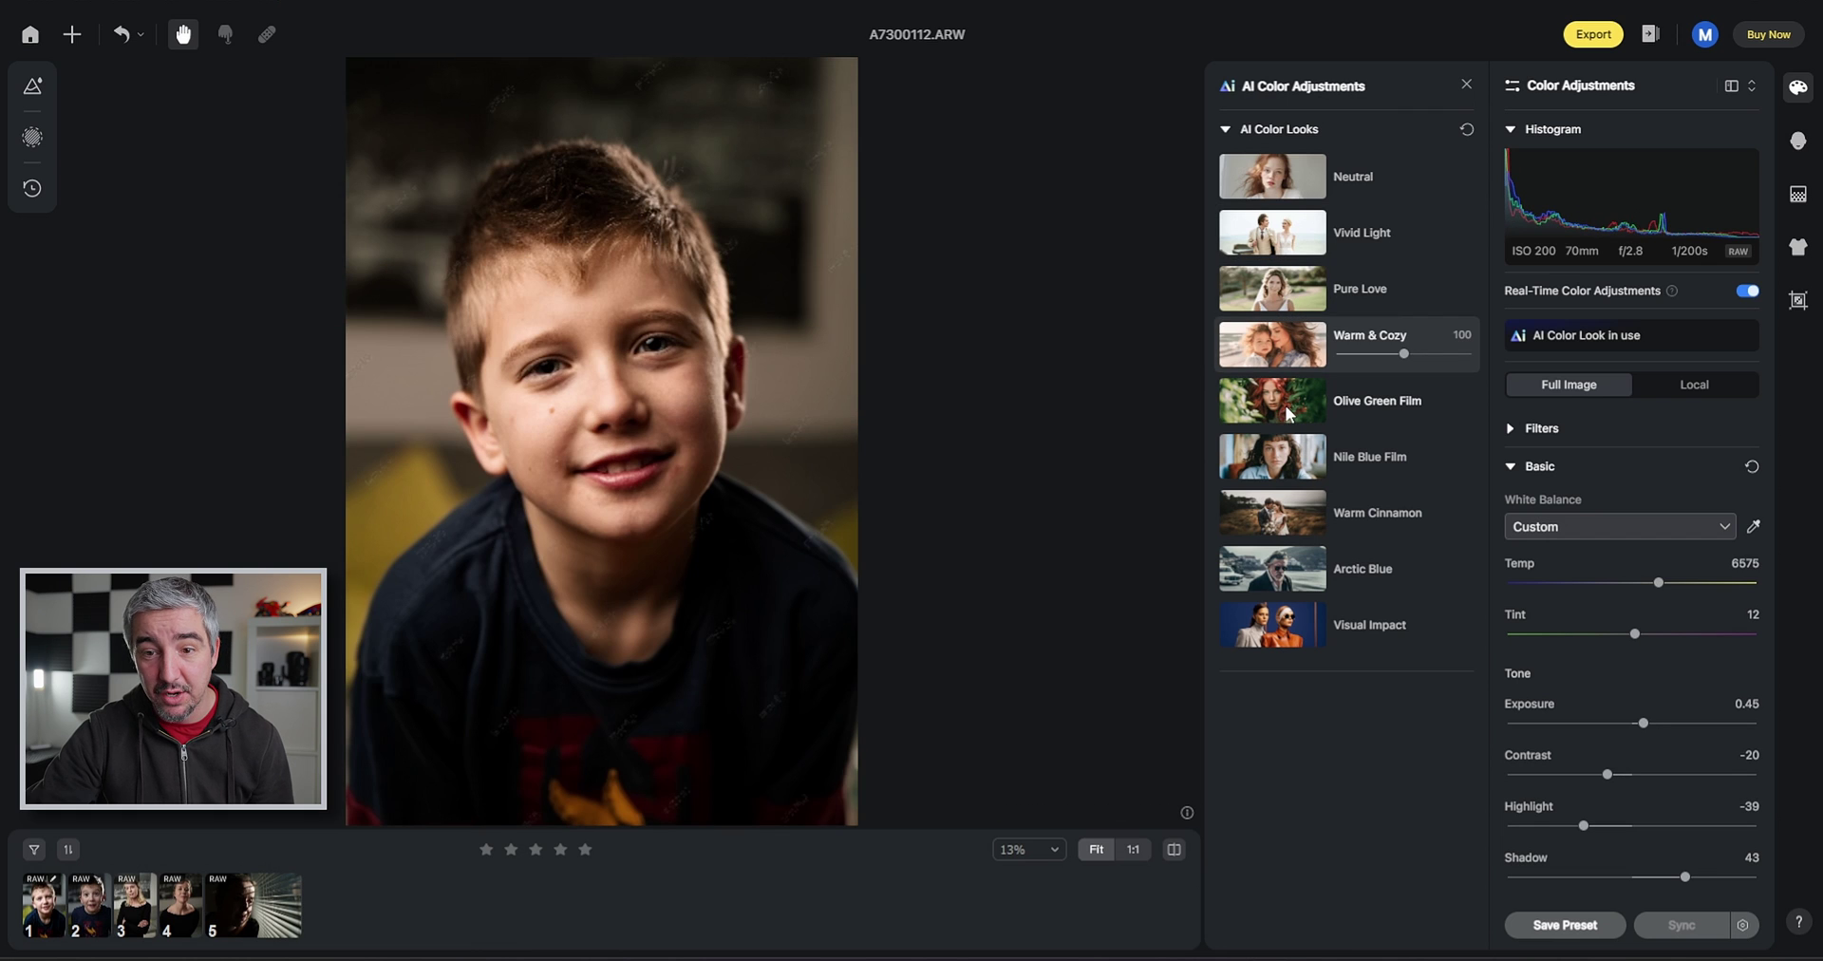
pyautogui.click(1280, 402)
pyautogui.click(1273, 622)
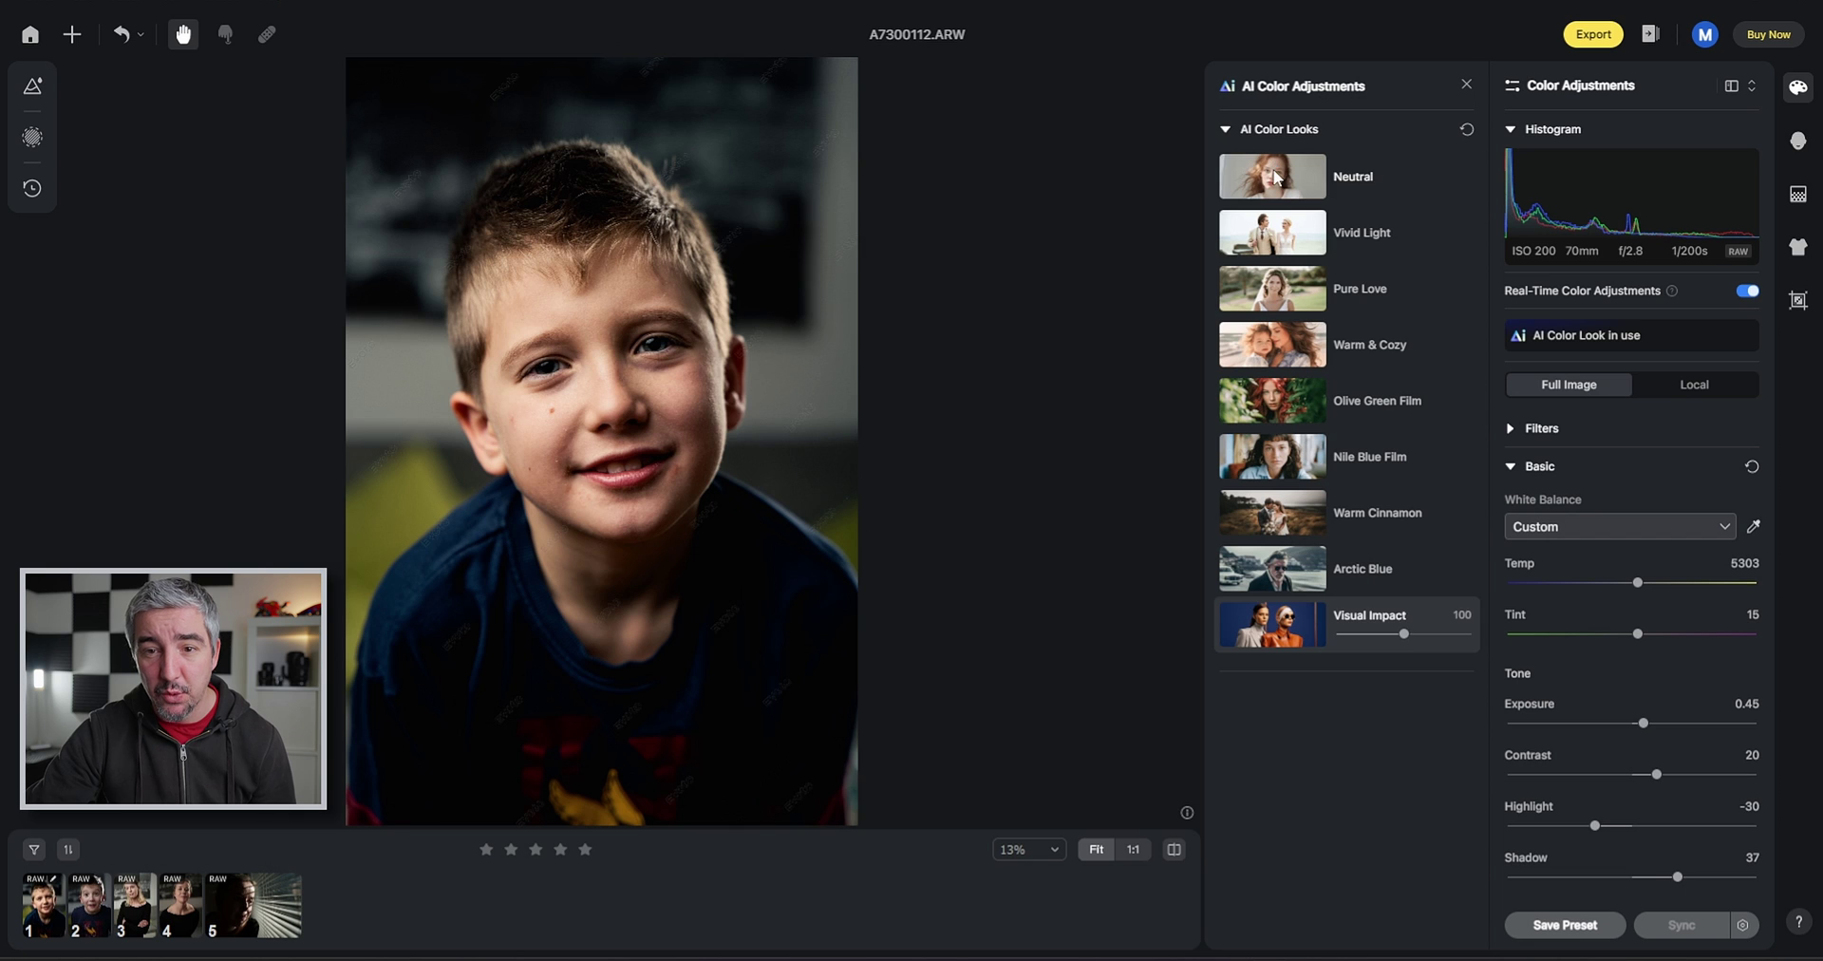
pyautogui.click(1277, 179)
pyautogui.click(1281, 249)
pyautogui.click(1379, 195)
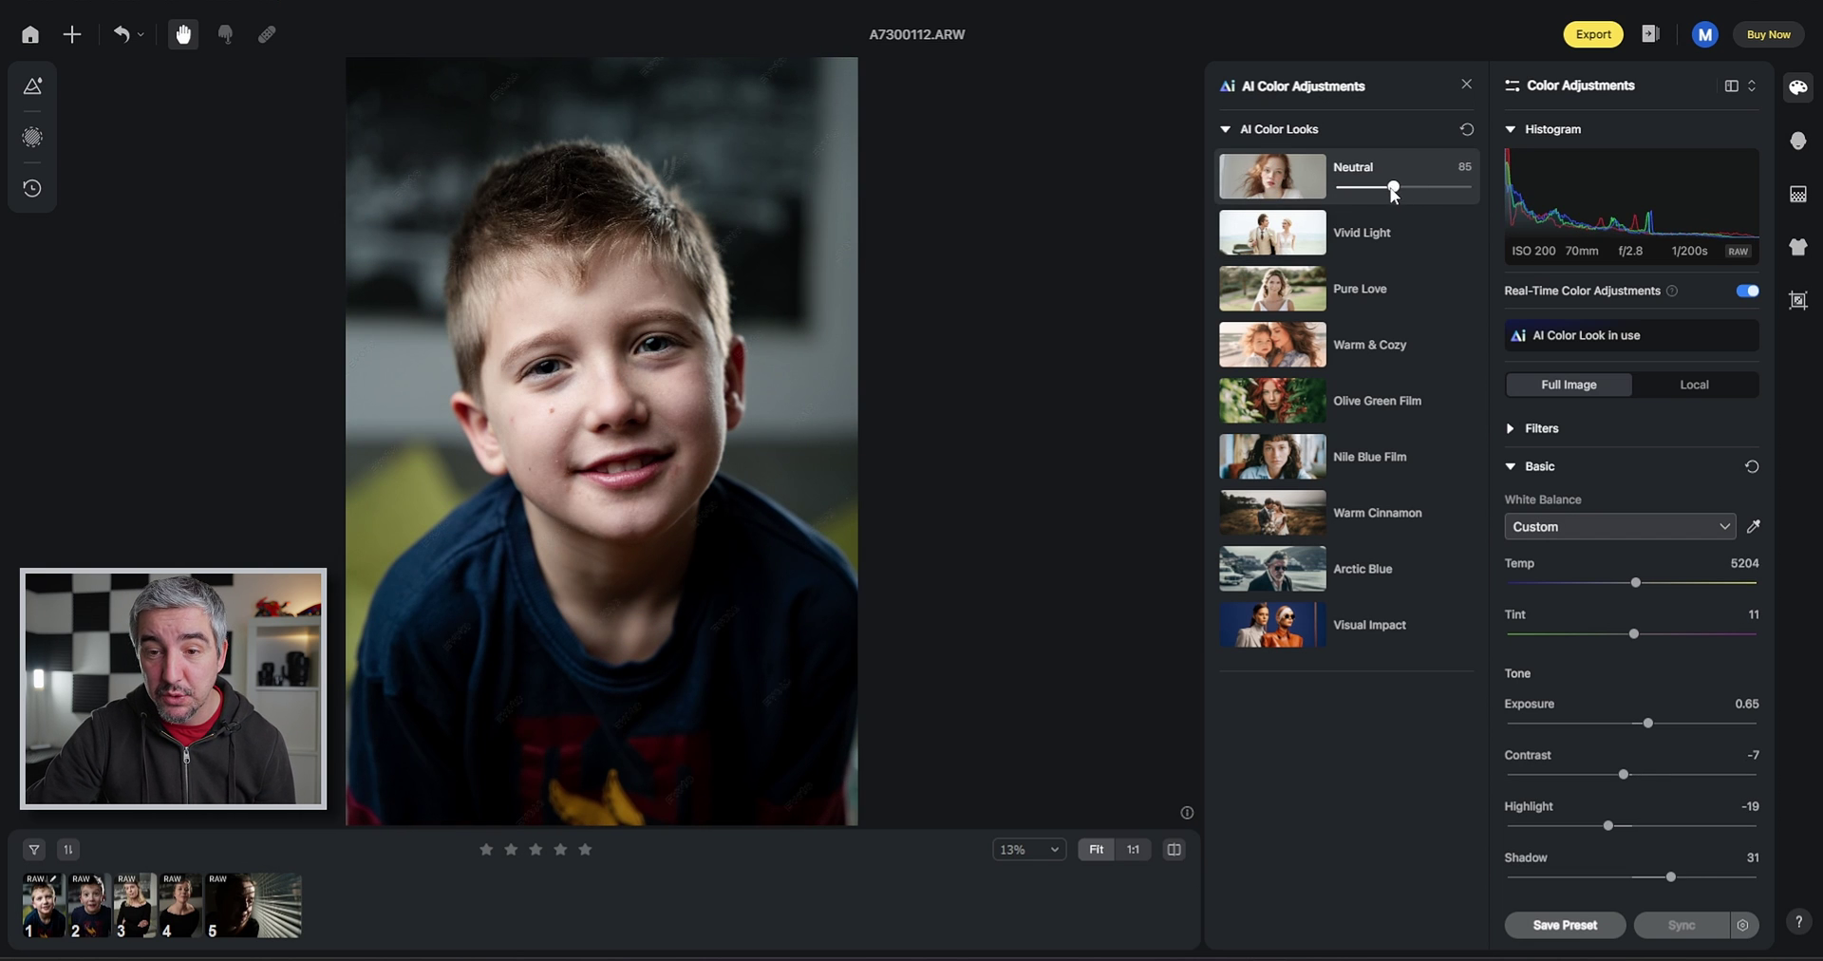
# Try the Neutral look at strength 37, then reset it to 100.
pyautogui.moveTo(1391, 188); pyautogui.dragTo(1360, 187)
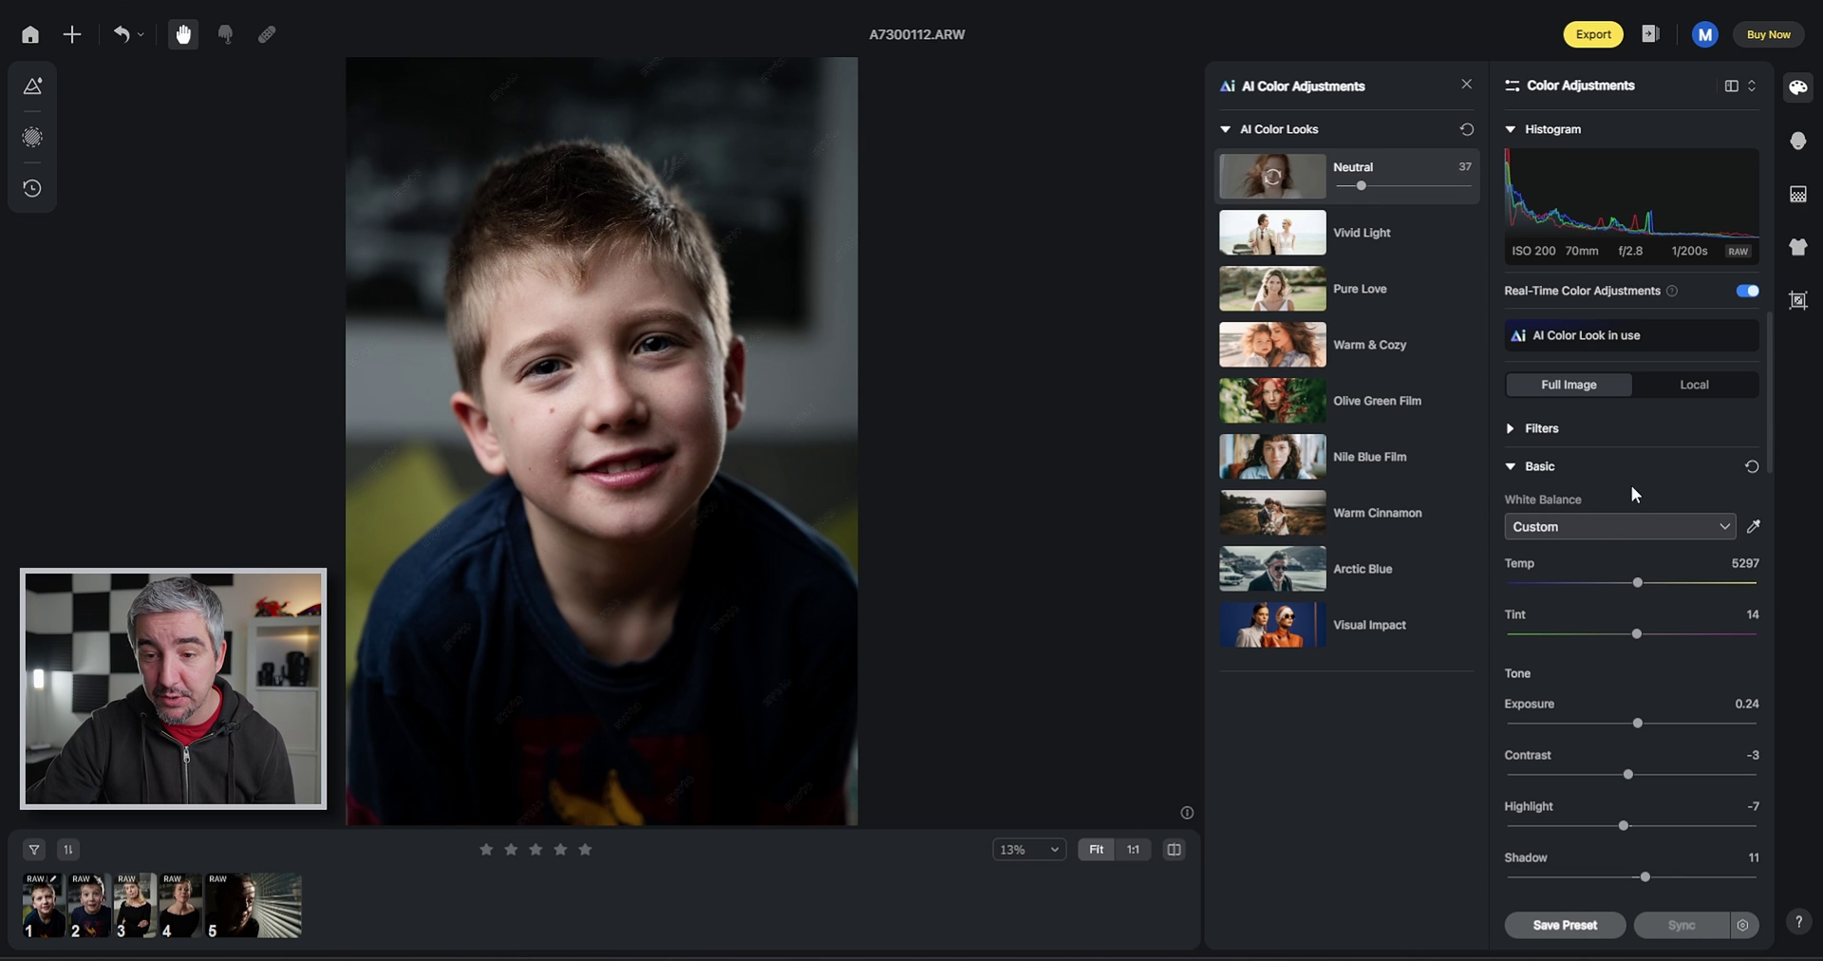
pyautogui.moveTo(1367, 191); pyautogui.dragTo(1435, 188)
pyautogui.doubleClick(1434, 188)
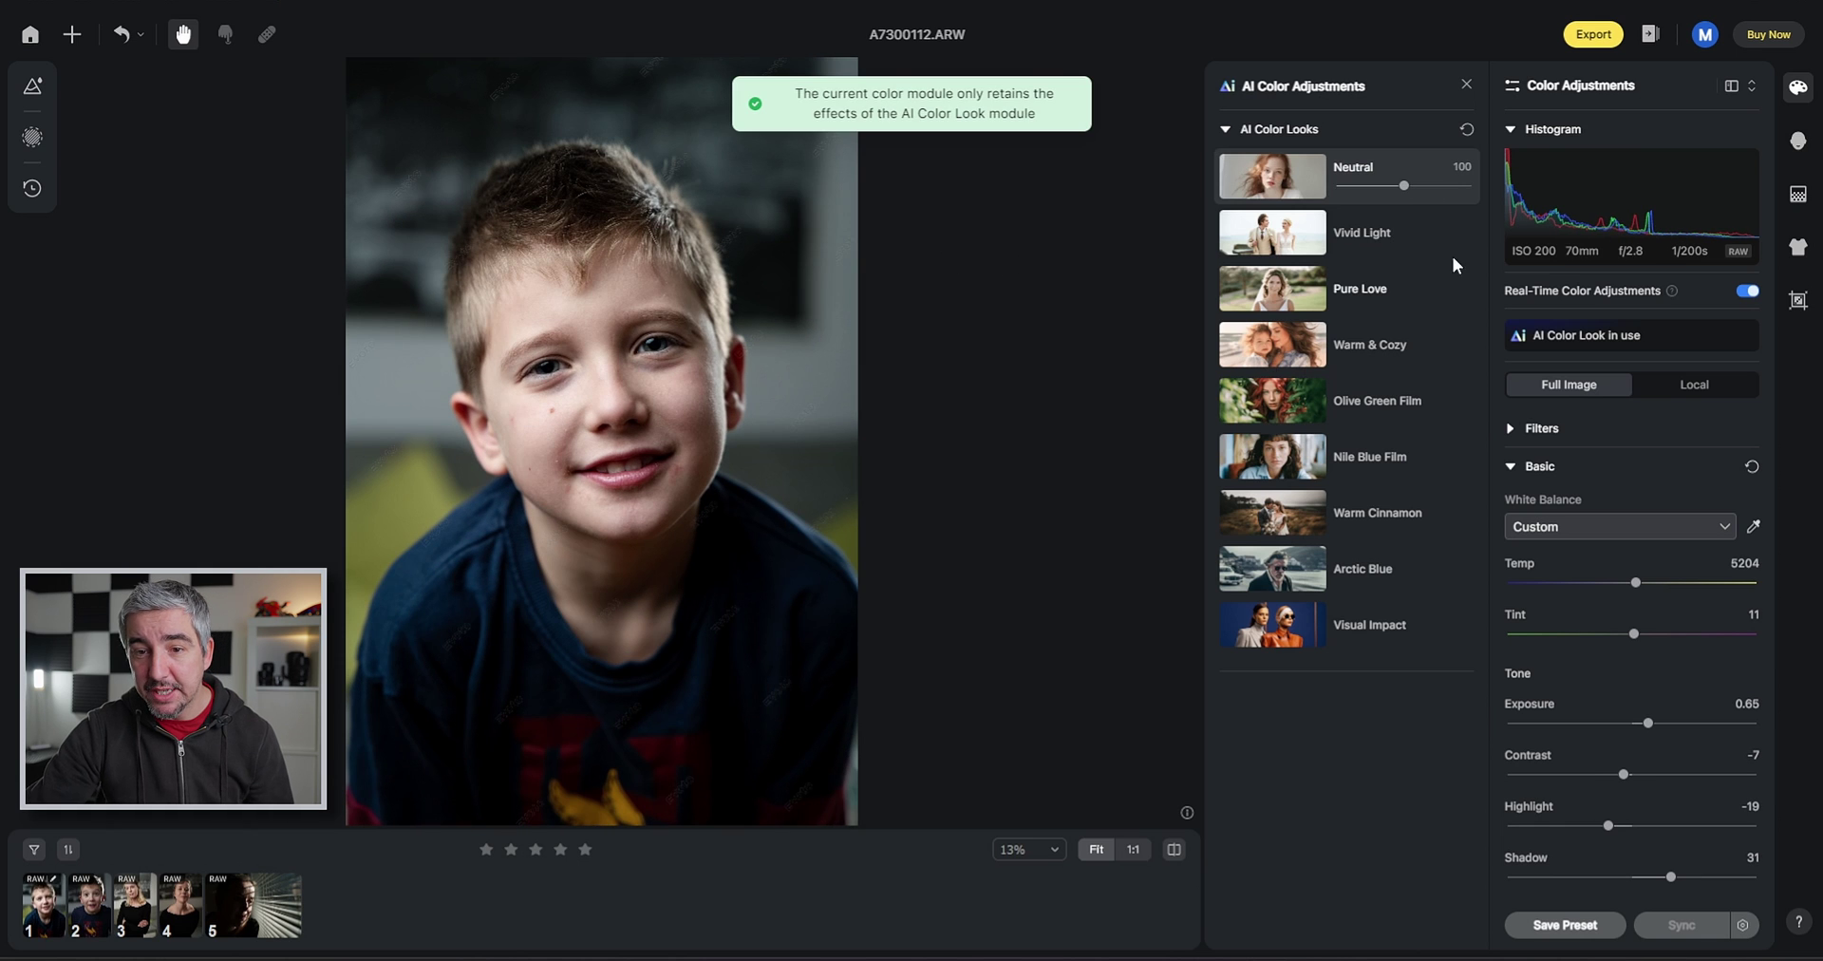
pyautogui.scroll(-3, 1615, 596)
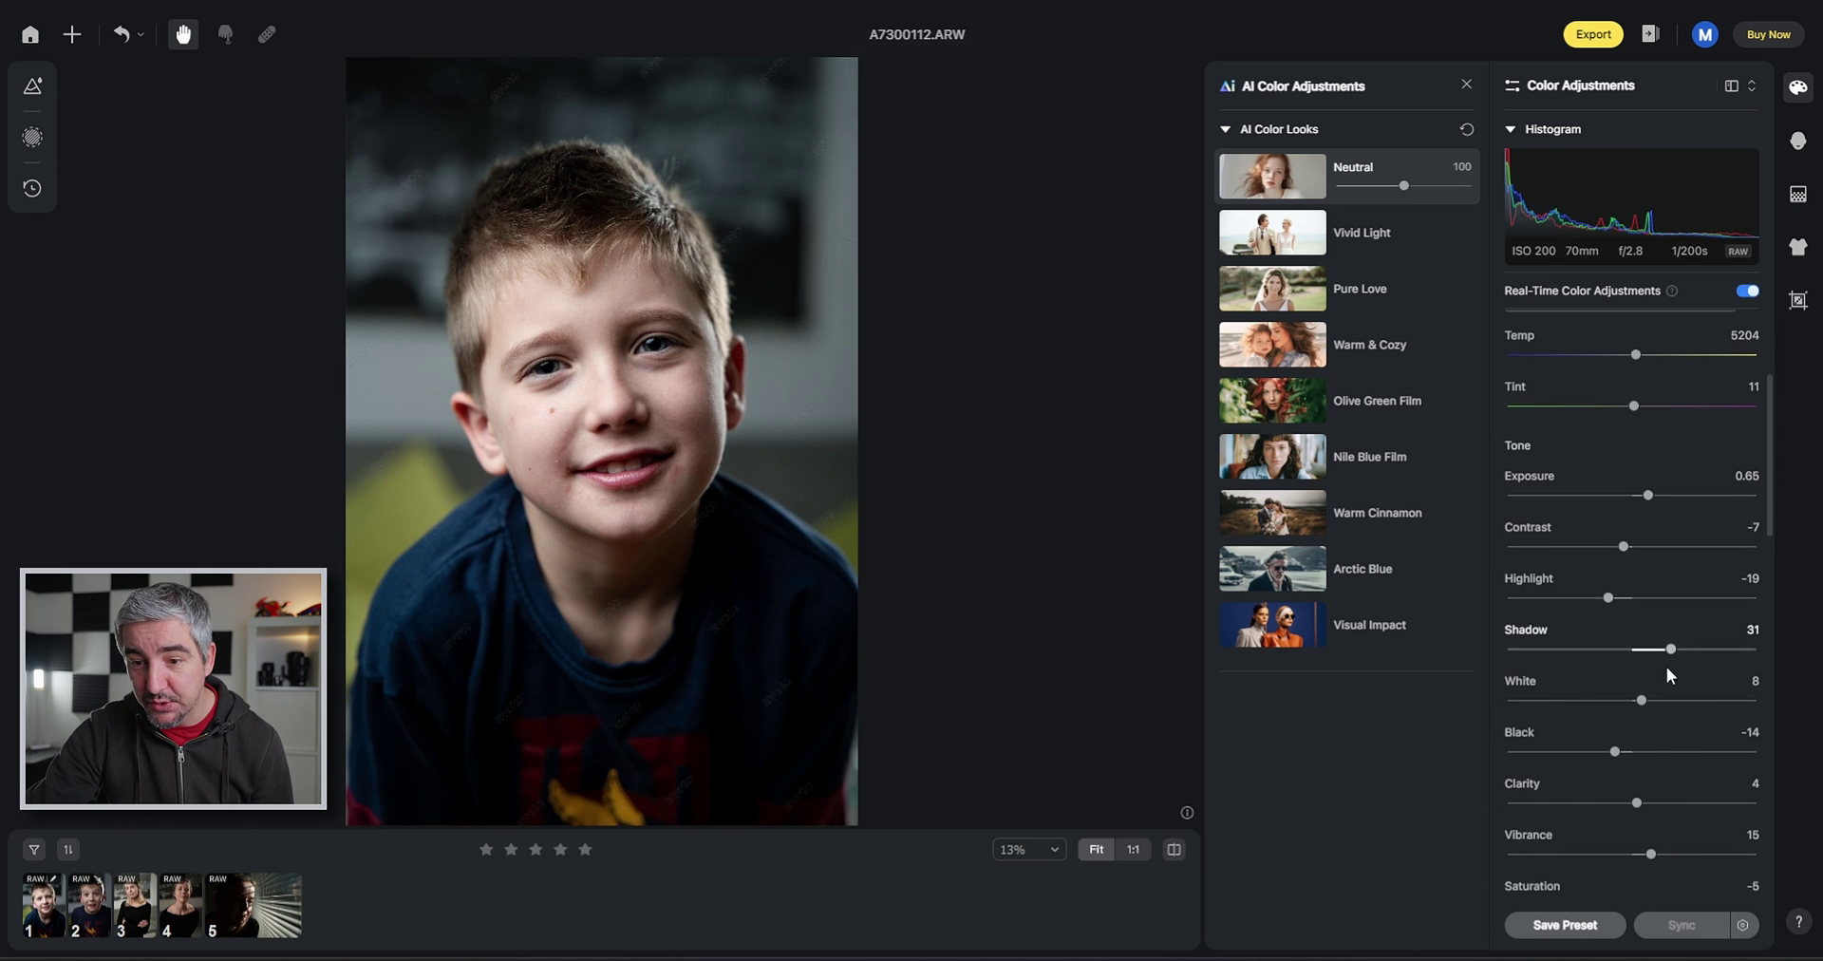
pyautogui.scroll(-3, 1680, 665)
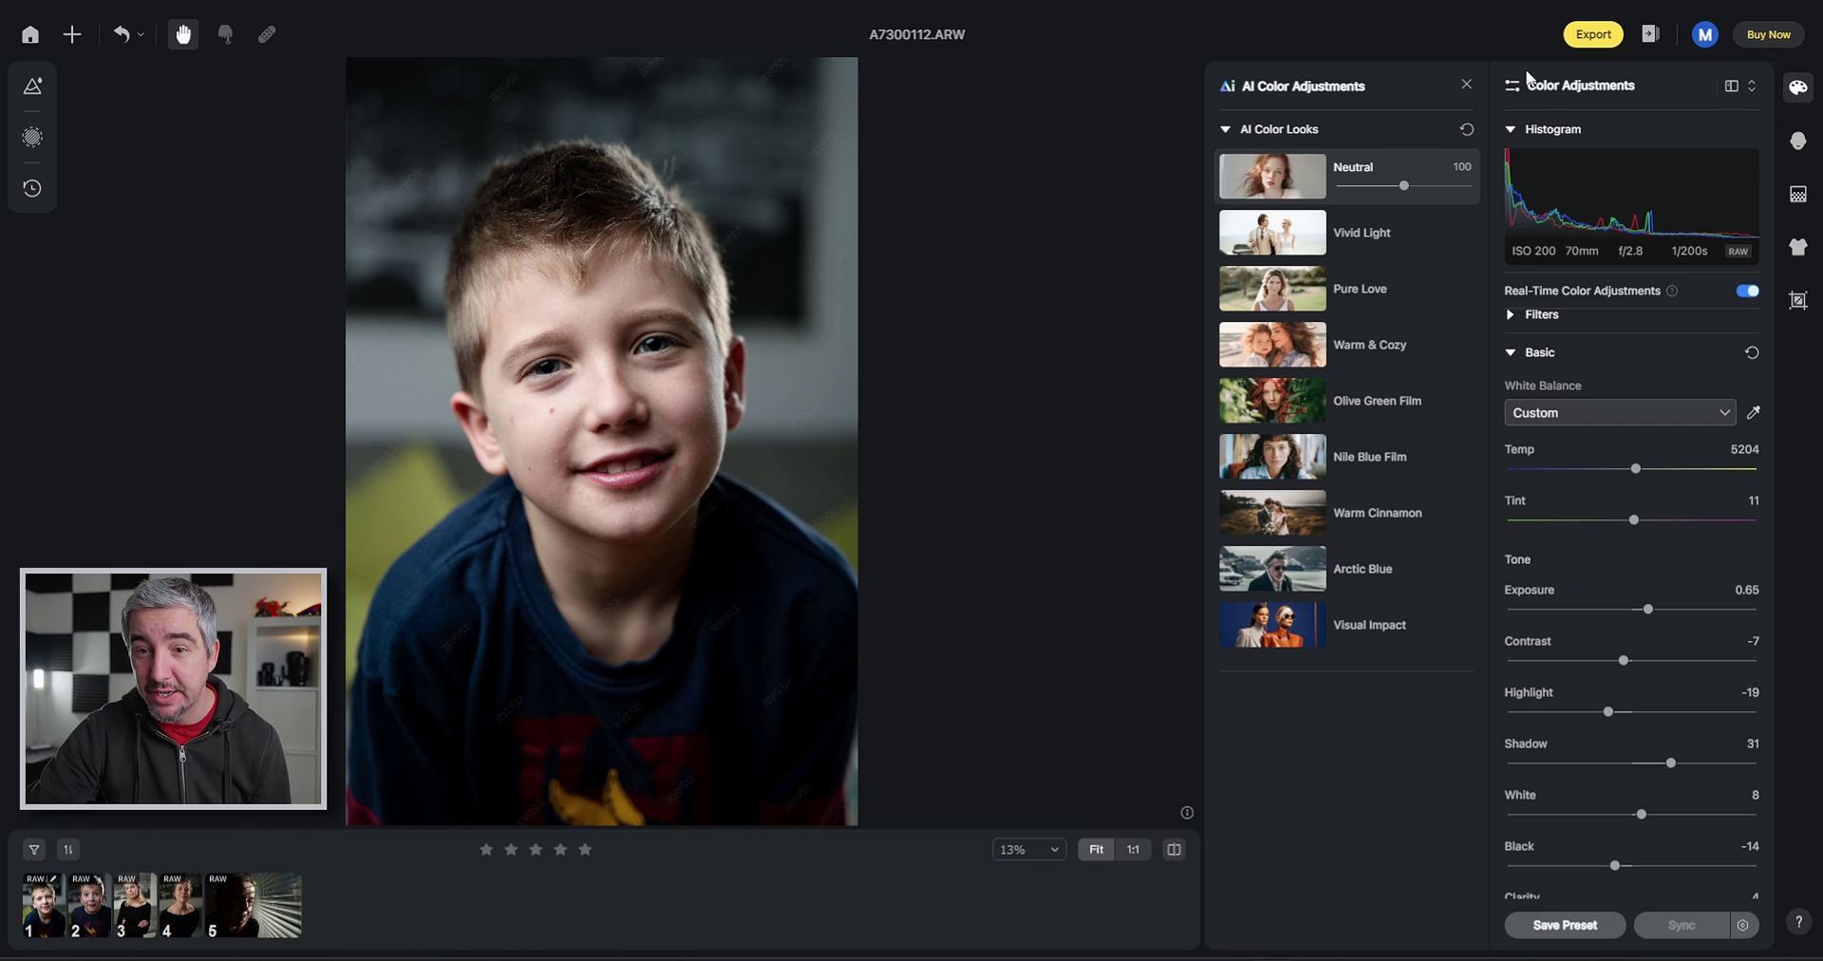
# Test exposure on the Person mask, then raise the Background mask's exposure to 0.8.
pyautogui.click(1467, 85)
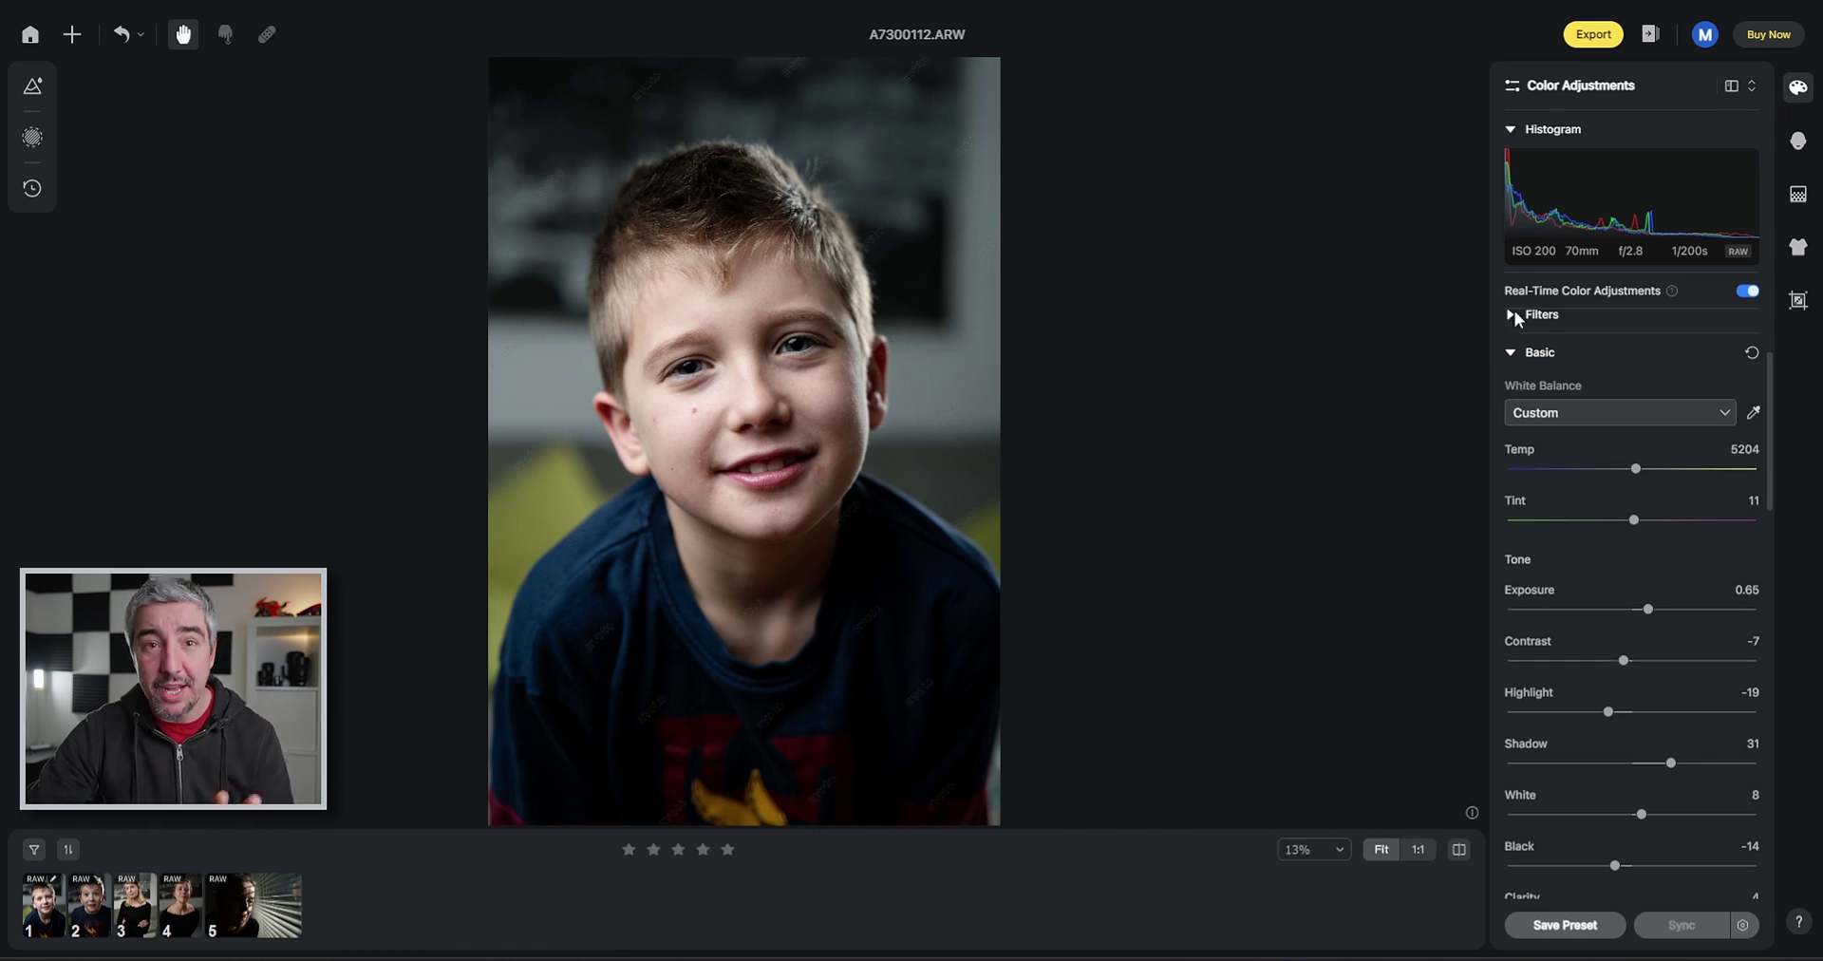
pyautogui.click(32, 140)
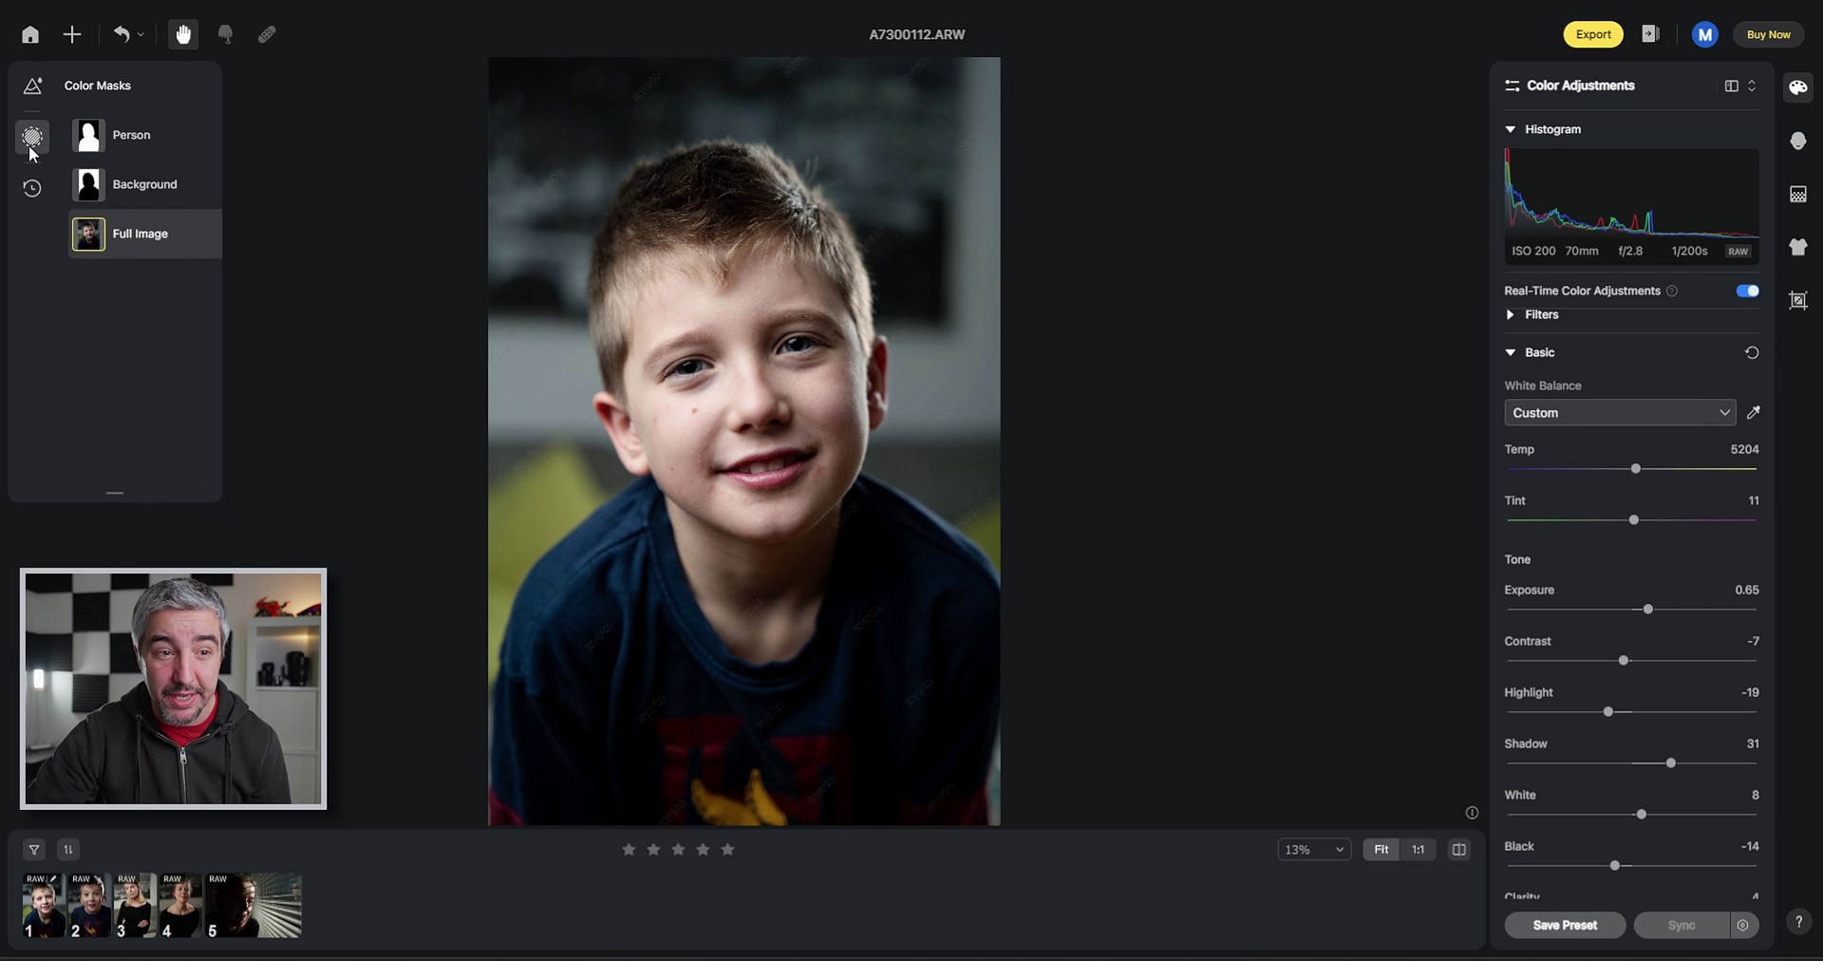
pyautogui.click(130, 140)
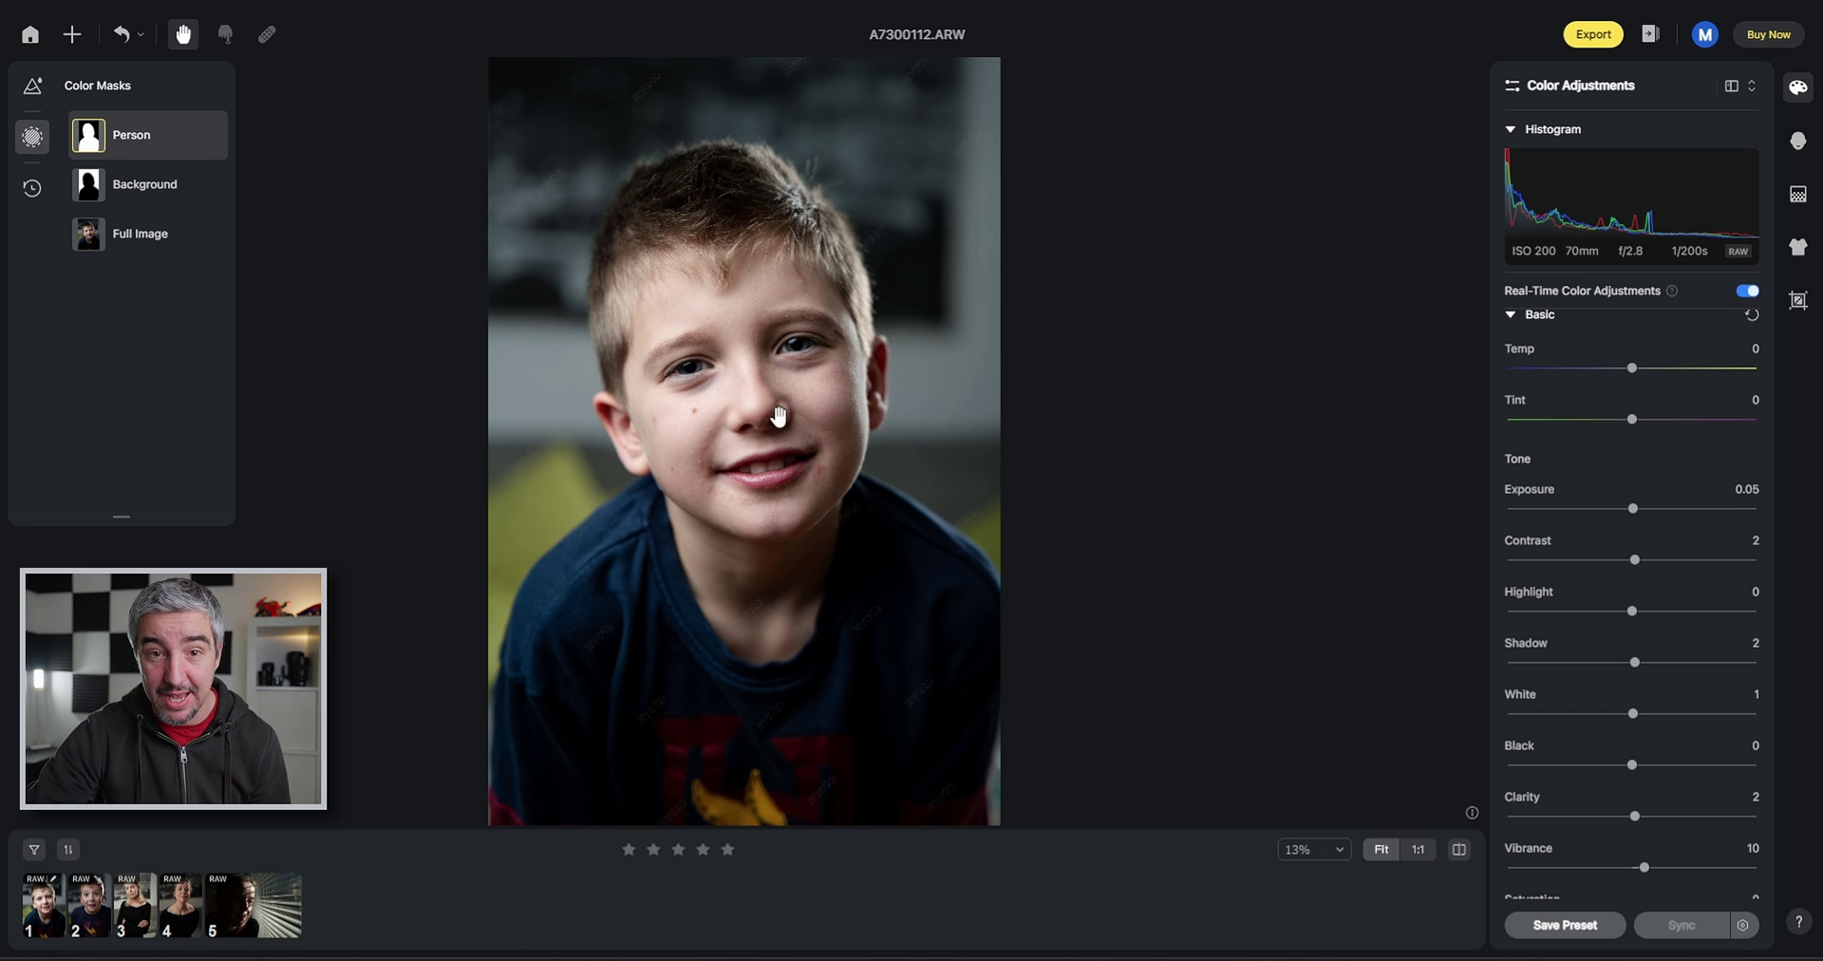
pyautogui.moveTo(1631, 511)
pyautogui.mouseDown()
pyautogui.moveTo(1591, 510)
pyautogui.moveTo(1643, 515)
pyautogui.mouseUp()
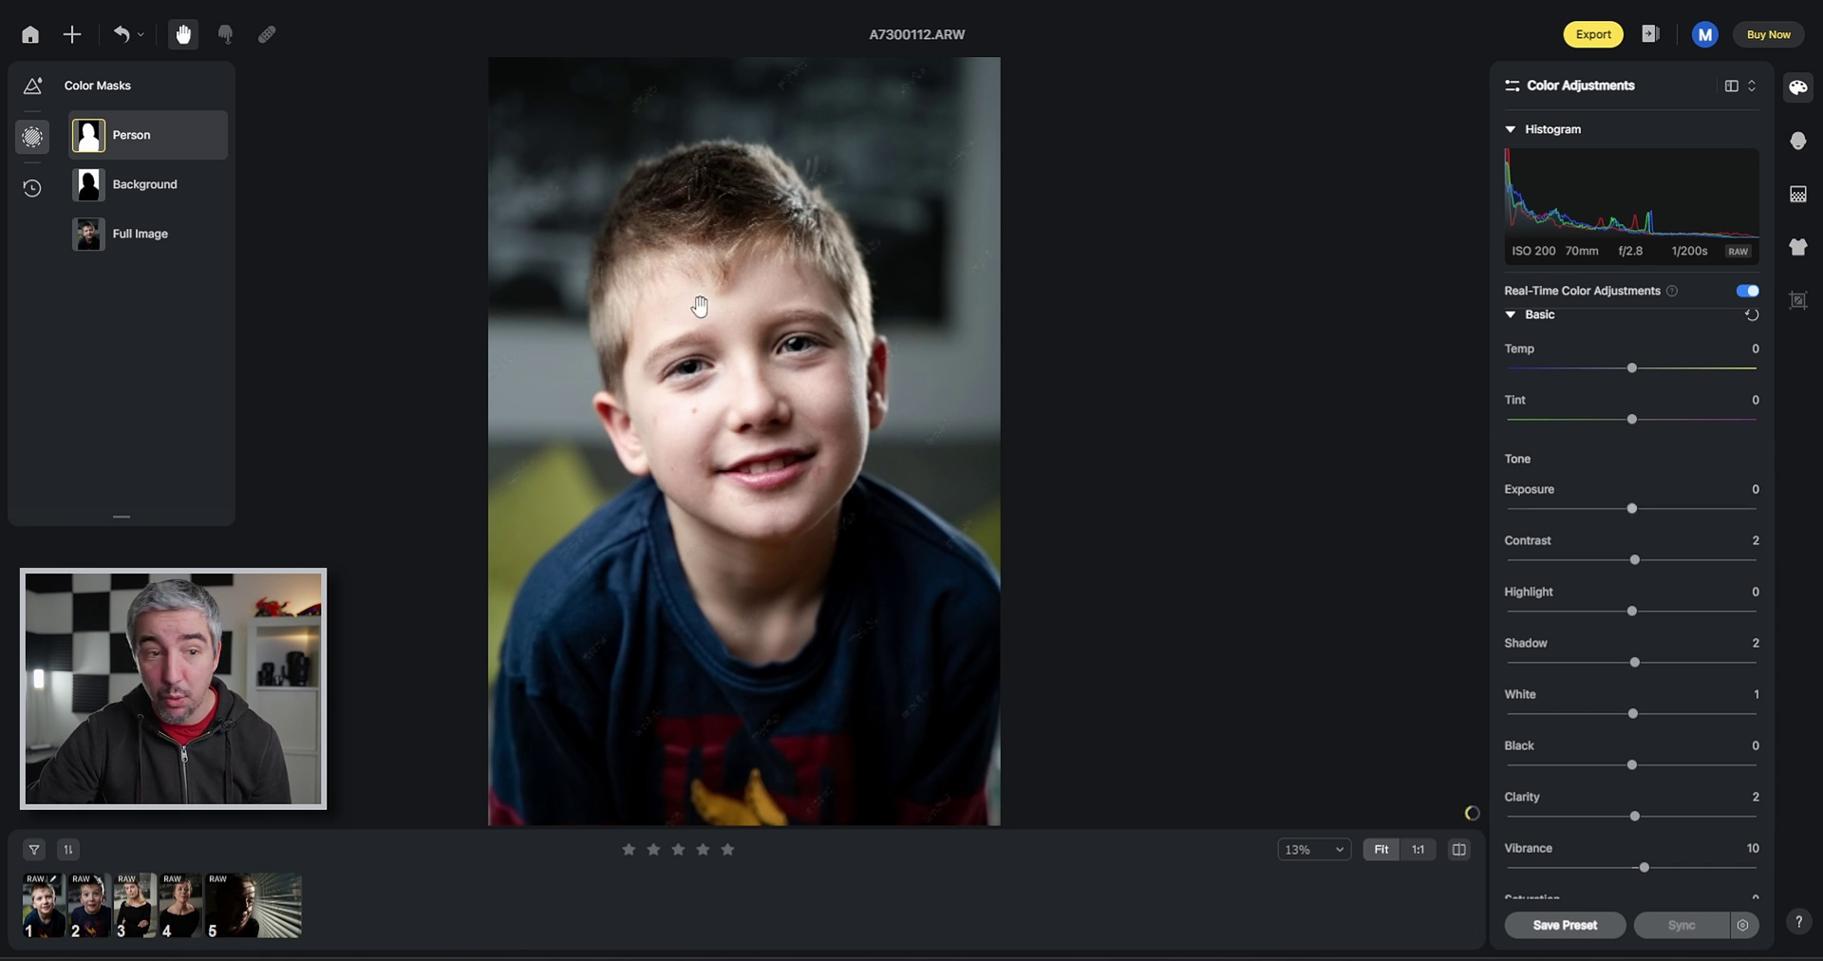
pyautogui.click(195, 203)
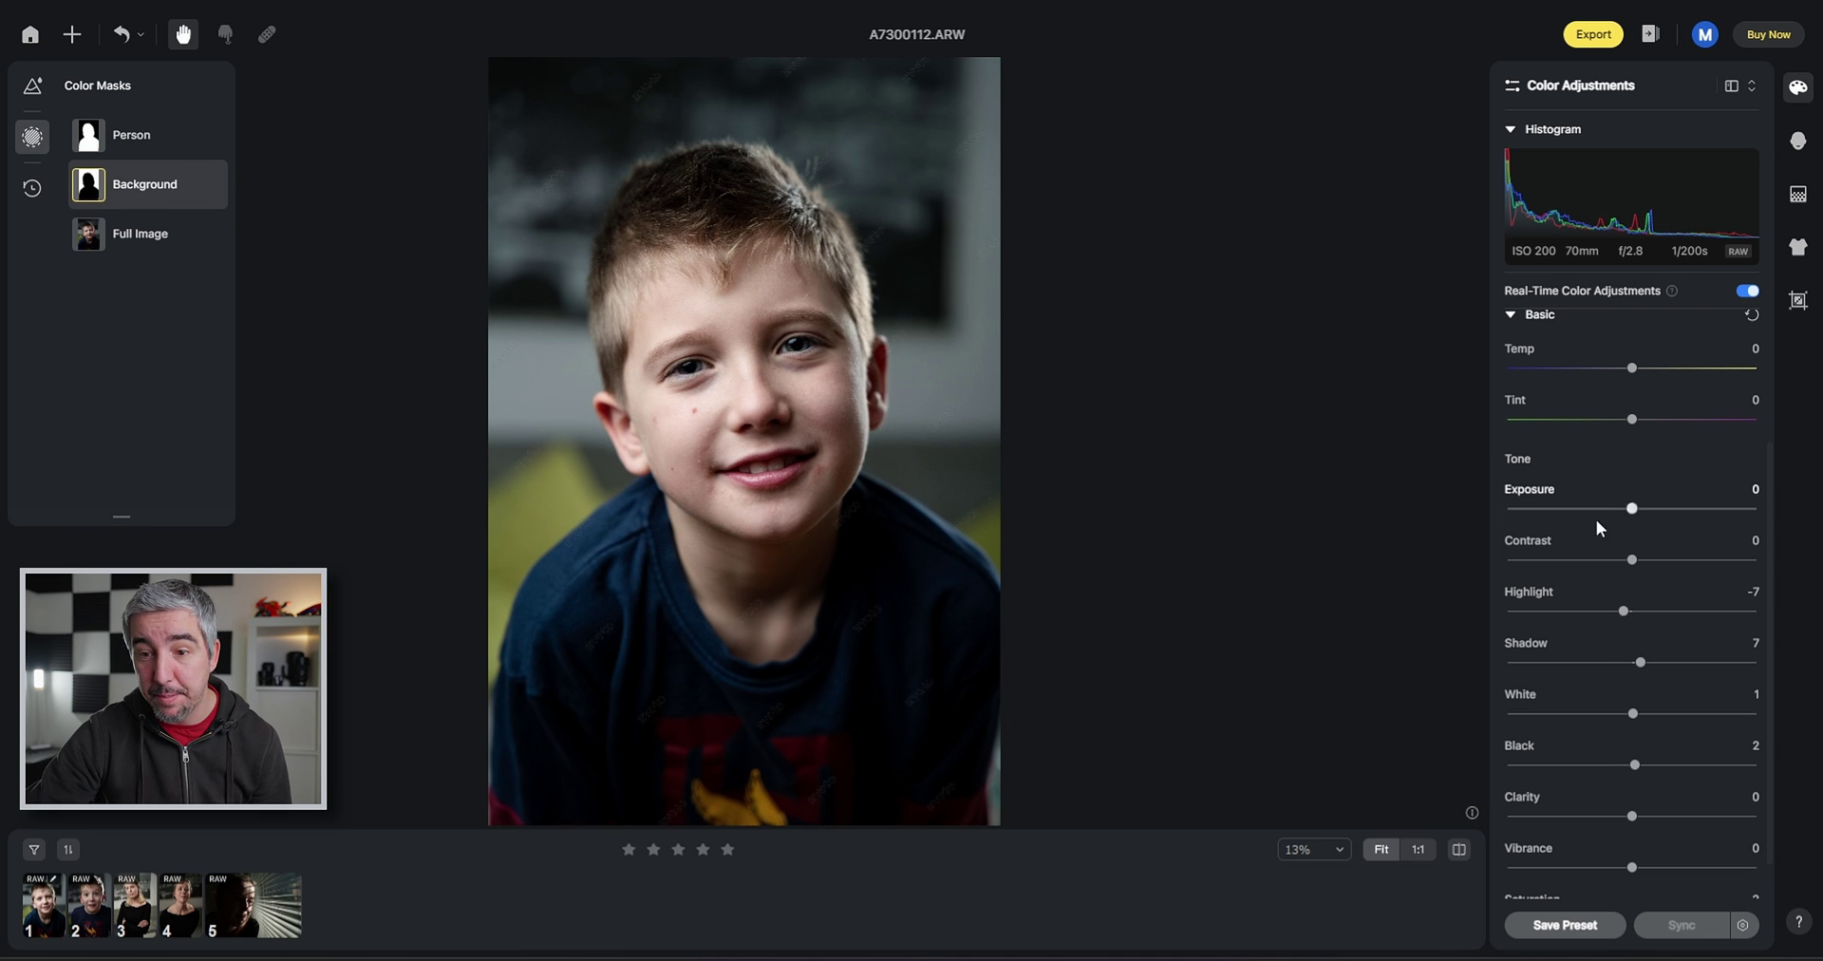
pyautogui.moveTo(1629, 511)
pyautogui.mouseDown()
pyautogui.moveTo(1592, 515)
pyautogui.moveTo(1648, 515)
pyautogui.mouseUp()
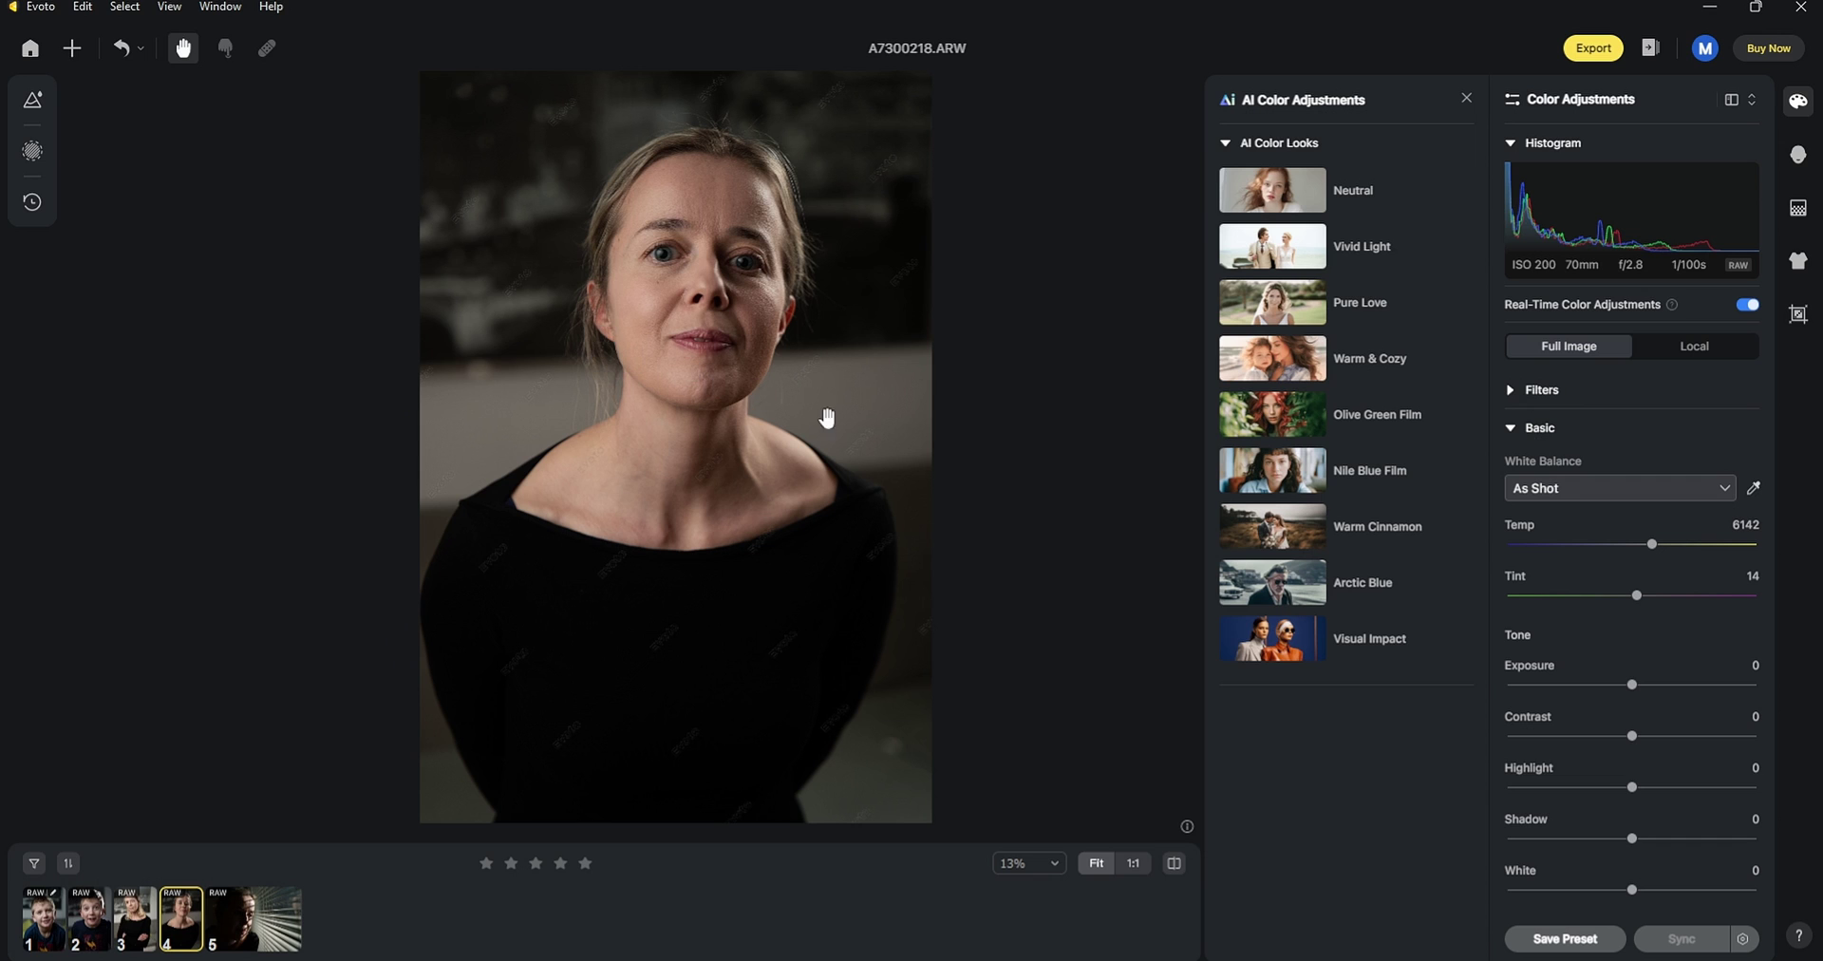
# Apply the Neutral AI color look to A7300218.ARW at full strength.
pyautogui.click(1310, 188)
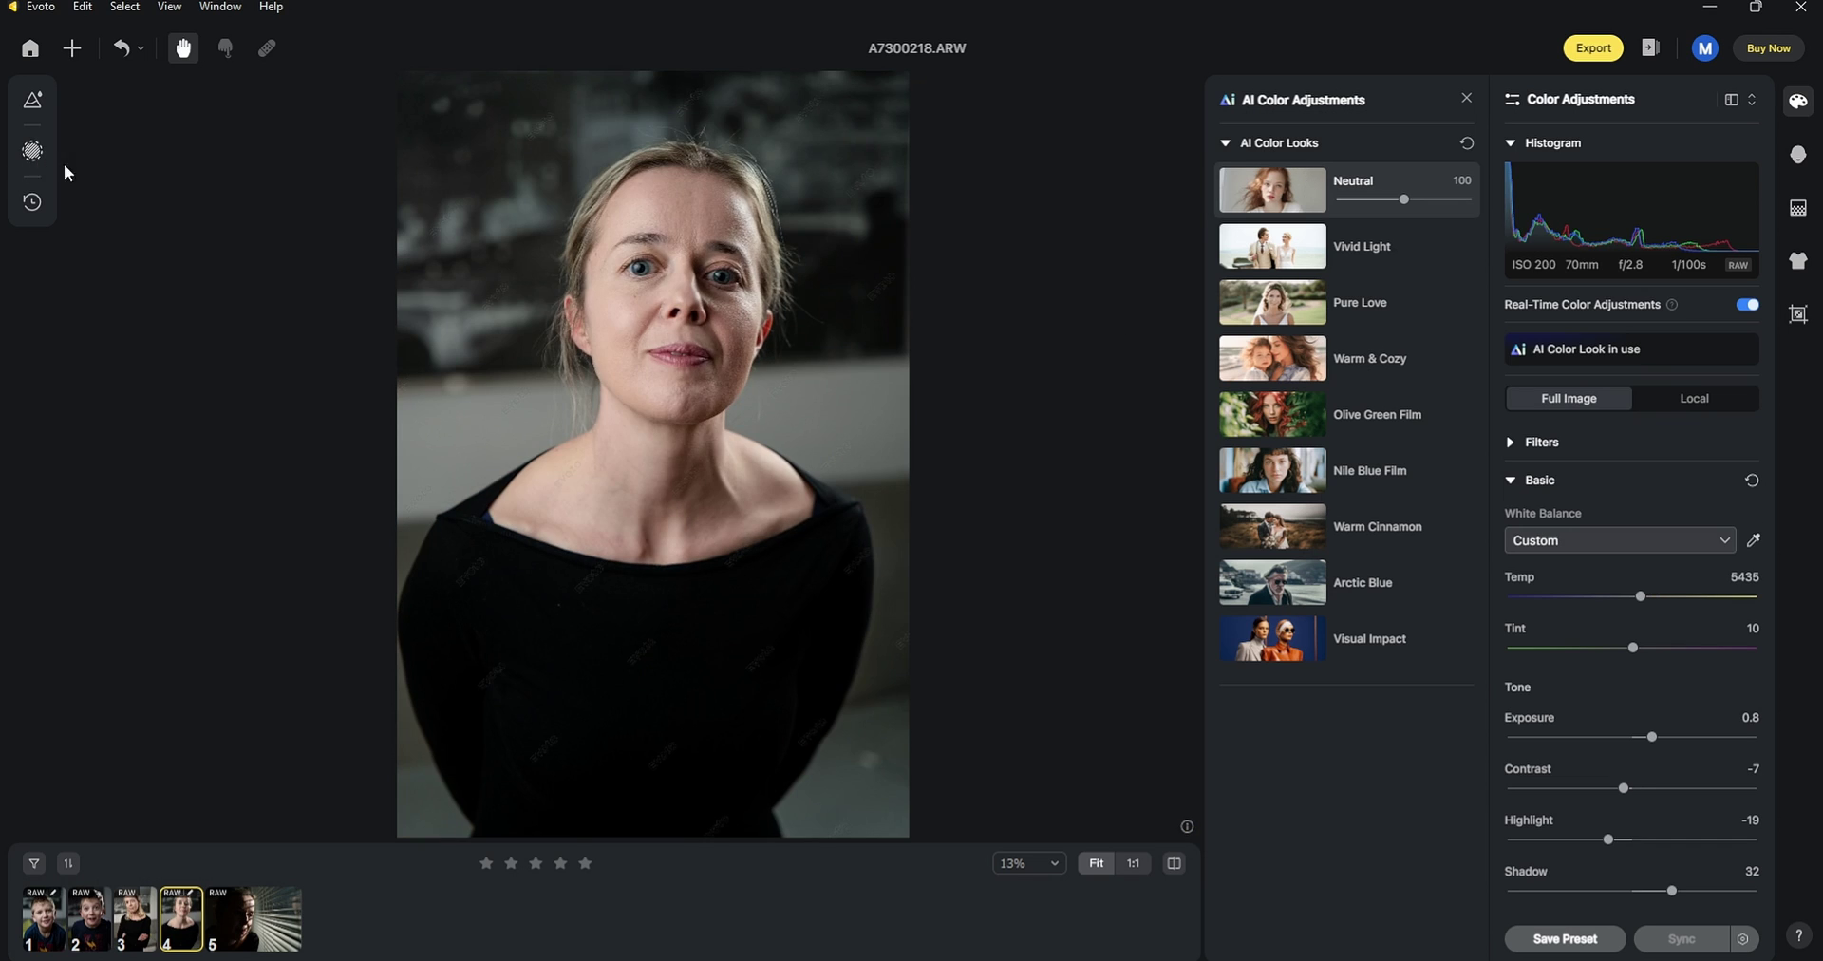
# With the Person color mask, lower the woman's highlights to -31, then return to Full Image.
pyautogui.click(40, 157)
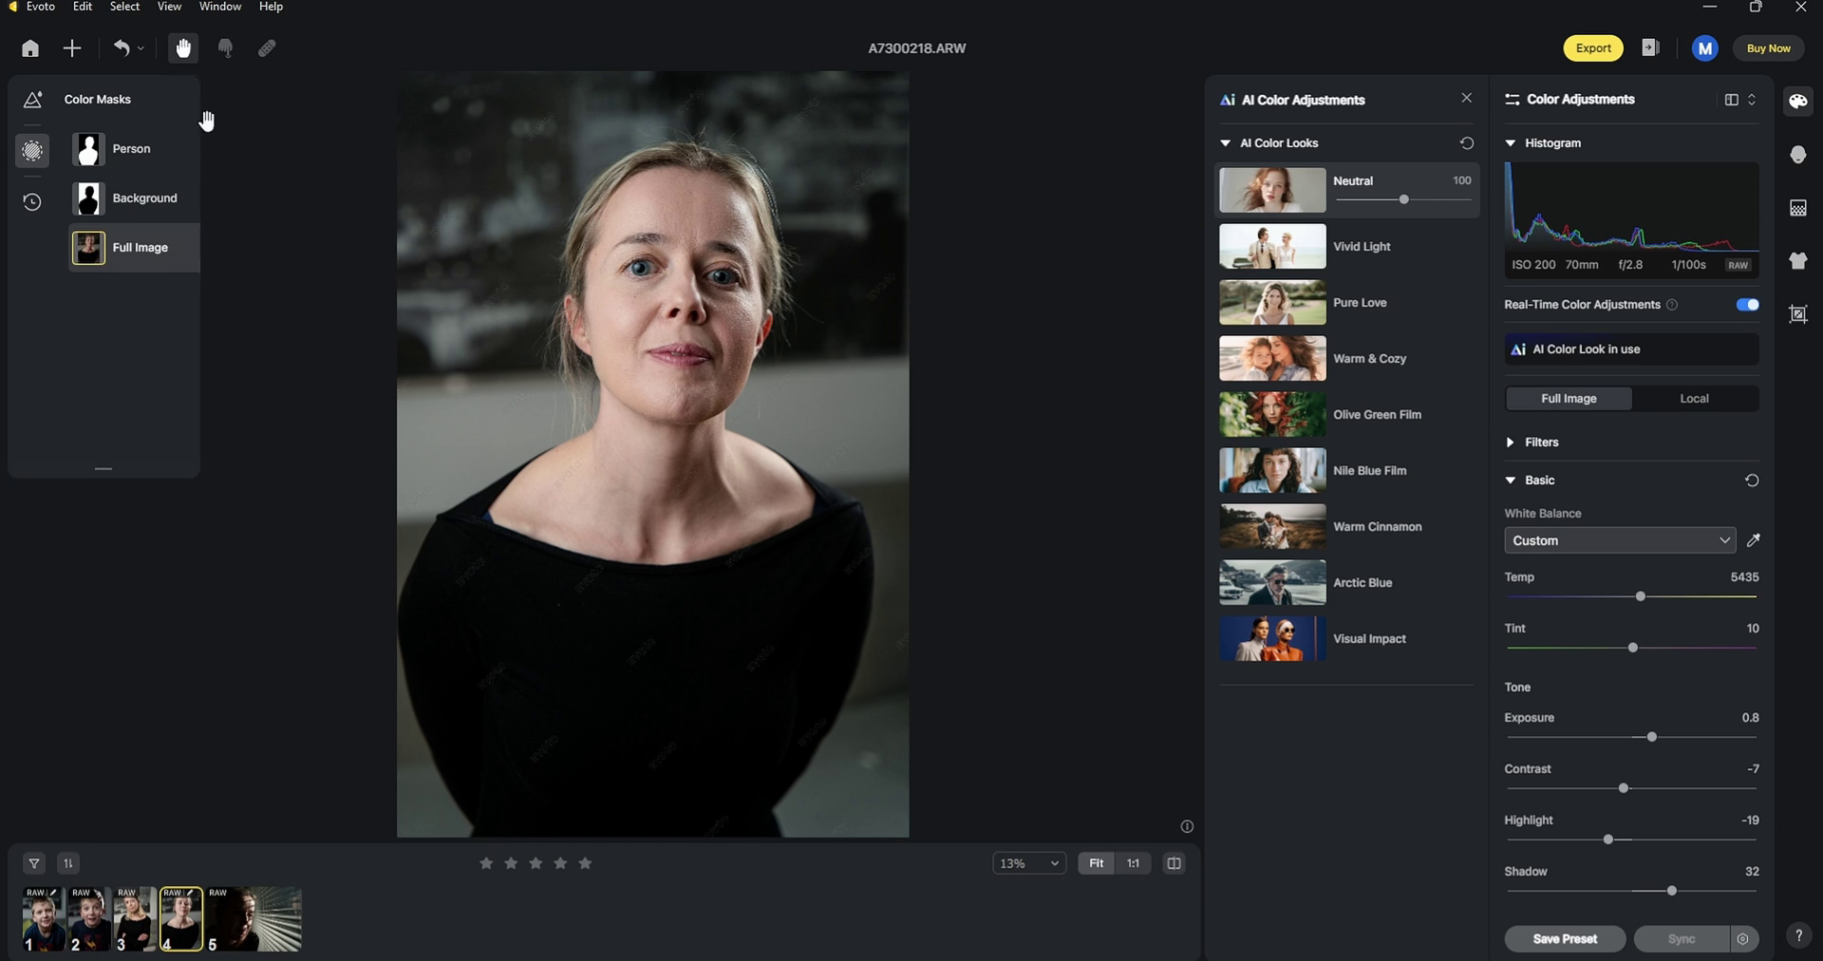
pyautogui.click(134, 148)
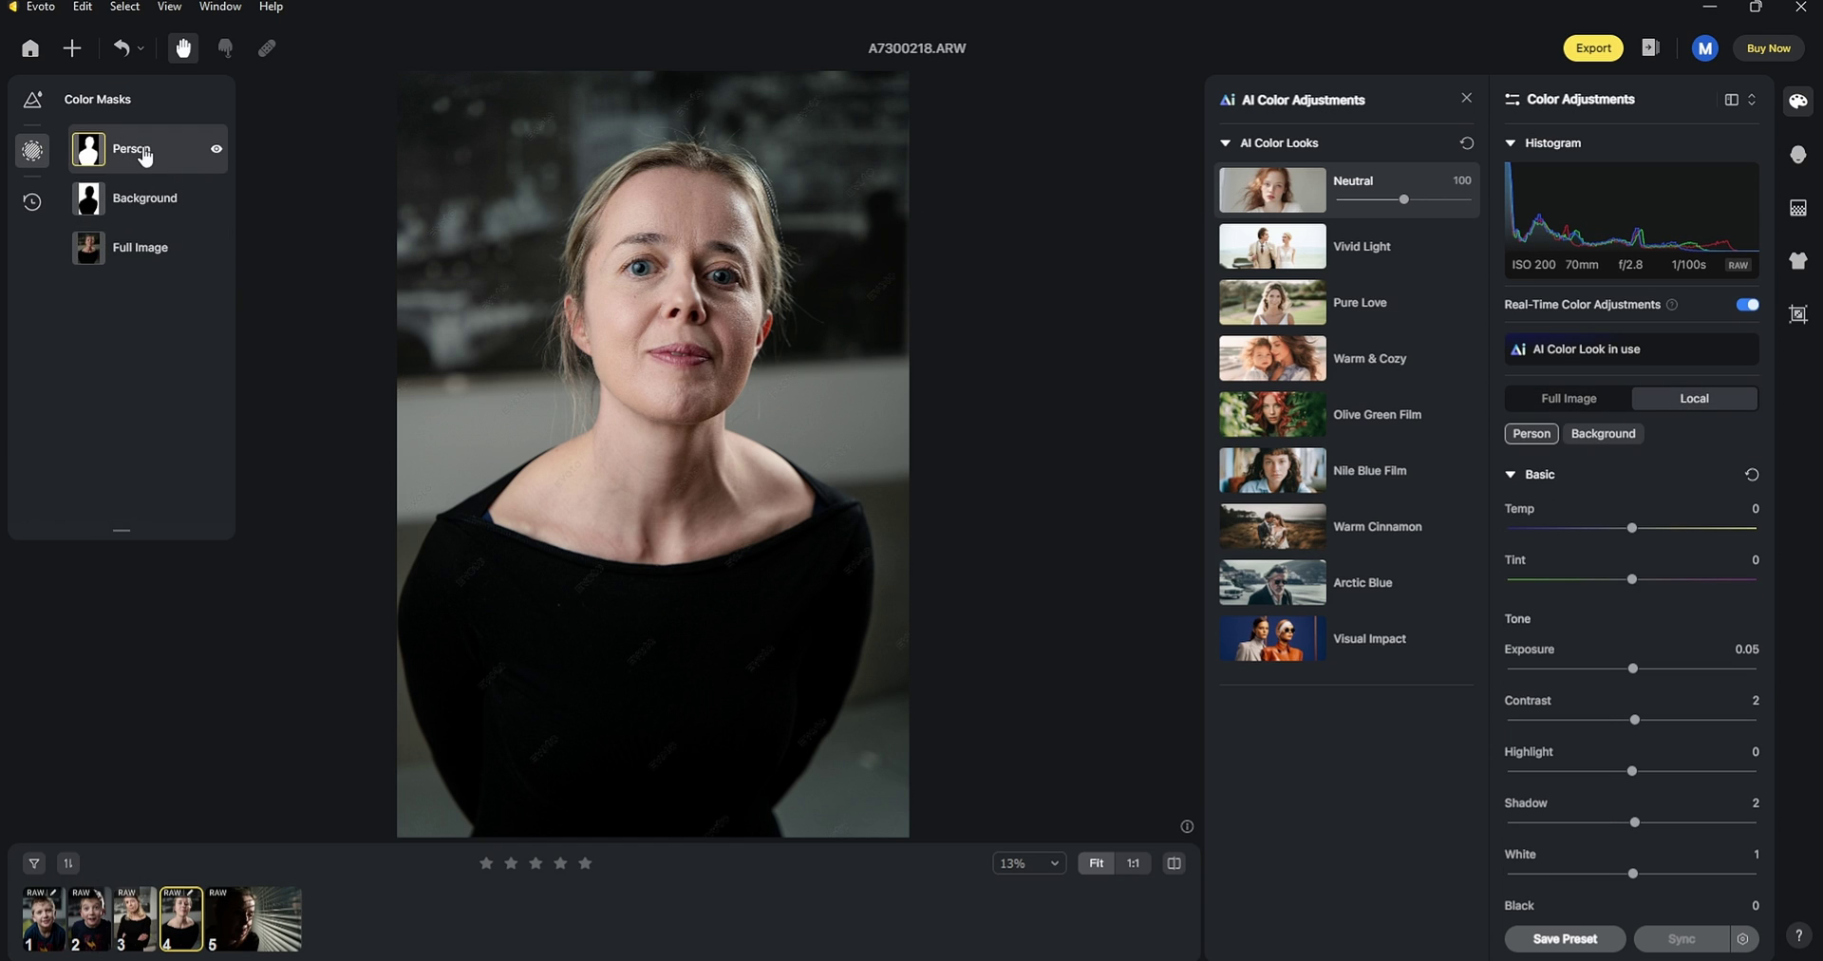
pyautogui.click(133, 201)
pyautogui.click(125, 154)
pyautogui.moveTo(1632, 777); pyautogui.dragTo(1598, 781)
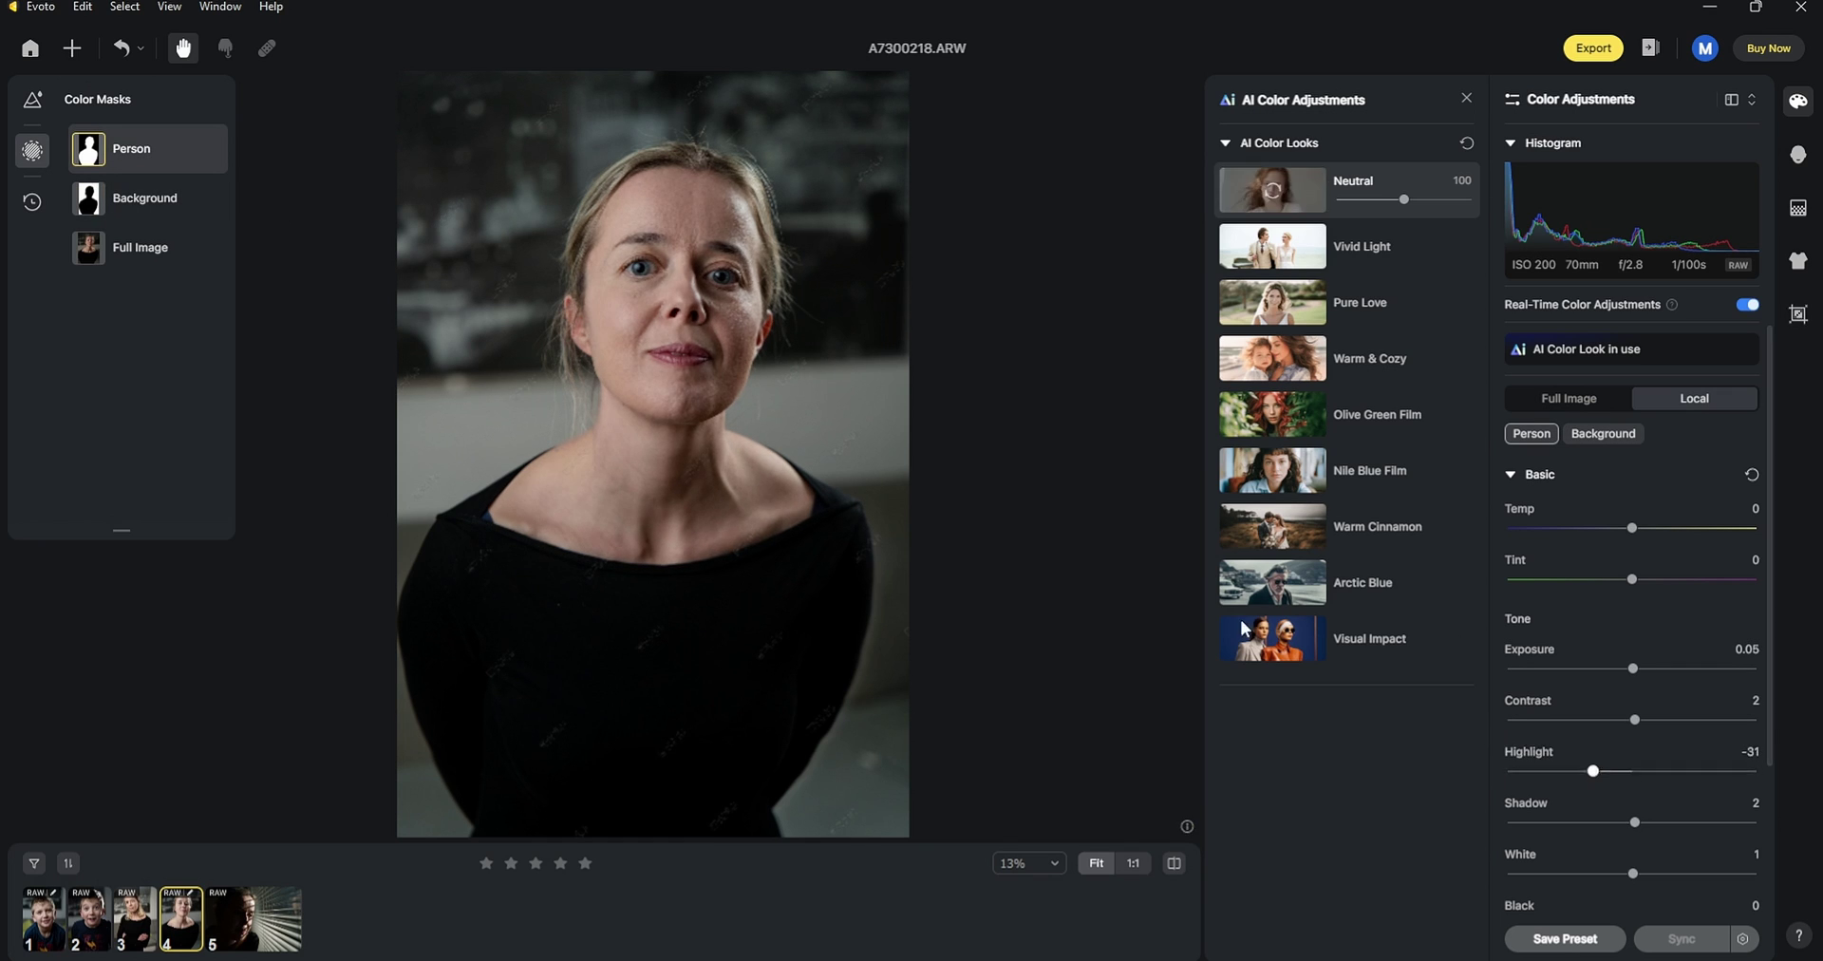
pyautogui.click(214, 247)
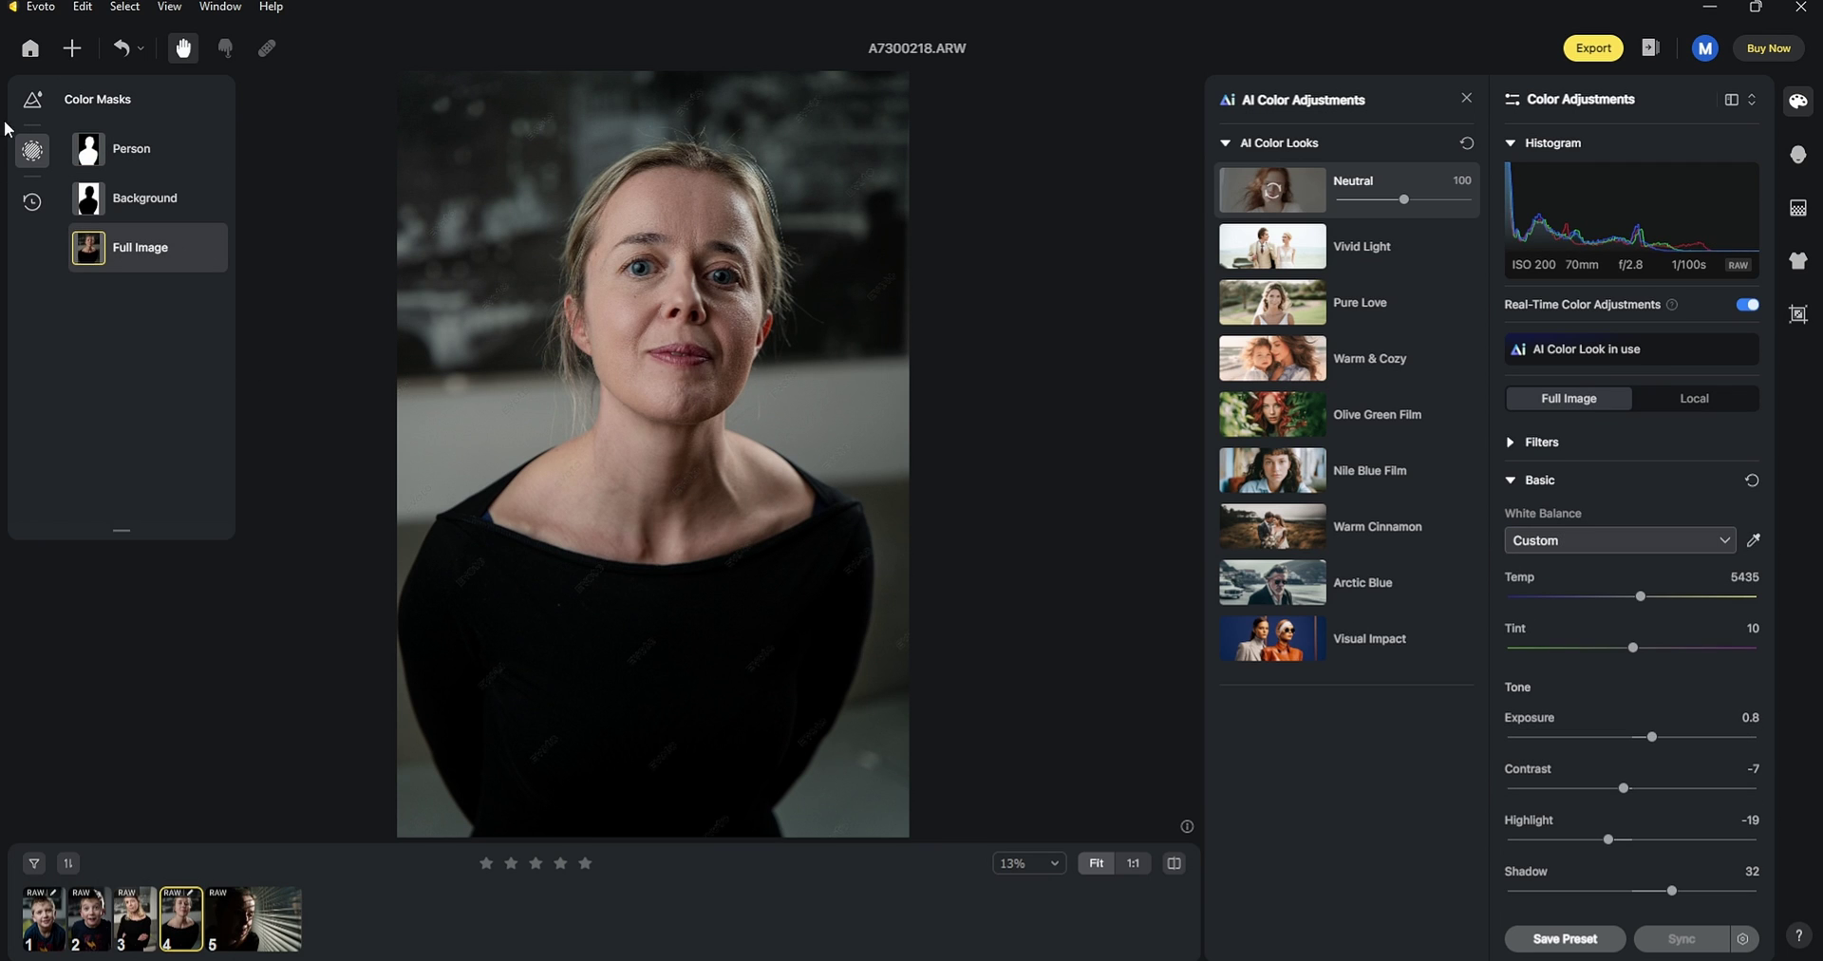
pyautogui.click(32, 152)
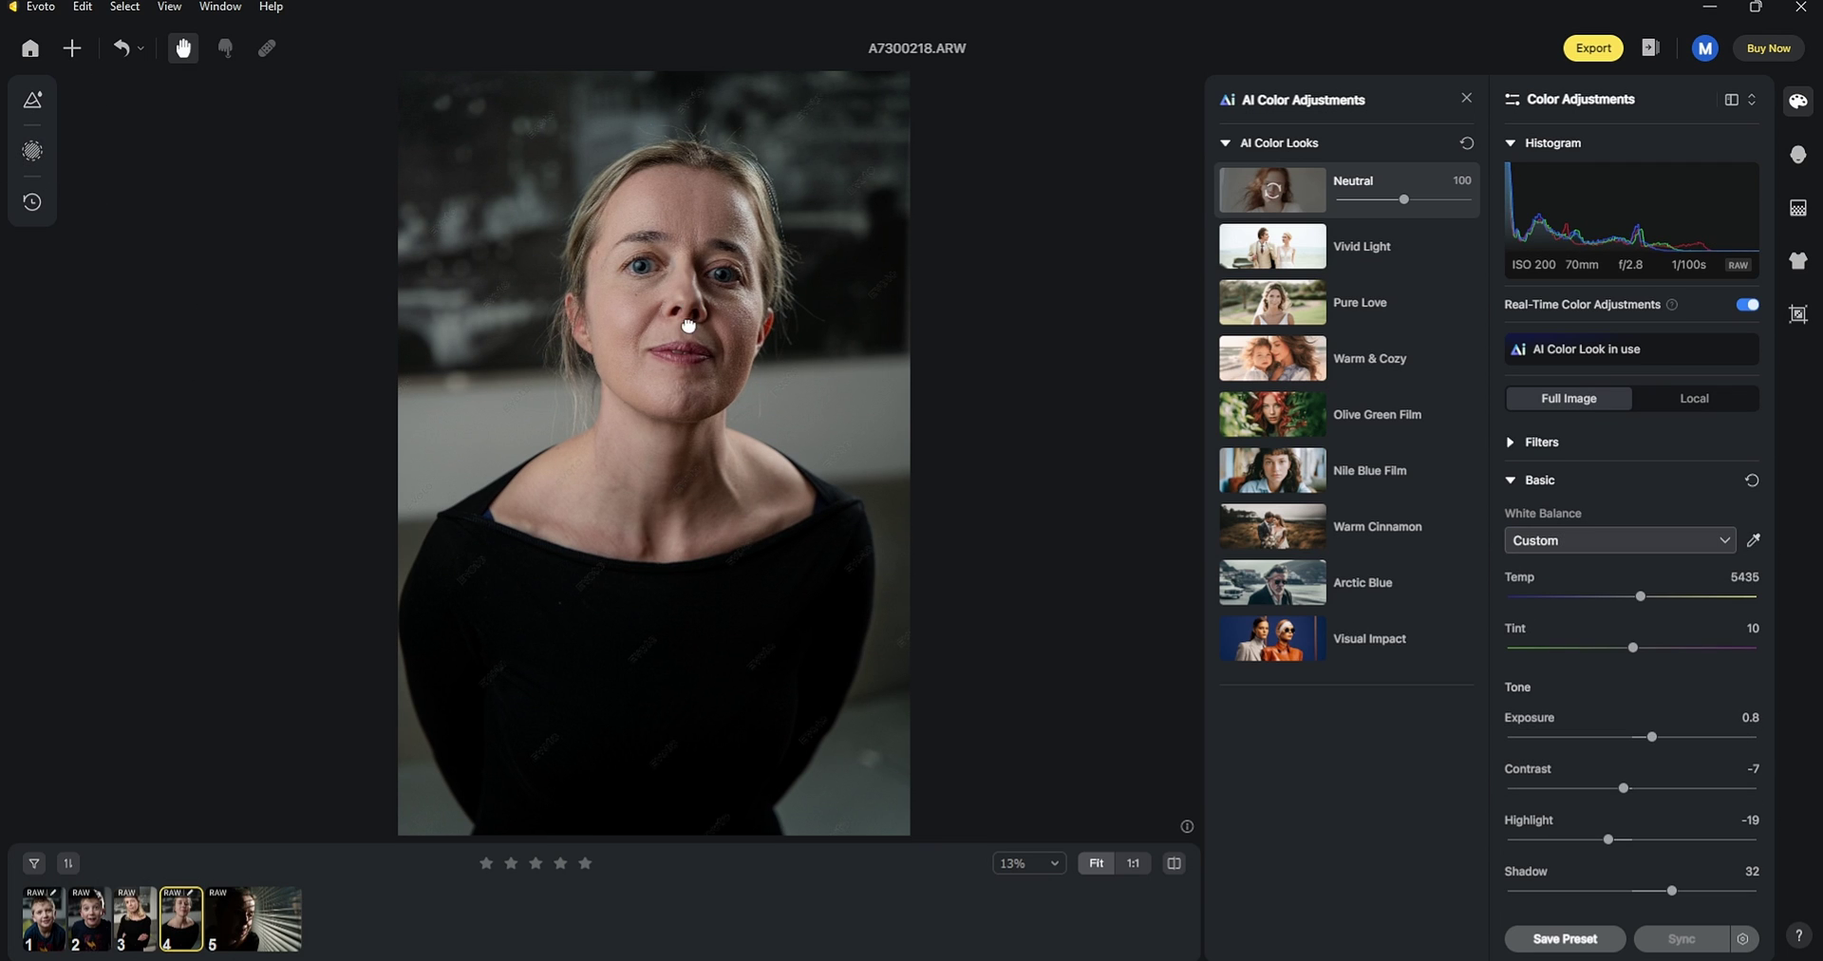
# Close the AI Color Adjustments panel and confirm Neutral in the Looks dropdown.
pyautogui.click(1467, 98)
pyautogui.scroll(-1, 1652, 745)
pyautogui.scroll(1, 1652, 733)
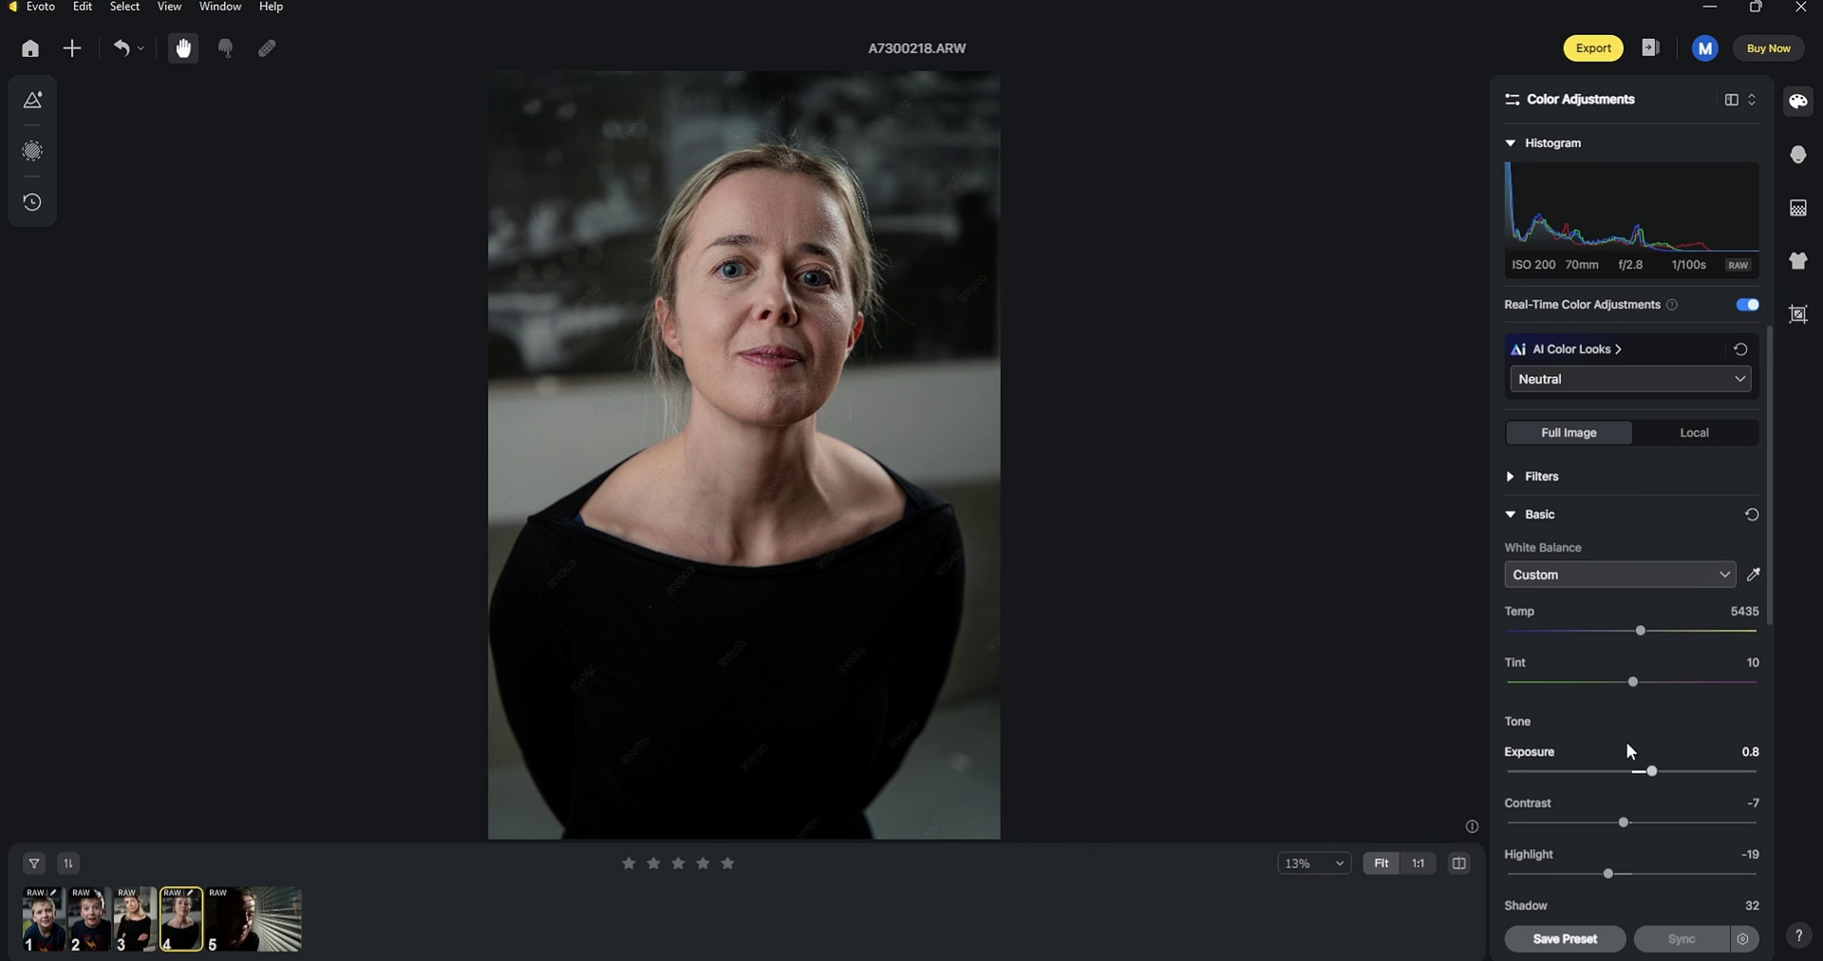
pyautogui.click(1742, 381)
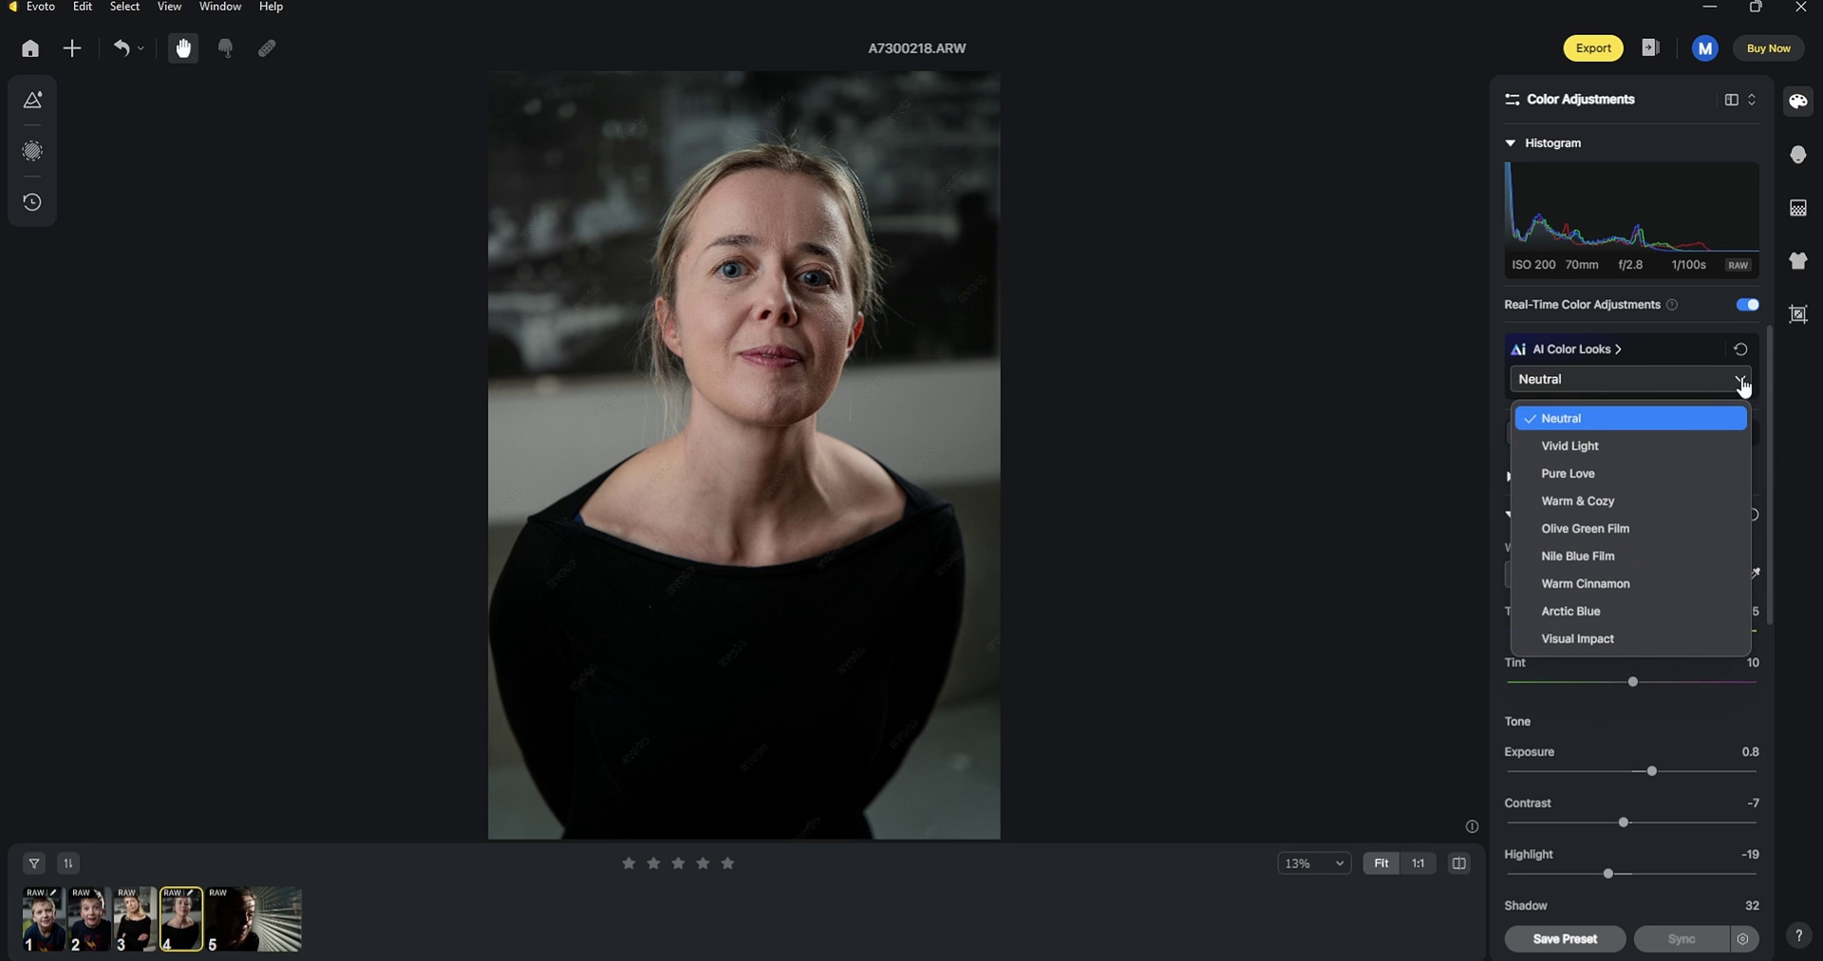
pyautogui.click(1742, 383)
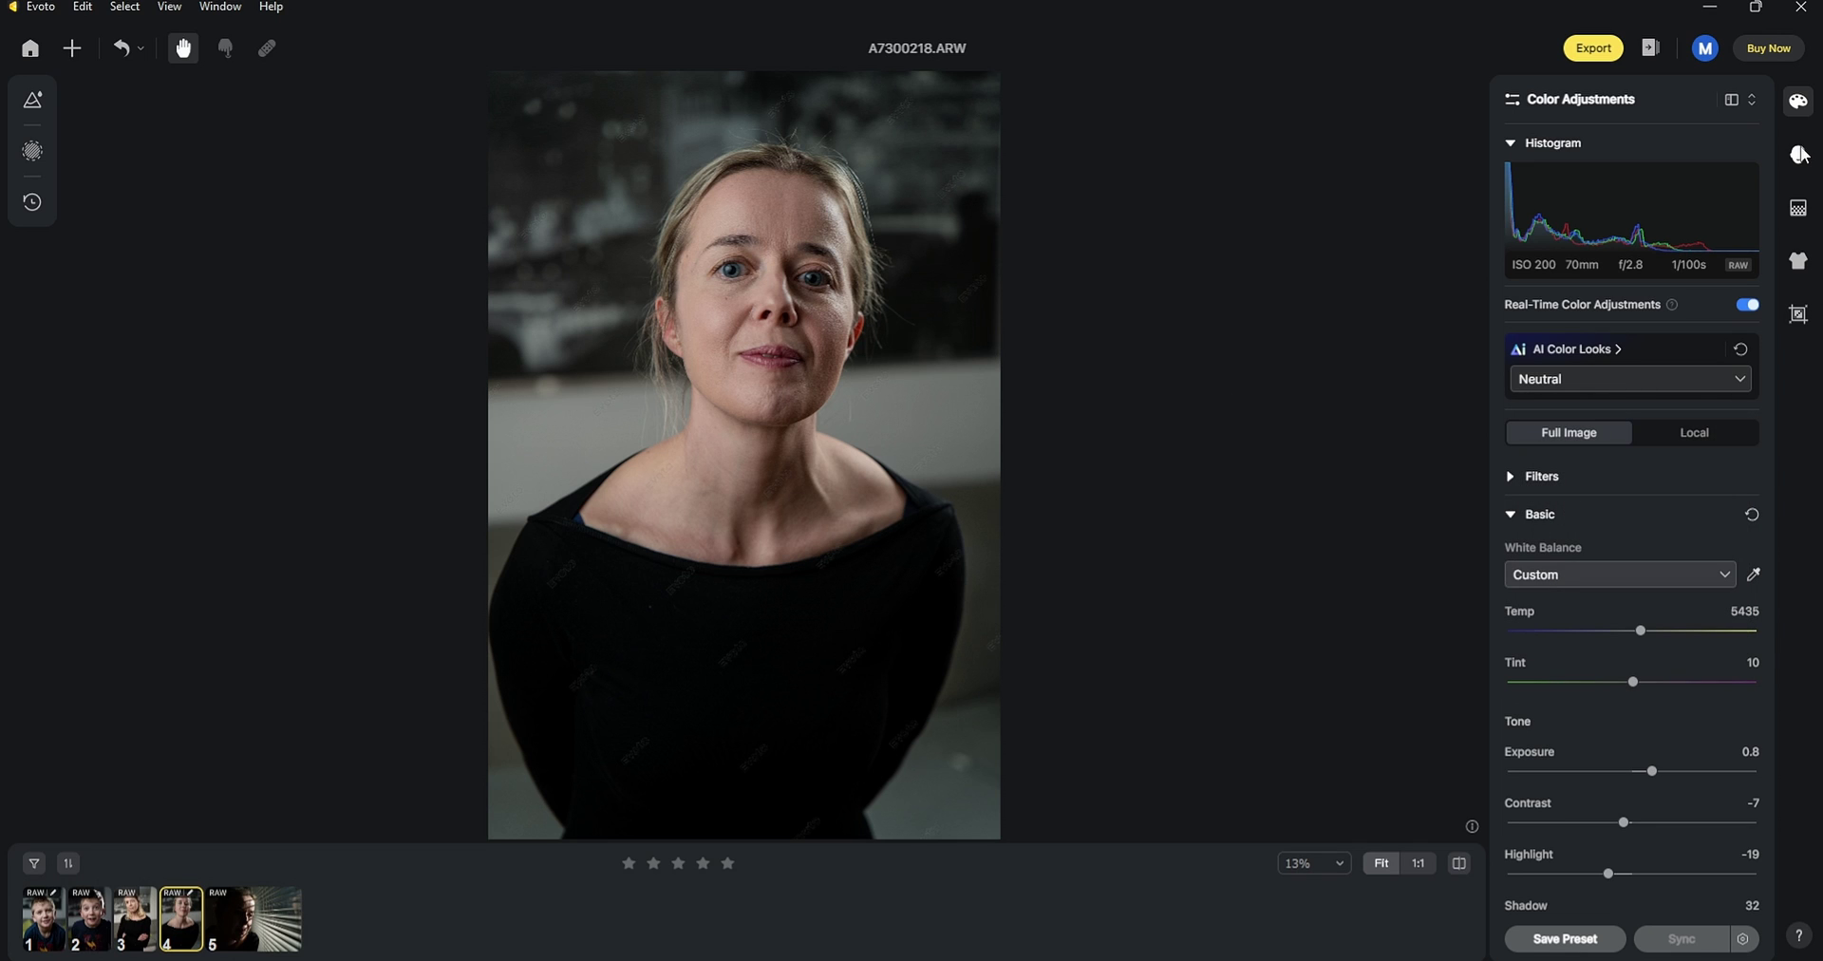
# Set Freckle & Acne 90, Face Shine 58, Eye Wrinkle 77, Dark Circle 87 and Smile Line 63.
pyautogui.click(1799, 154)
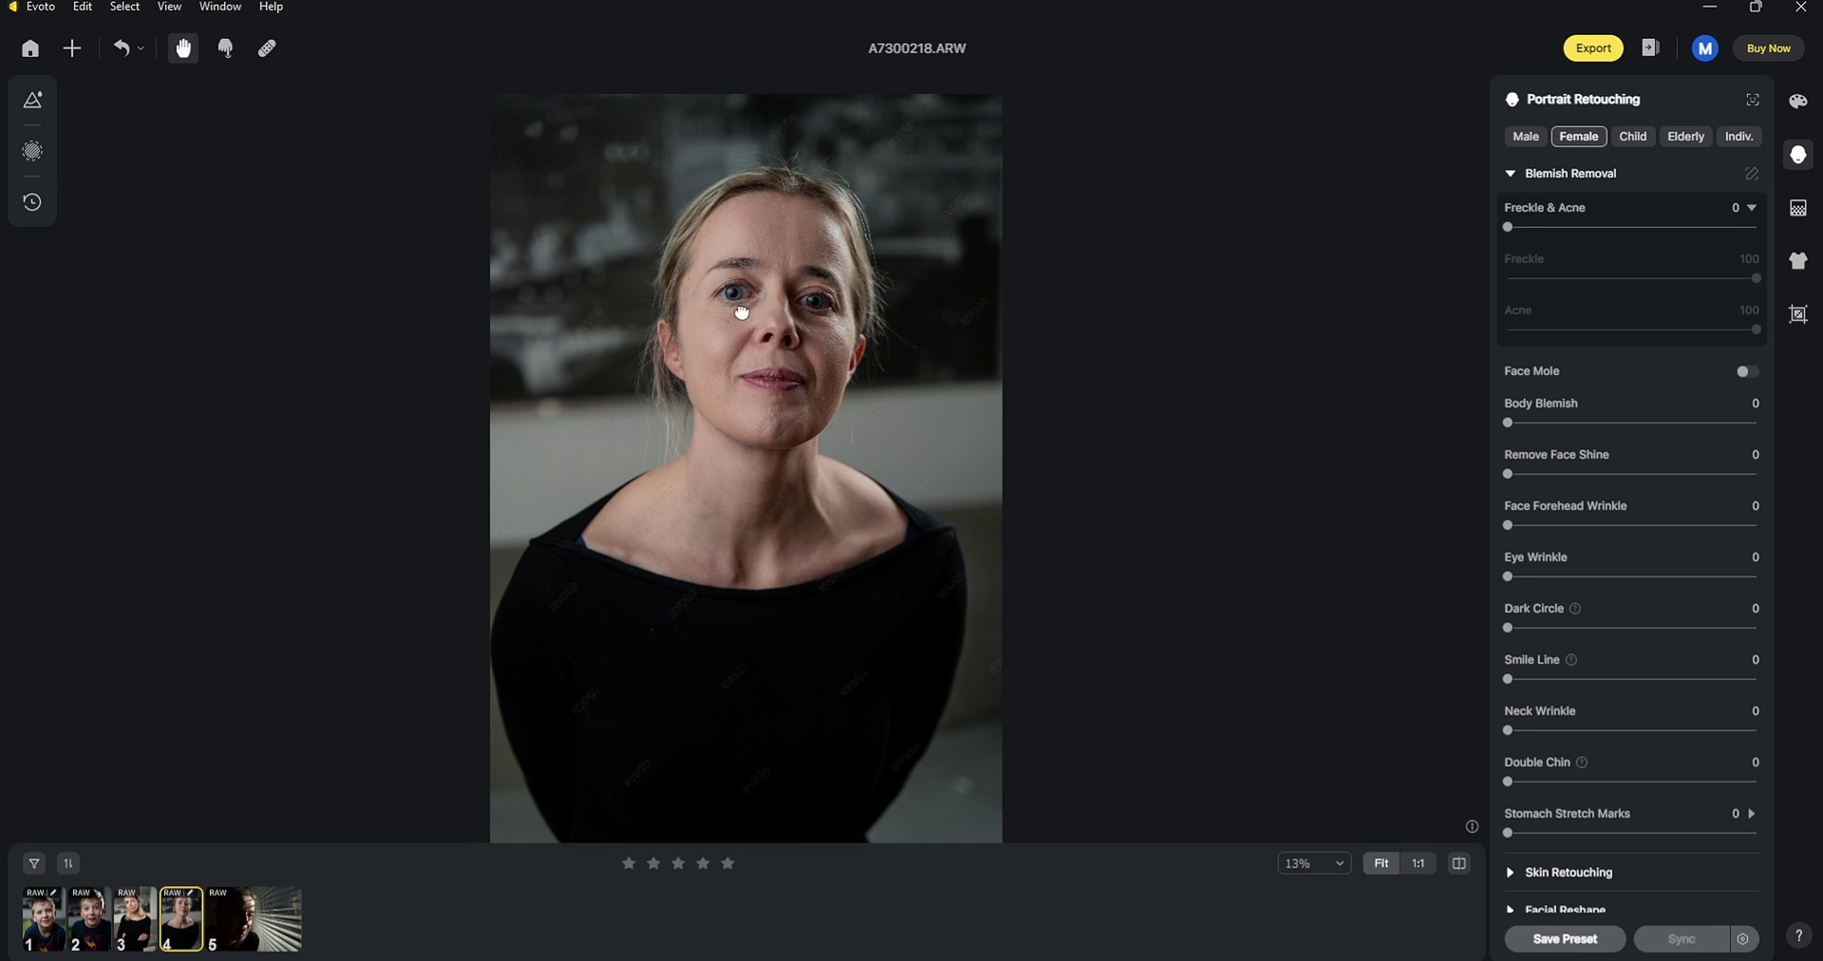
pyautogui.scroll(3, 769, 284)
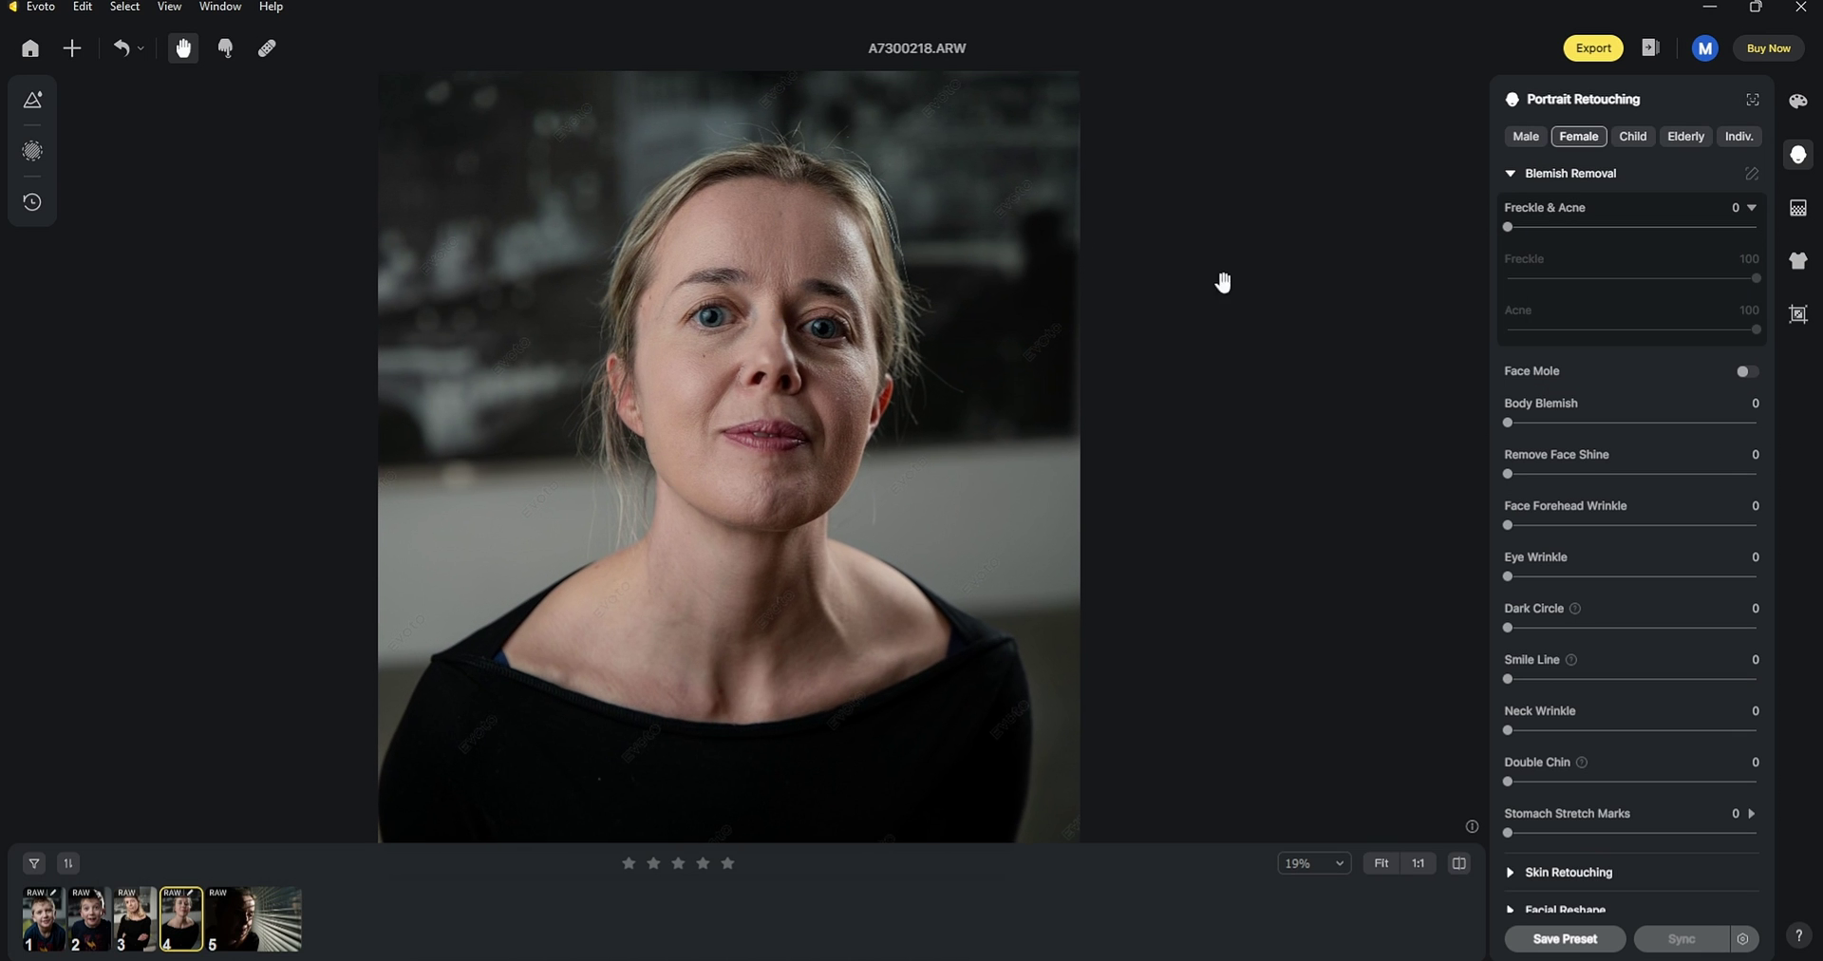
pyautogui.moveTo(1508, 228); pyautogui.dragTo(1726, 248)
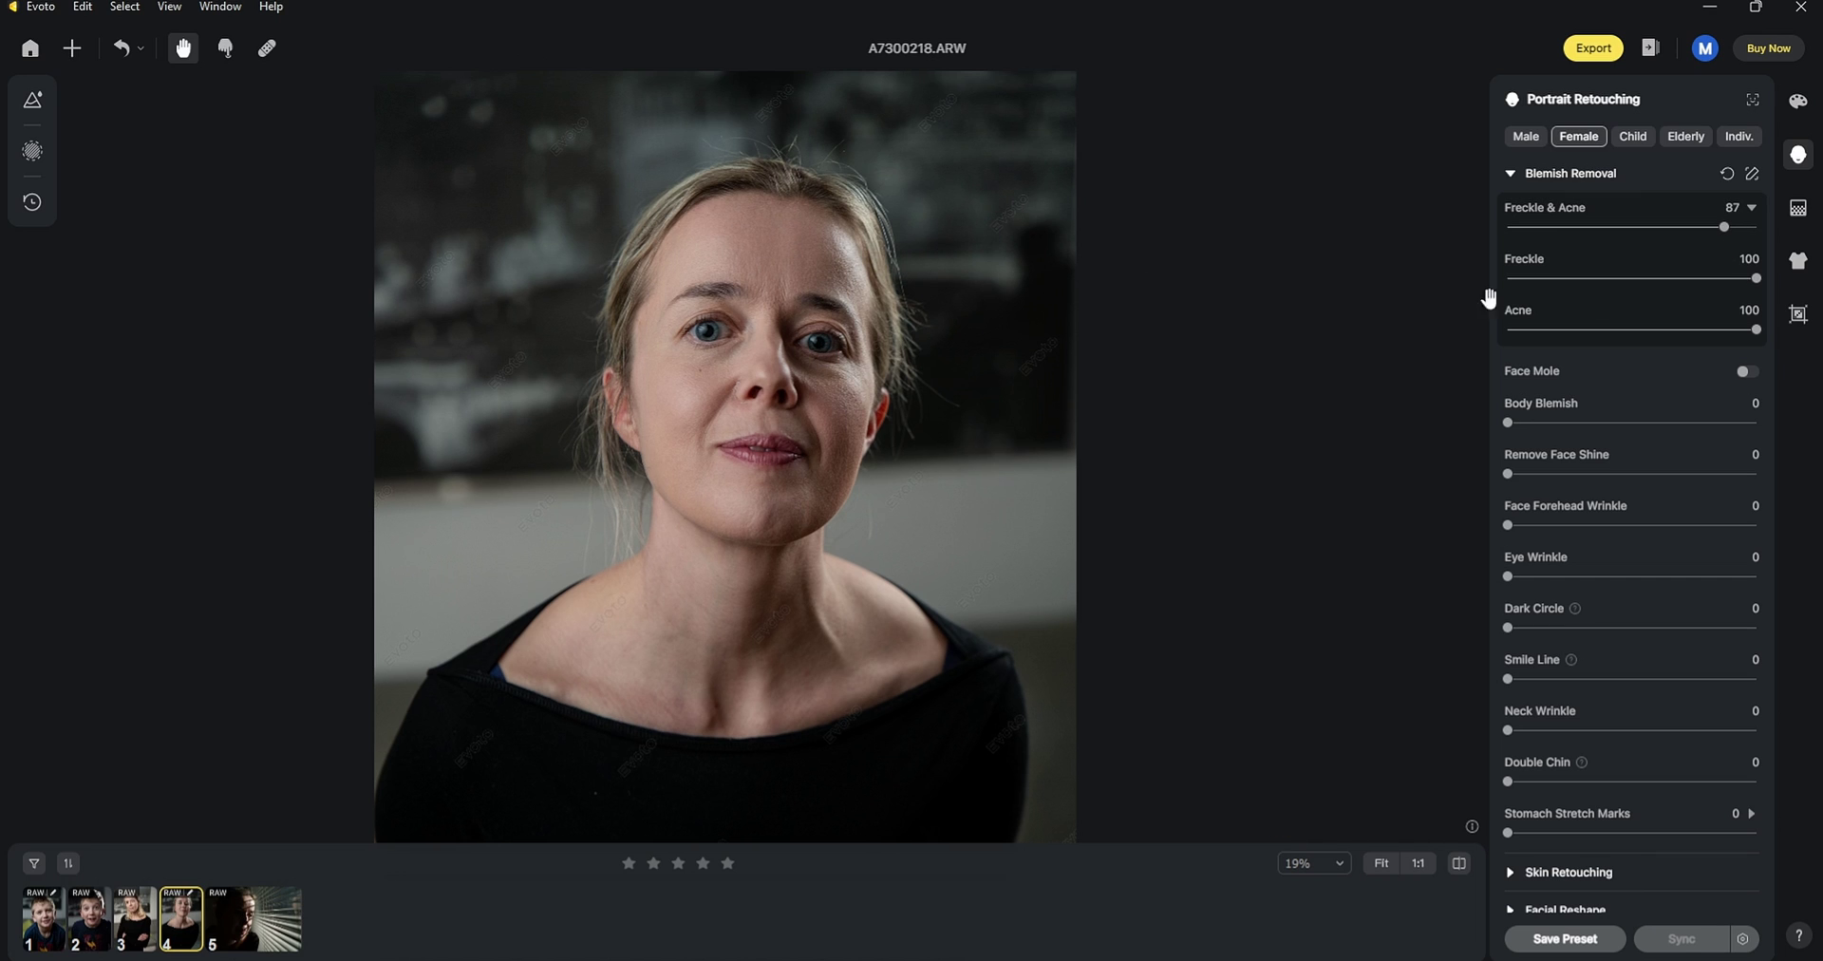
pyautogui.scroll(3, 1706, 242)
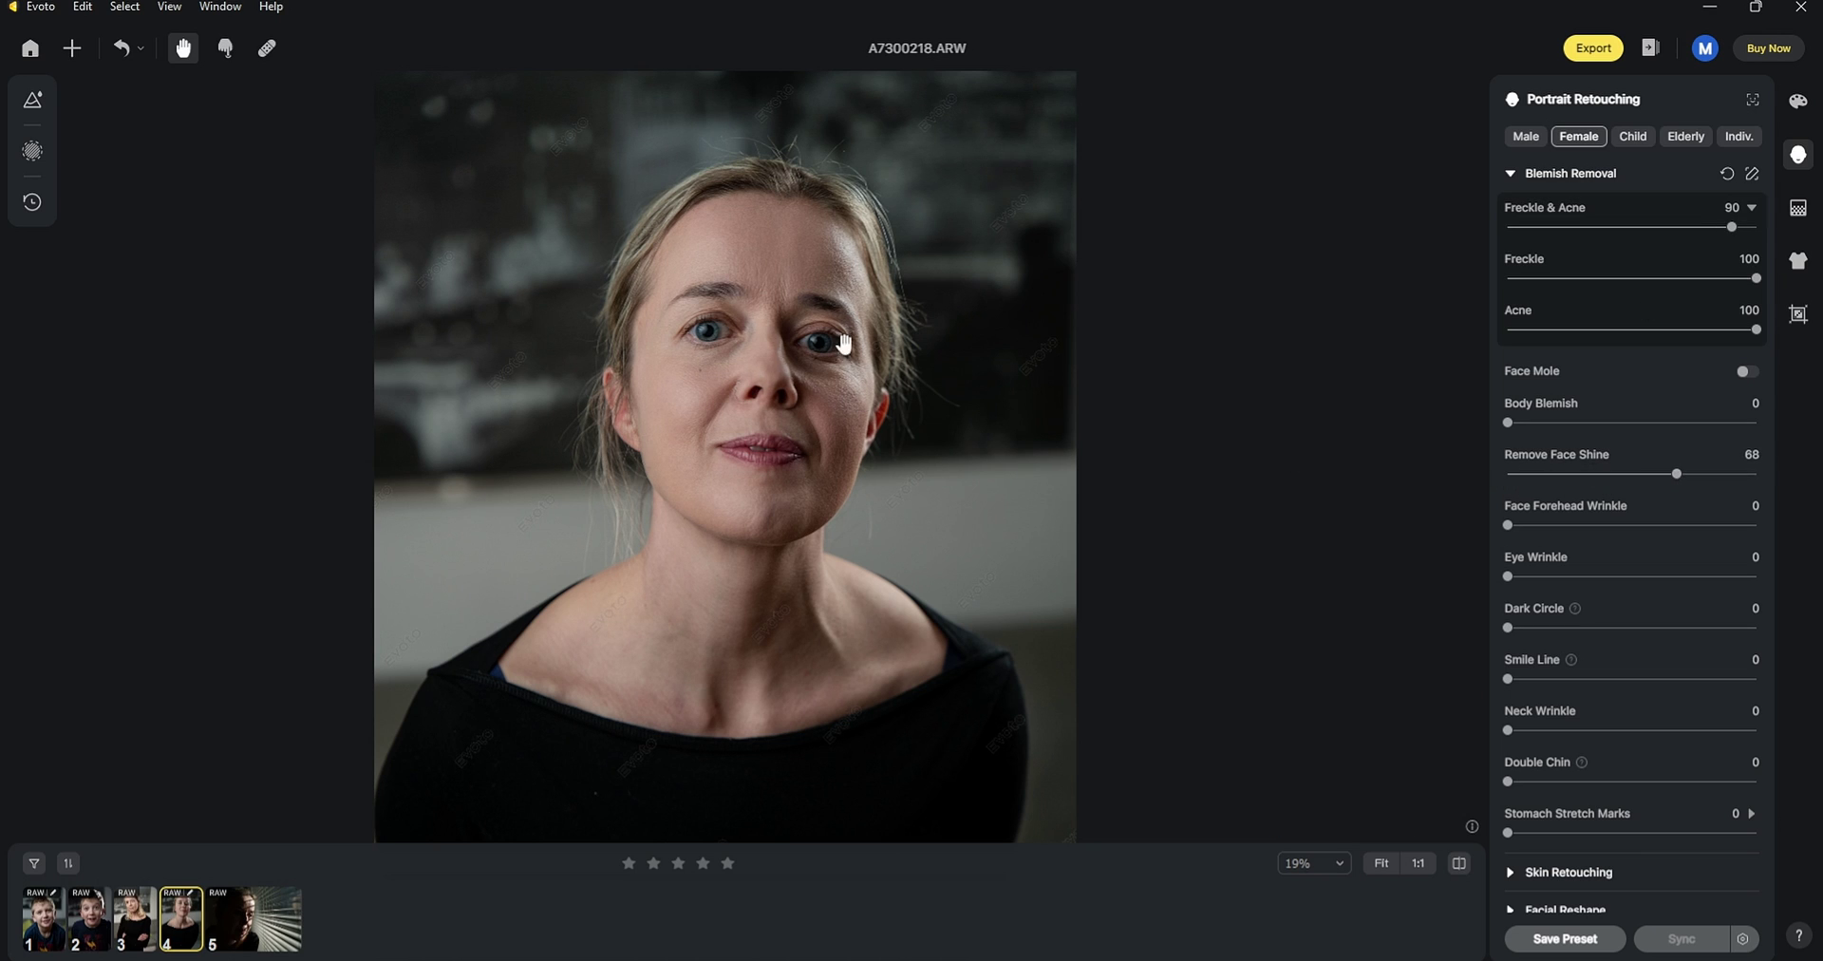
pyautogui.moveTo(1676, 474)
pyautogui.mouseDown()
pyautogui.moveTo(1633, 474)
pyautogui.moveTo(1652, 475)
pyautogui.mouseUp()
pyautogui.scroll(2, 700, 468)
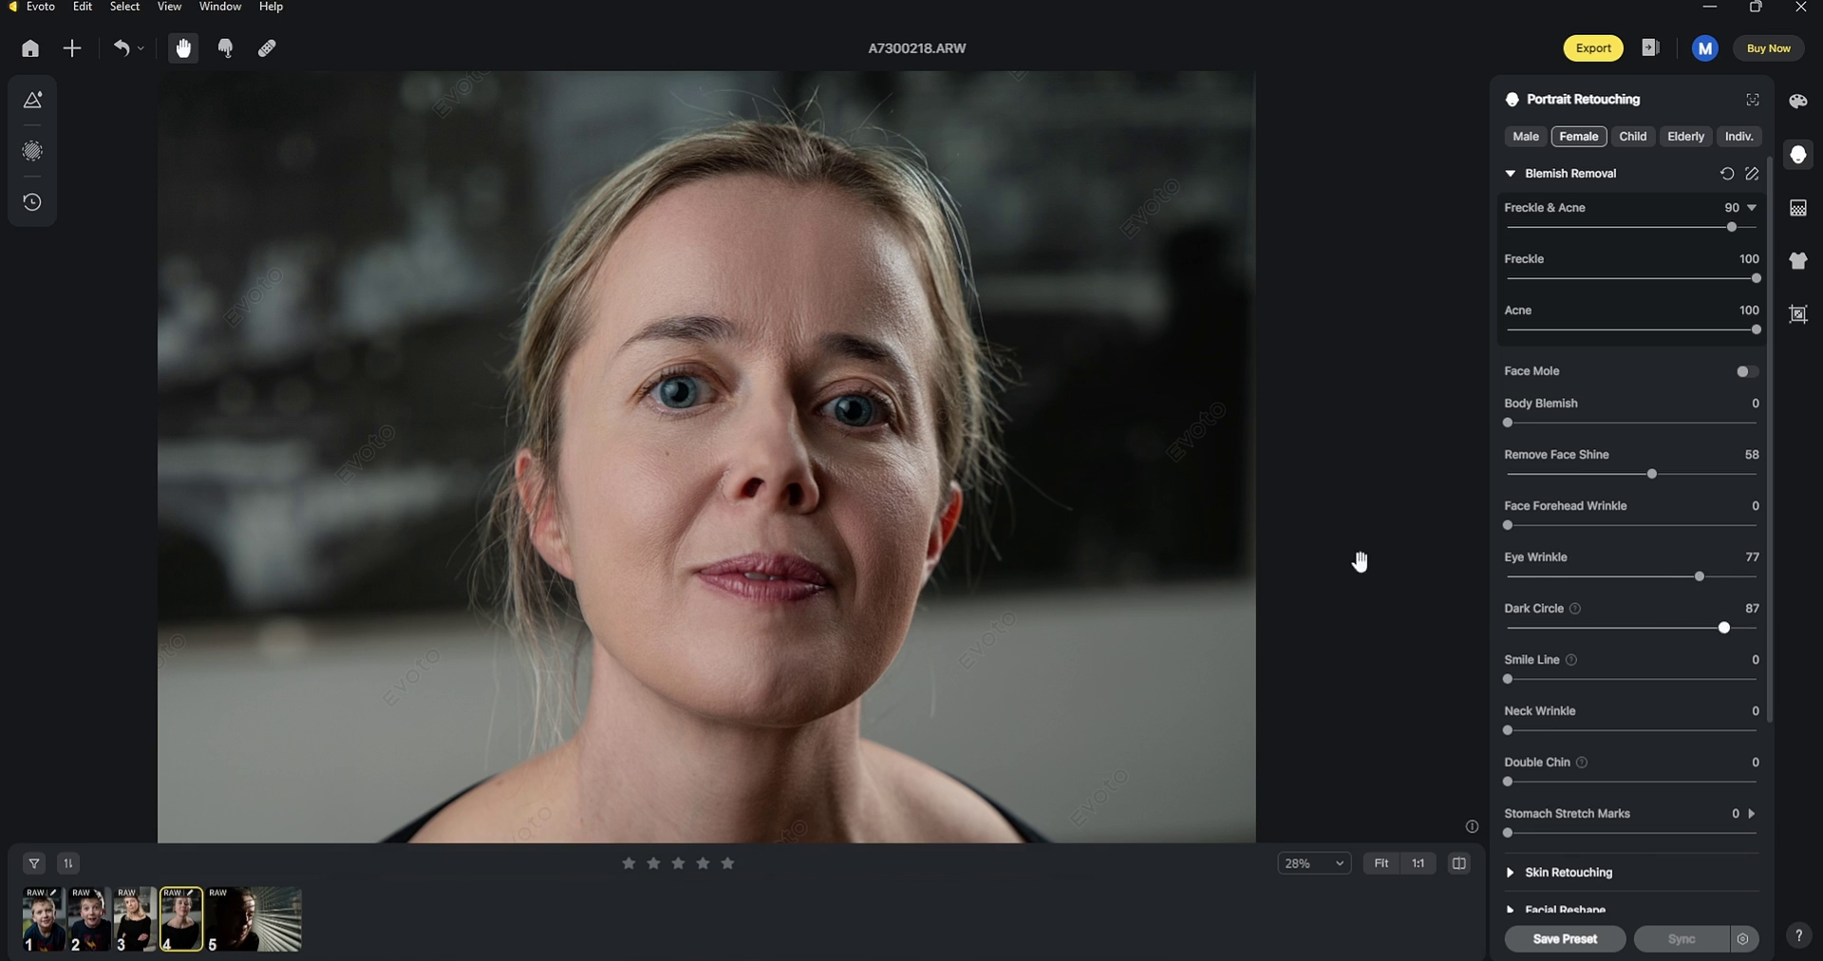
pyautogui.moveTo(1074, 556); pyautogui.dragTo(1040, 543)
pyautogui.moveTo(1510, 679); pyautogui.dragTo(1639, 678)
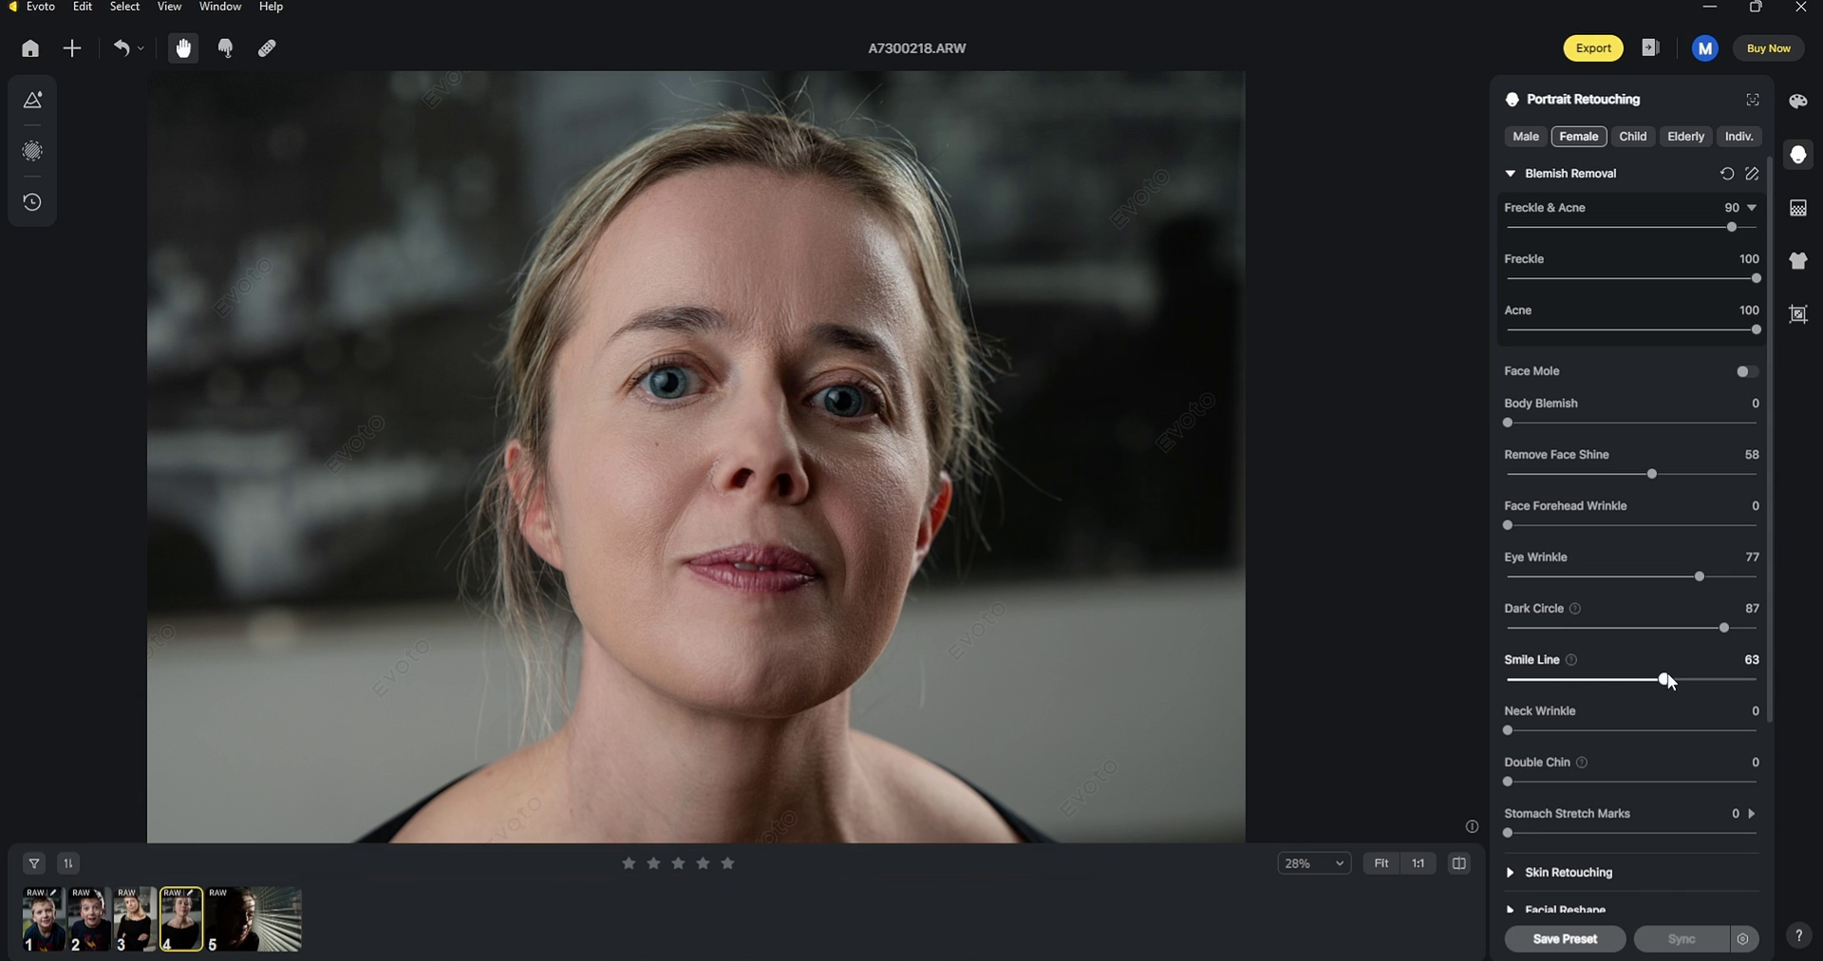
# Set Smooth Face Skin 89, Face Skin Smoothing 22, Skin Radiance 10 and Rosy Complexion 11.
pyautogui.click(1510, 173)
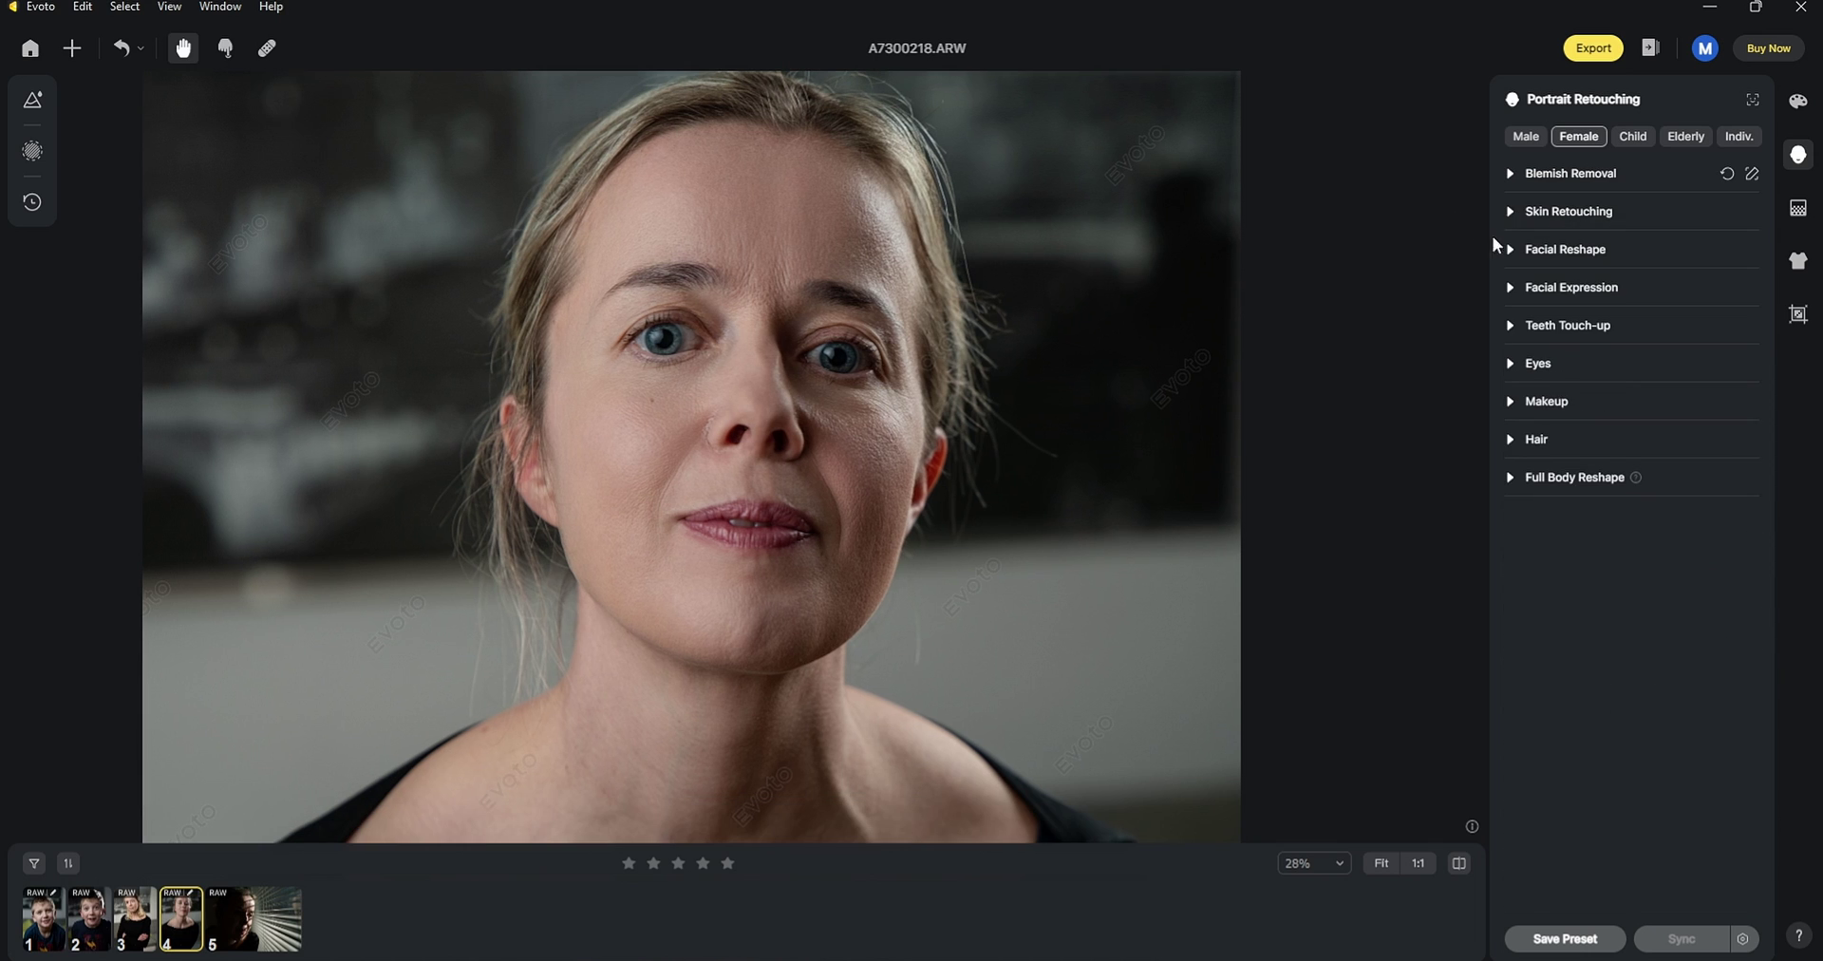
pyautogui.click(1510, 212)
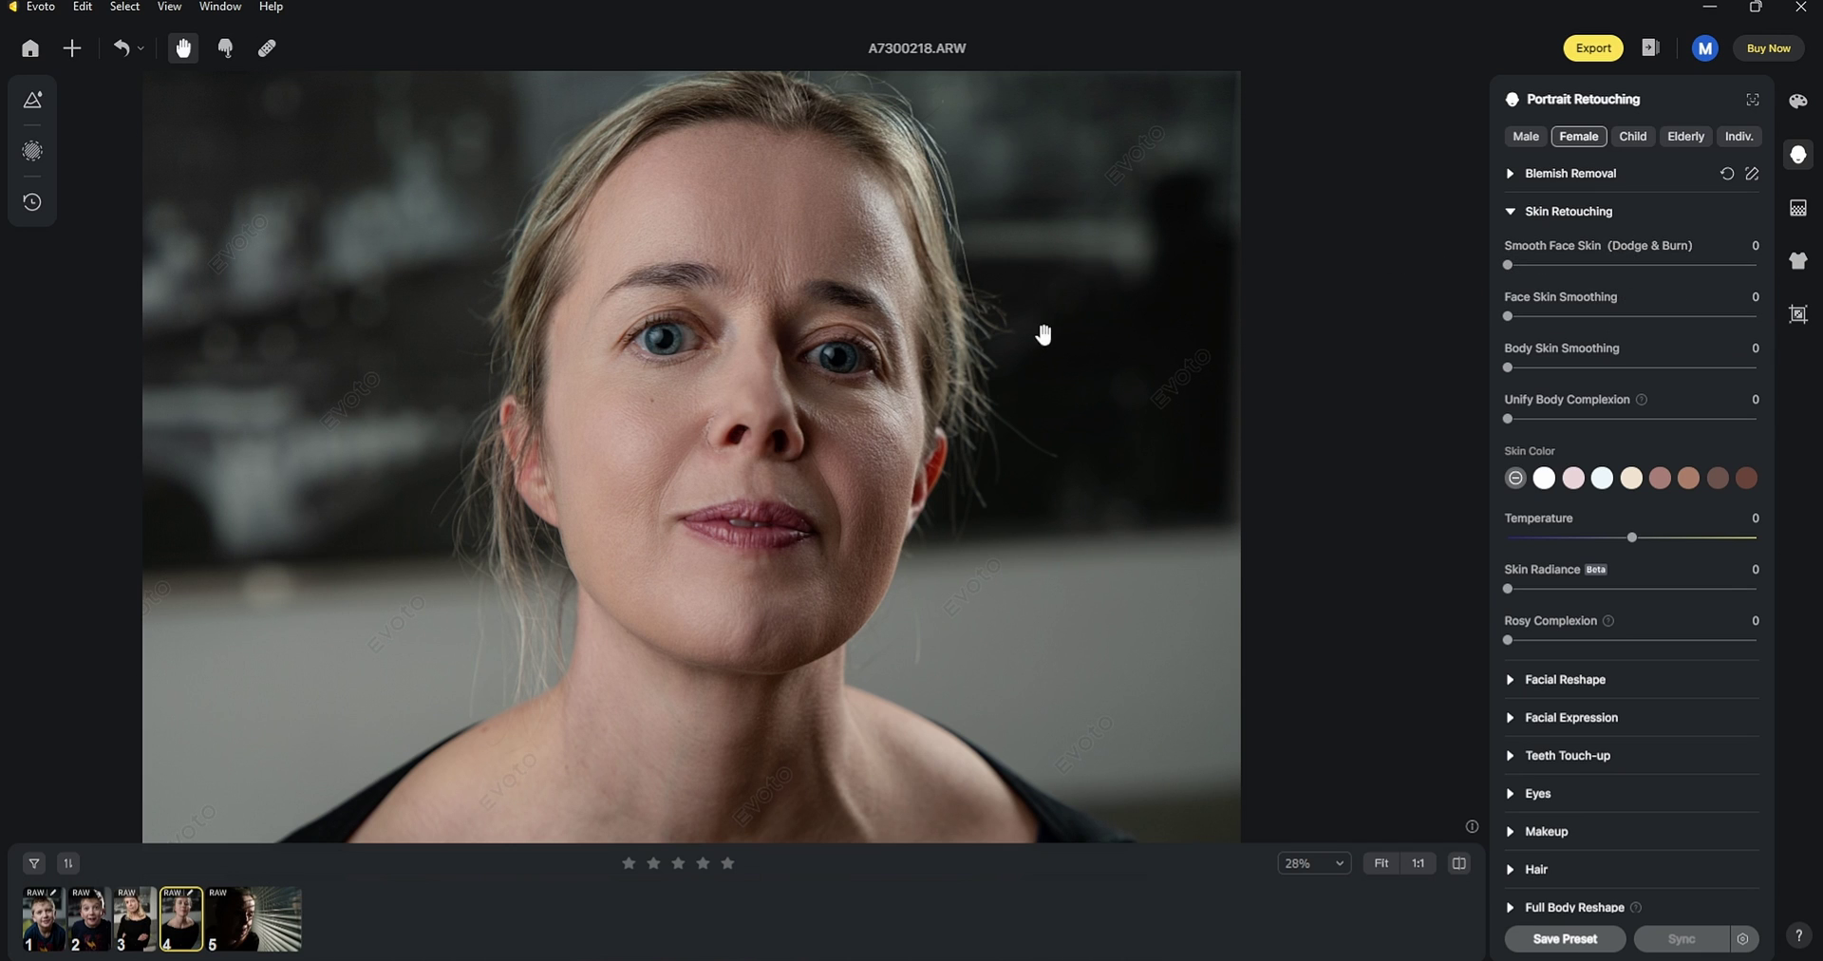
pyautogui.moveTo(1049, 337); pyautogui.dragTo(1040, 358)
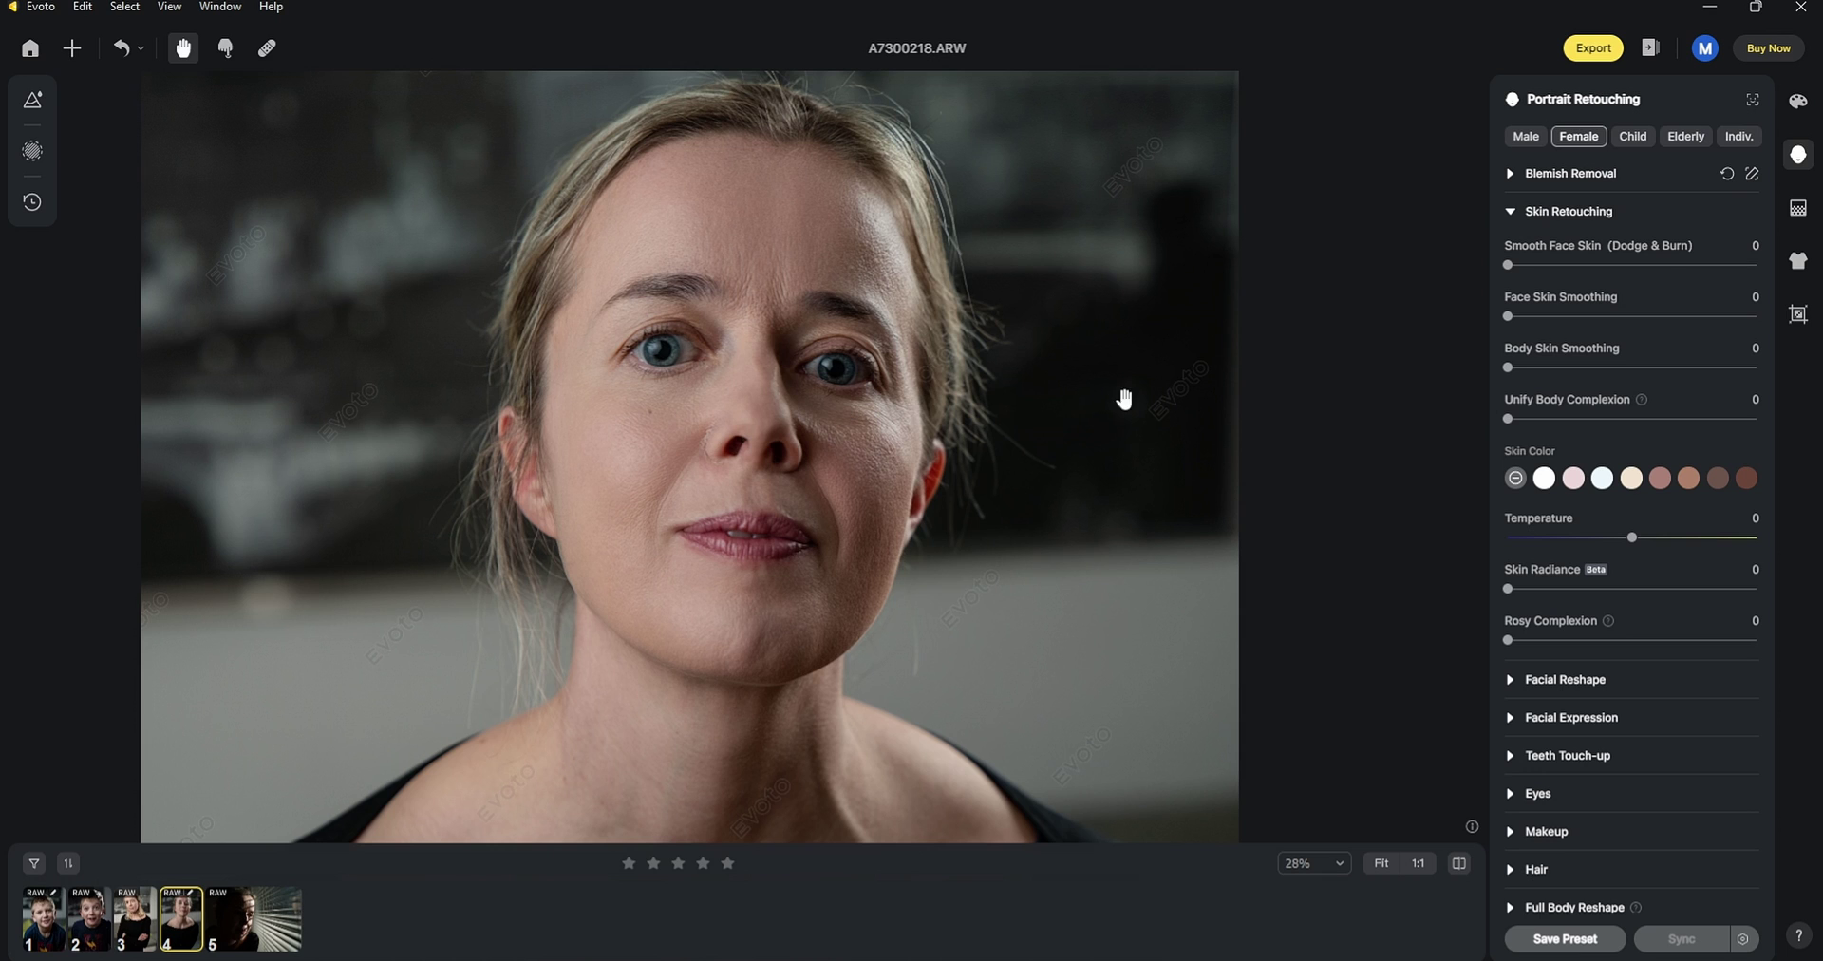
pyautogui.moveTo(1509, 265); pyautogui.dragTo(1712, 266)
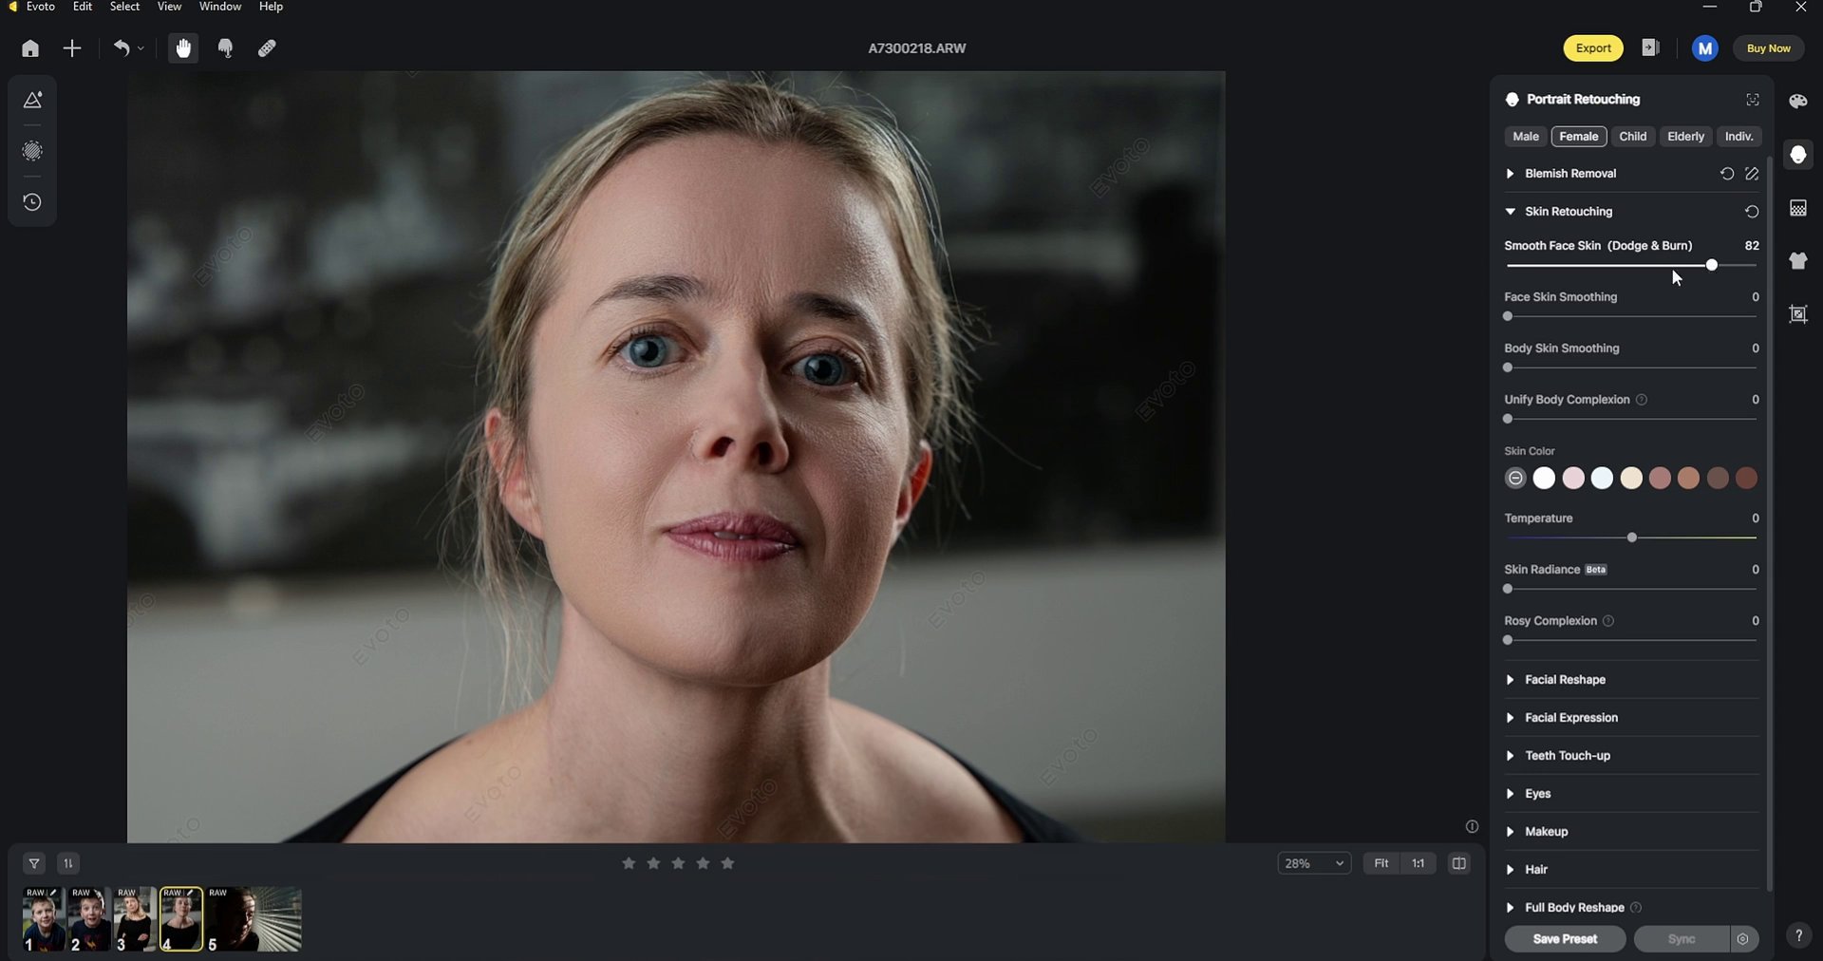
pyautogui.moveTo(1517, 265); pyautogui.dragTo(1729, 266)
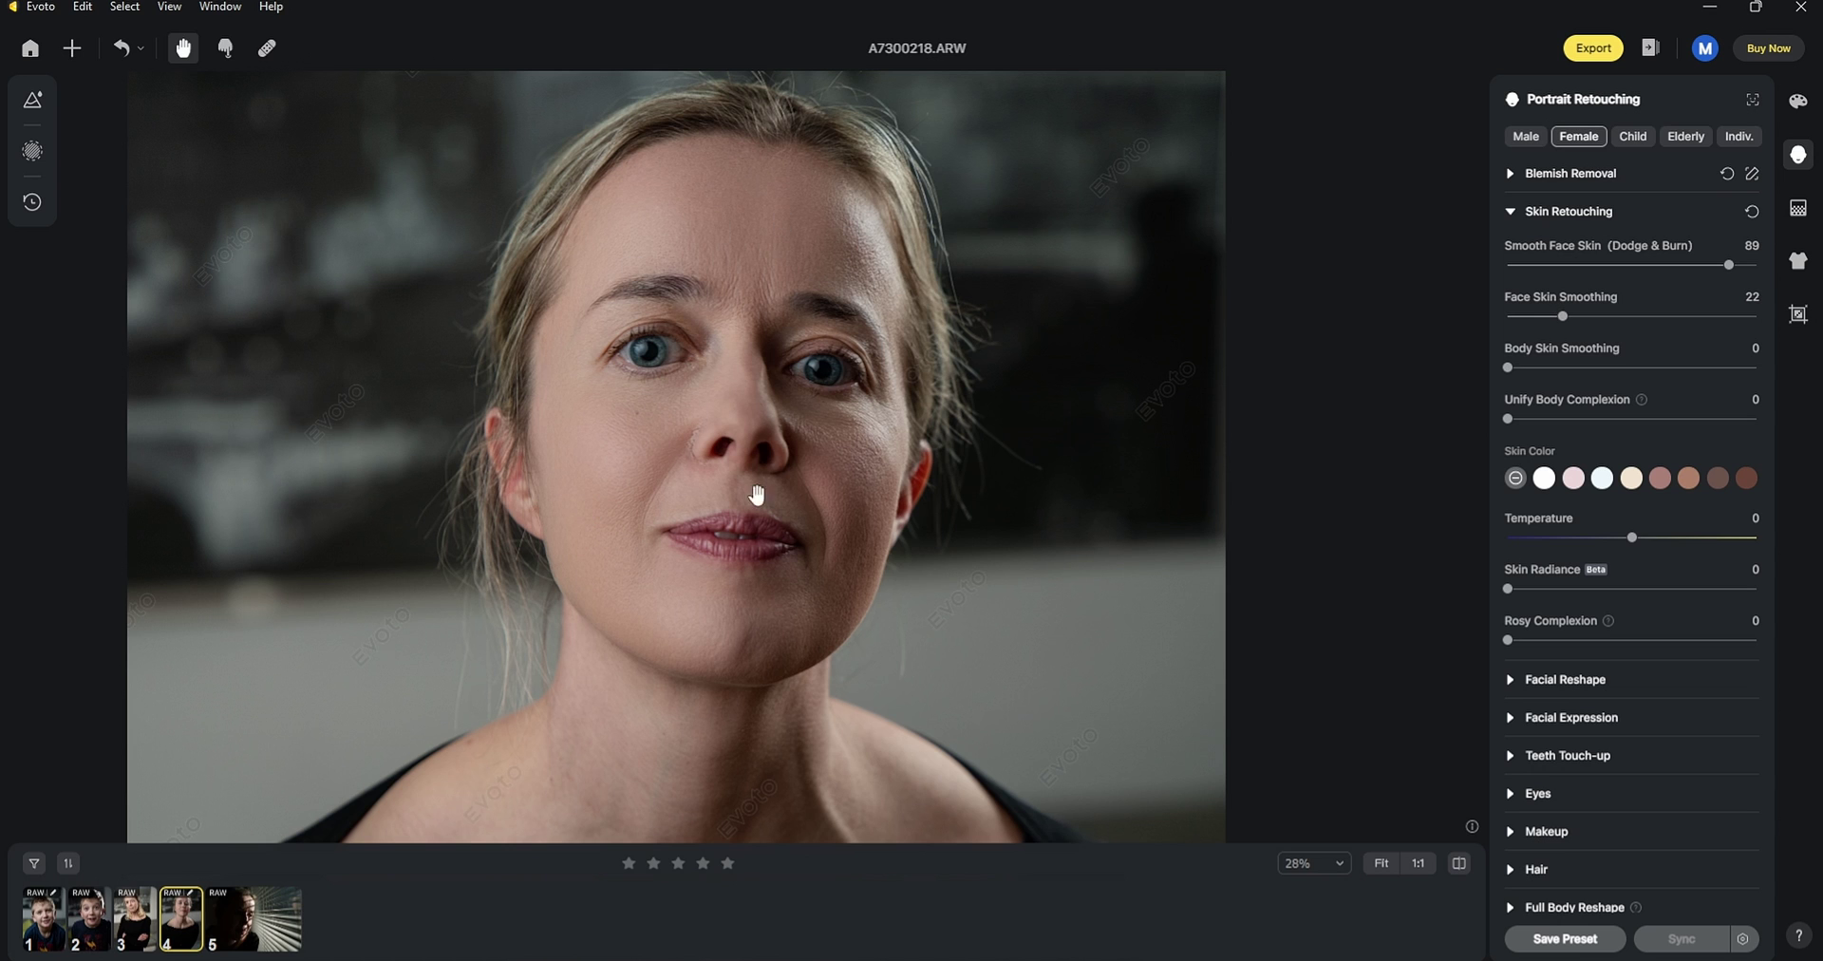
pyautogui.click(1749, 479)
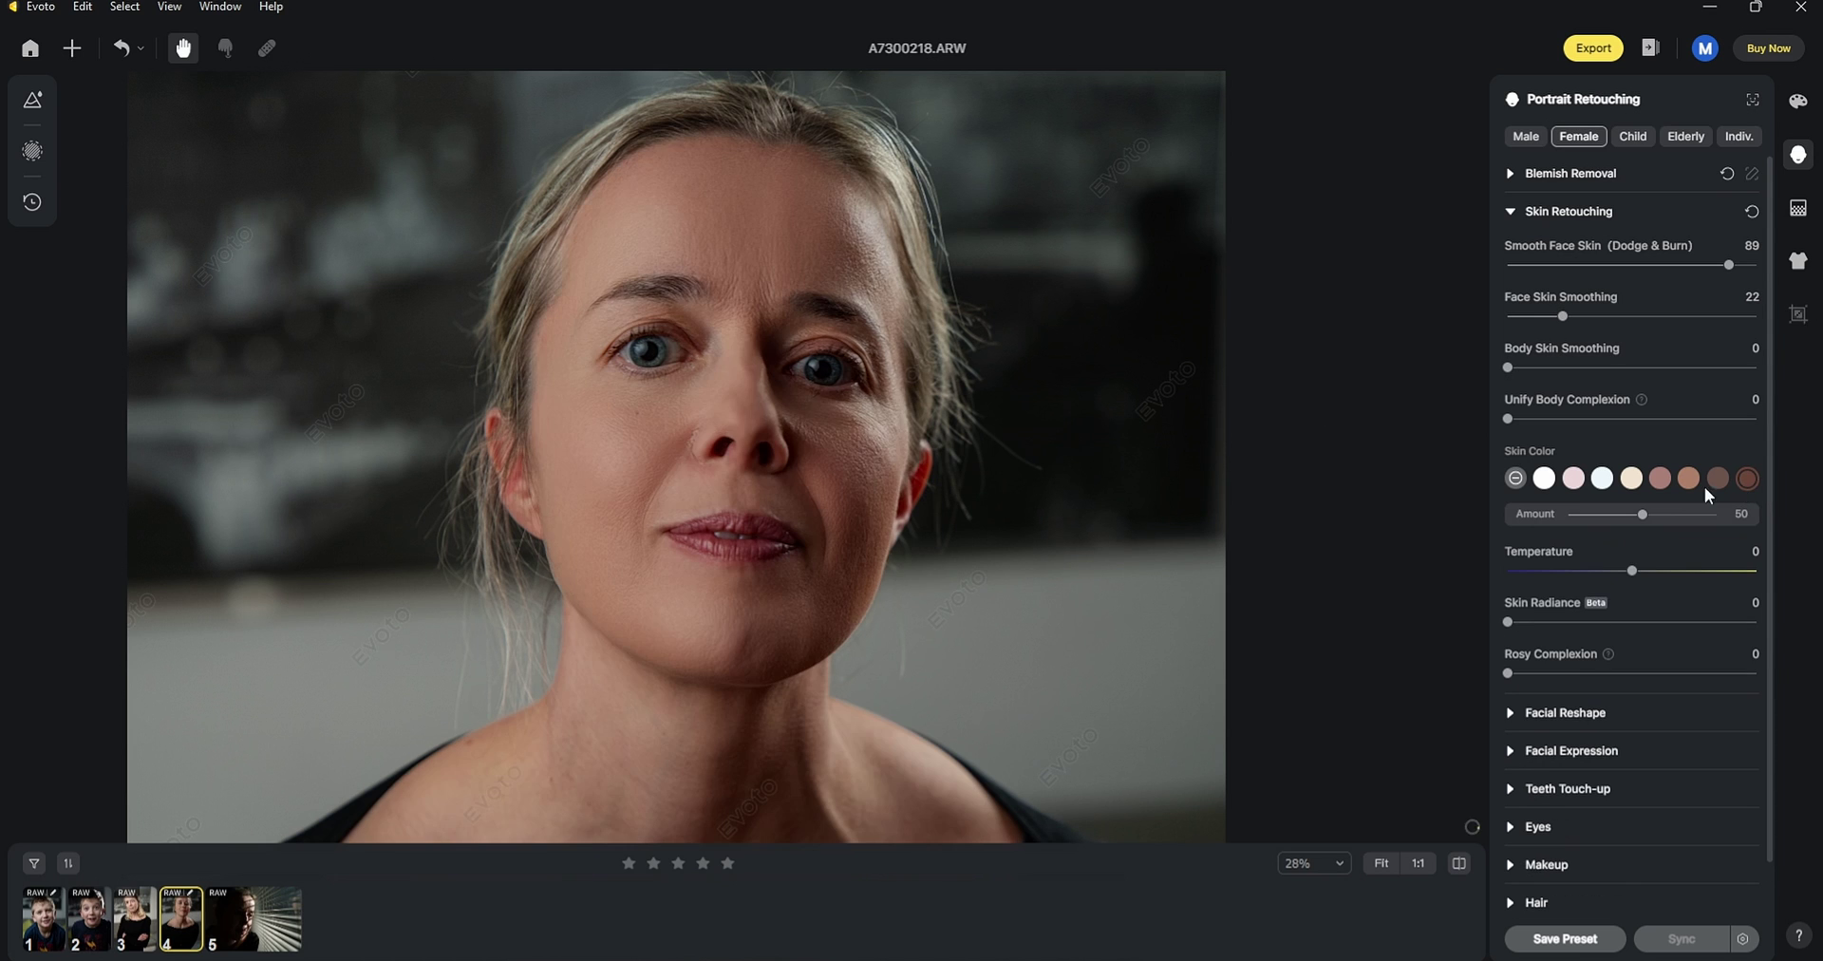
pyautogui.click(1515, 478)
pyautogui.click(1530, 589)
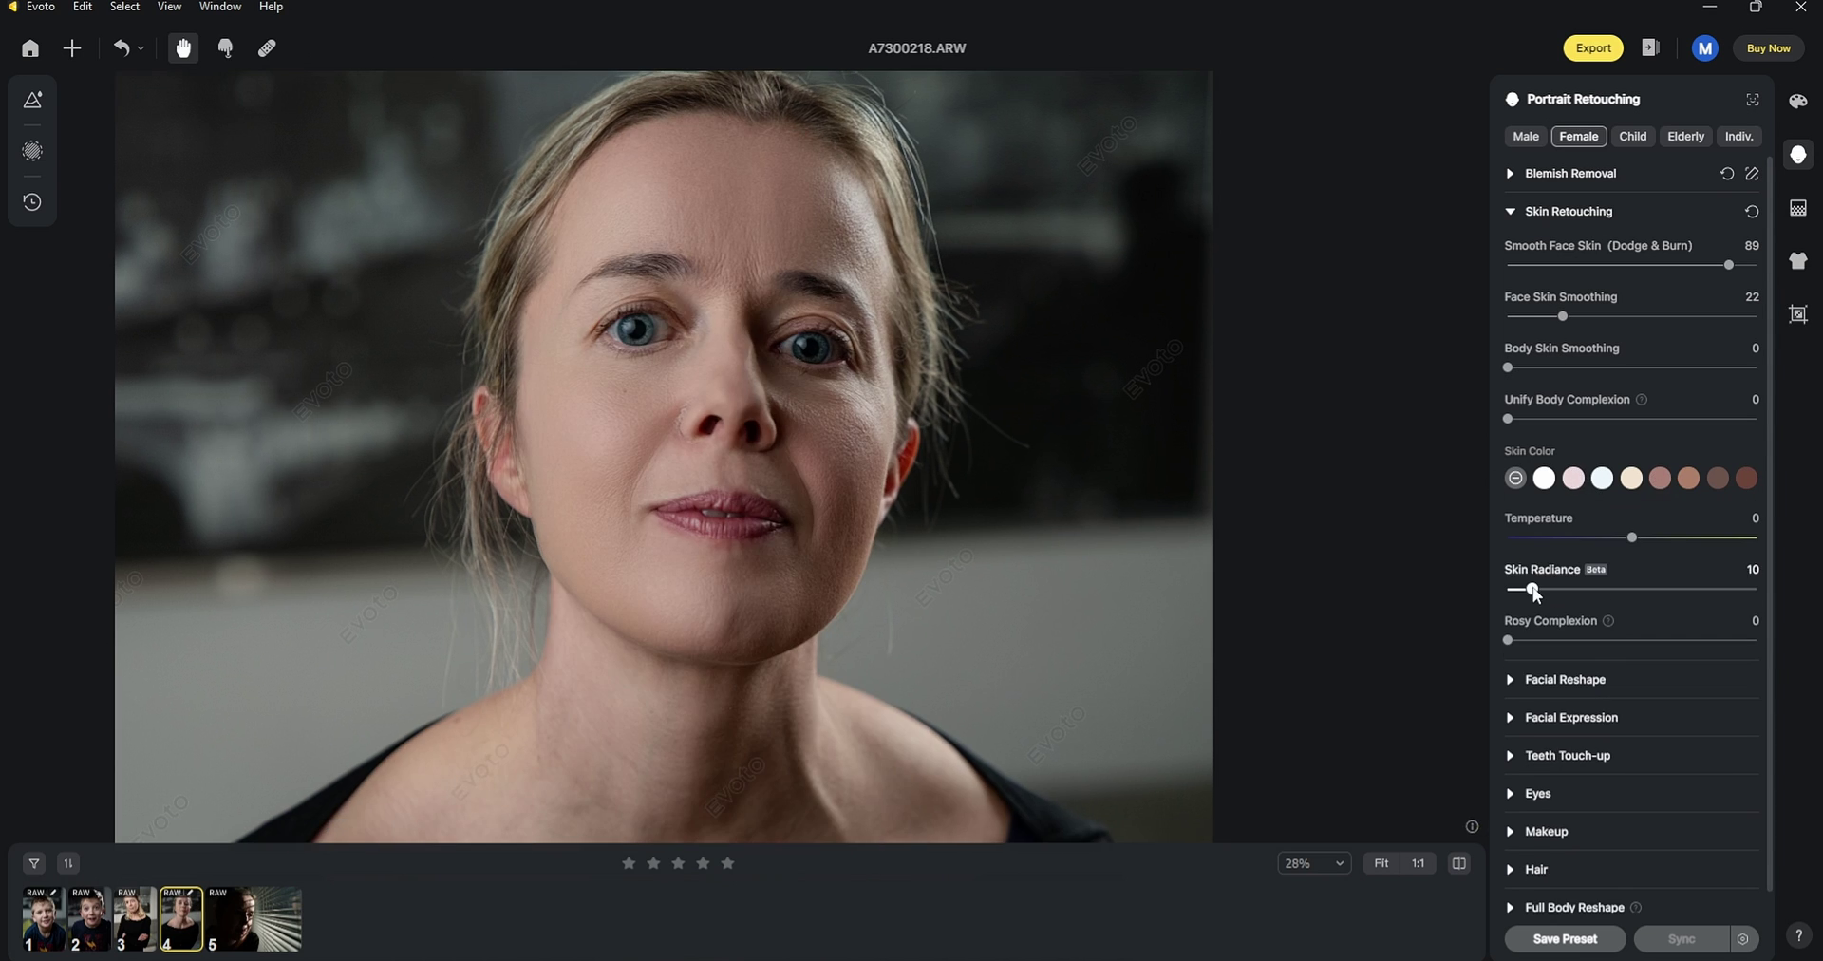
pyautogui.moveTo(1530, 636); pyautogui.dragTo(1535, 638)
pyautogui.scroll(-3, 888, 469)
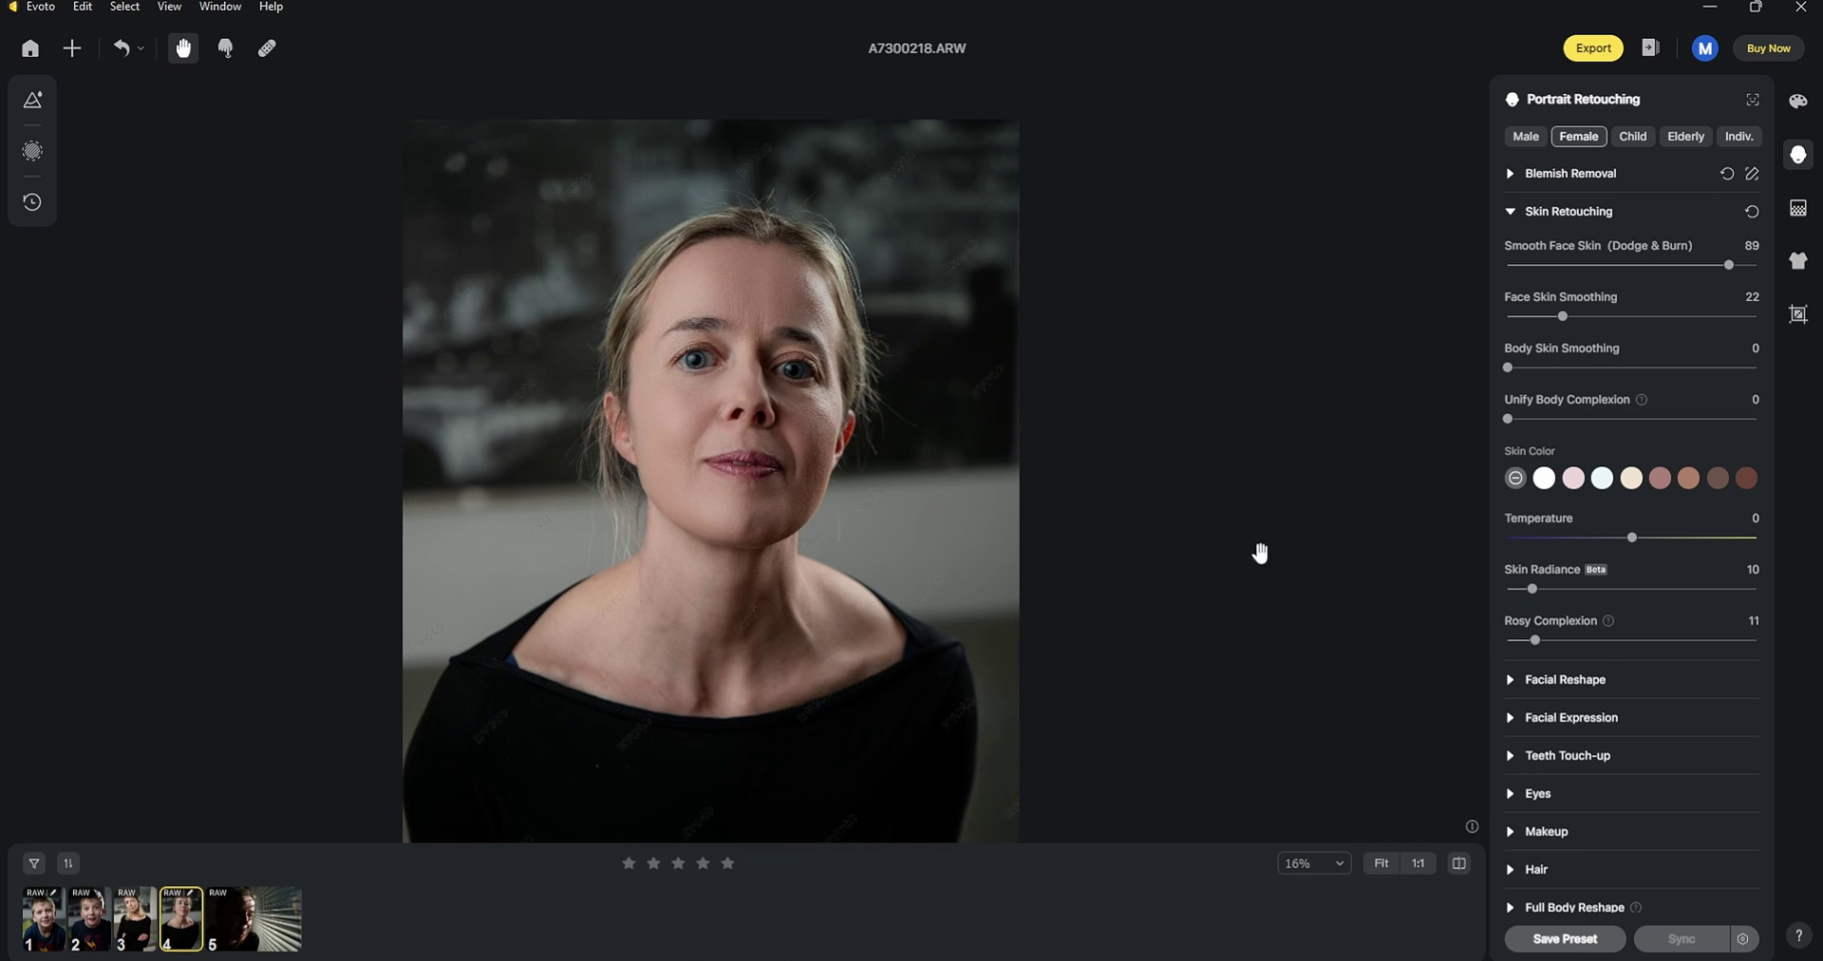
# Narrow the face and jaw, setting Temple to -54 and Cheekbone to -76 in Facial Reshape.
pyautogui.click(1510, 211)
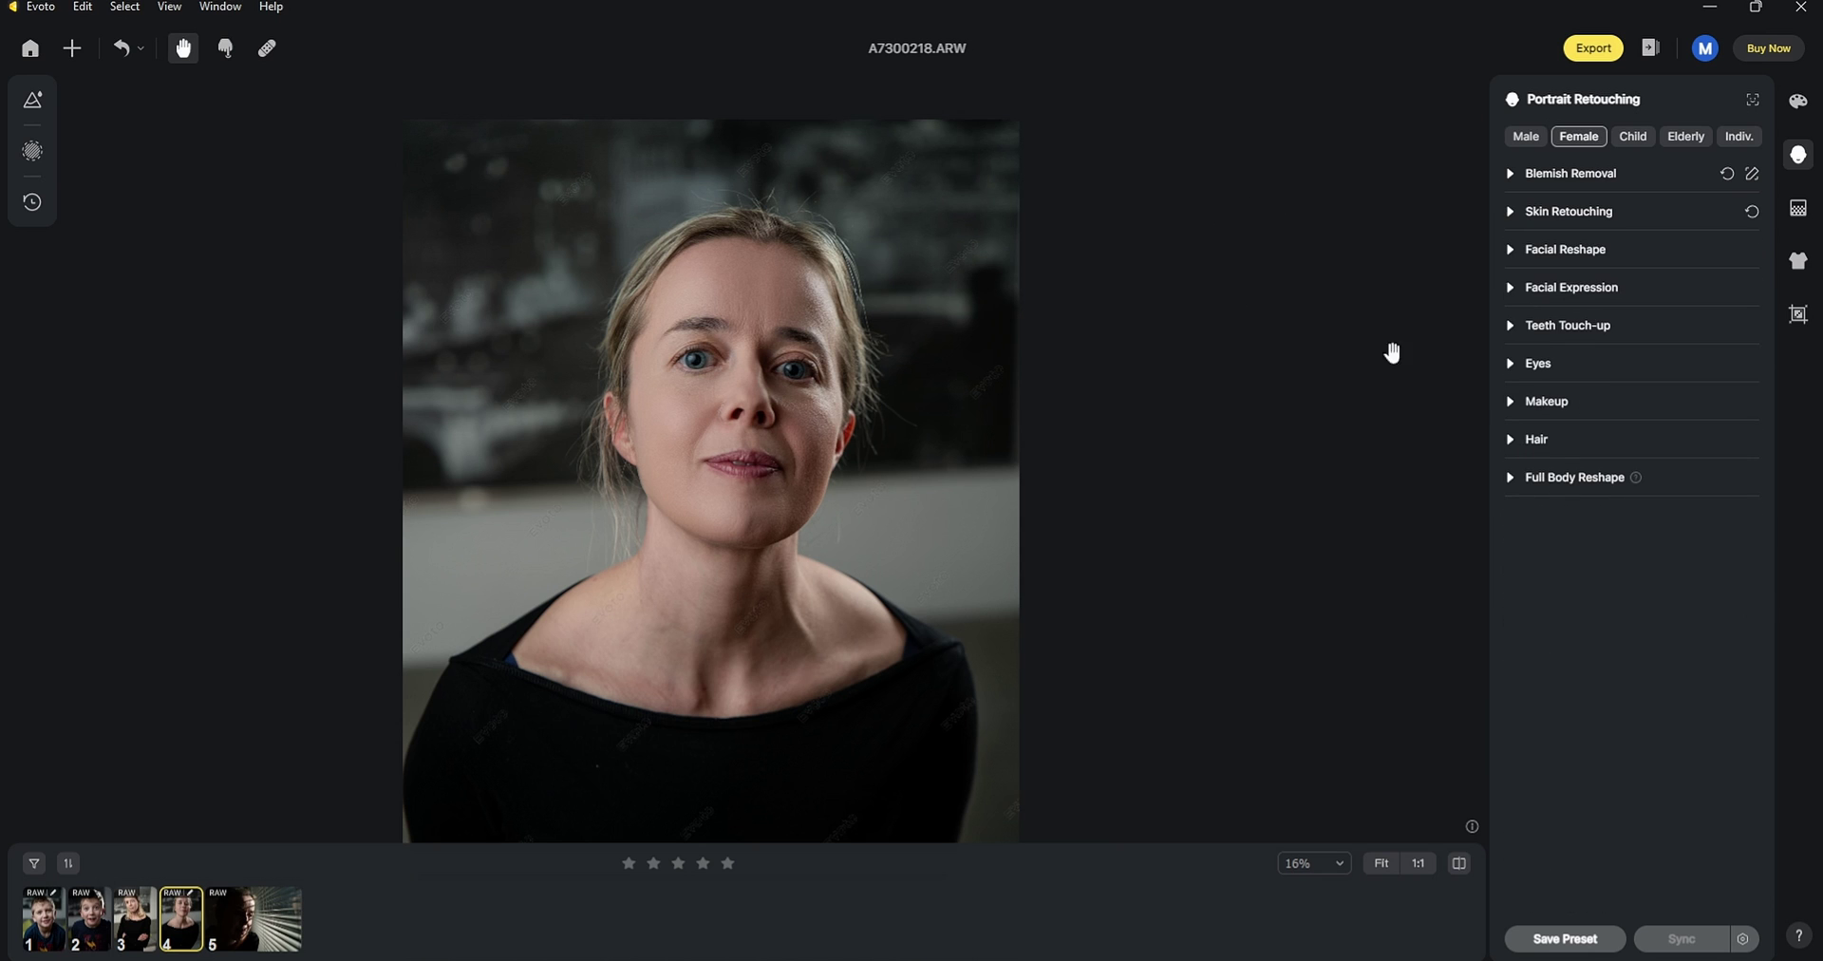
pyautogui.click(1512, 249)
pyautogui.scroll(2, 854, 318)
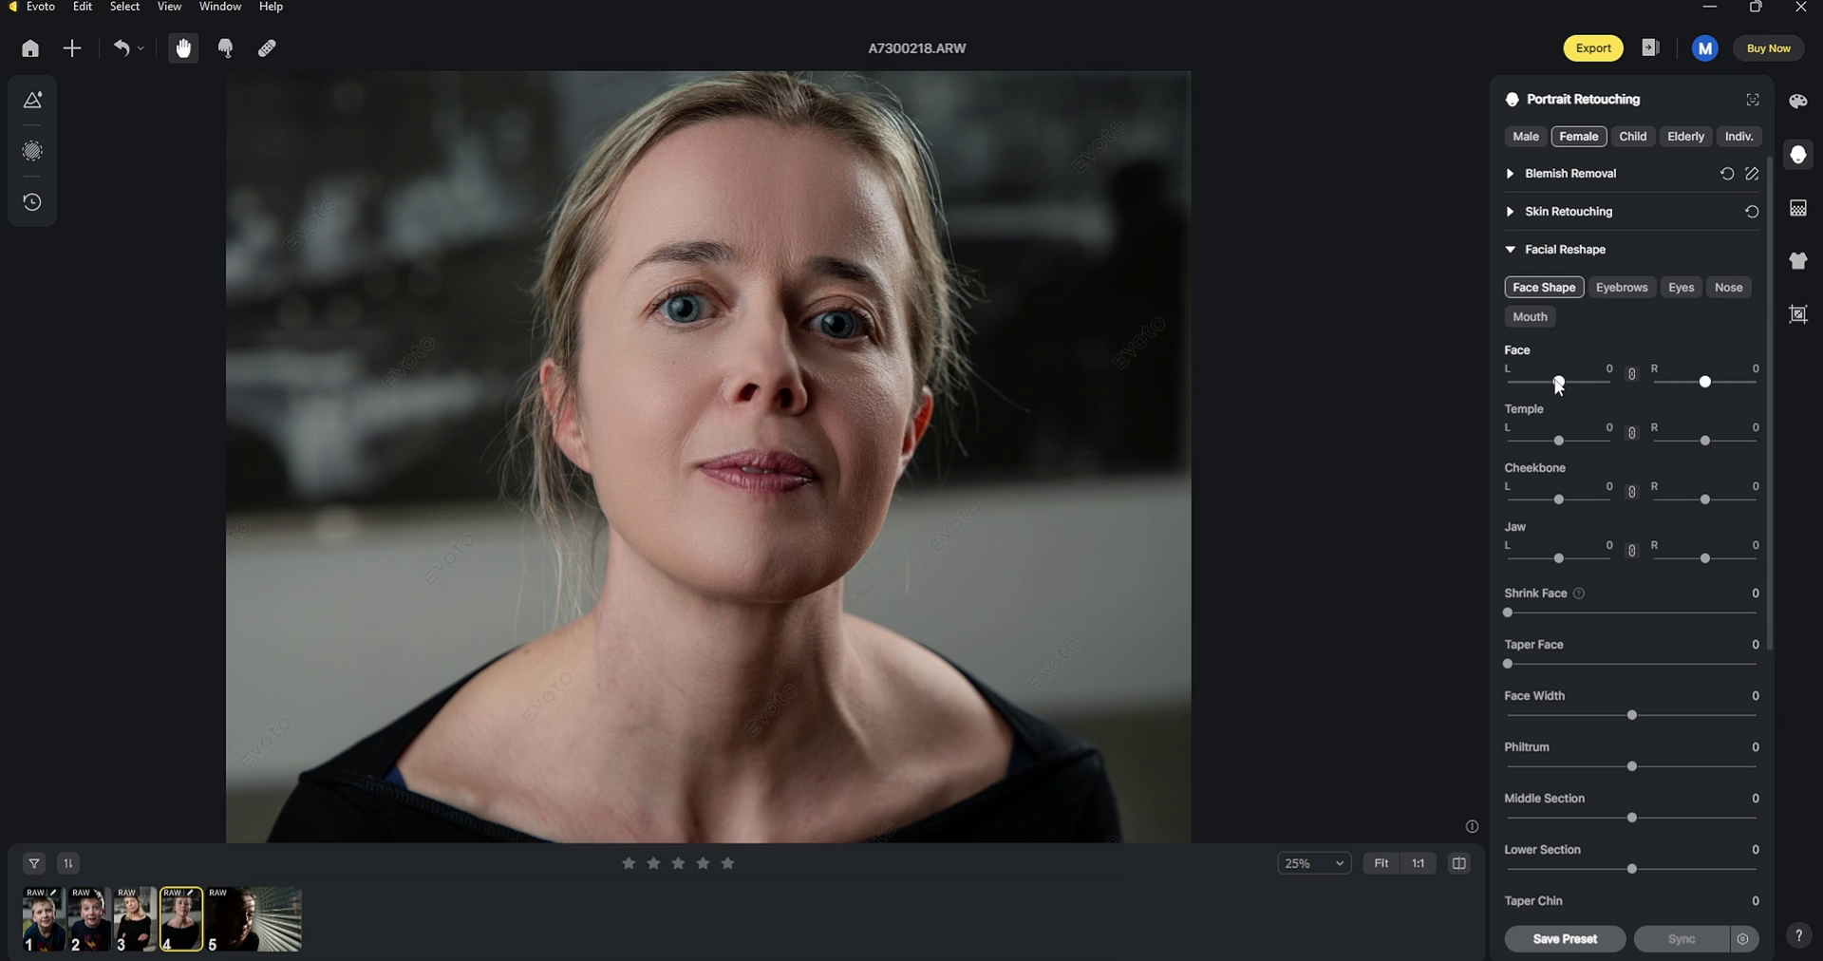
pyautogui.moveTo(1558, 382); pyautogui.dragTo(1548, 382)
pyautogui.moveTo(1554, 442); pyautogui.dragTo(1530, 441)
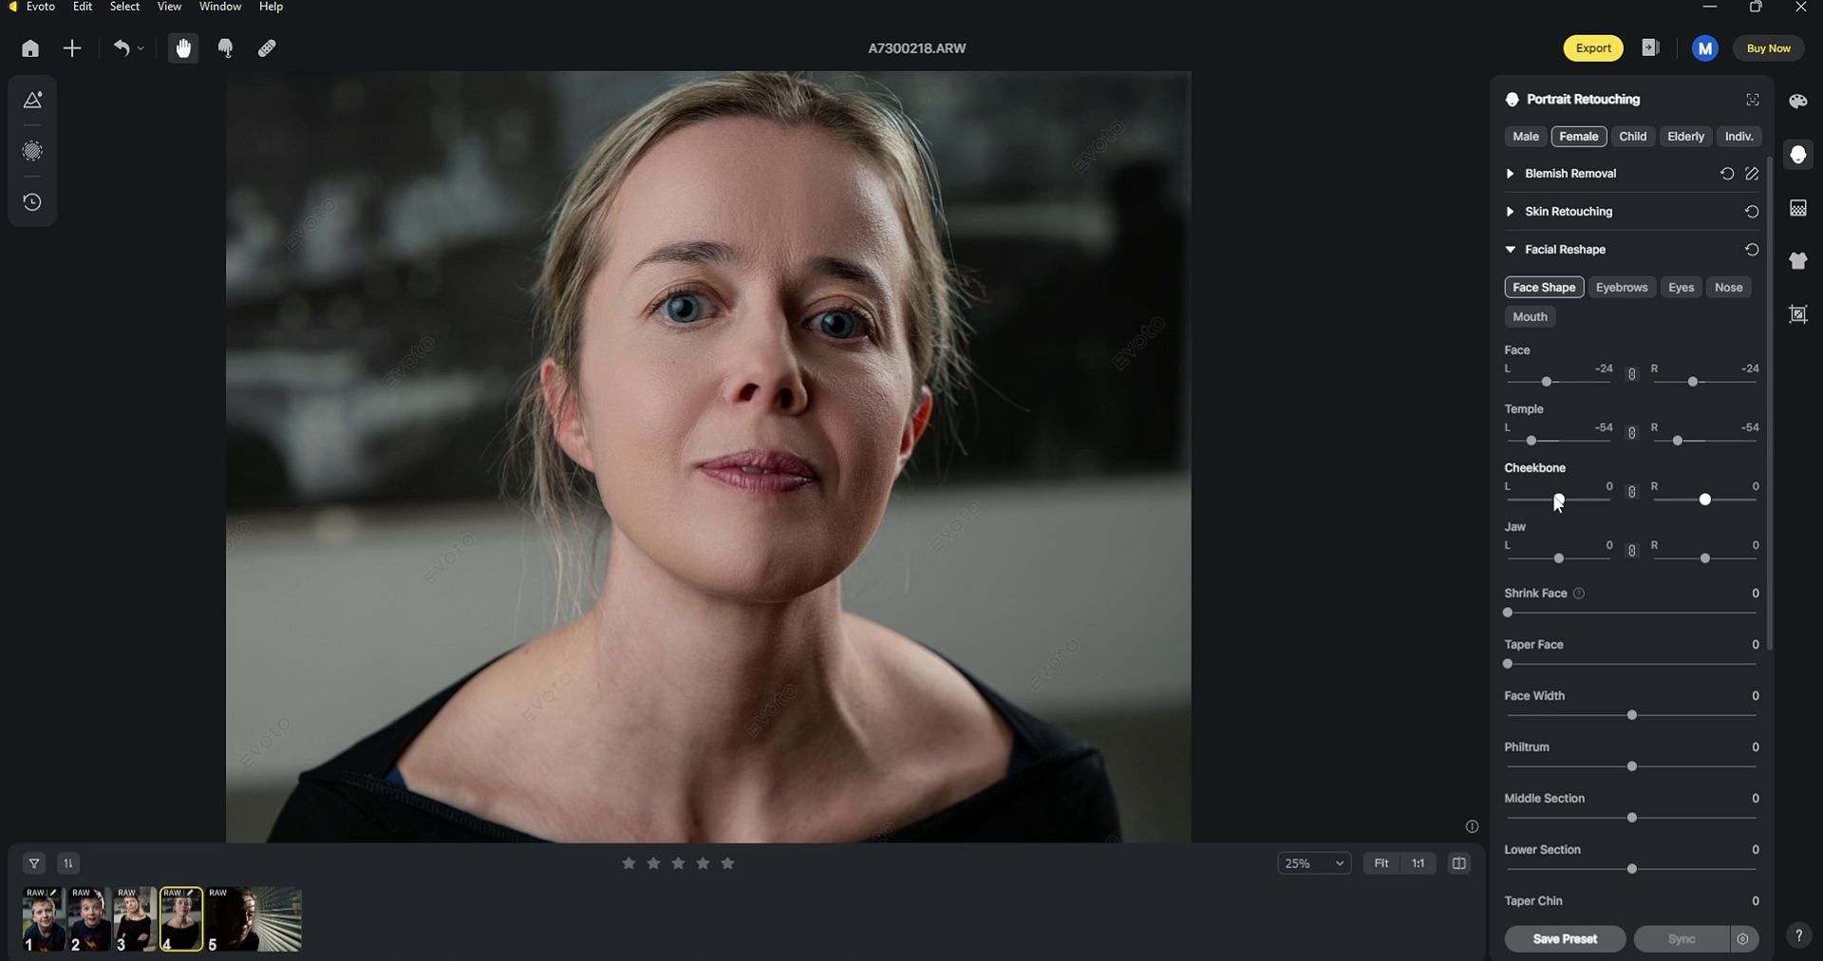
pyautogui.moveTo(1558, 499); pyautogui.dragTo(1518, 497)
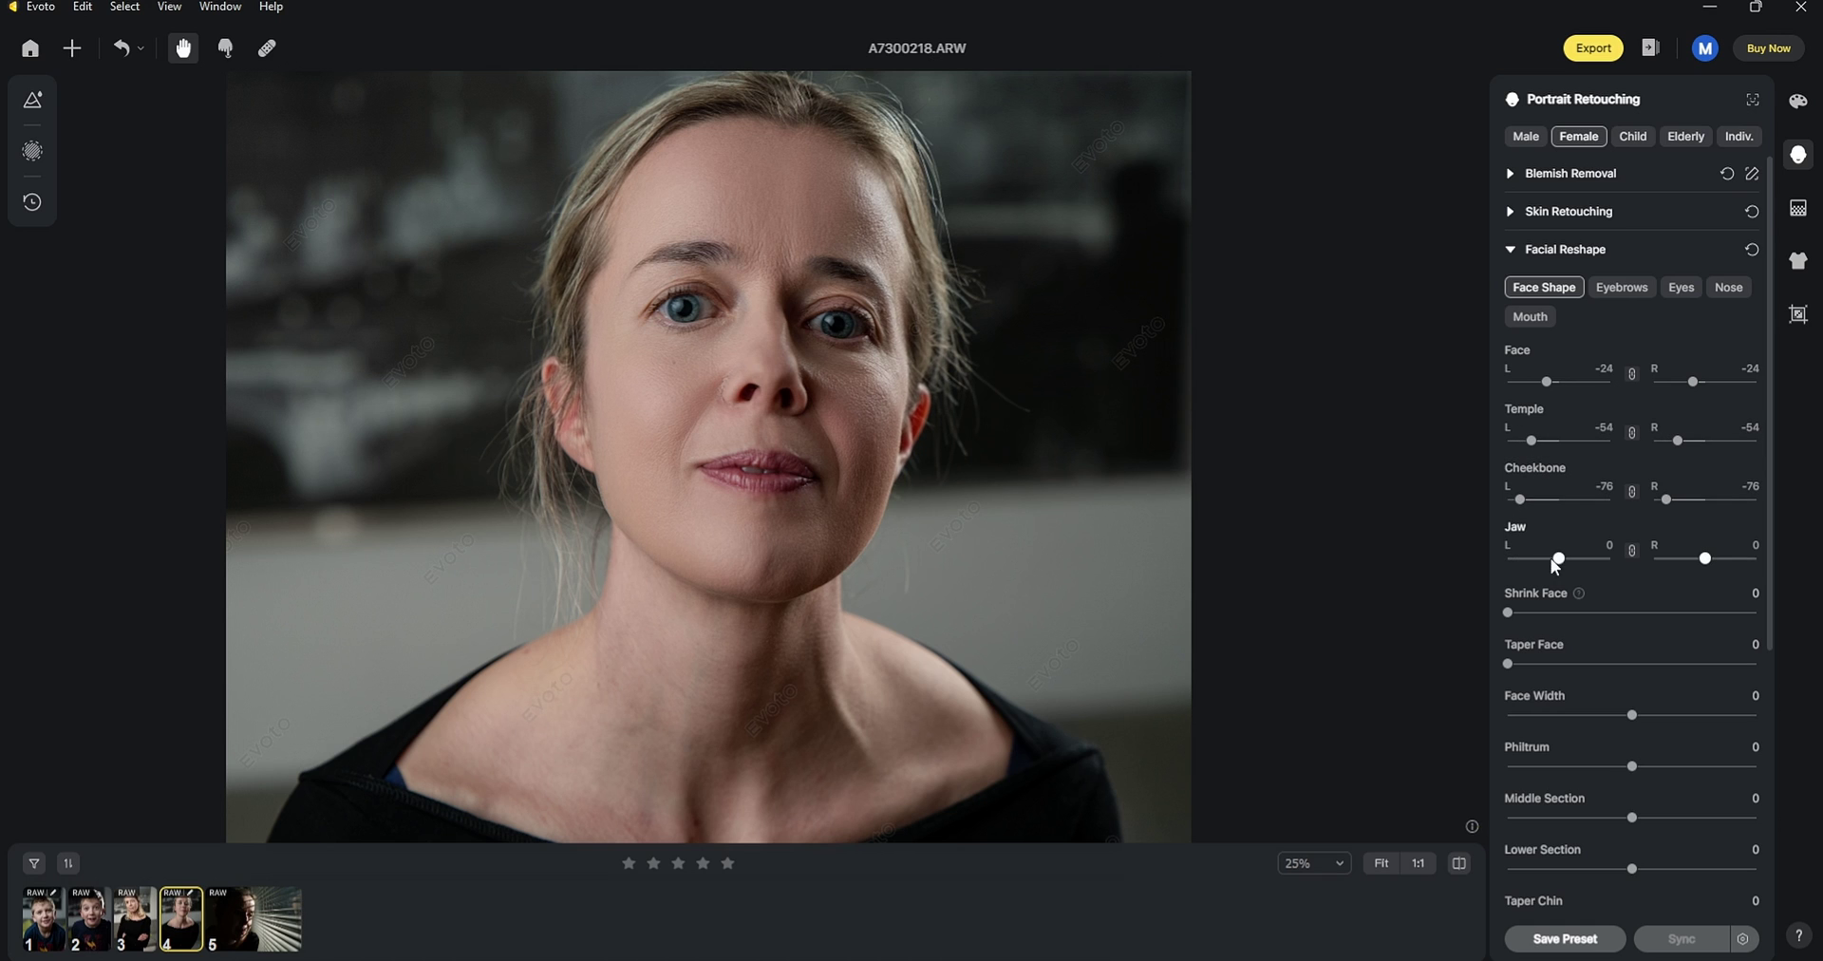
pyautogui.moveTo(1537, 558); pyautogui.dragTo(1531, 559)
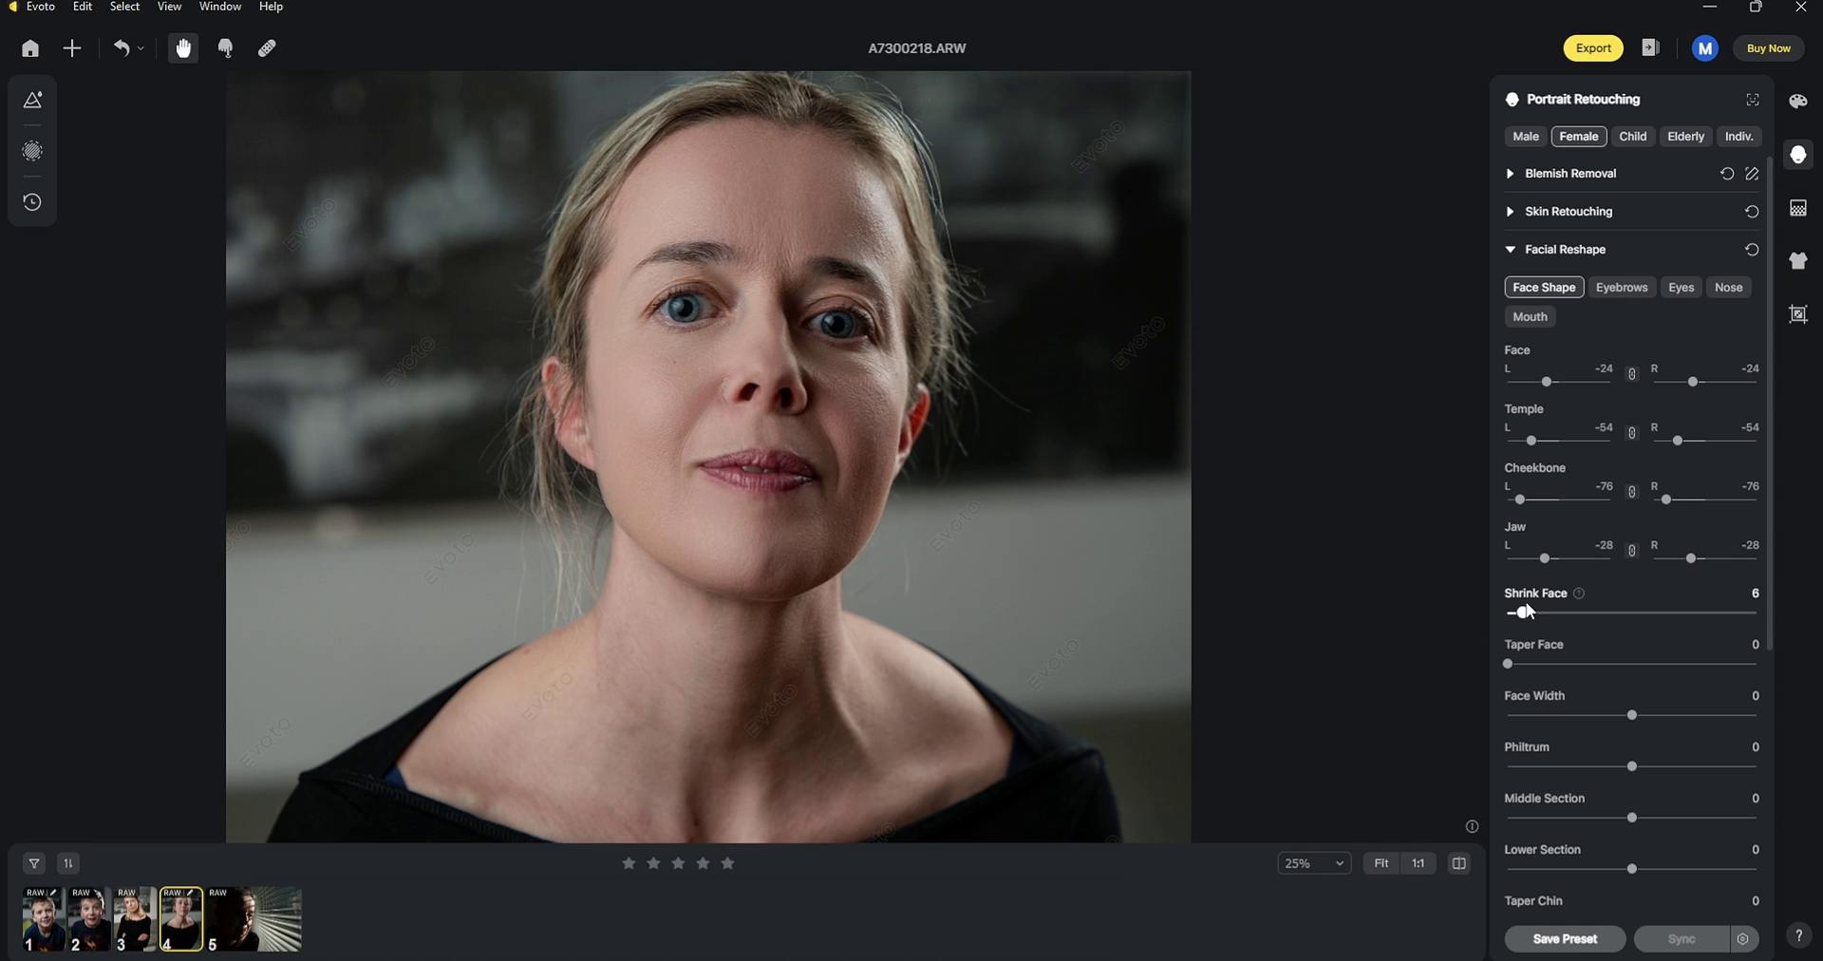
# Shrink and taper the face, with Face Width -43, Philtrum -20 and Taper Chin -62.
pyautogui.moveTo(1525, 602)
pyautogui.mouseDown()
pyautogui.moveTo(1563, 602)
pyautogui.moveTo(1524, 601)
pyautogui.mouseUp()
pyautogui.moveTo(1508, 664); pyautogui.dragTo(1535, 664)
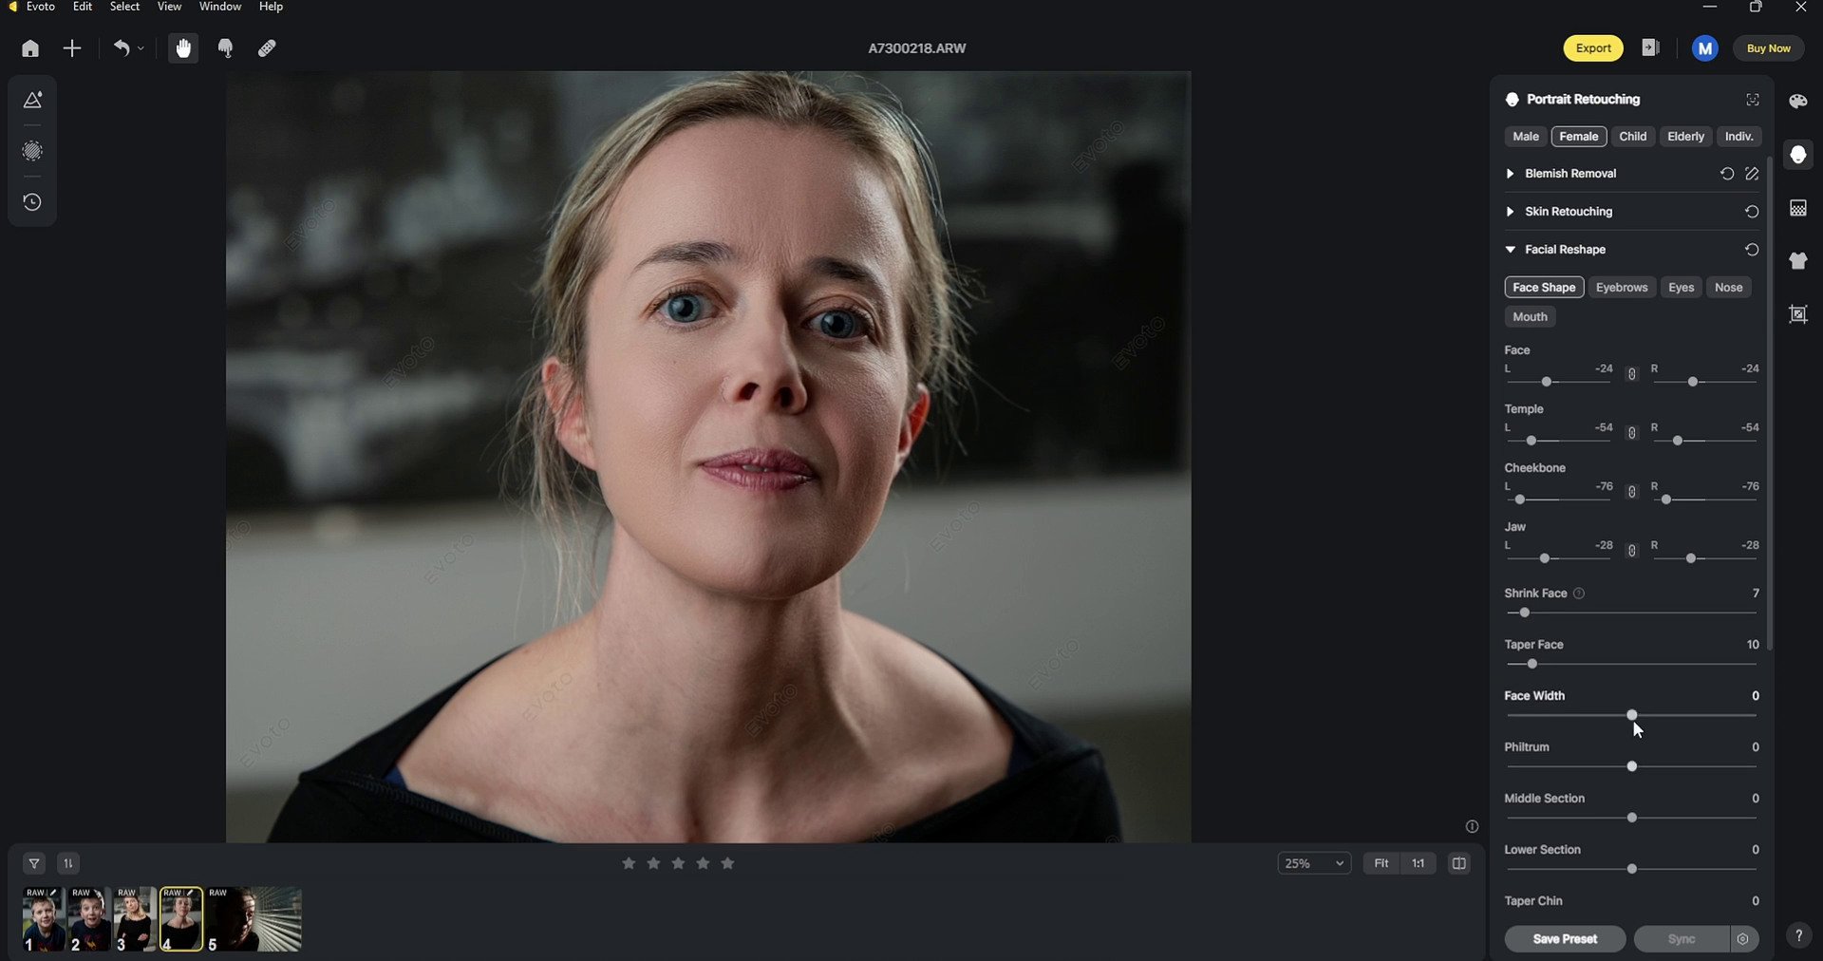
pyautogui.moveTo(1632, 717); pyautogui.dragTo(1580, 717)
pyautogui.moveTo(1768, 558); pyautogui.dragTo(1758, 657)
pyautogui.moveTo(1632, 597); pyautogui.dragTo(1613, 647)
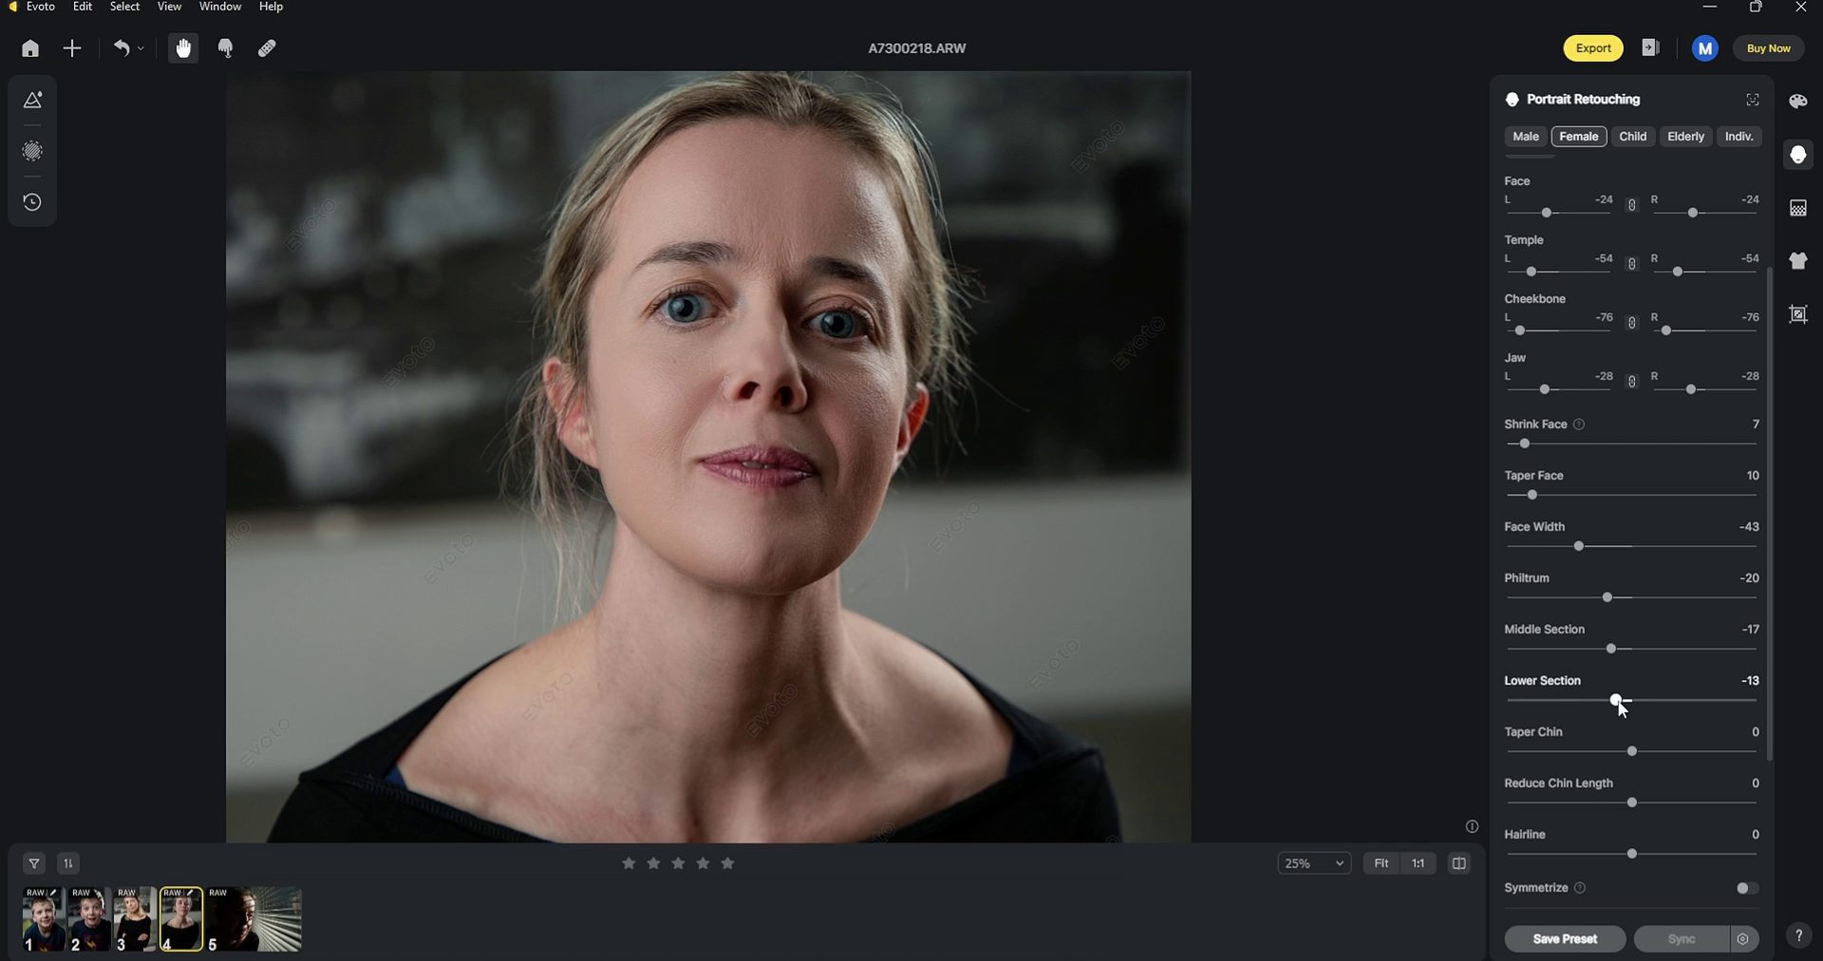
pyautogui.moveTo(1632, 751); pyautogui.dragTo(1557, 751)
pyautogui.moveTo(1629, 802); pyautogui.dragTo(1604, 843)
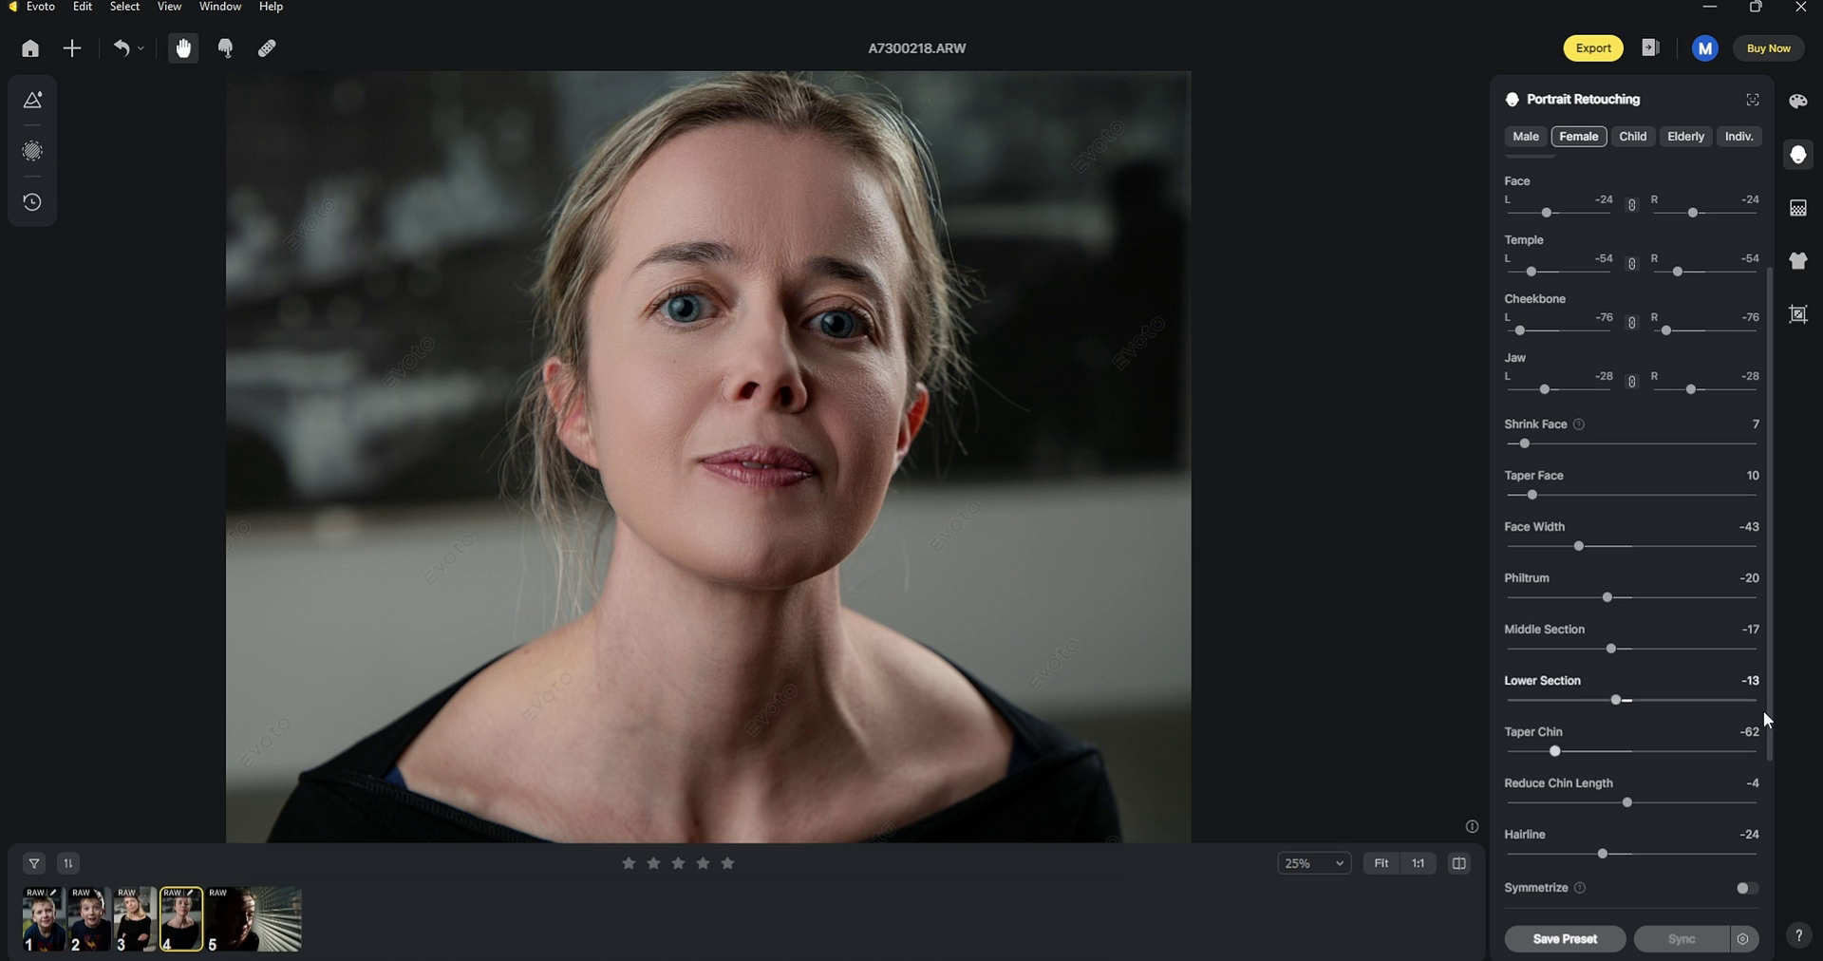
# Try face symmetrizing, then turn it back off.
pyautogui.scroll(-3, 1766, 706)
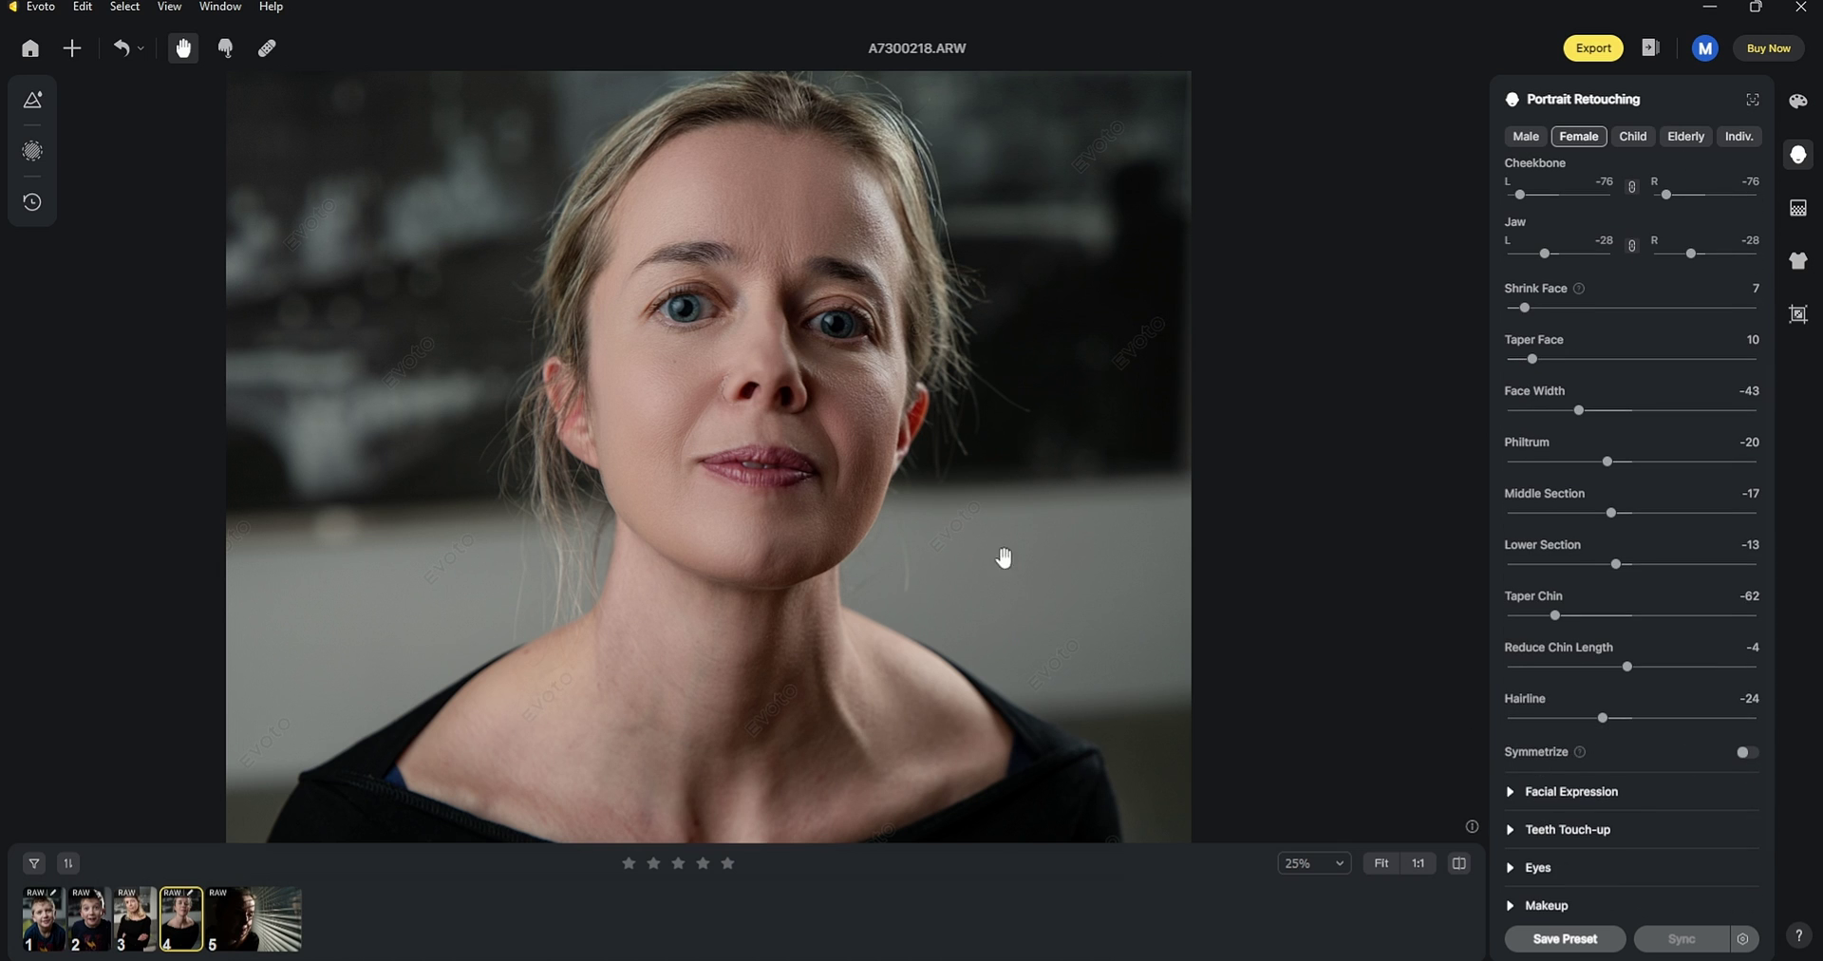
pyautogui.click(1747, 753)
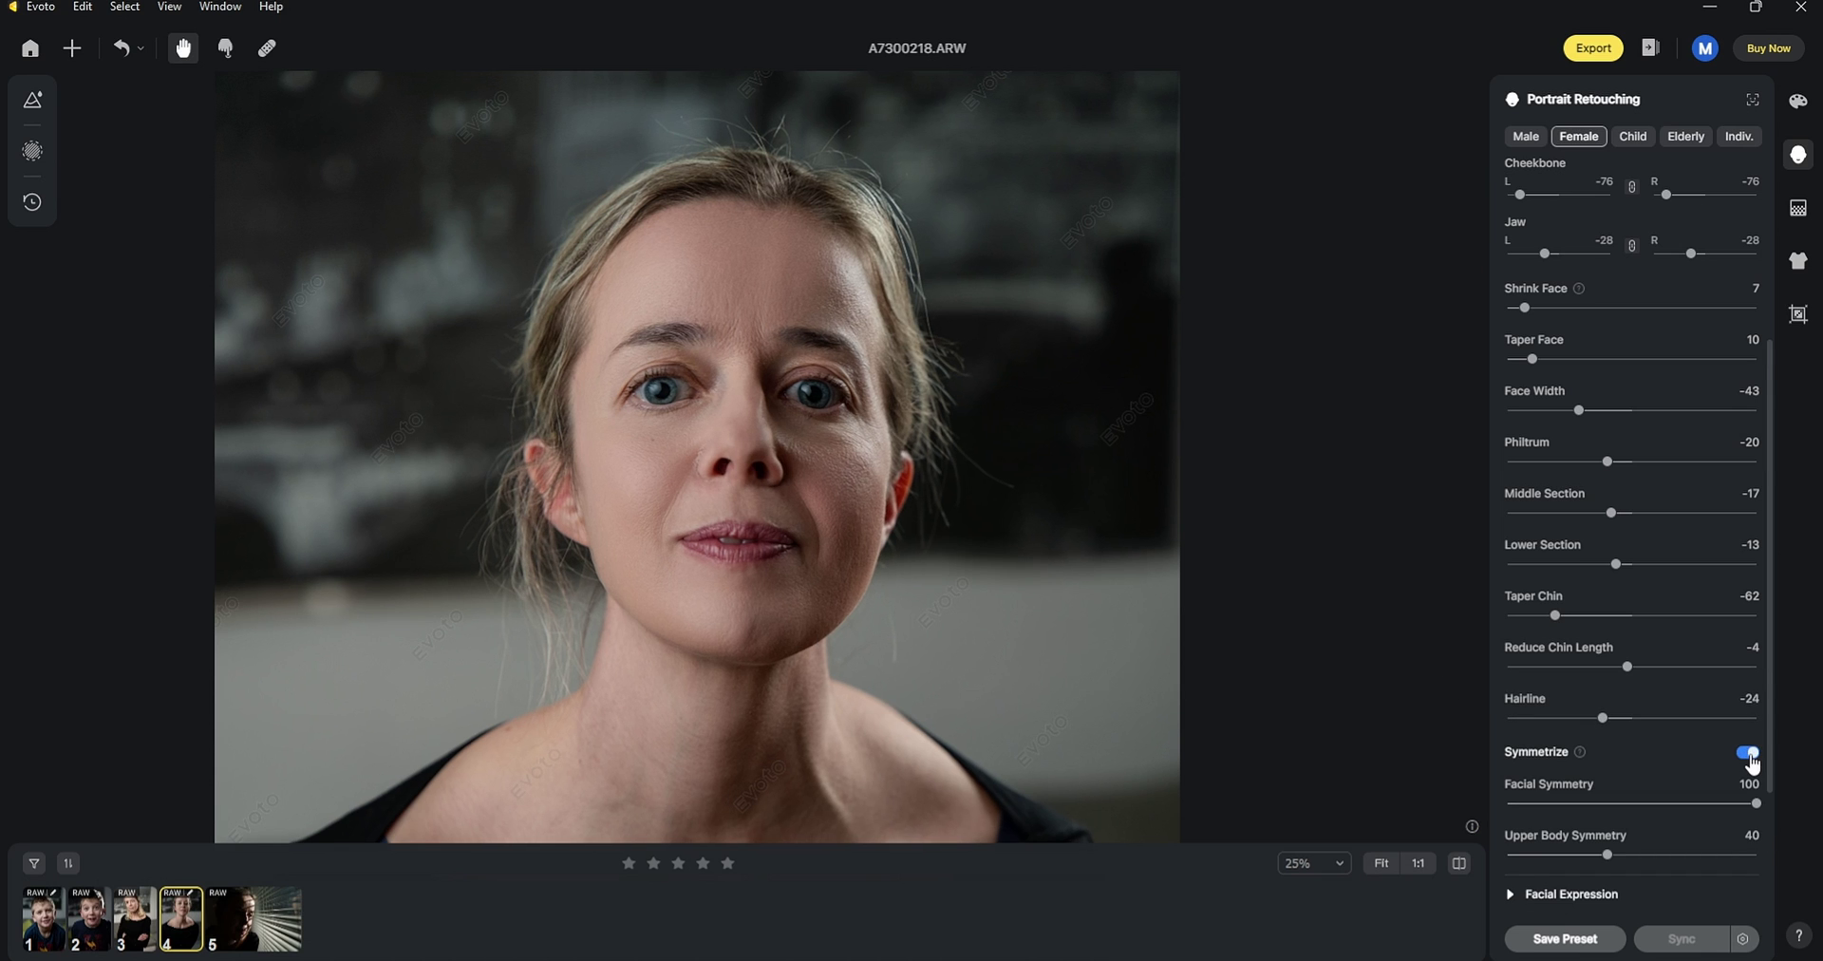
pyautogui.click(1749, 754)
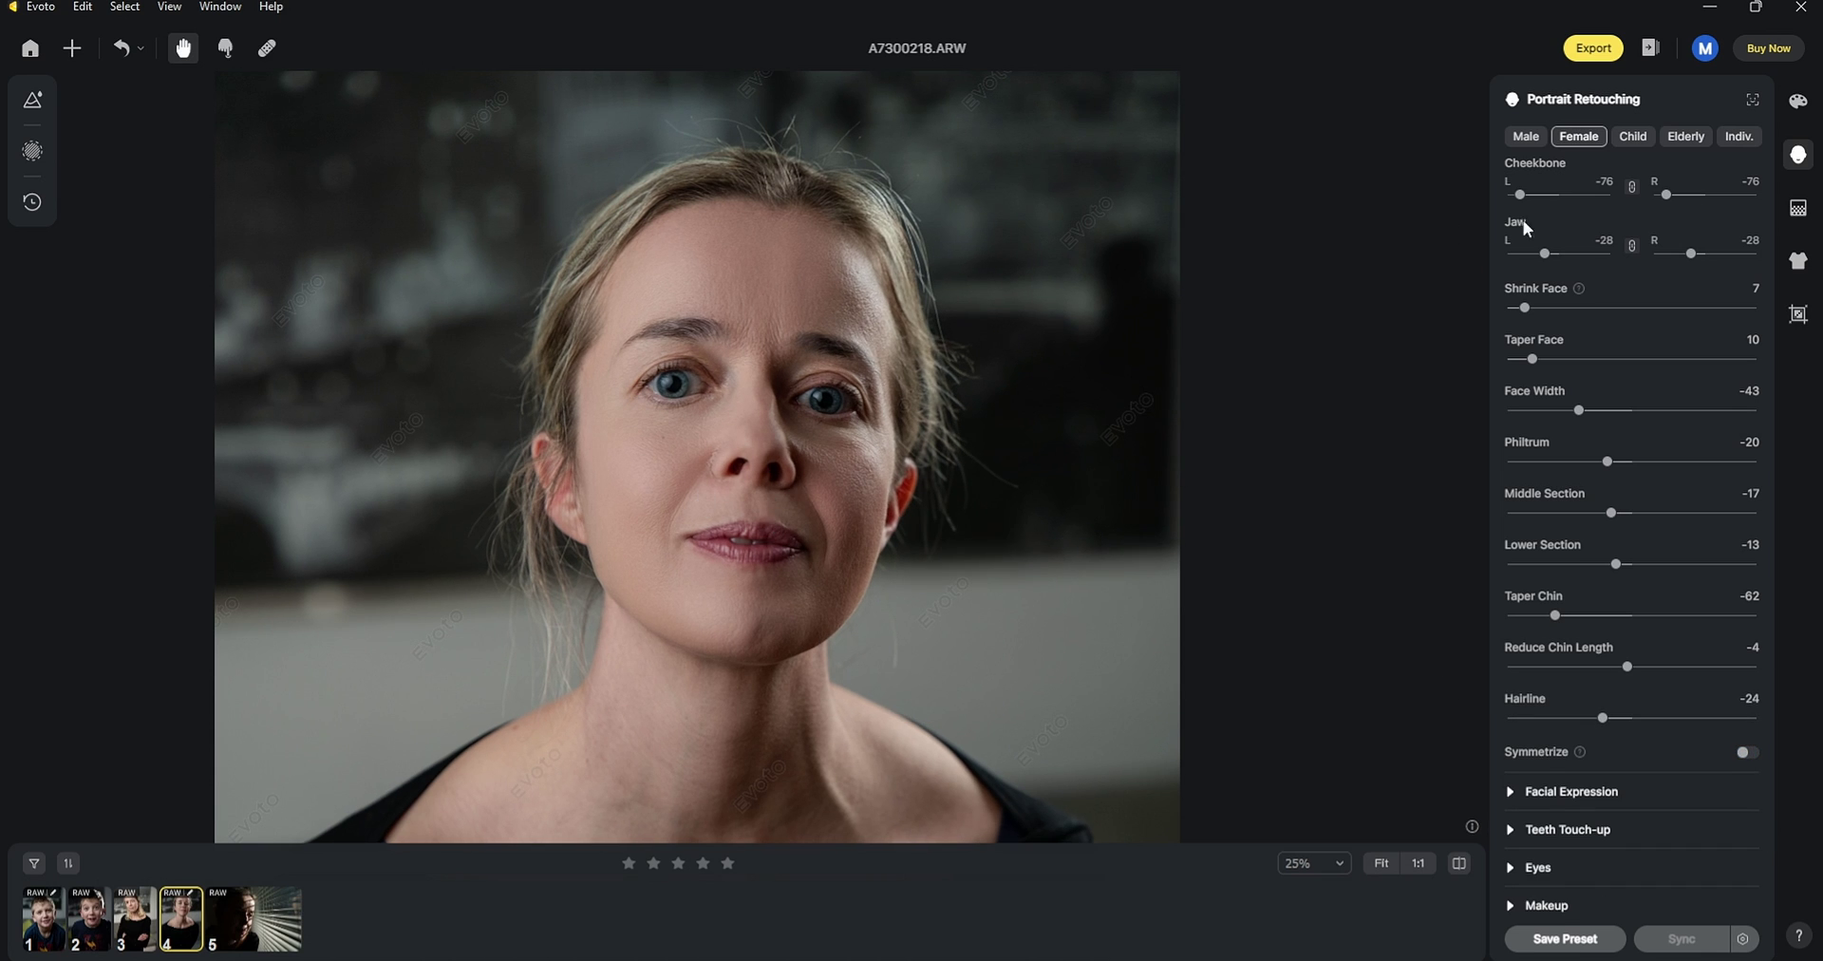
pyautogui.scroll(3, 1519, 211)
# Give the woman a Gentle Smile under Facial Expression.
pyautogui.click(1511, 231)
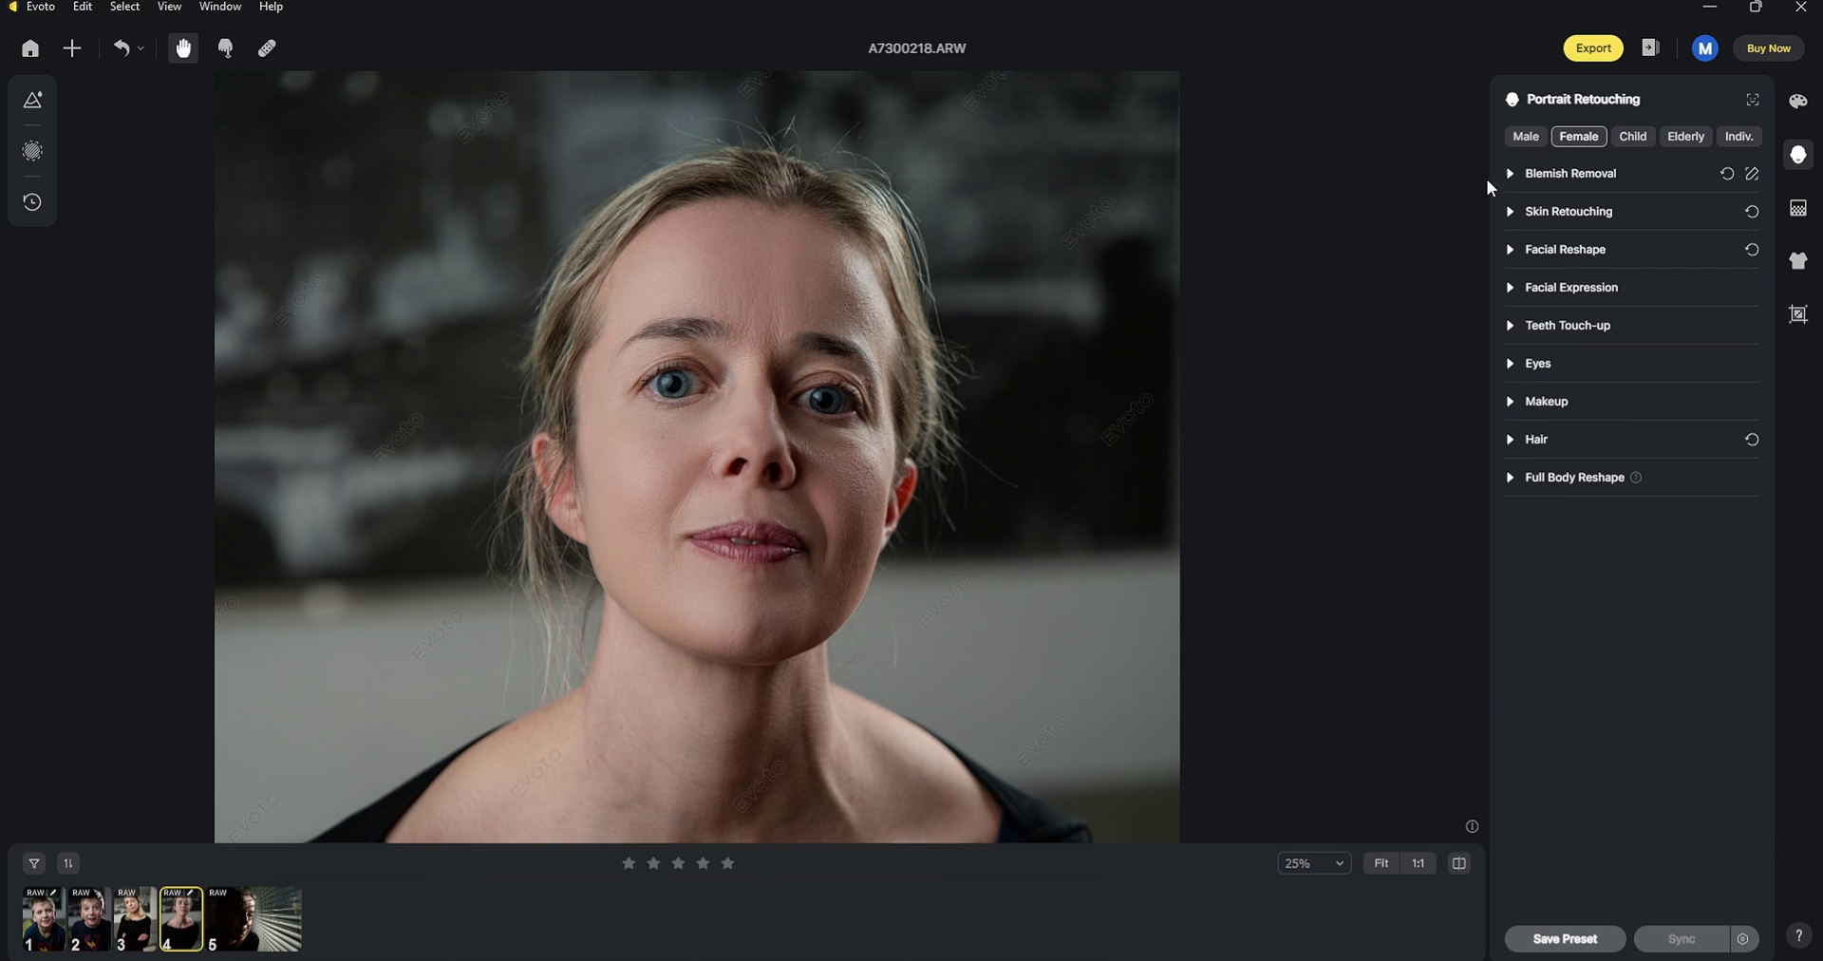
pyautogui.click(1511, 287)
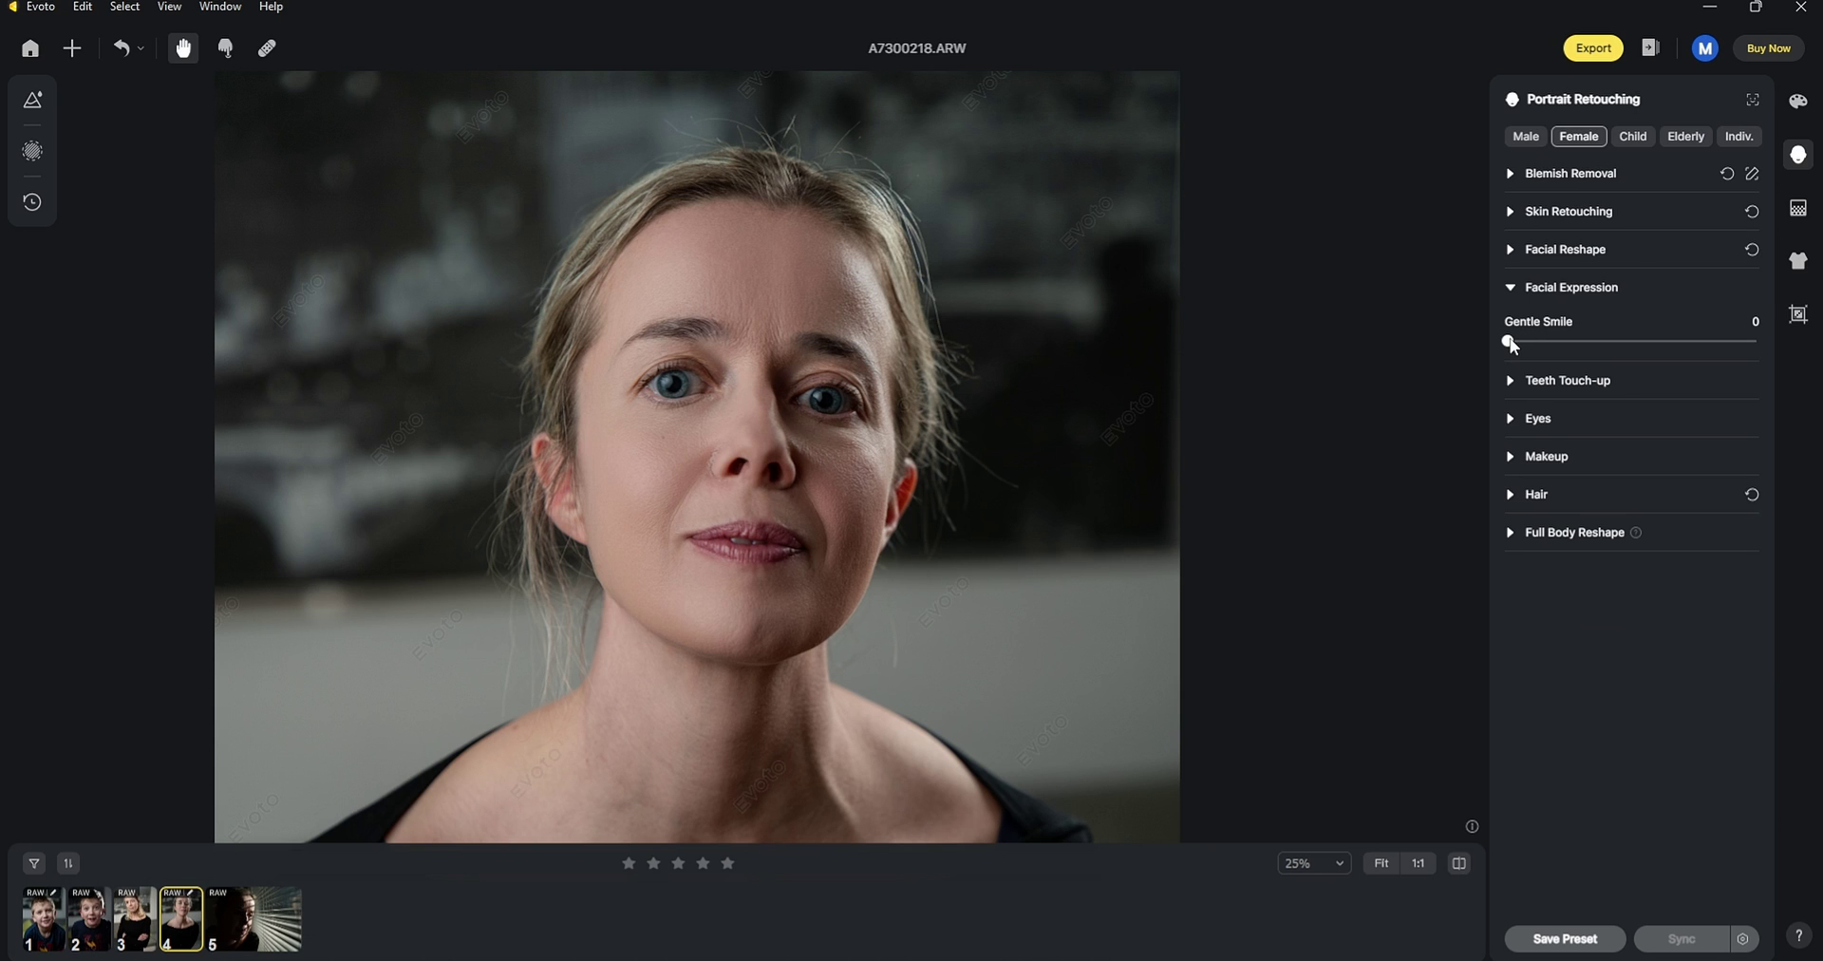
pyautogui.moveTo(1600, 354)
pyautogui.mouseDown()
pyautogui.moveTo(1691, 362)
pyautogui.moveTo(1598, 351)
pyautogui.mouseUp()
pyautogui.click(1510, 288)
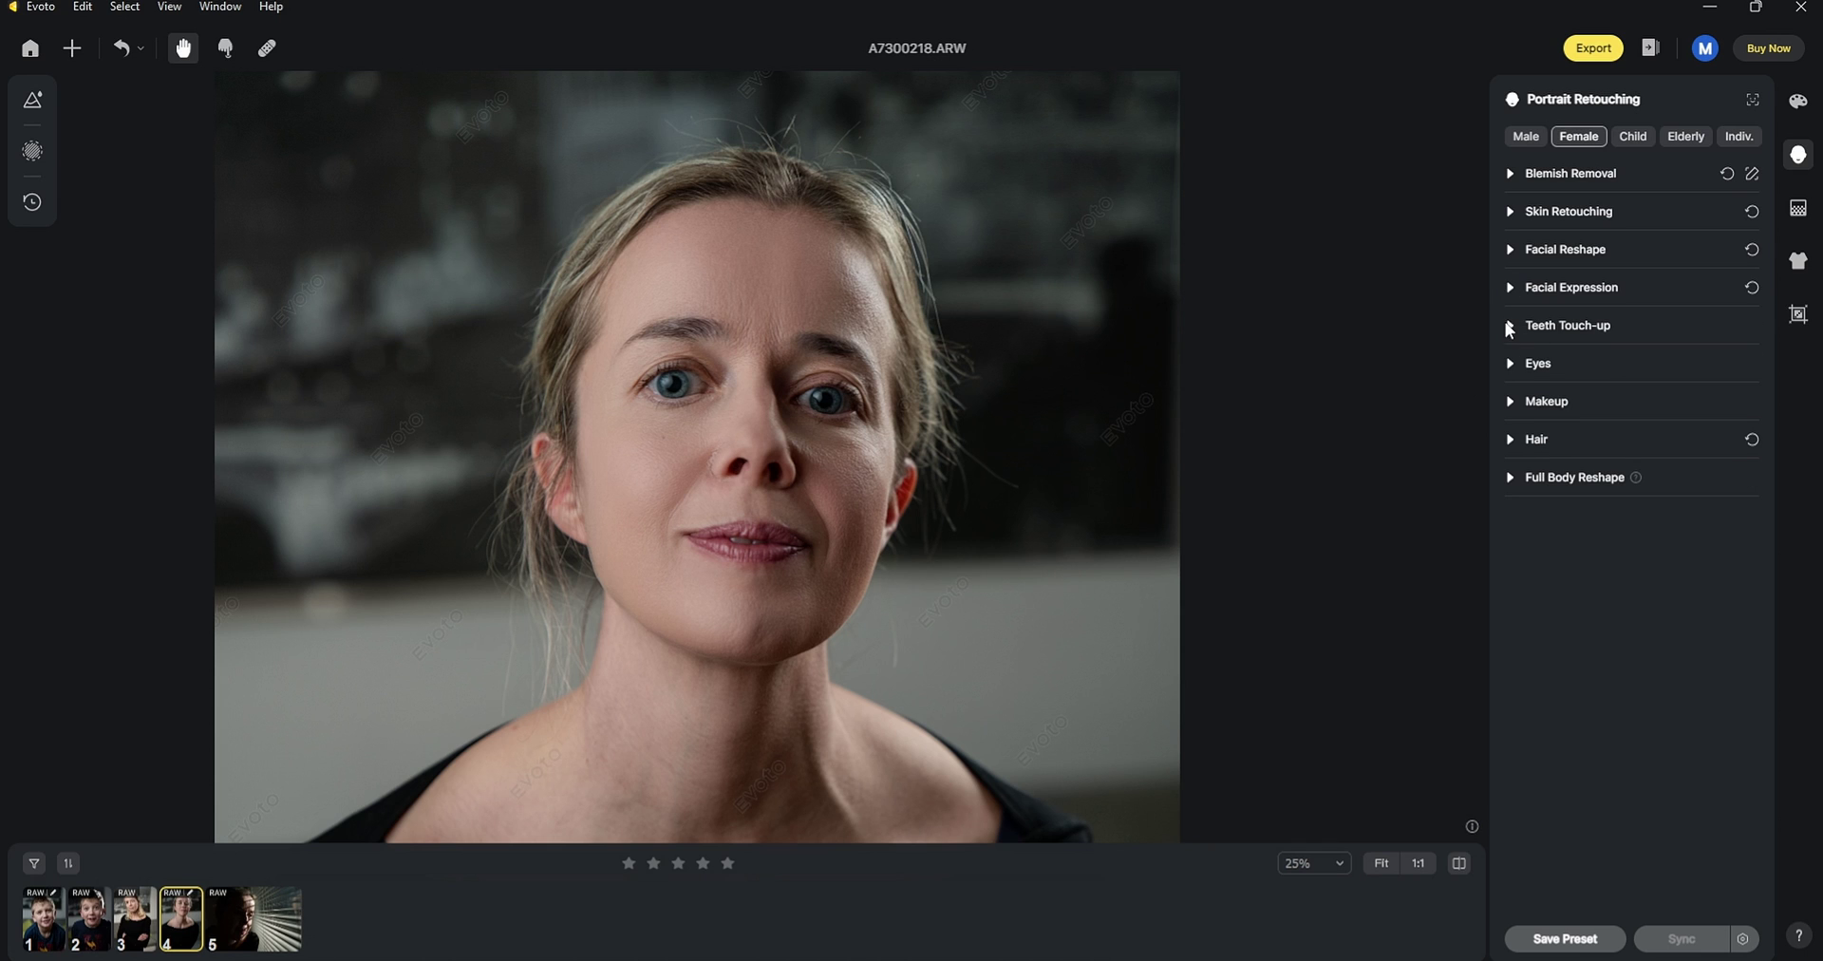
# On the boy's portrait, enable Pretty Teeth with Teeth Whitening 69, then return to the woman.
pyautogui.click(1511, 326)
pyautogui.scroll(-1, 716, 480)
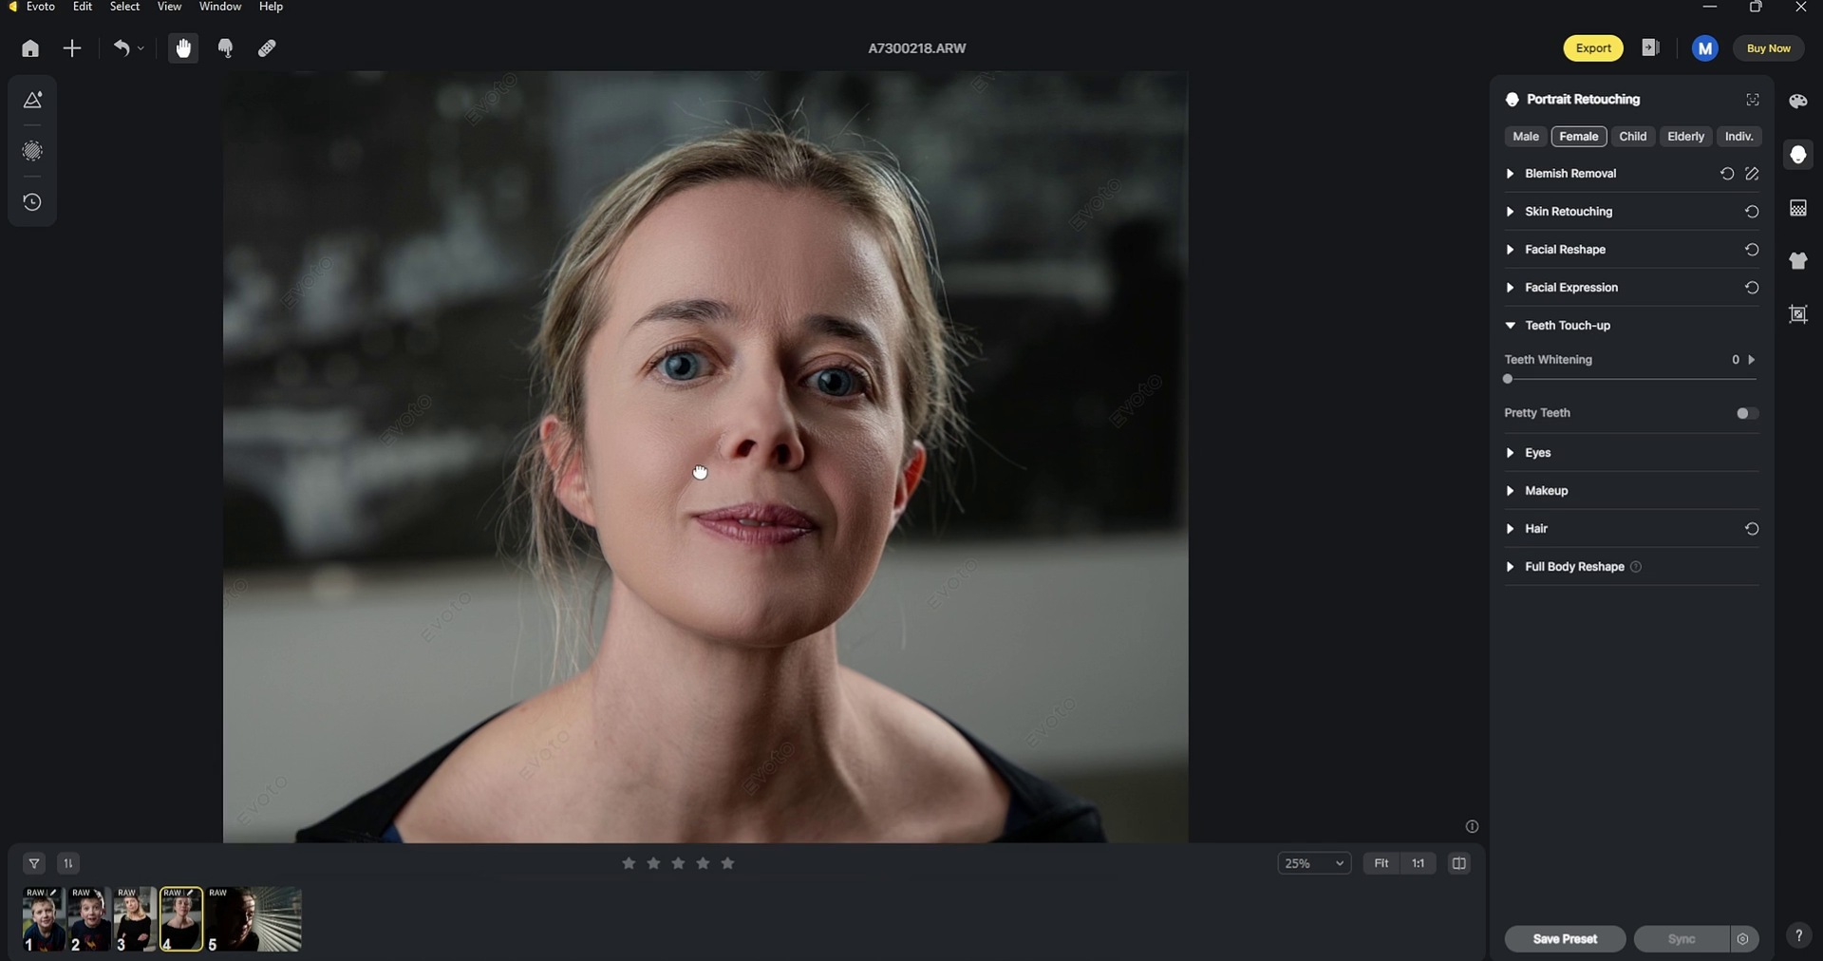
pyautogui.click(44, 926)
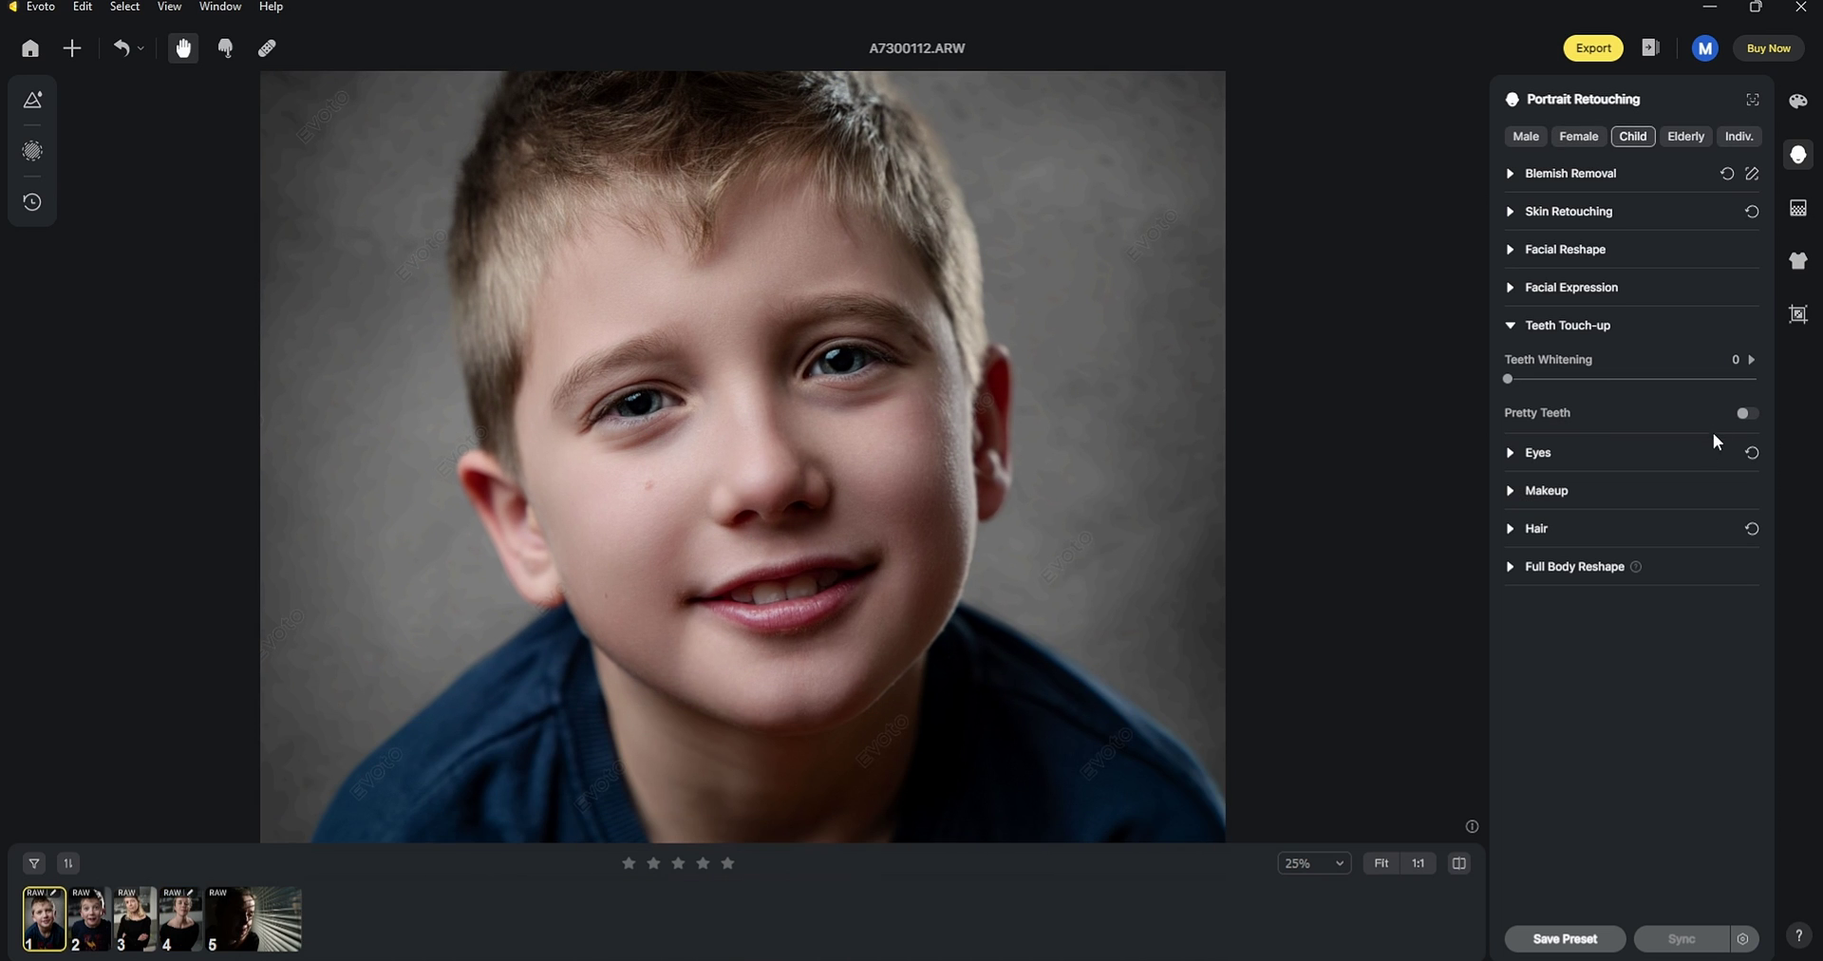
pyautogui.click(1747, 415)
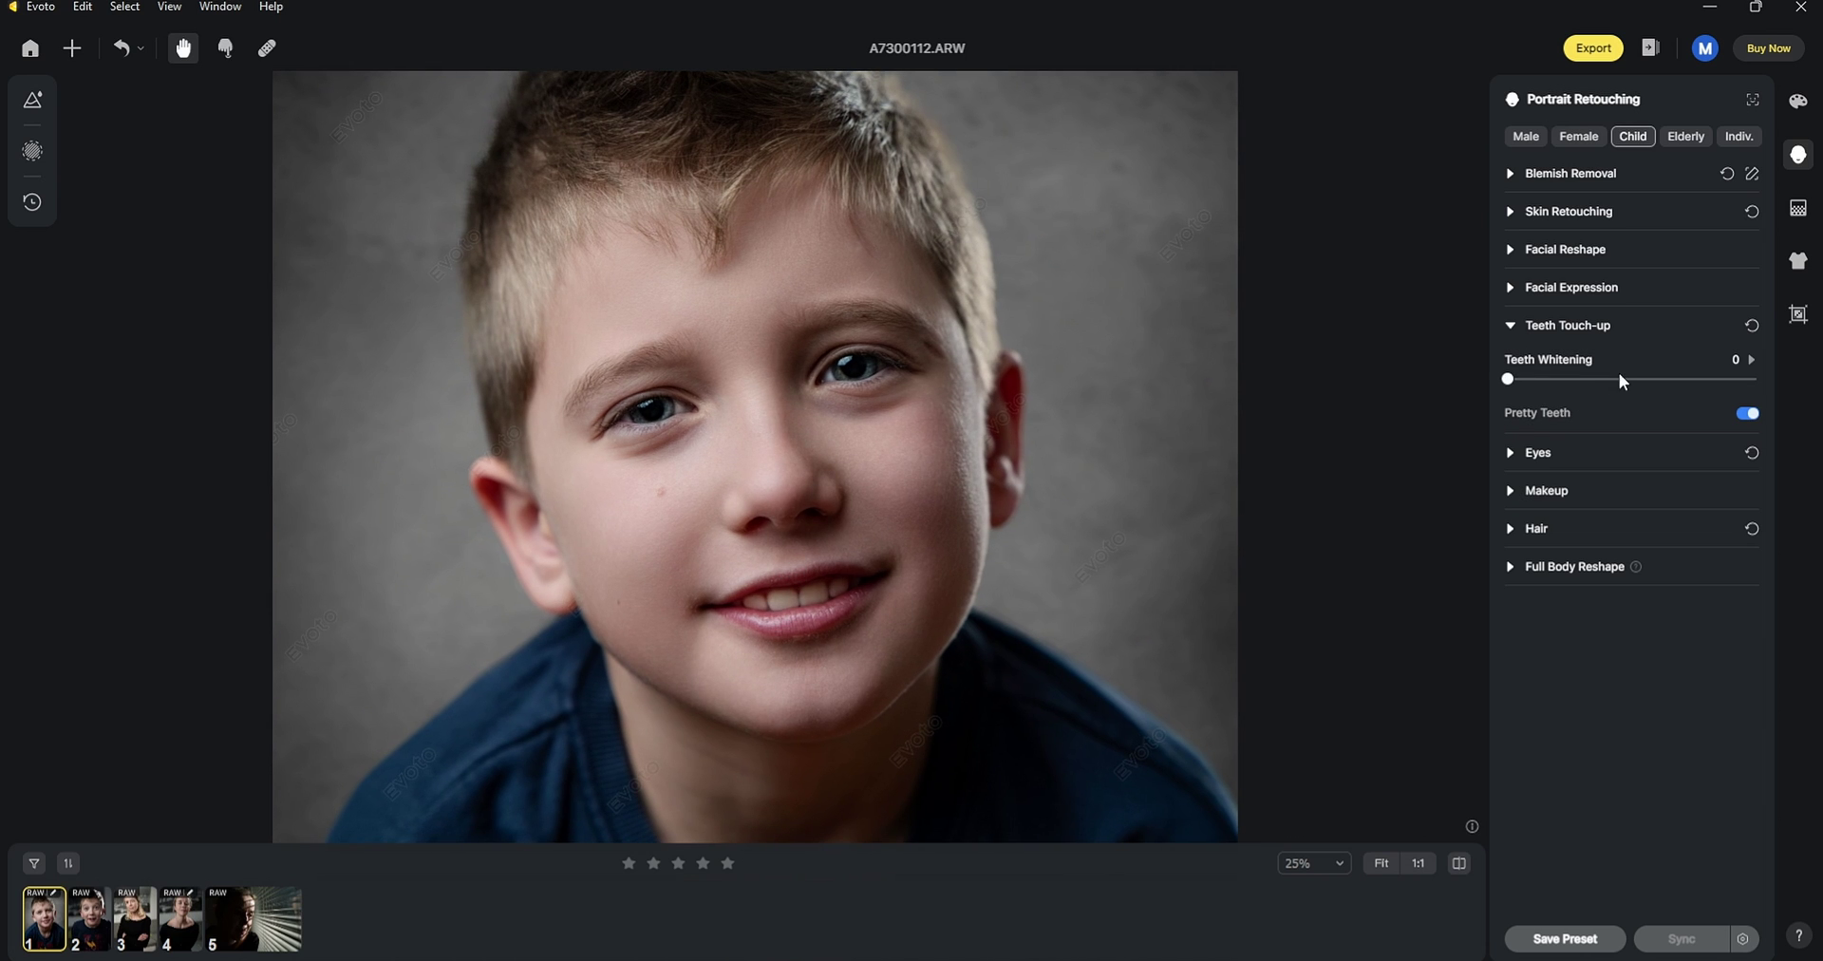
pyautogui.moveTo(1629, 374); pyautogui.dragTo(1679, 380)
pyautogui.click(187, 919)
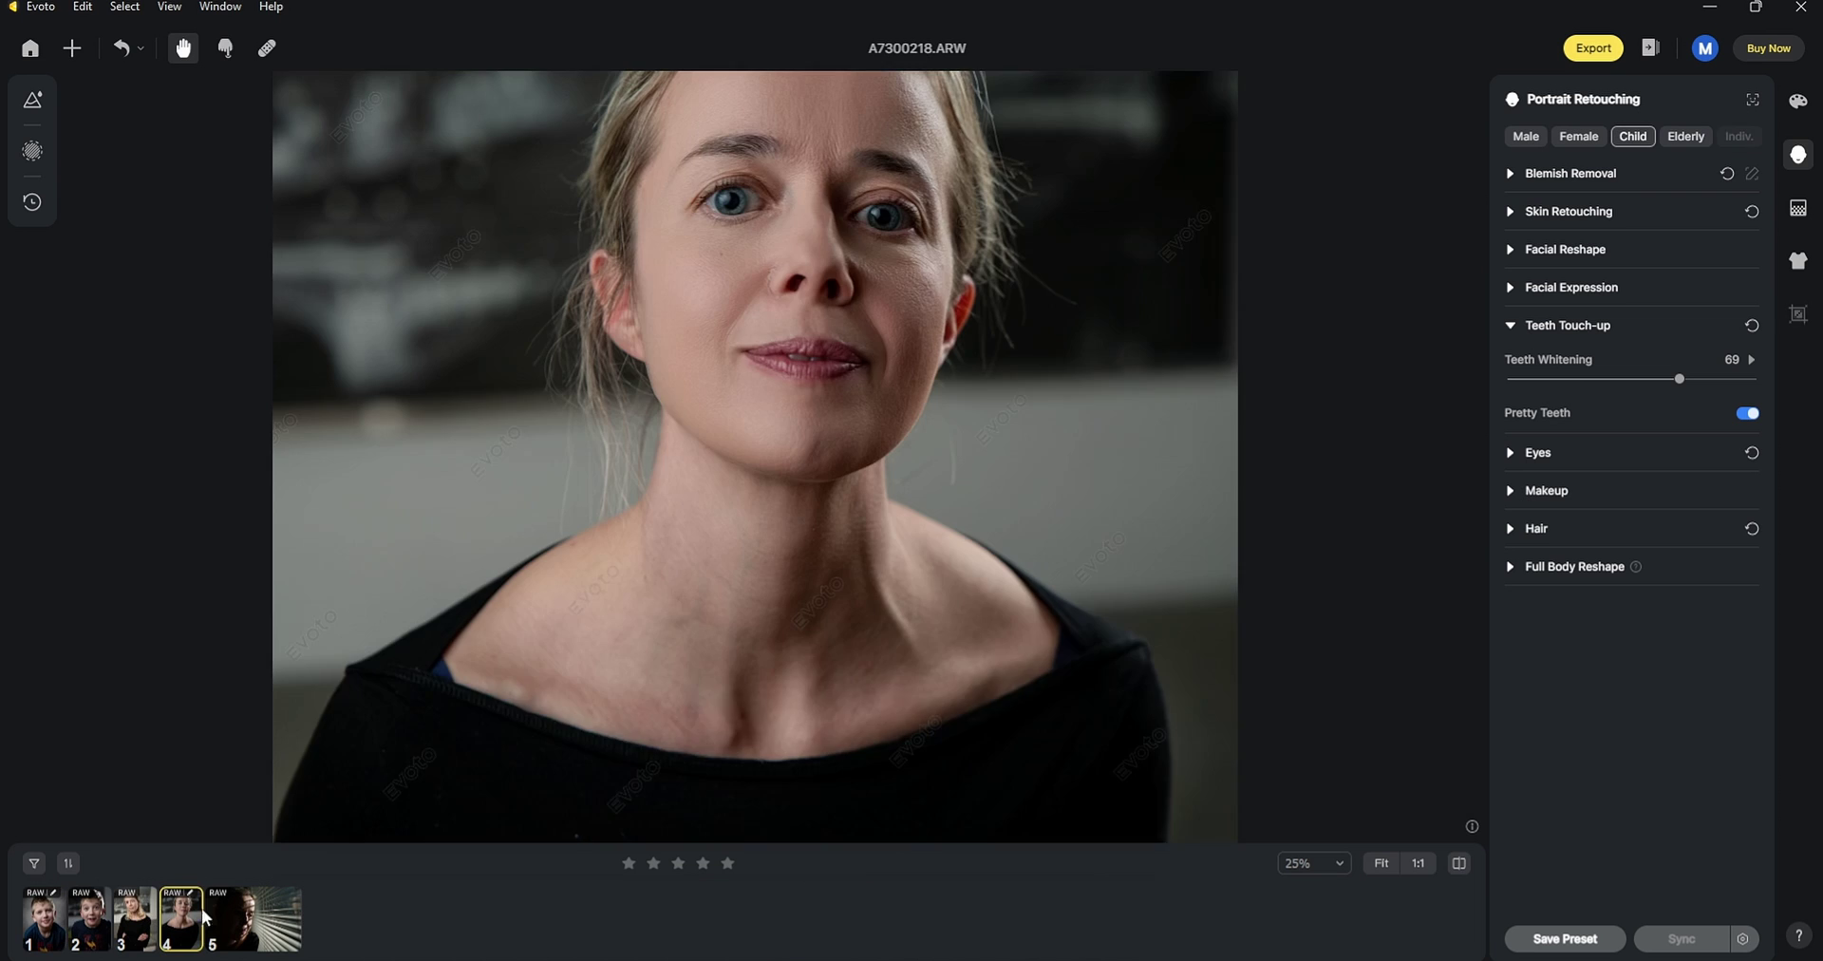
pyautogui.click(1512, 324)
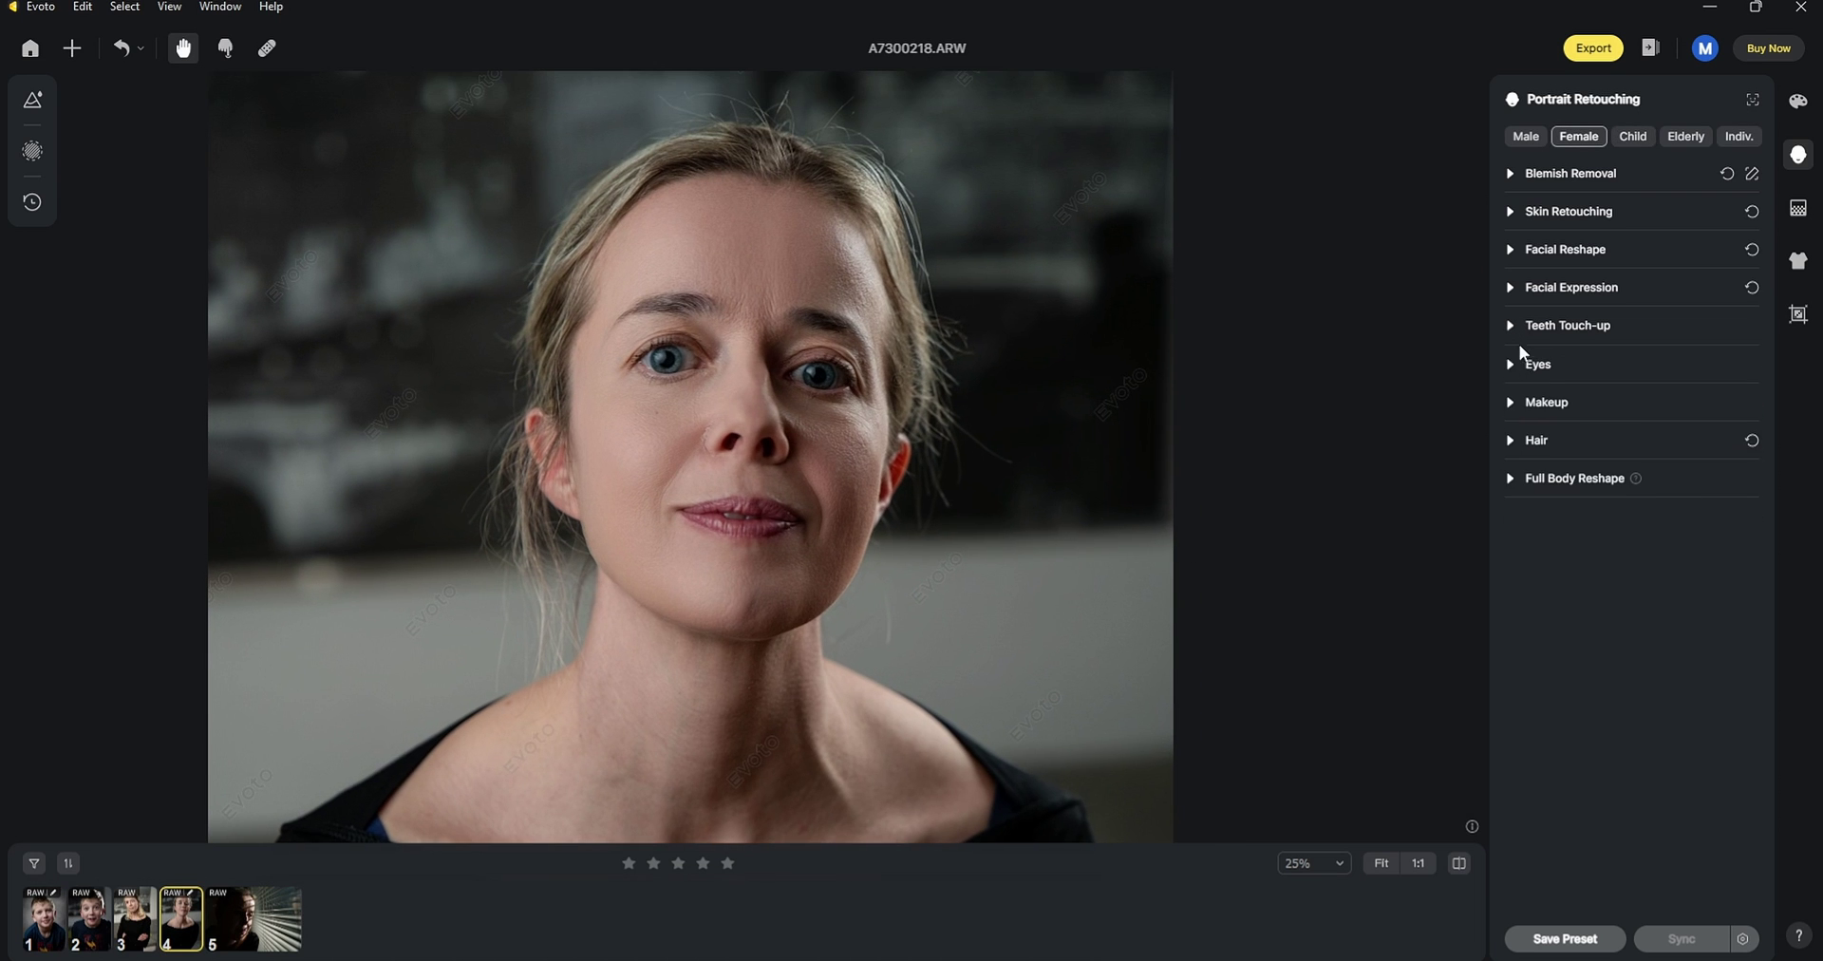
# Set eye Brightness to about 71 and Remove Red Veins to 55.
pyautogui.click(1511, 362)
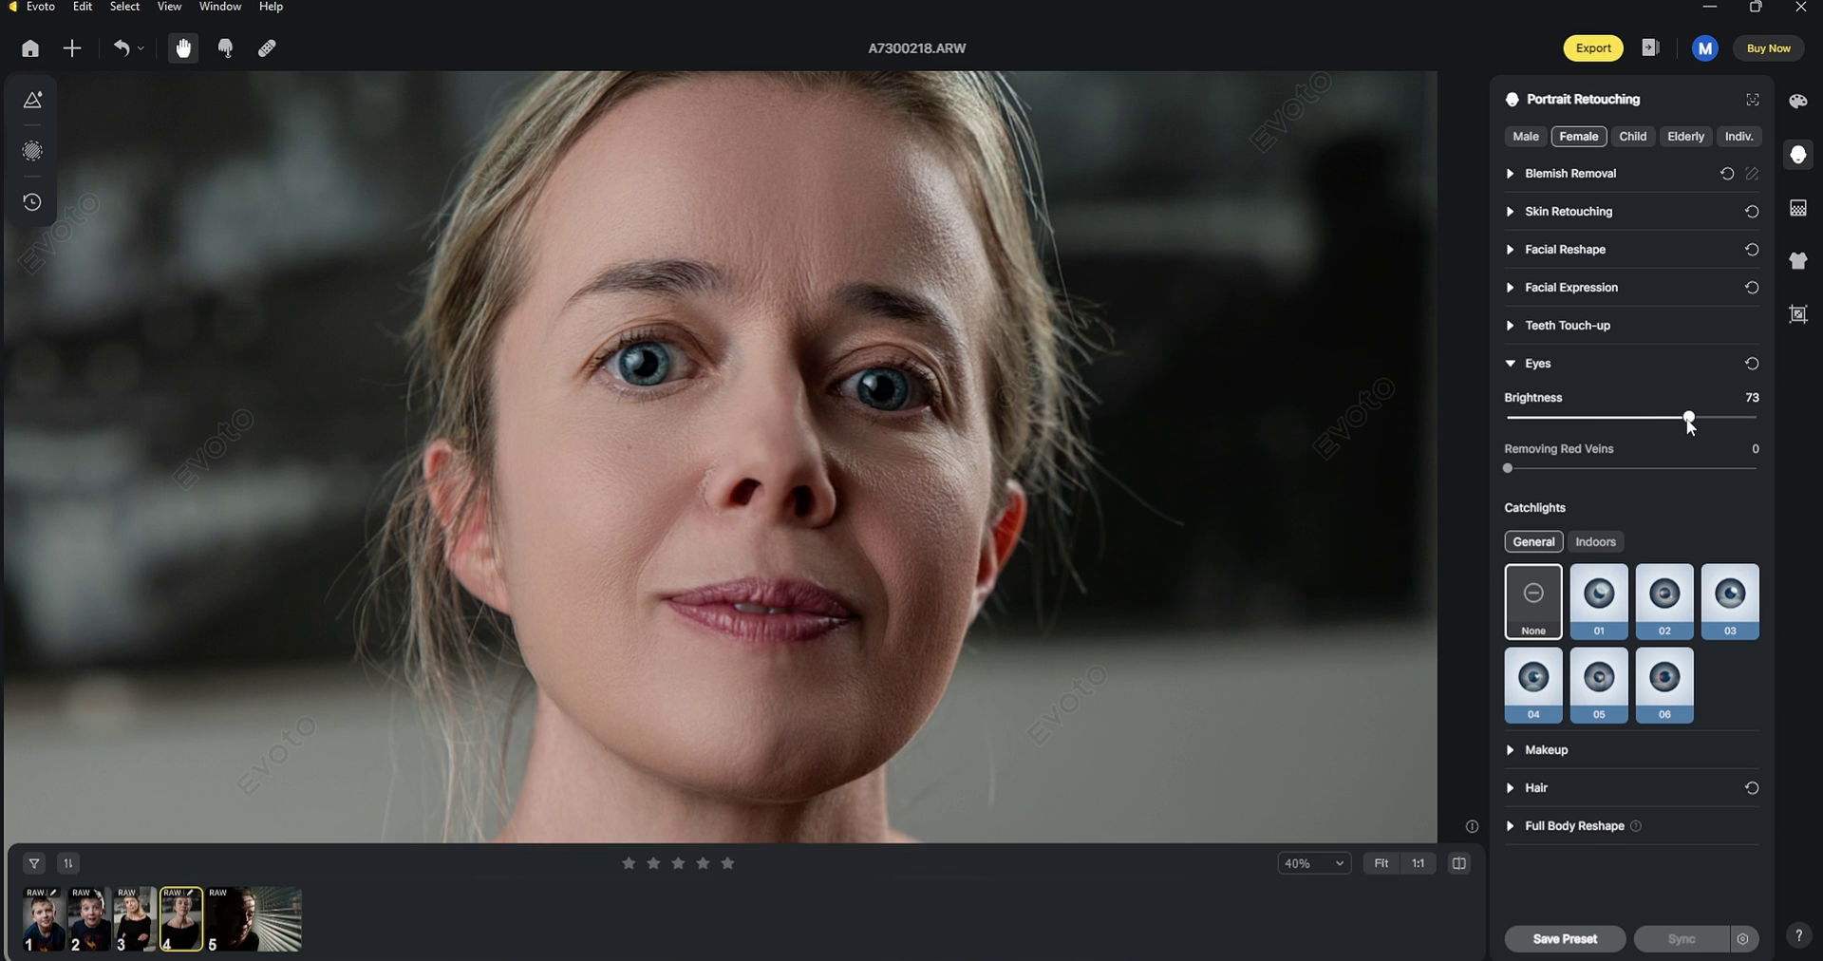
pyautogui.moveTo(1690, 414)
pyautogui.mouseDown()
pyautogui.moveTo(1481, 411)
pyautogui.moveTo(1684, 419)
pyautogui.mouseUp()
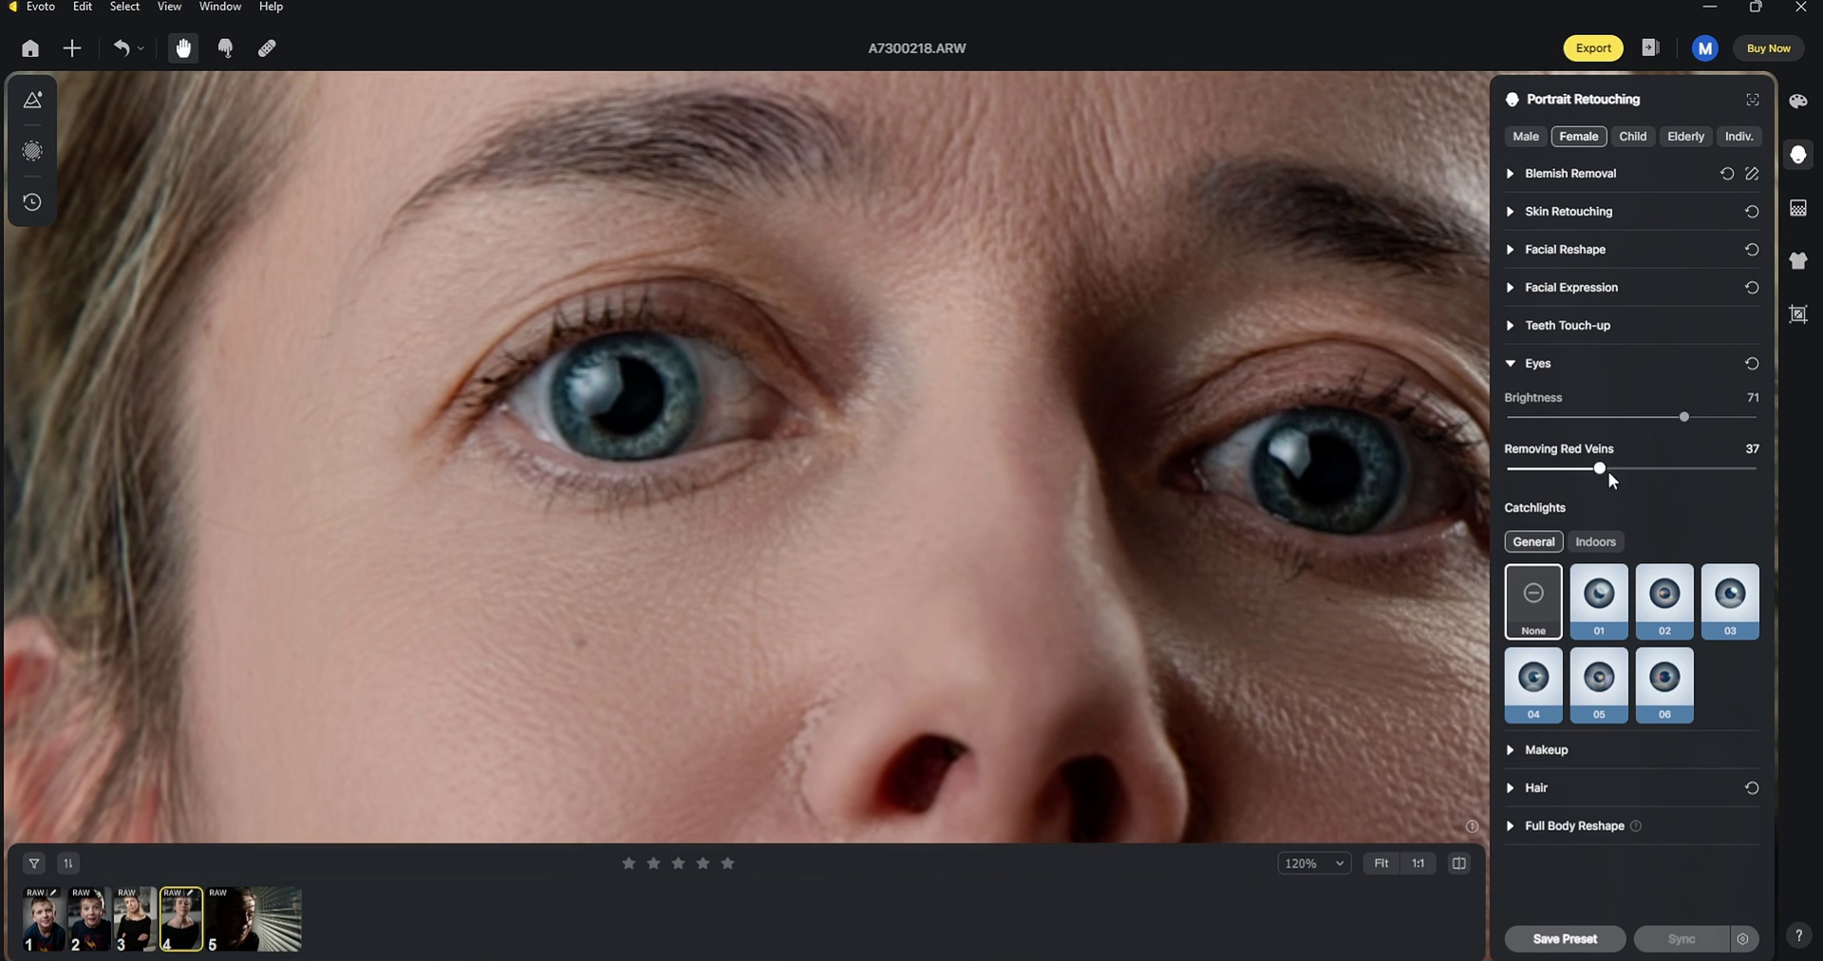
pyautogui.moveTo(1621, 471); pyautogui.dragTo(1626, 471)
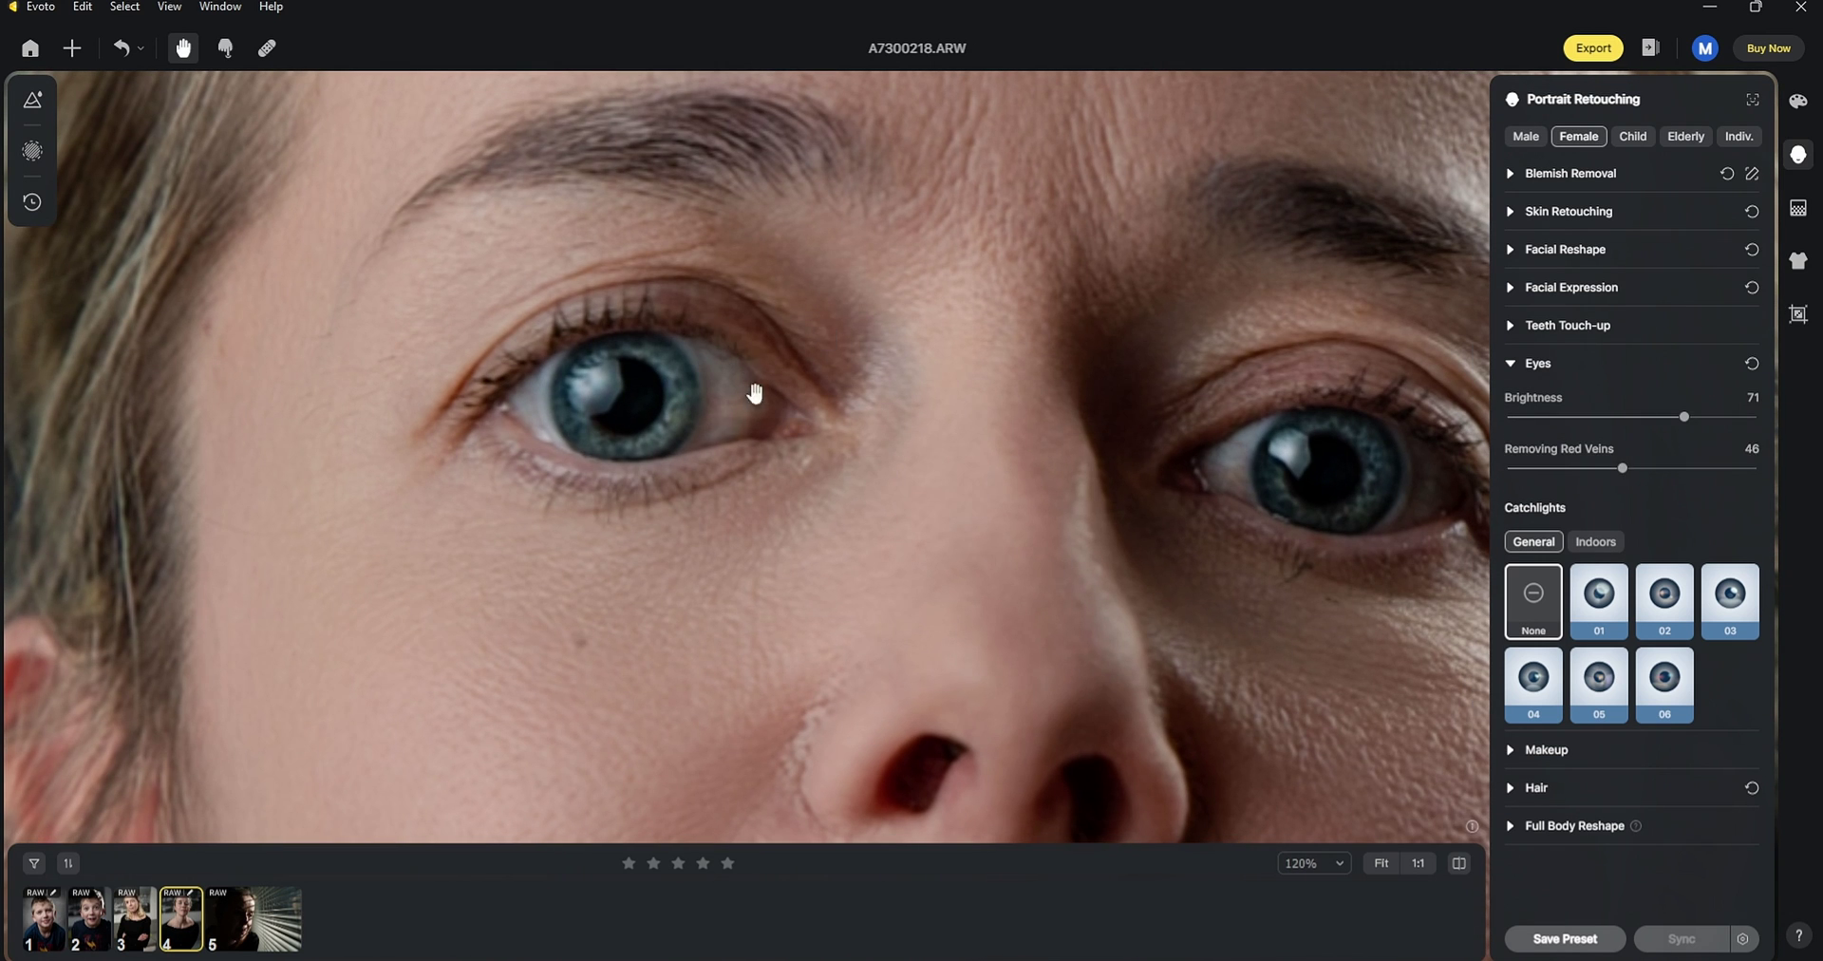
pyautogui.moveTo(1623, 469); pyautogui.dragTo(1645, 468)
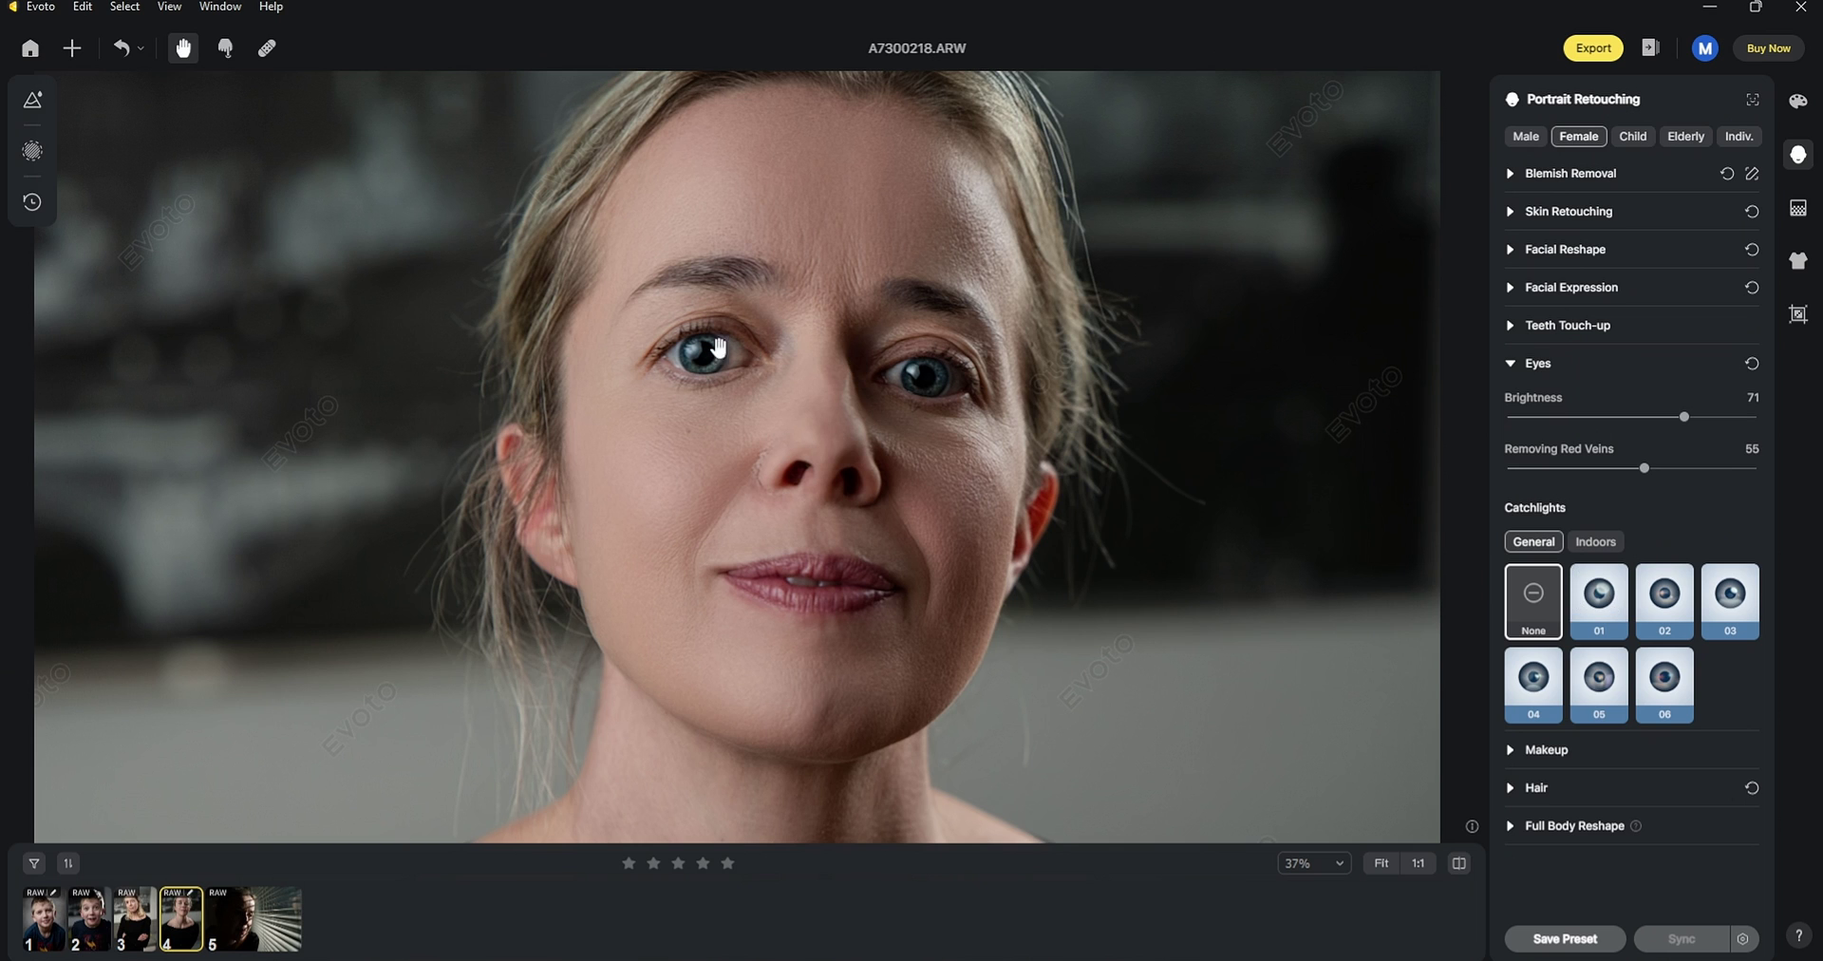
pyautogui.moveTo(765, 317); pyautogui.dragTo(727, 382)
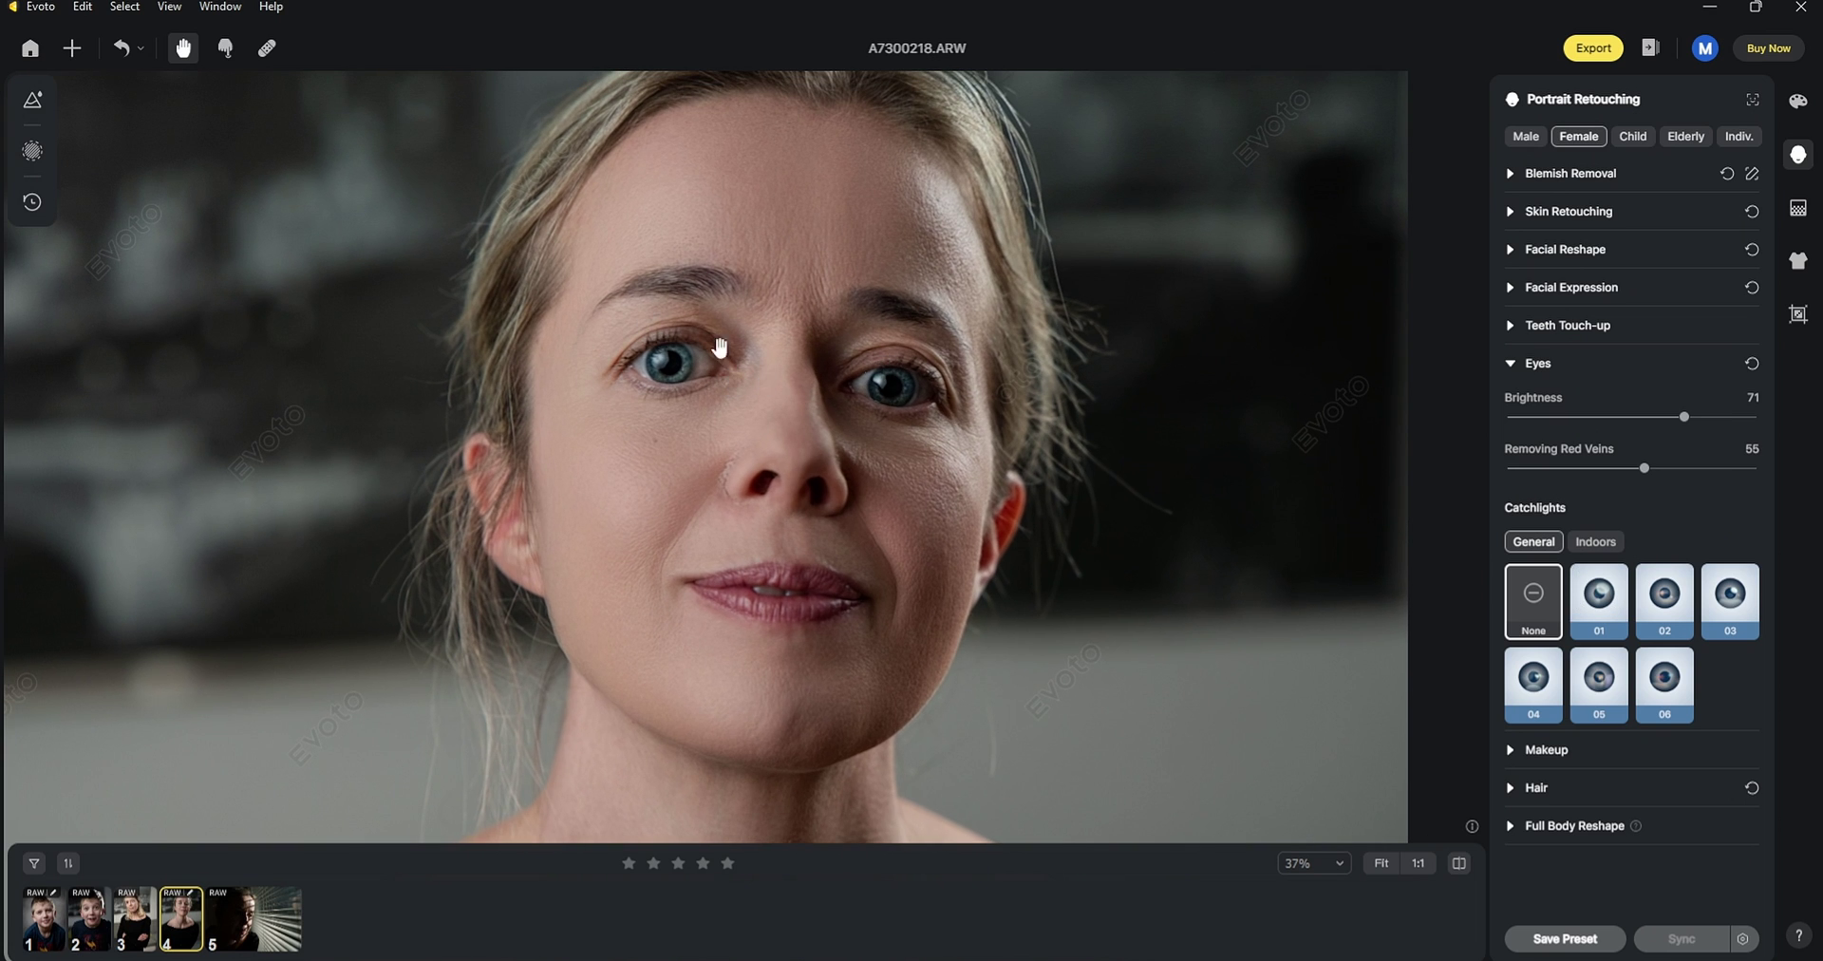
# Preview General and Indoors catchlight styles with a stronger Amount, then set catchlights to None.
pyautogui.click(1605, 600)
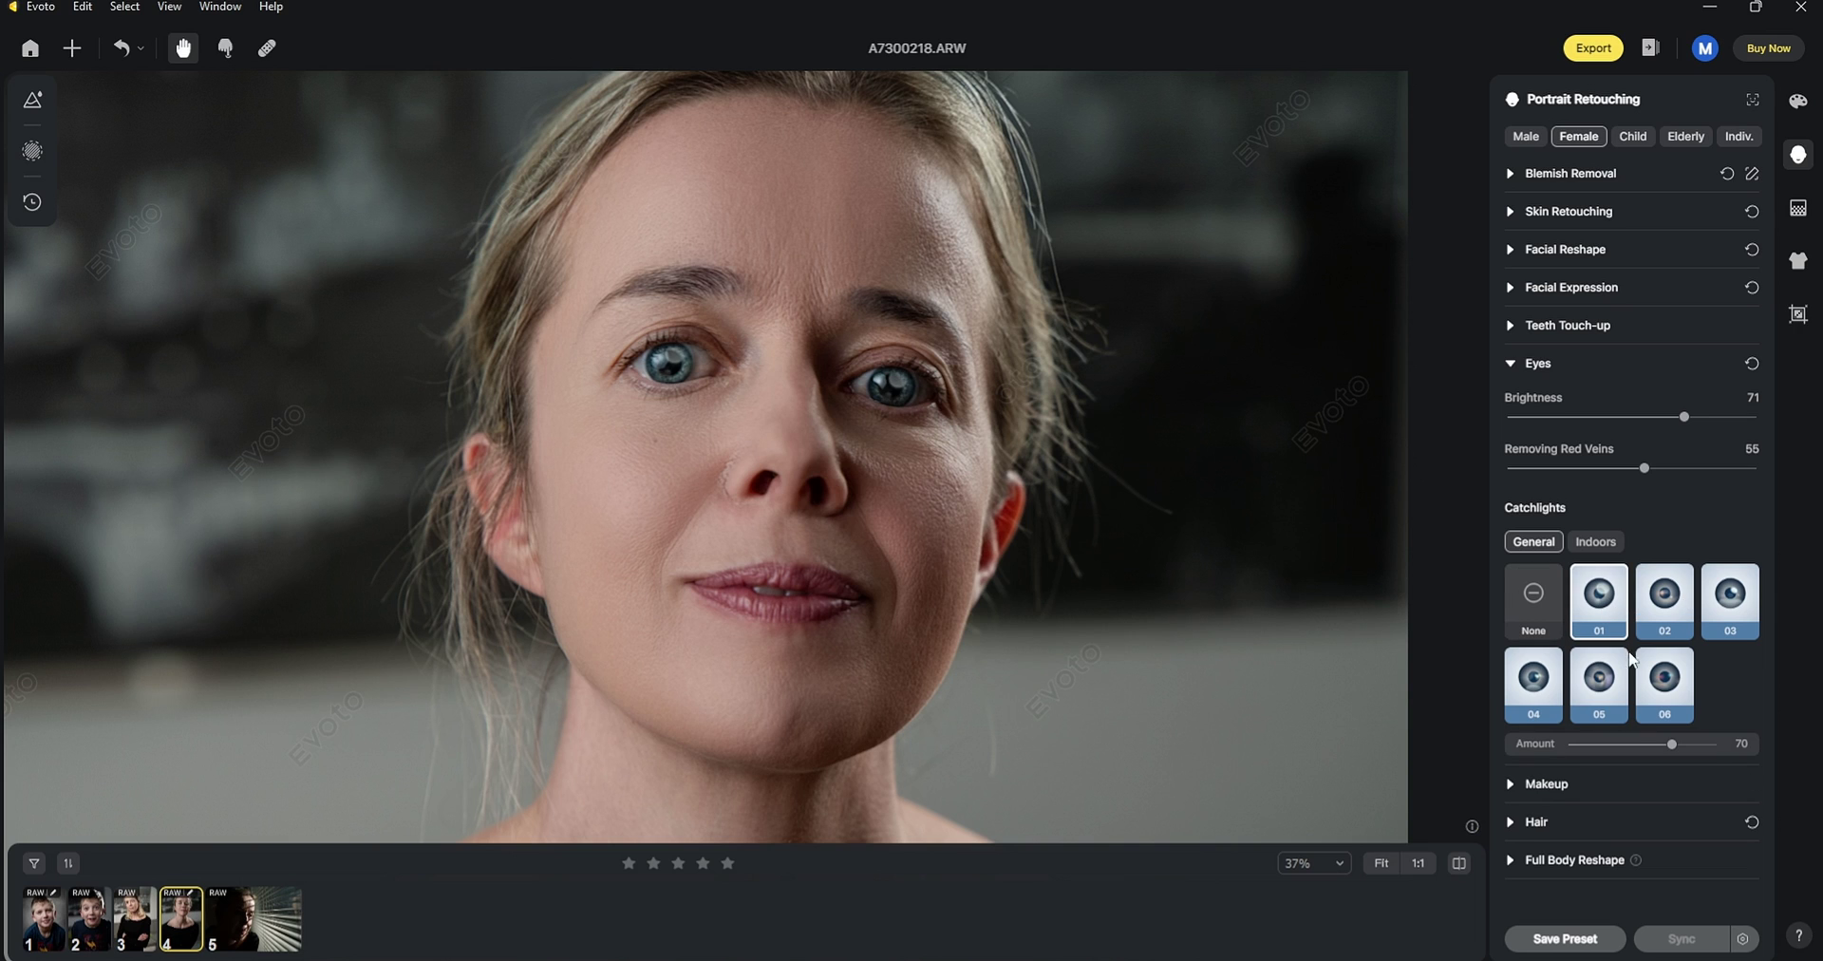
pyautogui.click(1660, 678)
pyautogui.press('Left')
pyautogui.press('Left')
pyautogui.moveTo(1607, 744); pyautogui.dragTo(1633, 744)
pyautogui.click(1612, 543)
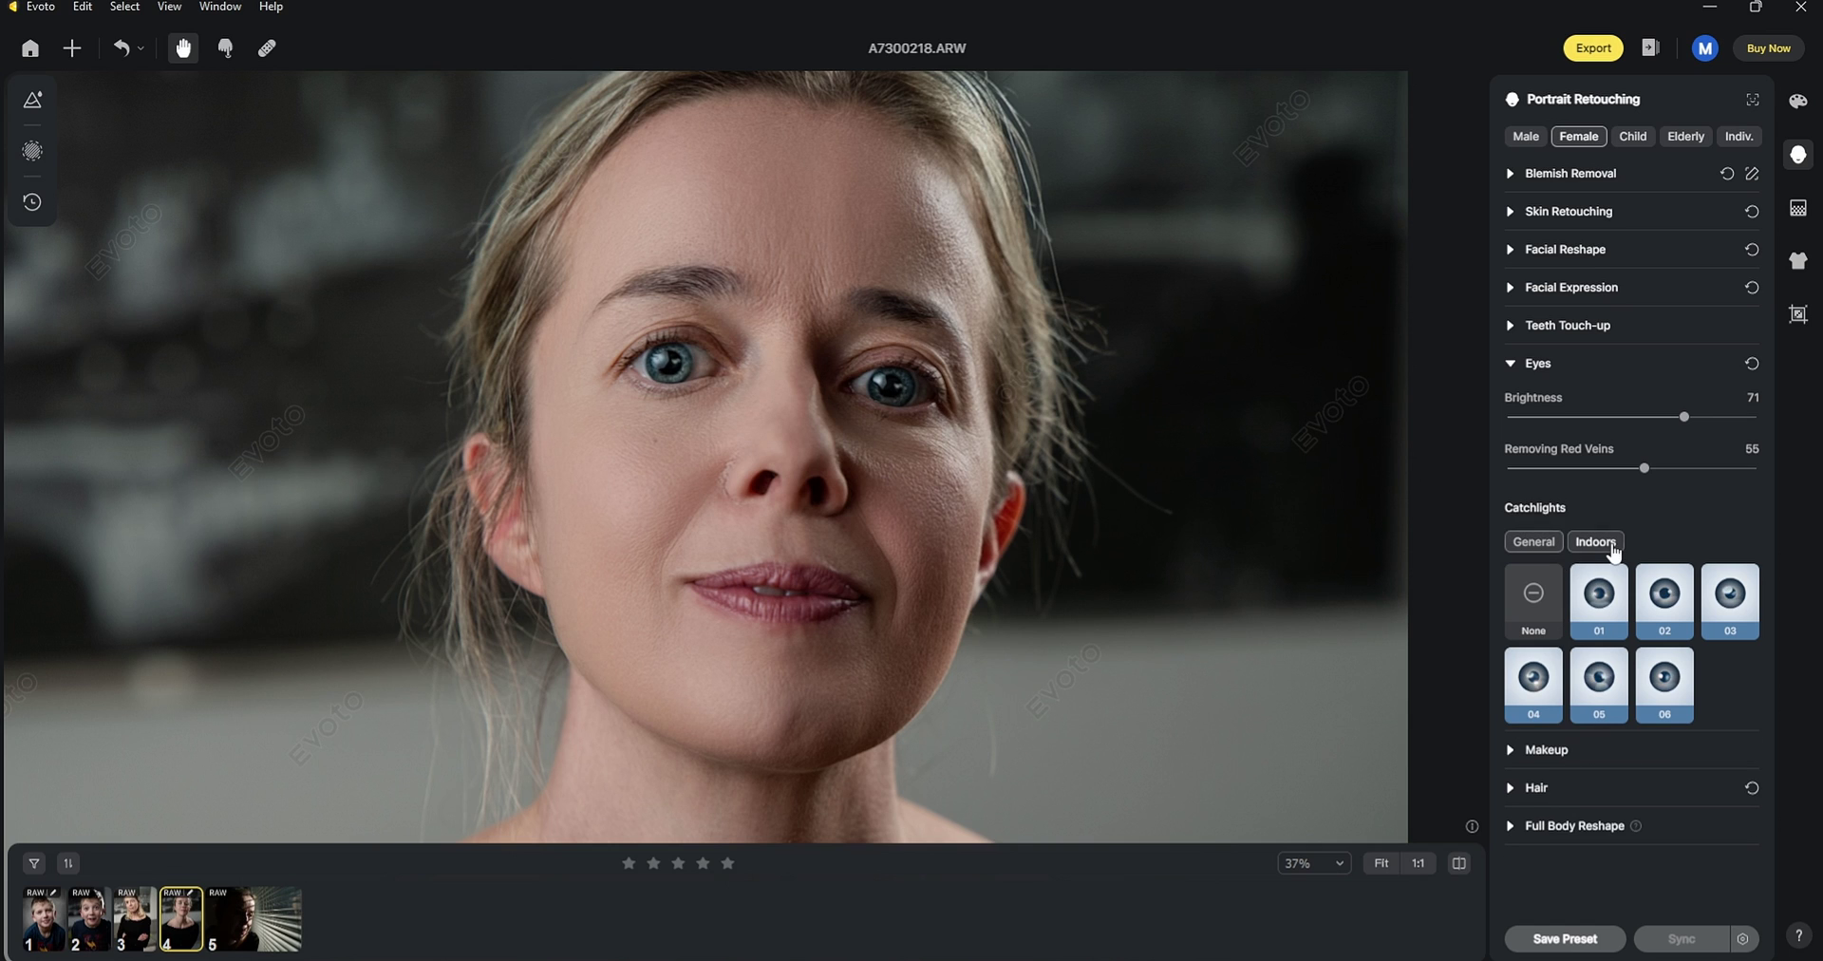
pyautogui.click(1599, 606)
pyautogui.click(1603, 680)
pyautogui.press('Left')
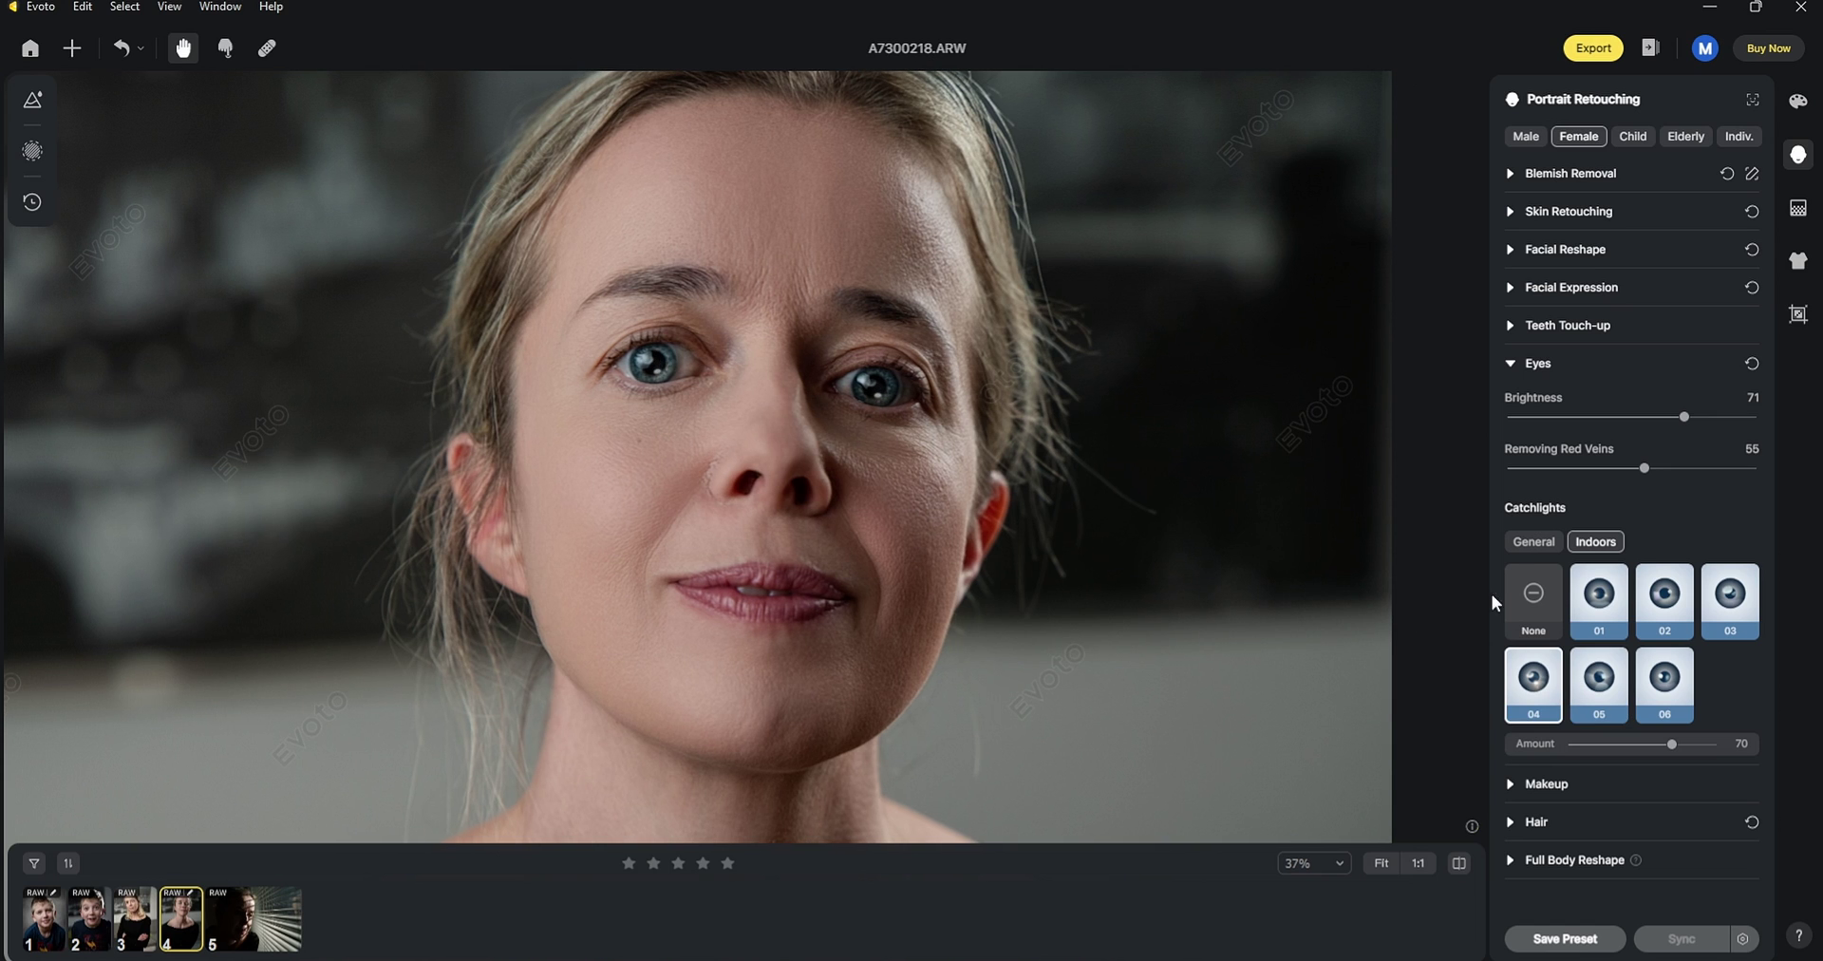
pyautogui.click(1529, 601)
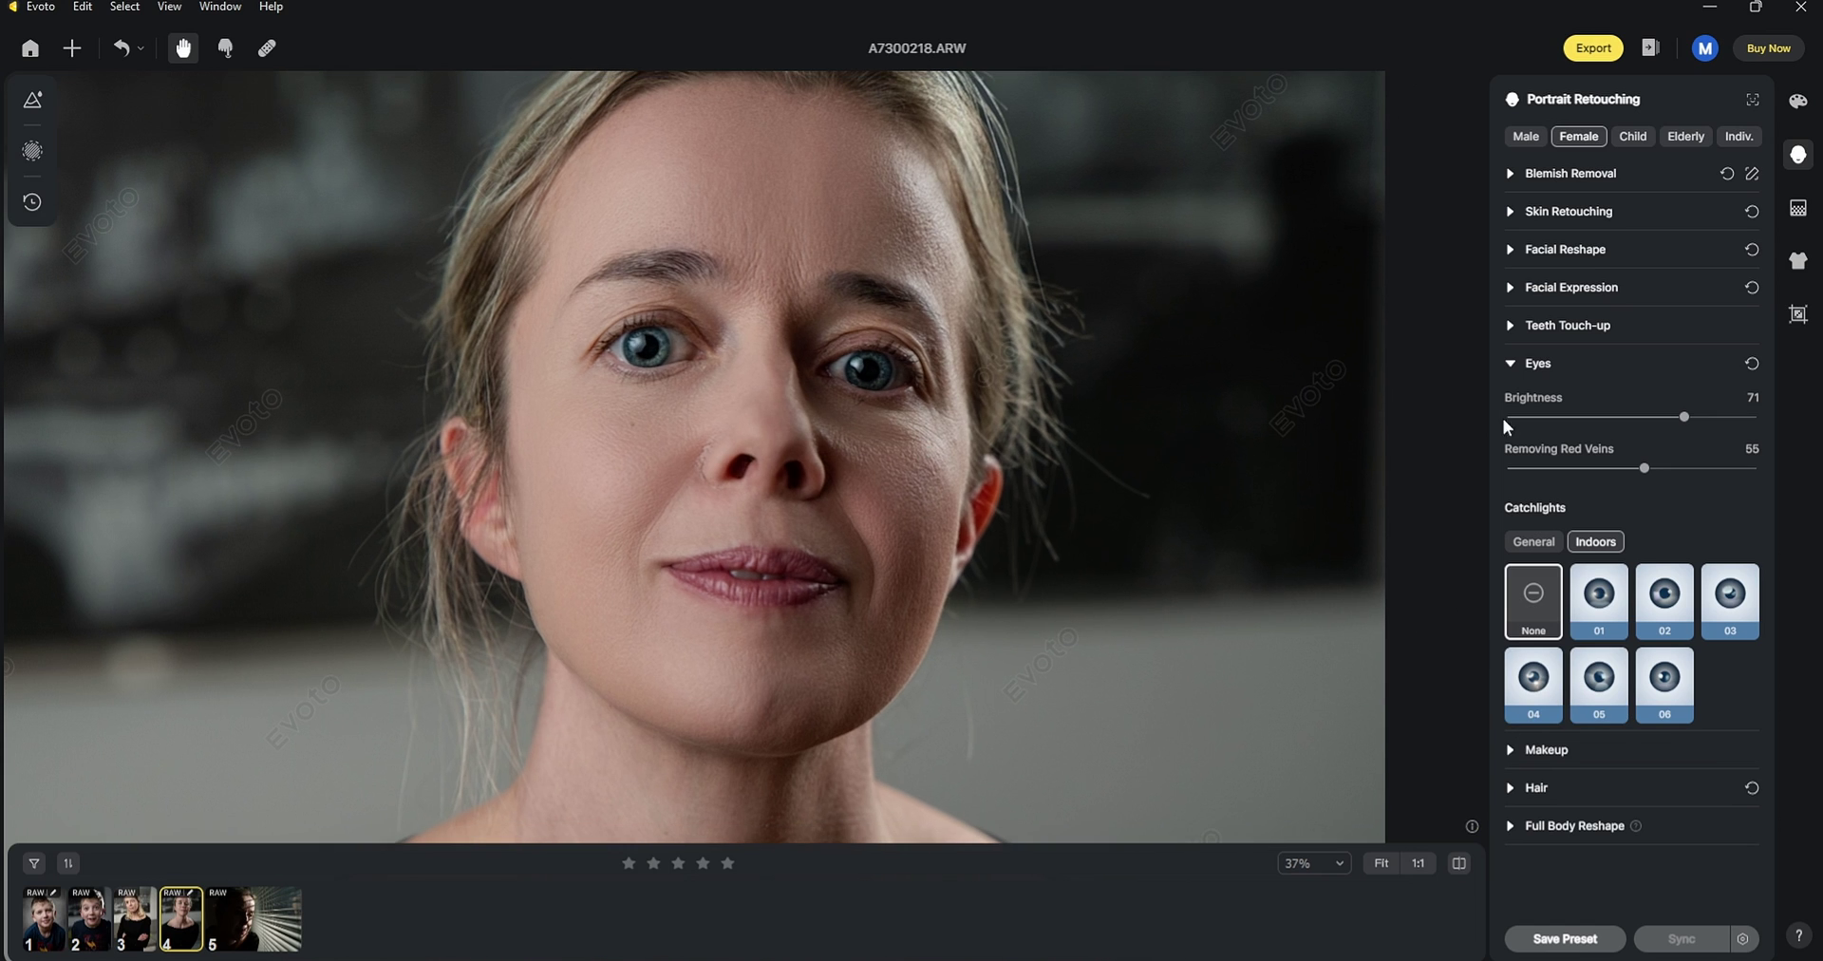
# Compare the Nude, Koi and Cat Eyes makeup suites, then apply Freckles.
pyautogui.click(1511, 365)
pyautogui.scroll(-3, 893, 389)
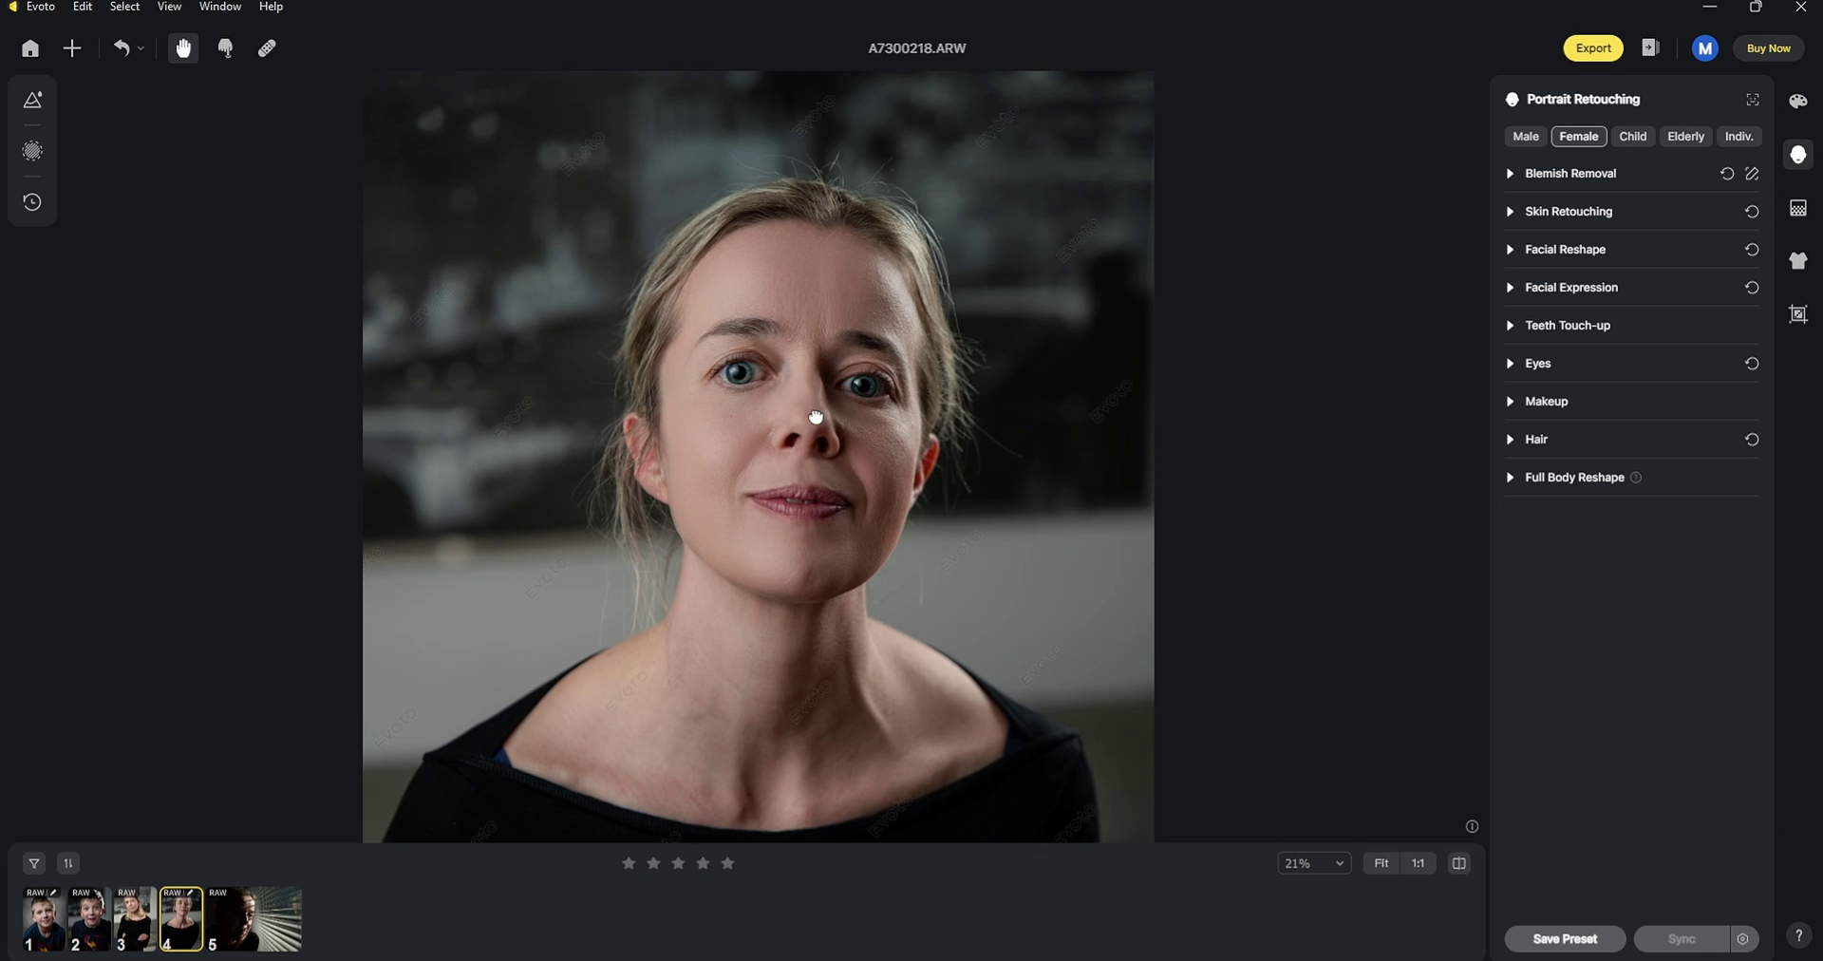
pyautogui.click(1508, 402)
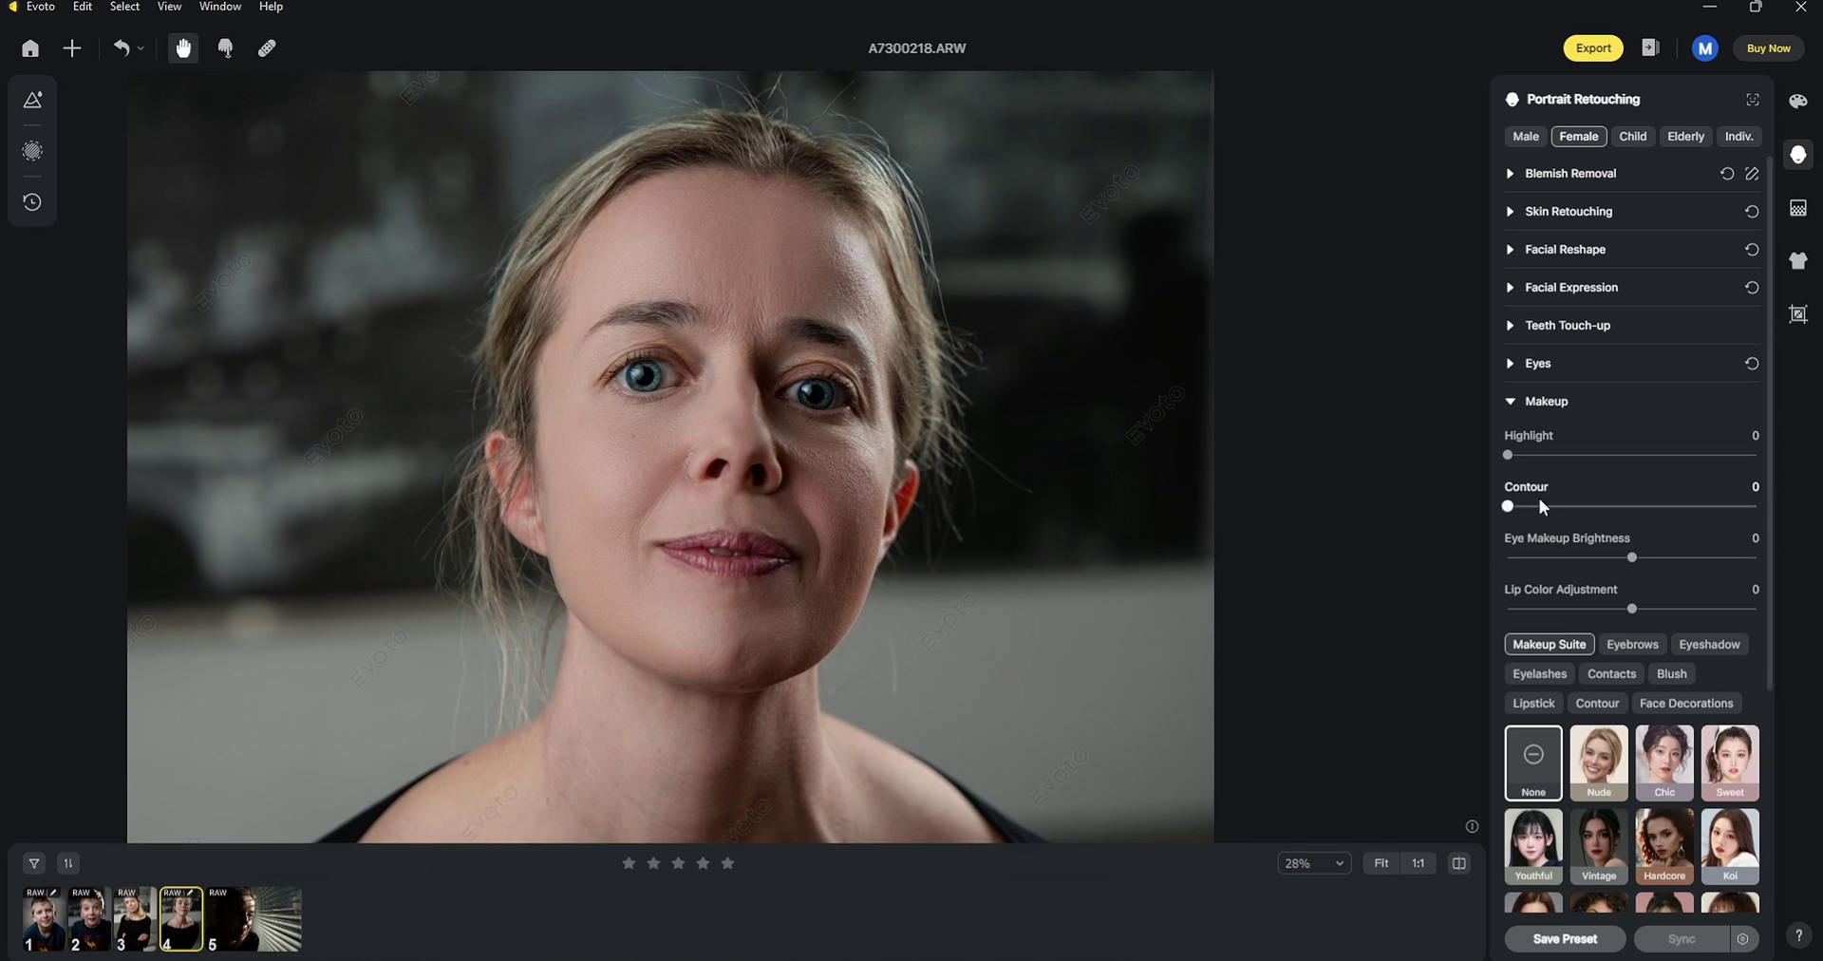
pyautogui.scroll(-3, 1743, 484)
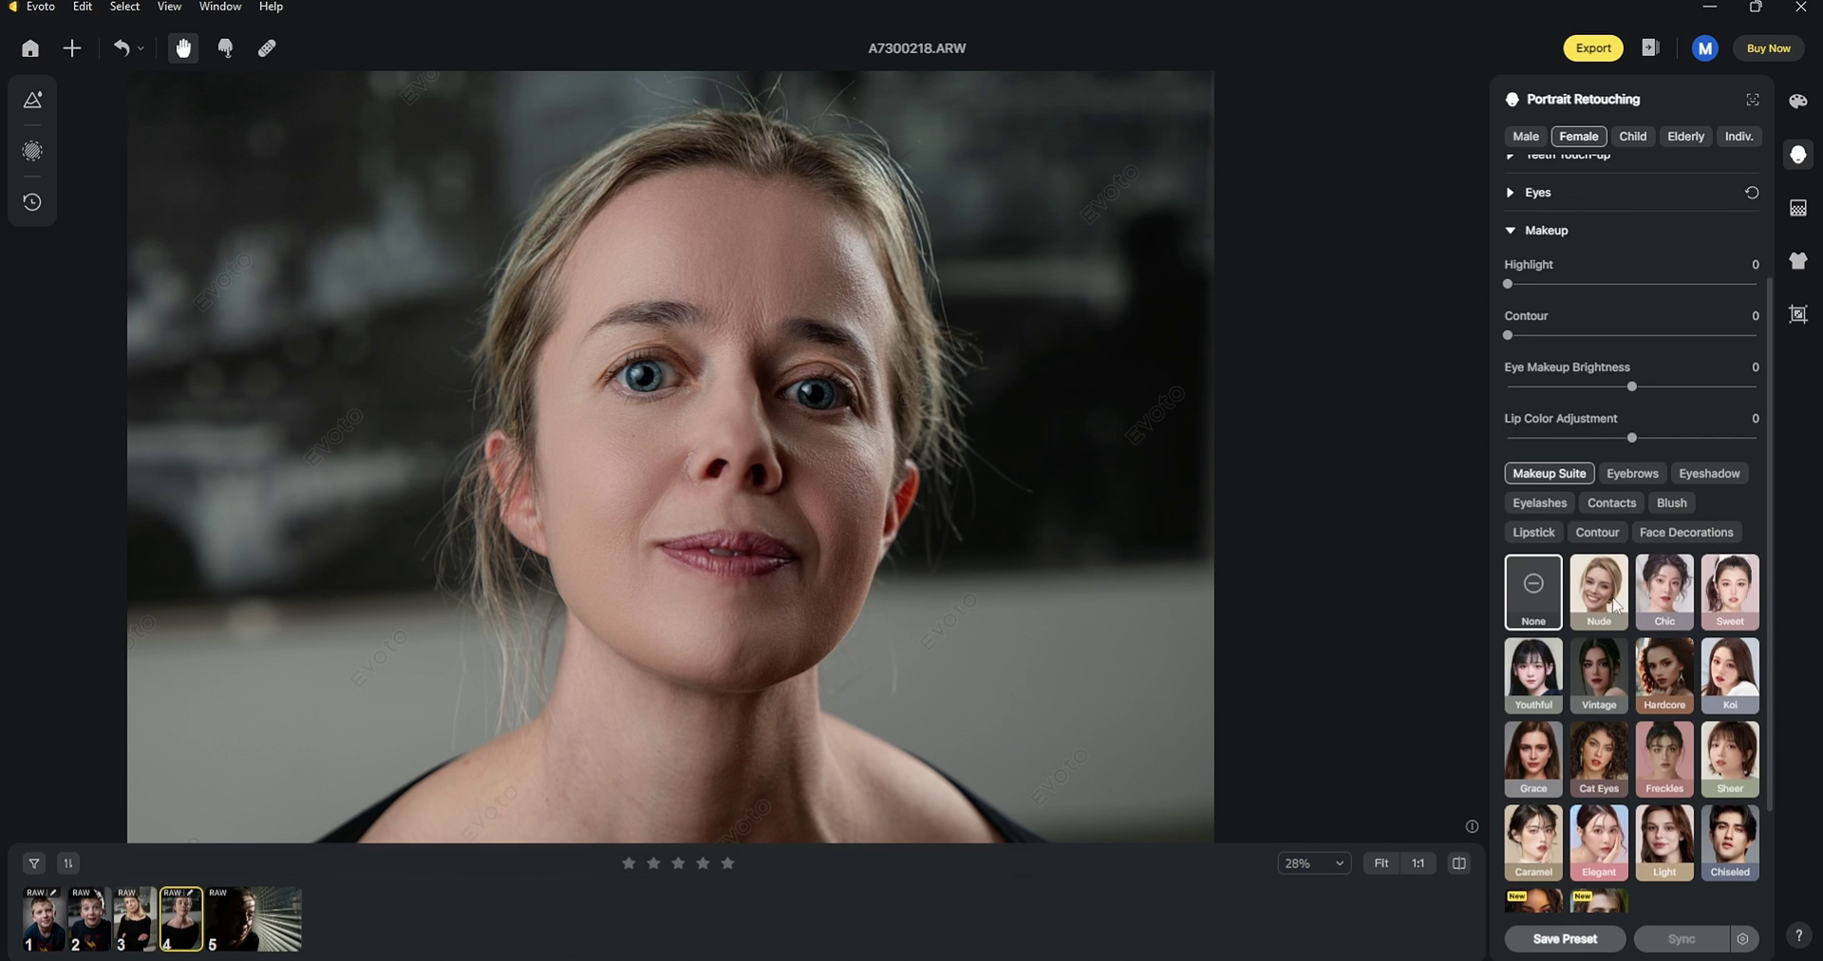
pyautogui.click(1609, 603)
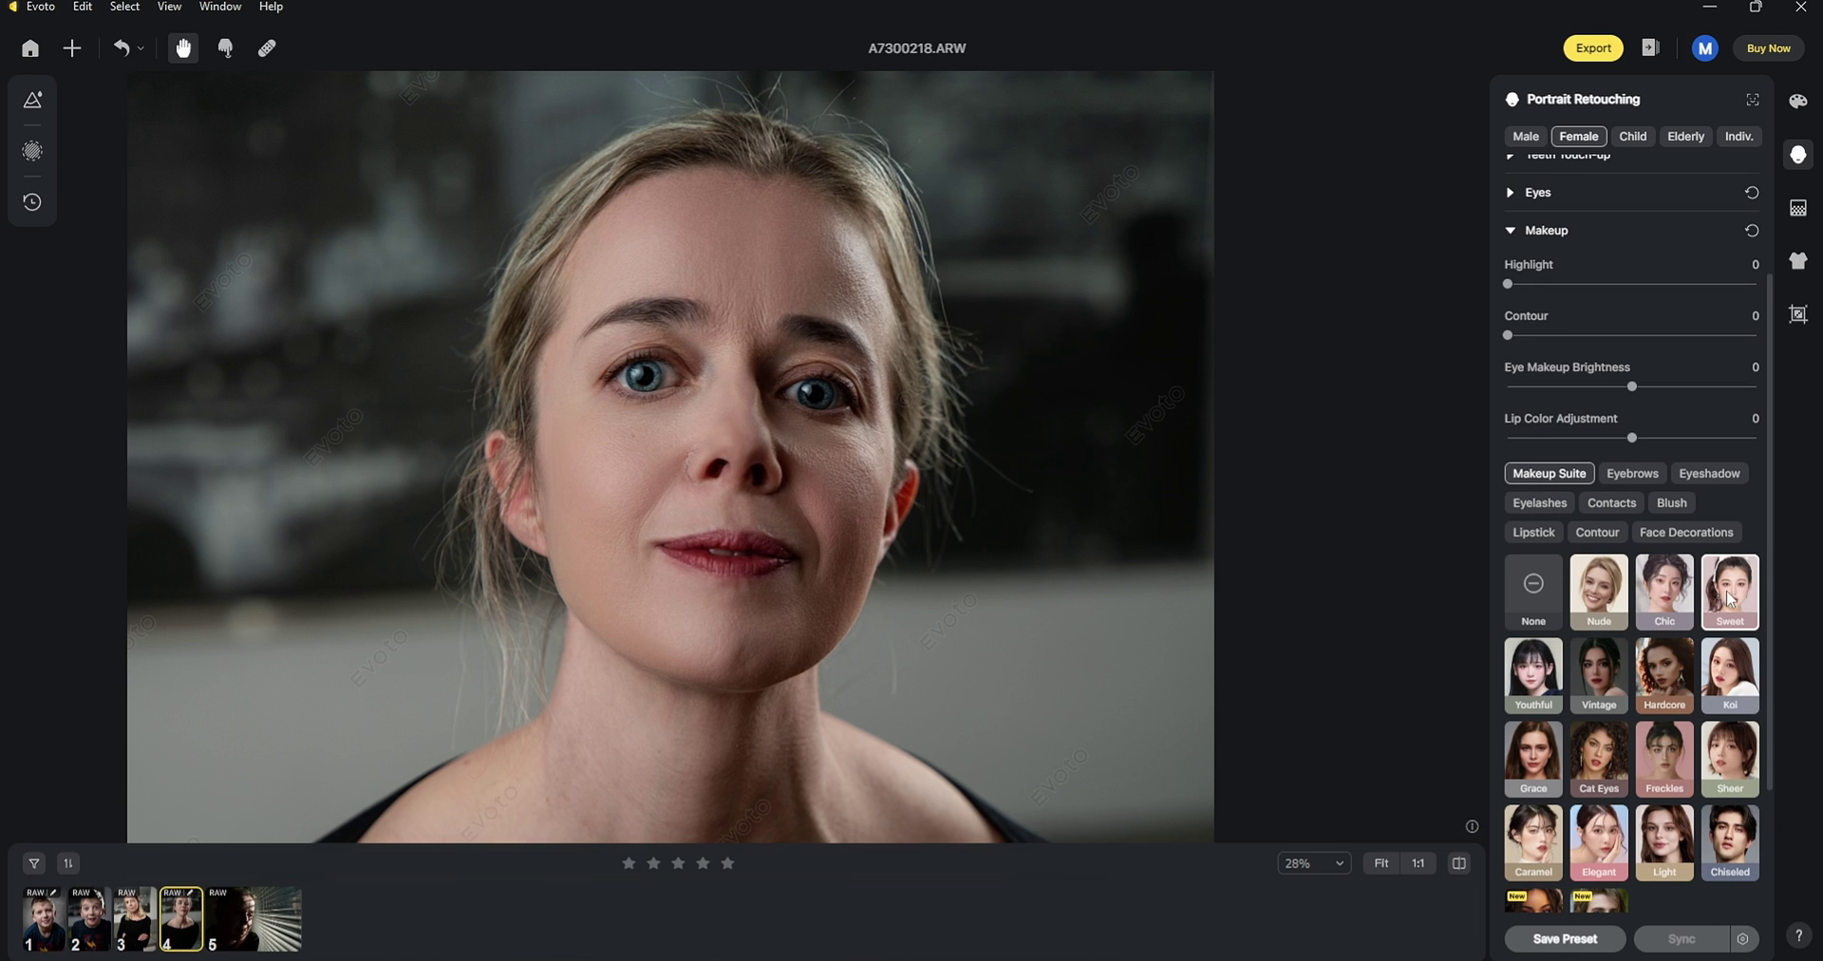
pyautogui.click(1736, 675)
pyautogui.click(1587, 761)
pyautogui.click(1656, 759)
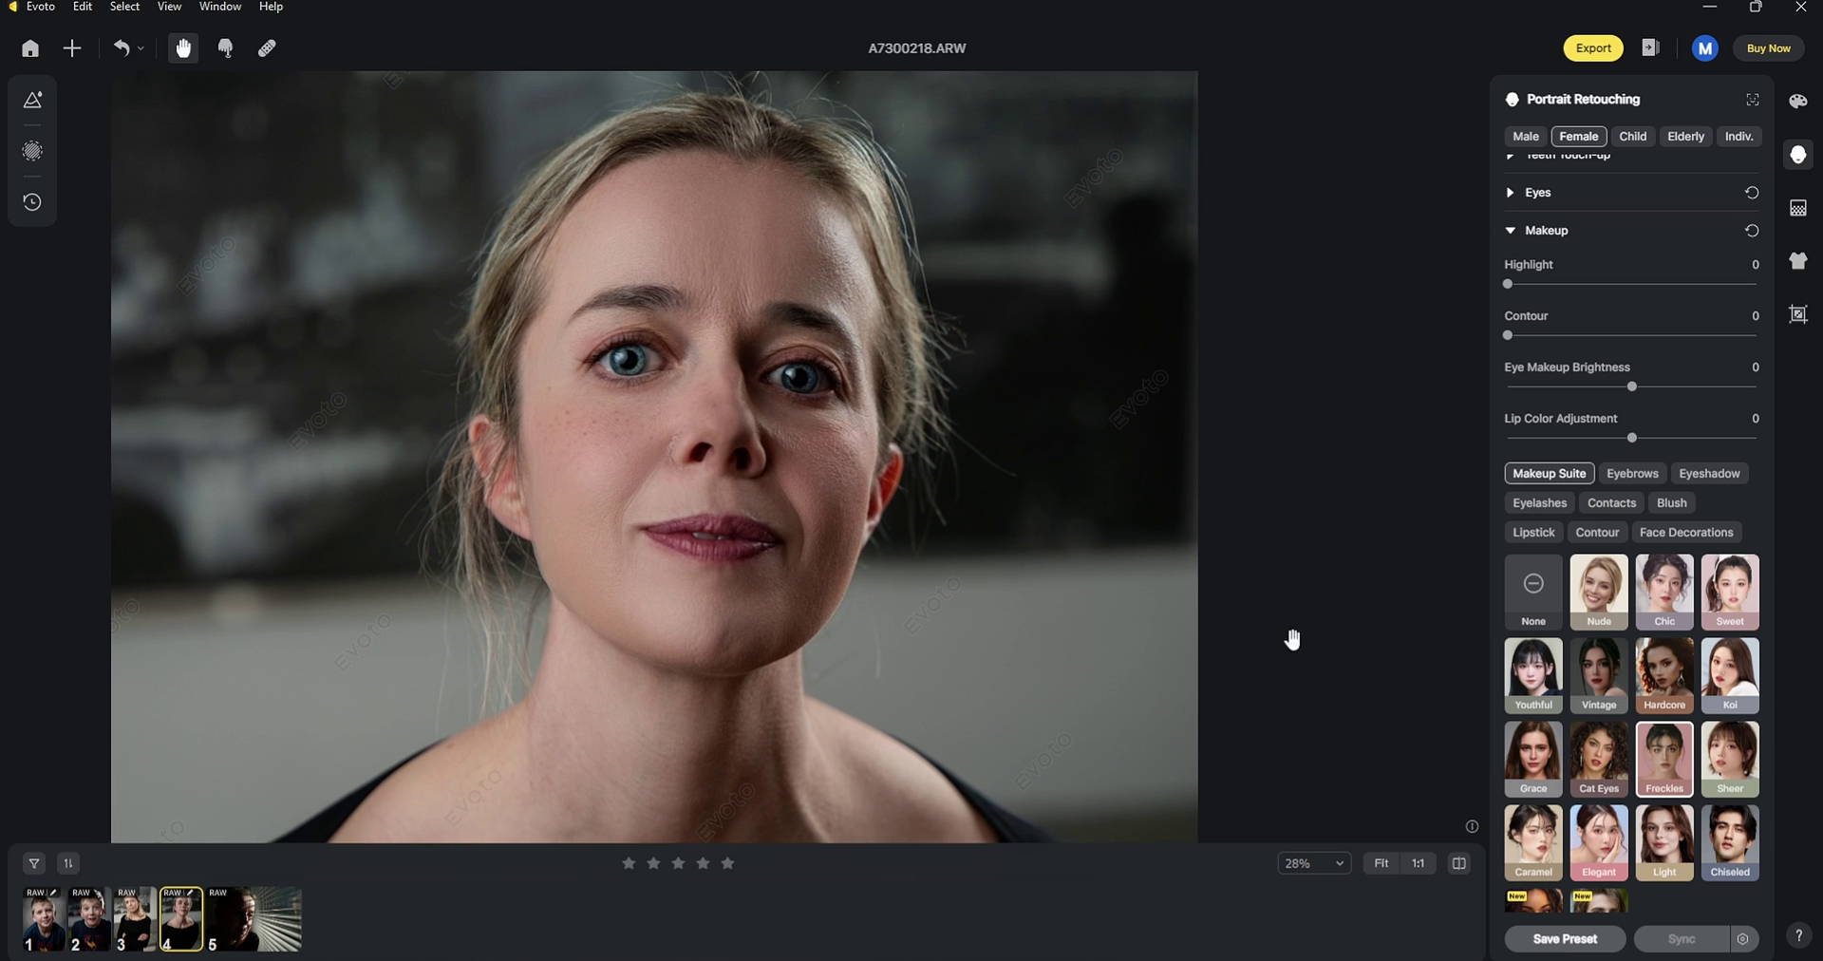
# Try eyebrow styles 01, 02 and 03 on the woman.
pyautogui.click(1633, 473)
pyautogui.click(1604, 703)
pyautogui.click(1664, 703)
pyautogui.click(1732, 707)
pyautogui.click(1605, 722)
pyautogui.click(1548, 799)
# Compare eyeshadow styles 04, 07 and 03, ending on eyeshadow style 01.
pyautogui.click(1707, 589)
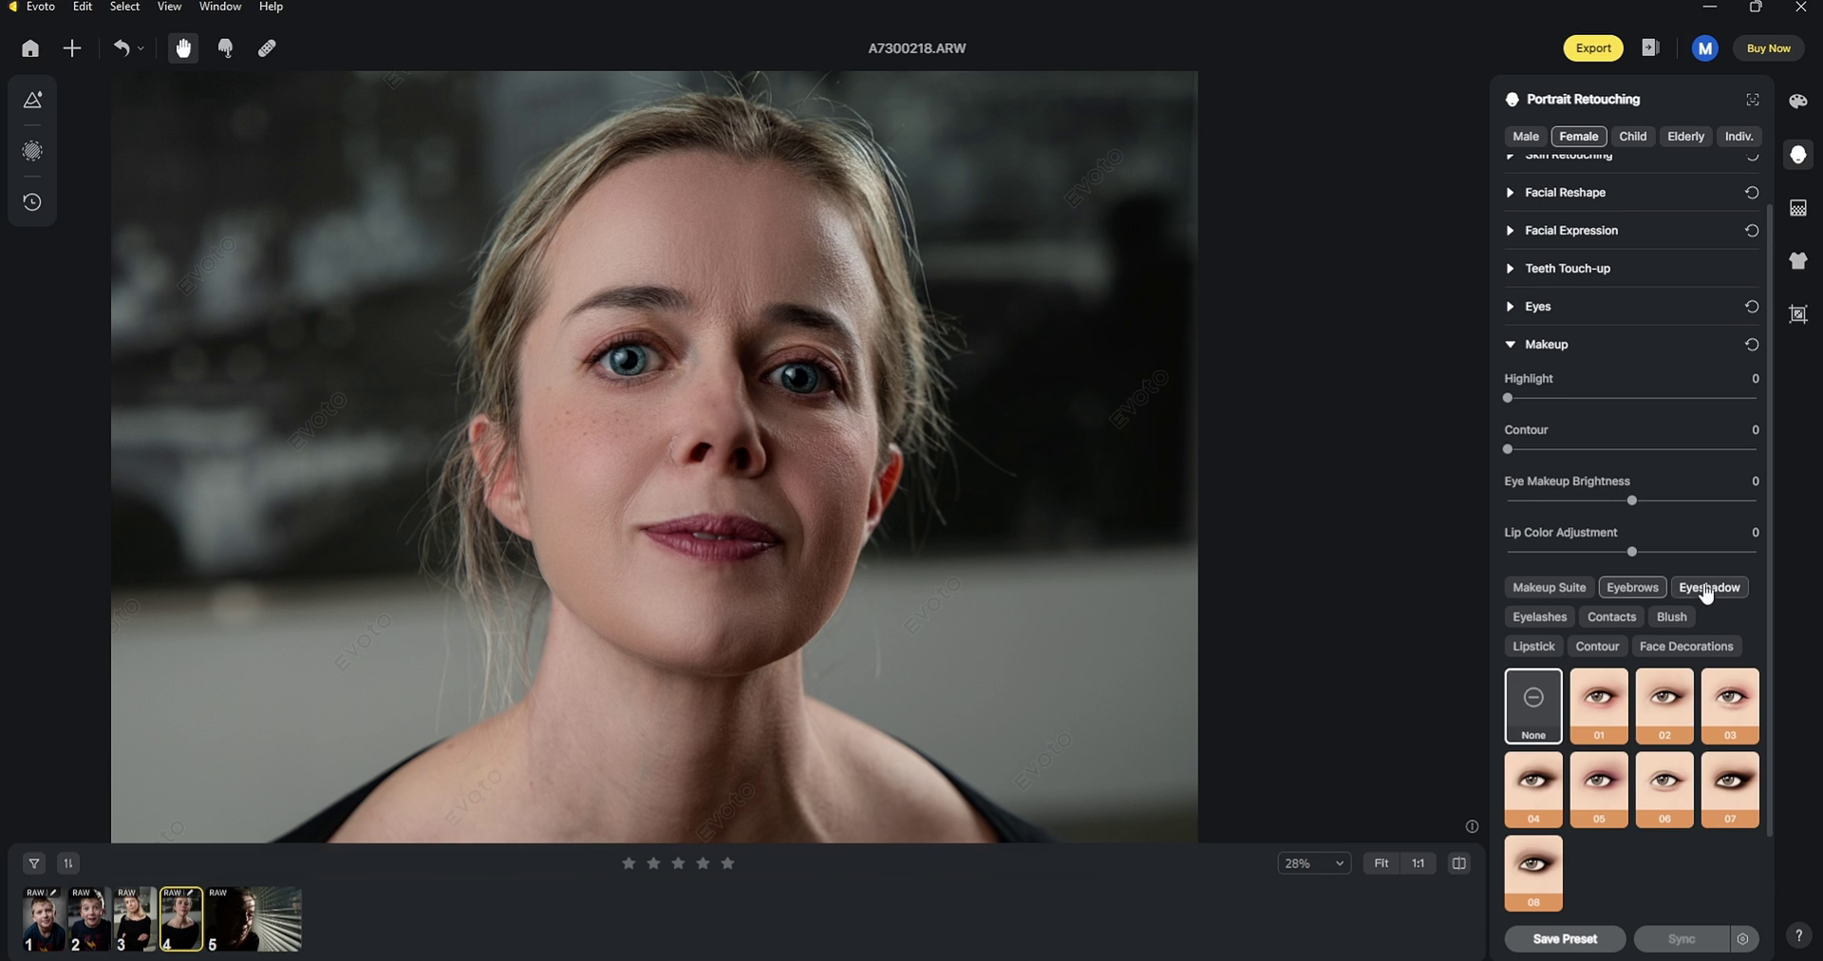
pyautogui.click(1604, 707)
pyautogui.click(1534, 788)
pyautogui.click(1602, 786)
pyautogui.click(1721, 774)
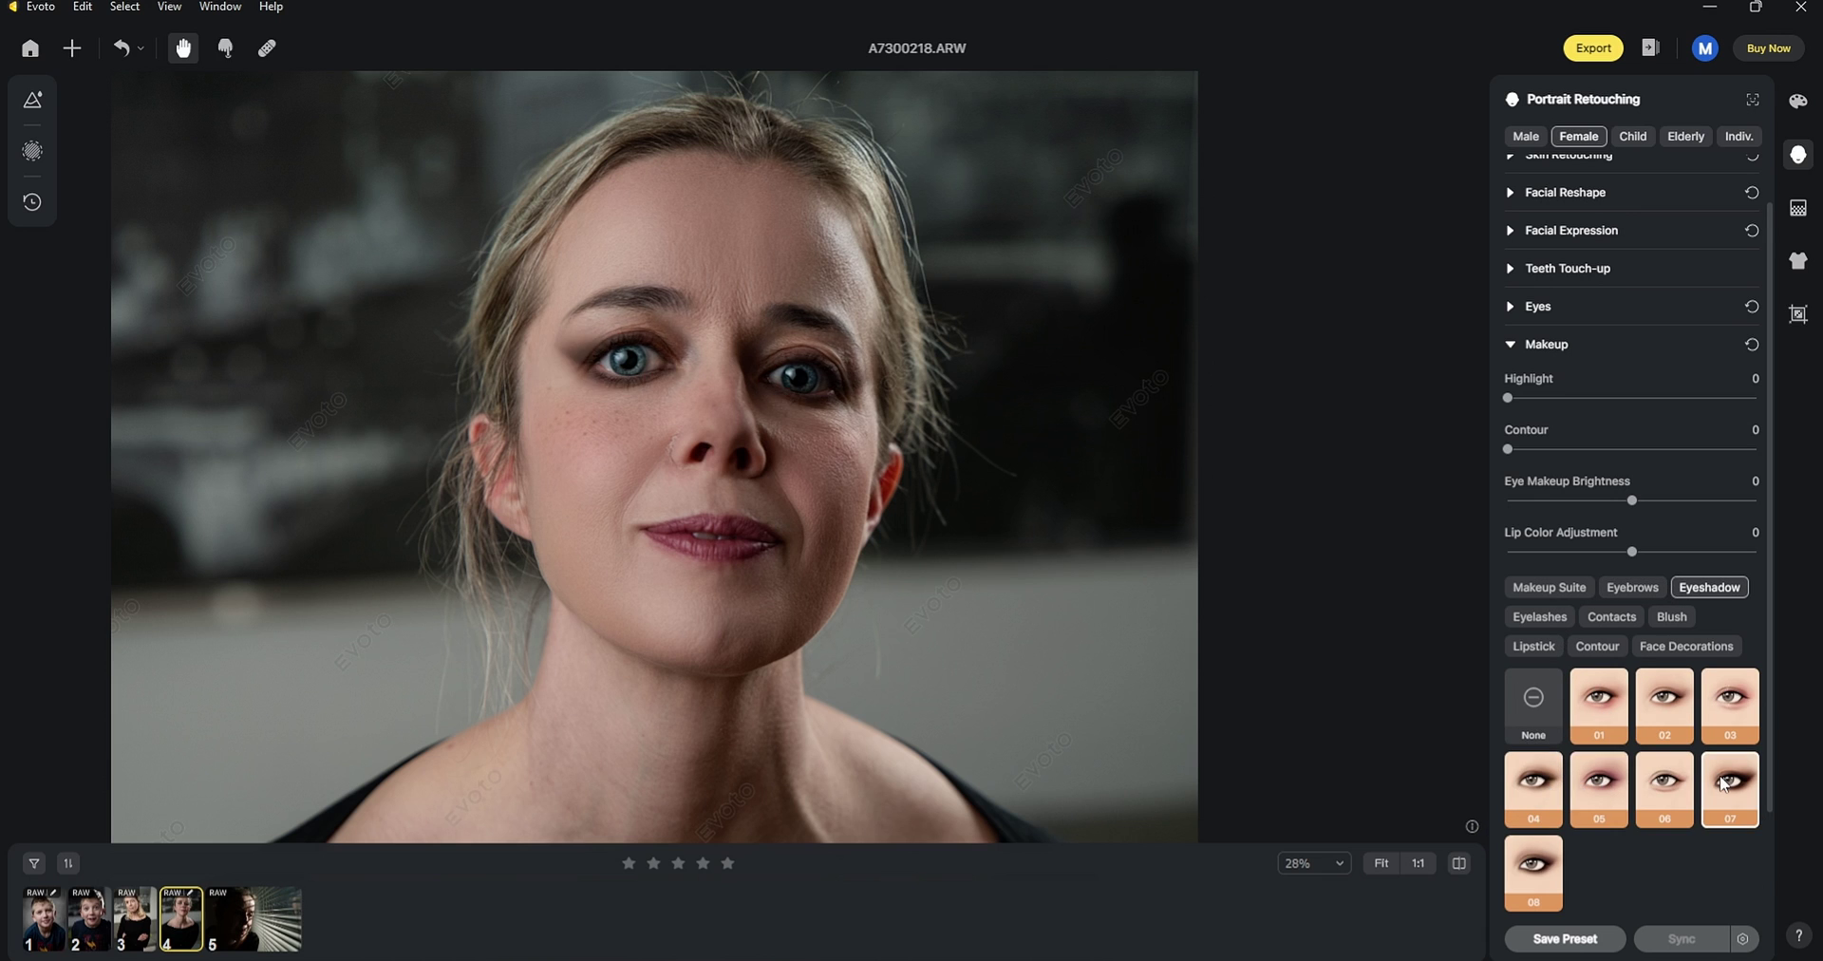
pyautogui.click(1743, 710)
pyautogui.click(1607, 707)
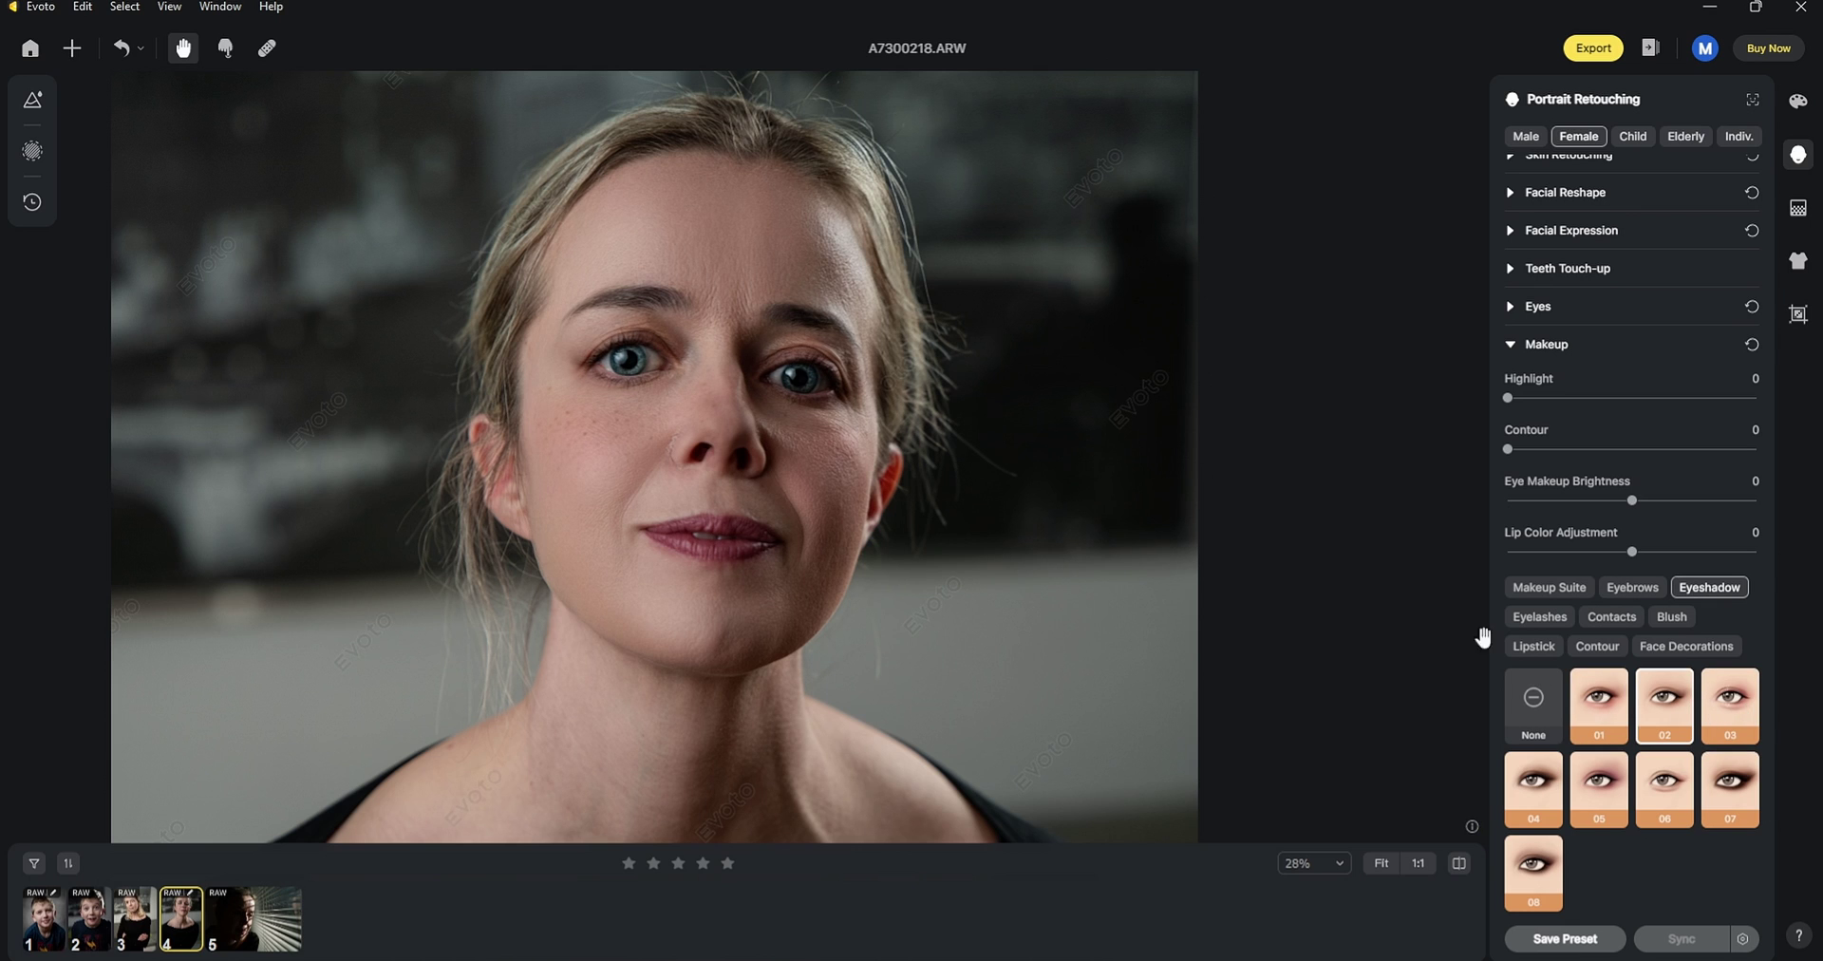
# Compare eyelash styles 02, 03, 04 and 07, settling on eyelash style 01.
pyautogui.click(1539, 616)
pyautogui.click(1612, 714)
pyautogui.click(1667, 712)
pyautogui.click(1723, 710)
pyautogui.click(1730, 787)
pyautogui.scroll(2, 580, 323)
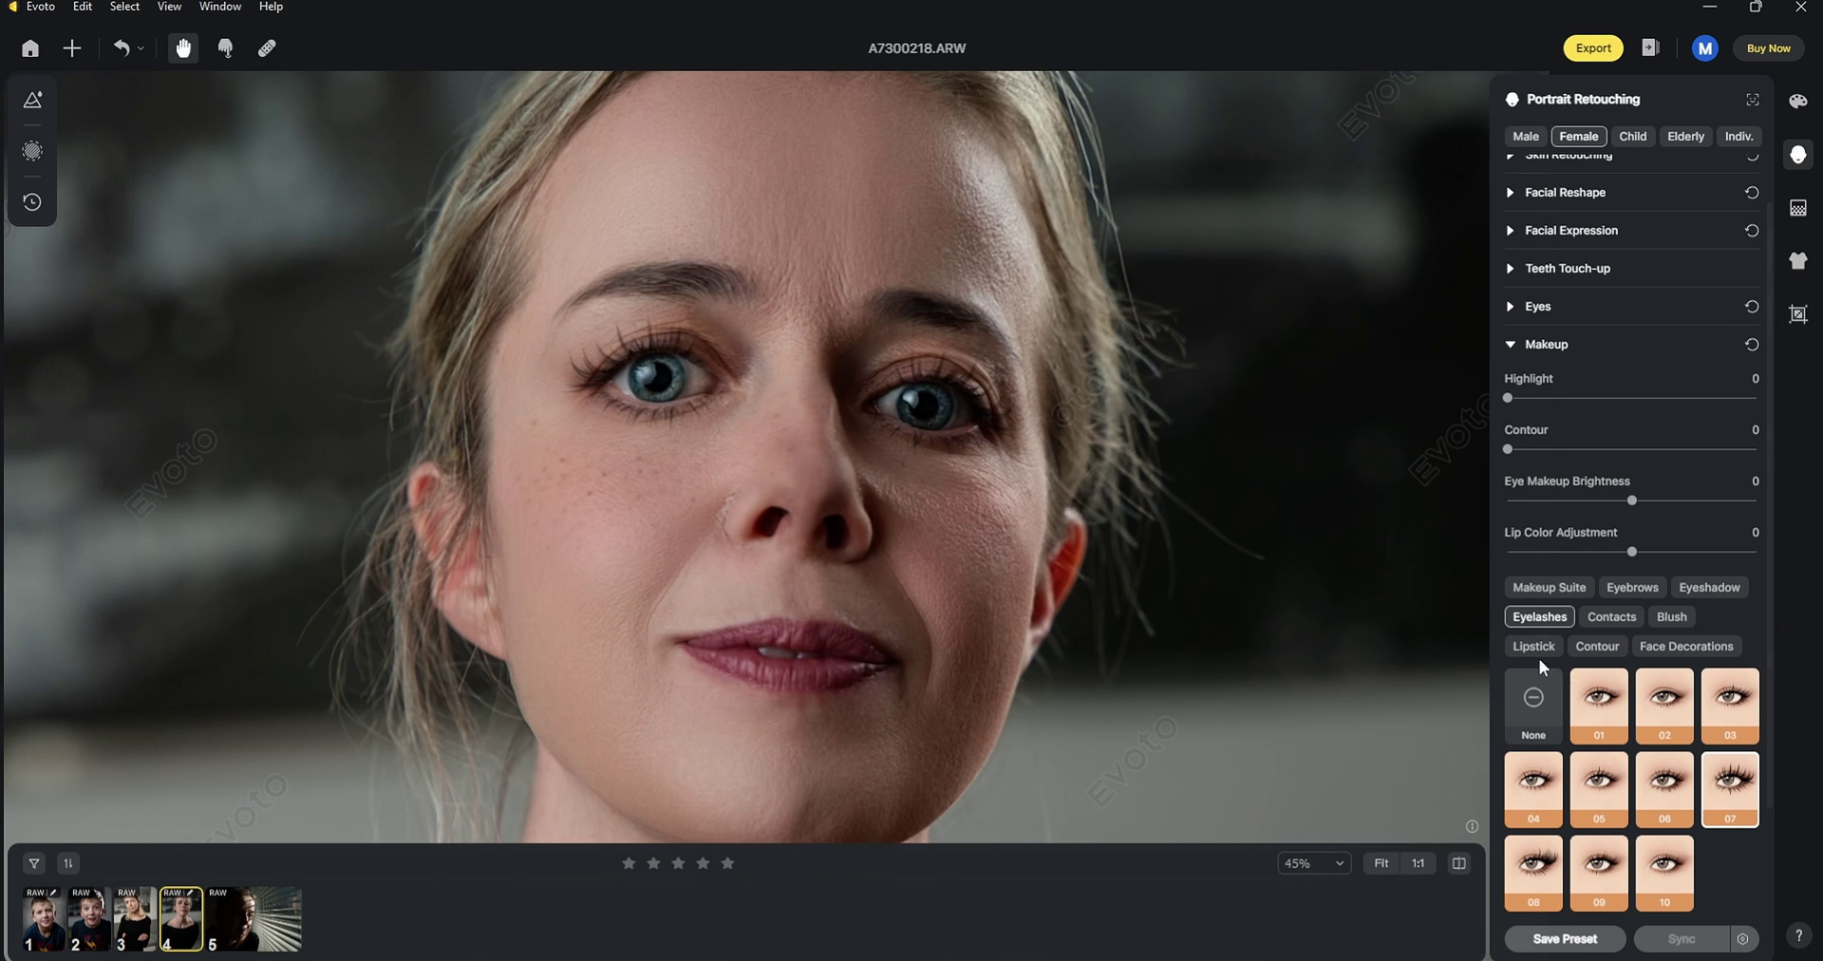
pyautogui.click(1599, 702)
pyautogui.click(1538, 786)
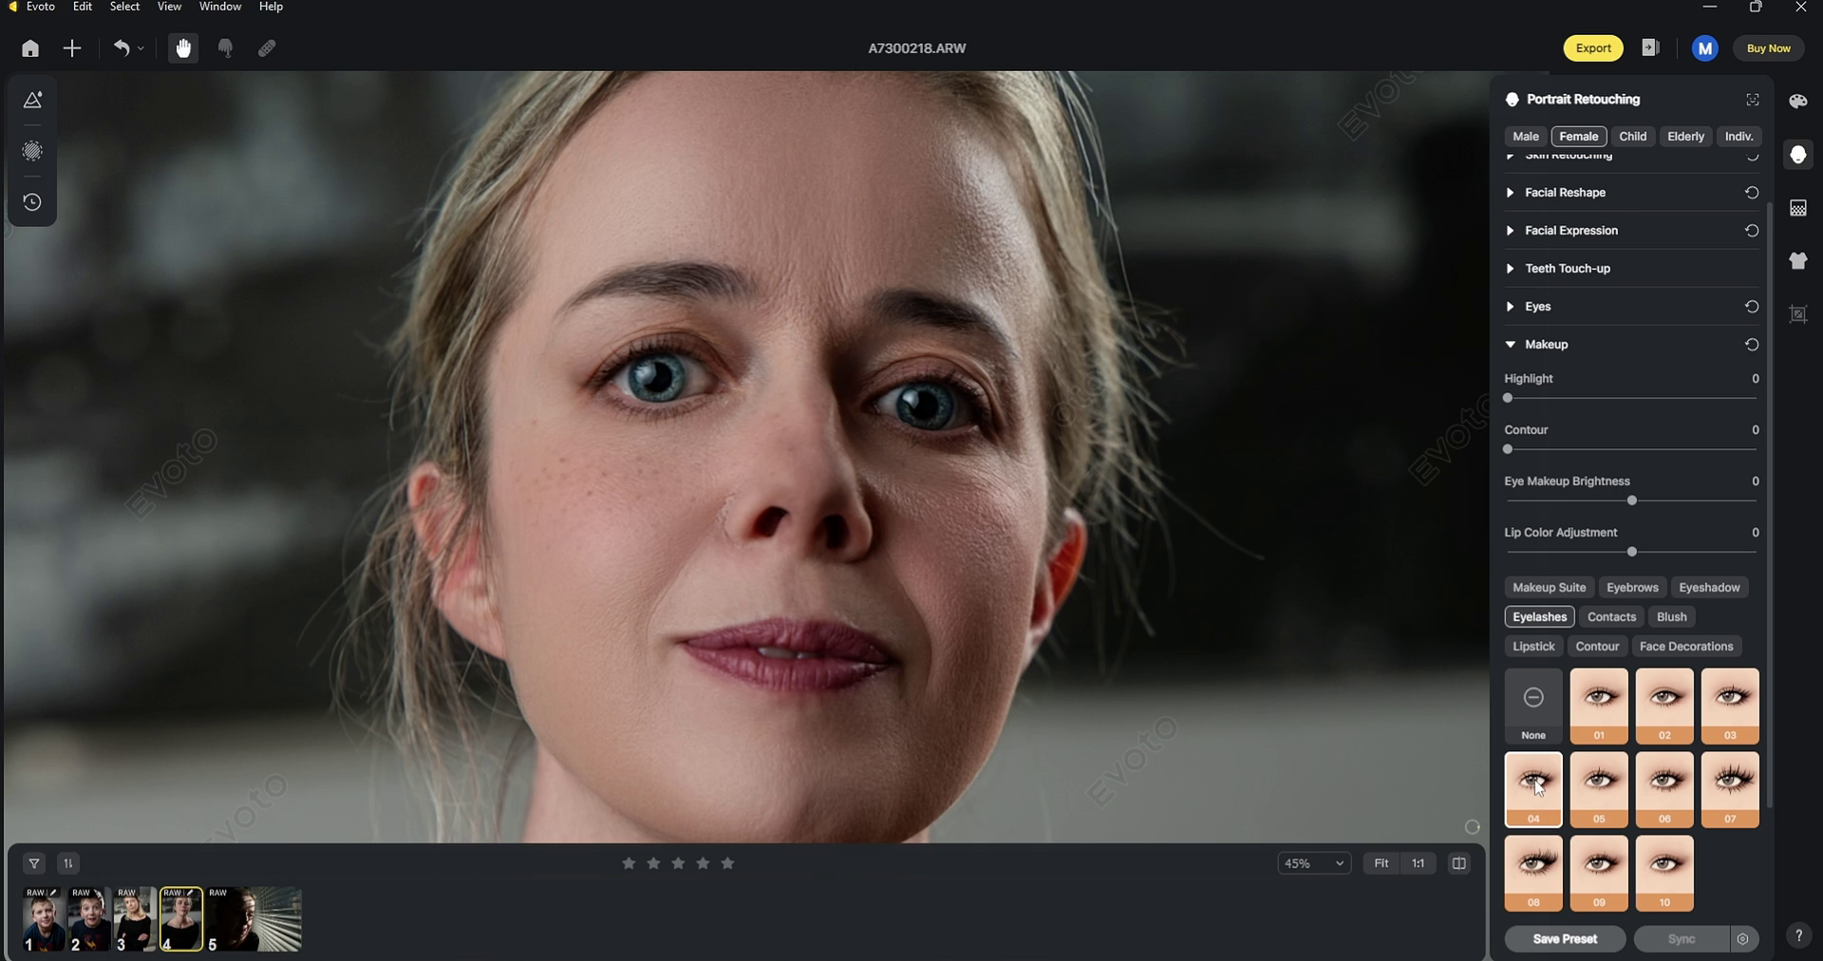
pyautogui.click(1604, 714)
pyautogui.scroll(2, 713, 497)
pyautogui.scroll(1, 527, 441)
pyautogui.scroll(-4, 527, 442)
pyautogui.scroll(1, 651, 493)
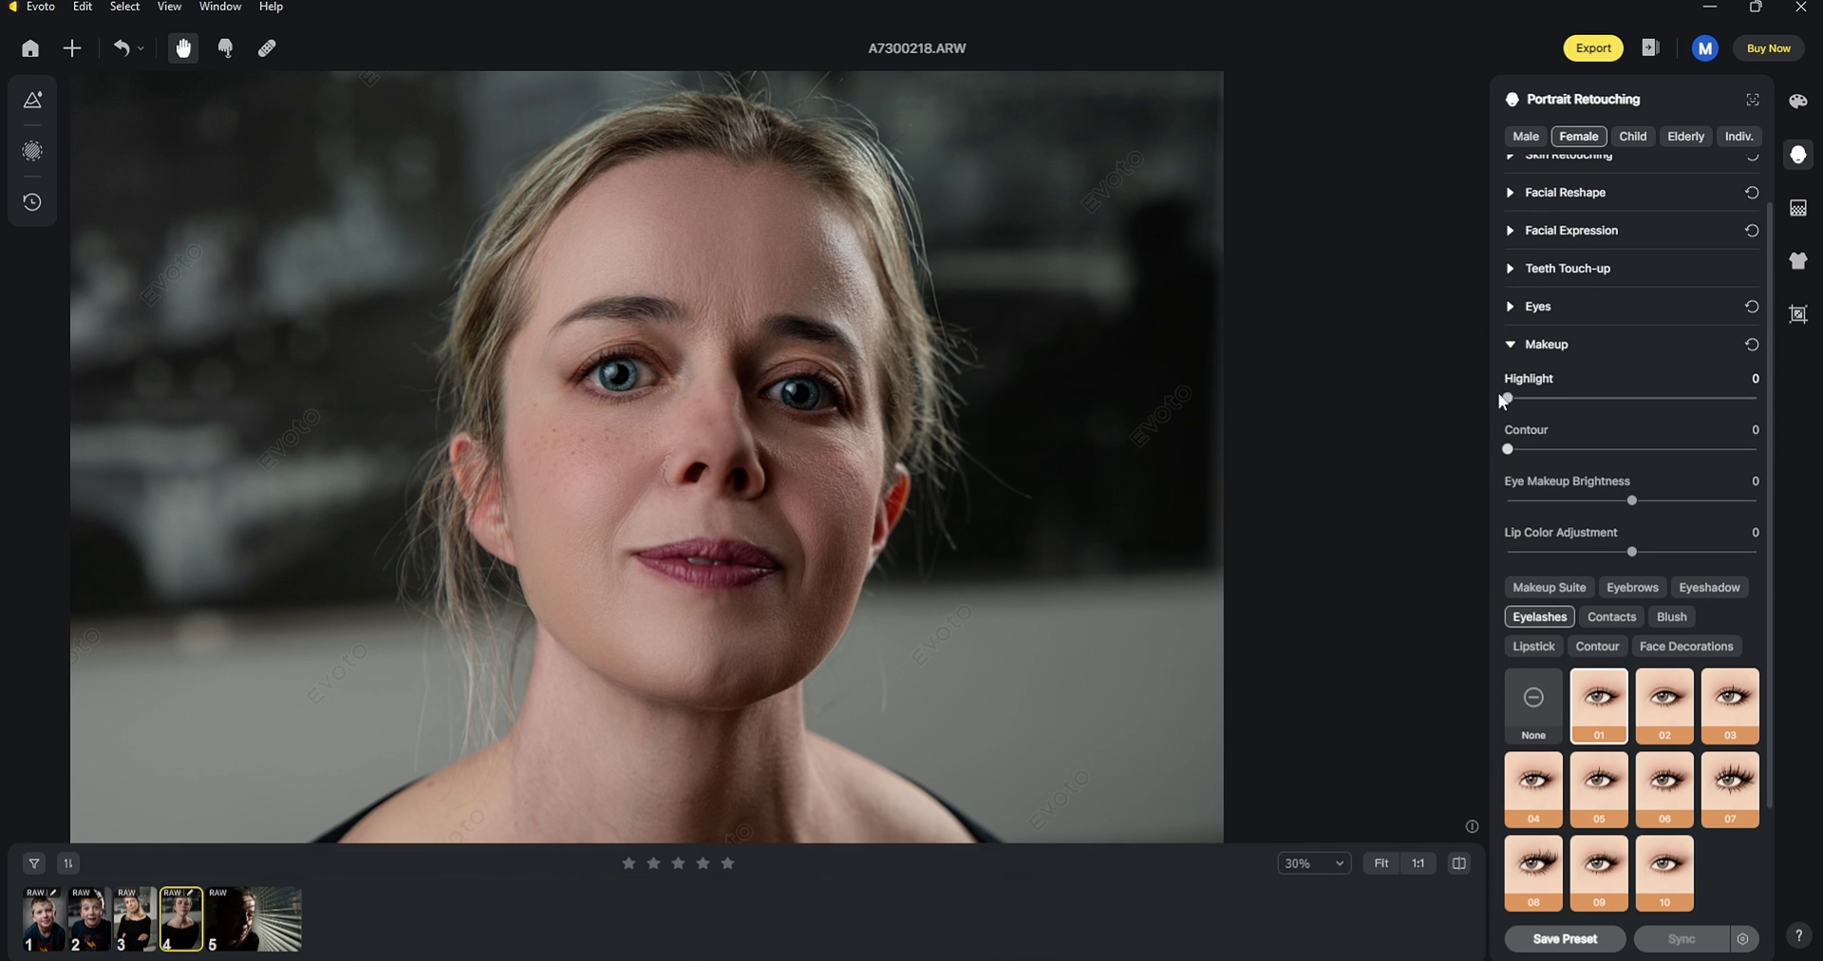
pyautogui.scroll(-1, 1644, 769)
# Try several contact lenses and settle on green contact lens 05.
pyautogui.click(1621, 567)
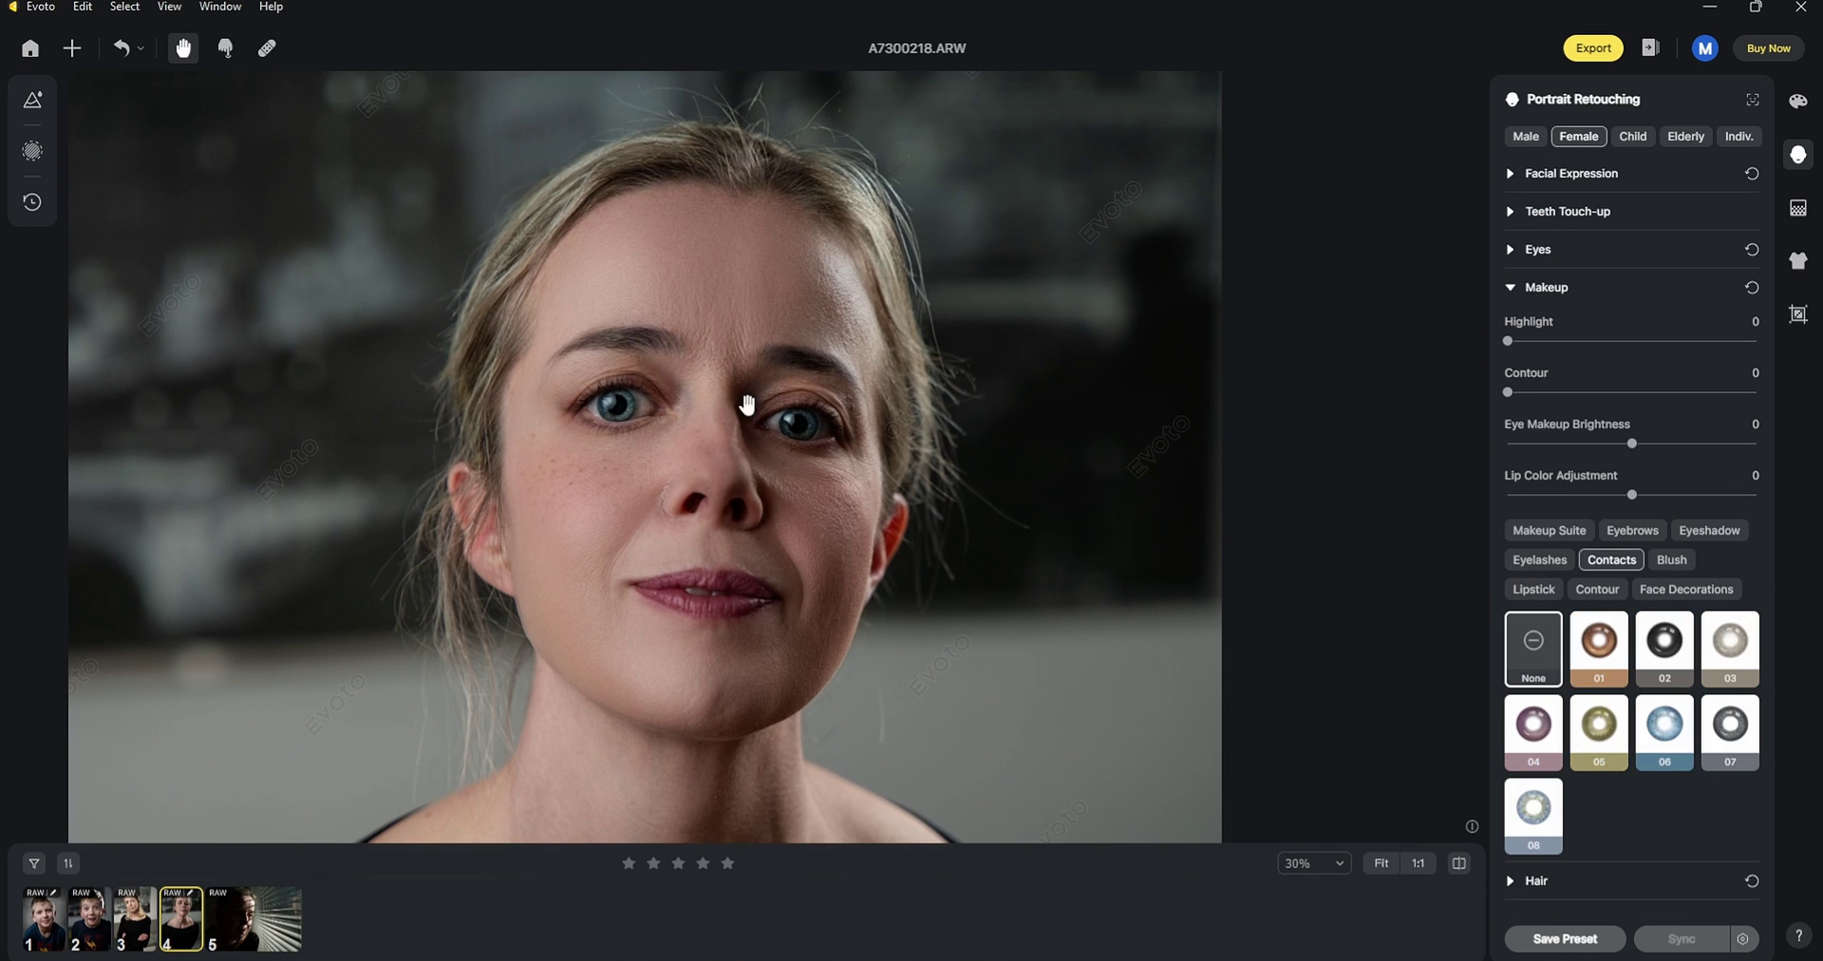
pyautogui.click(1676, 738)
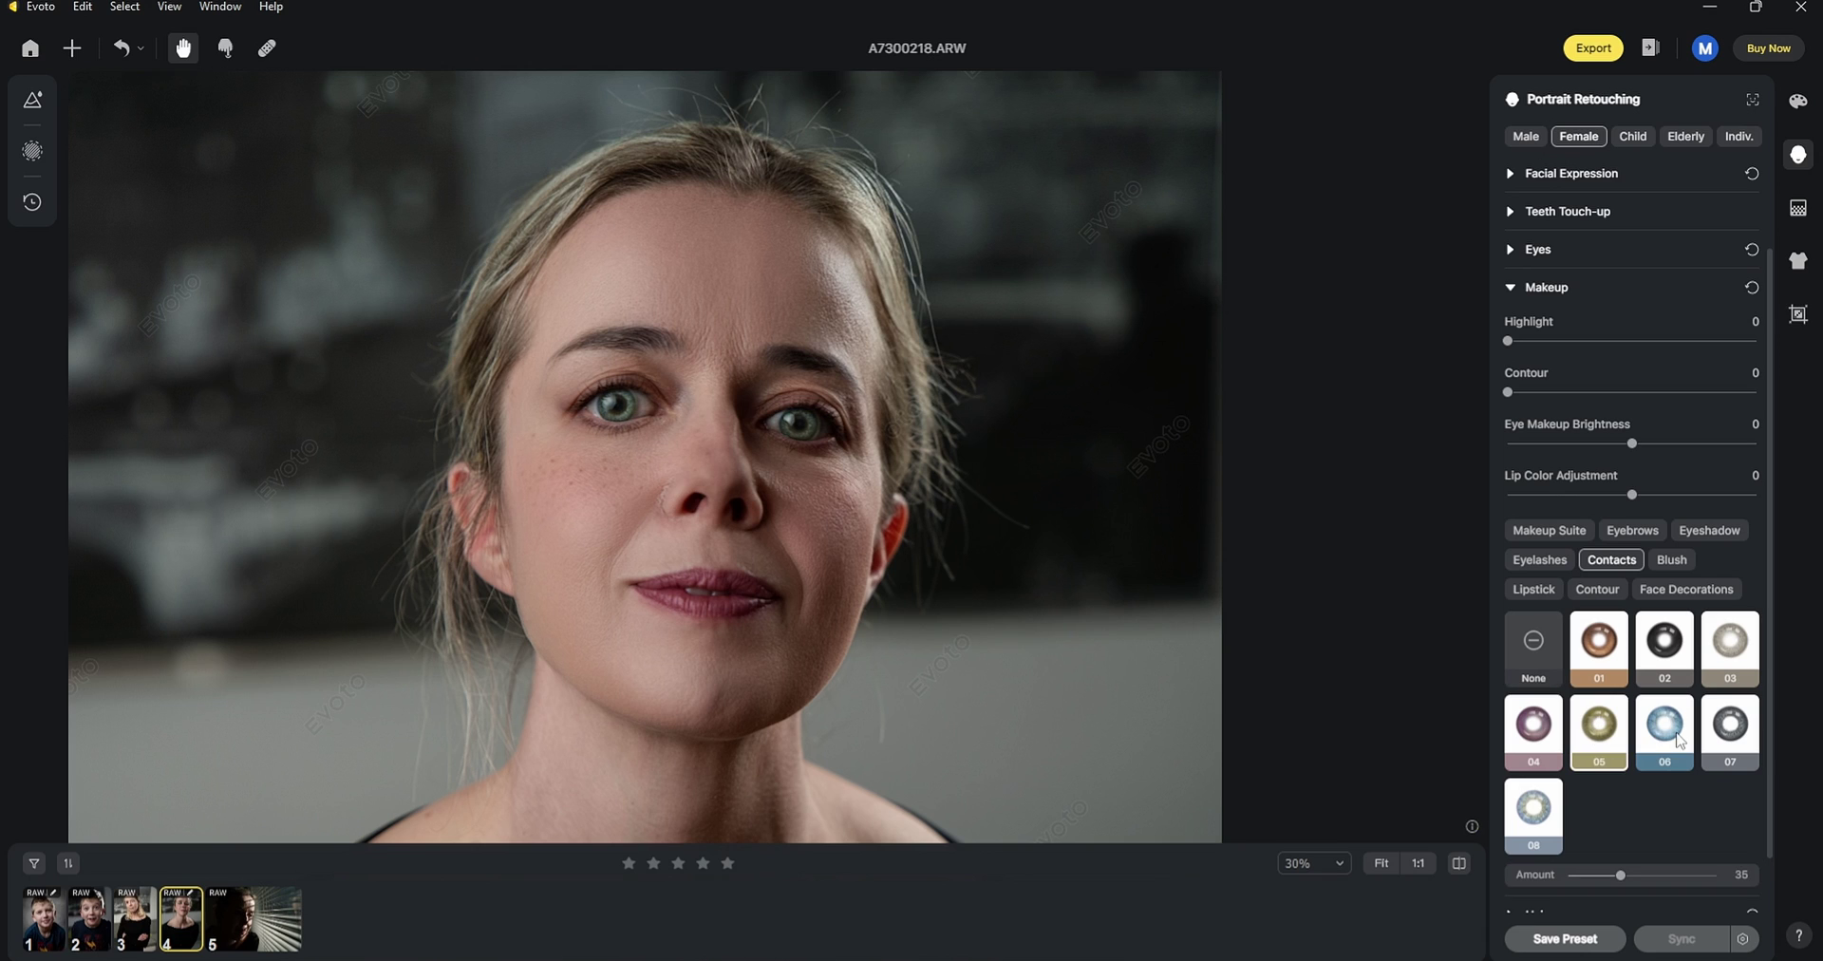
pyautogui.click(1742, 666)
pyautogui.click(1536, 816)
pyautogui.click(1614, 647)
pyautogui.click(1676, 653)
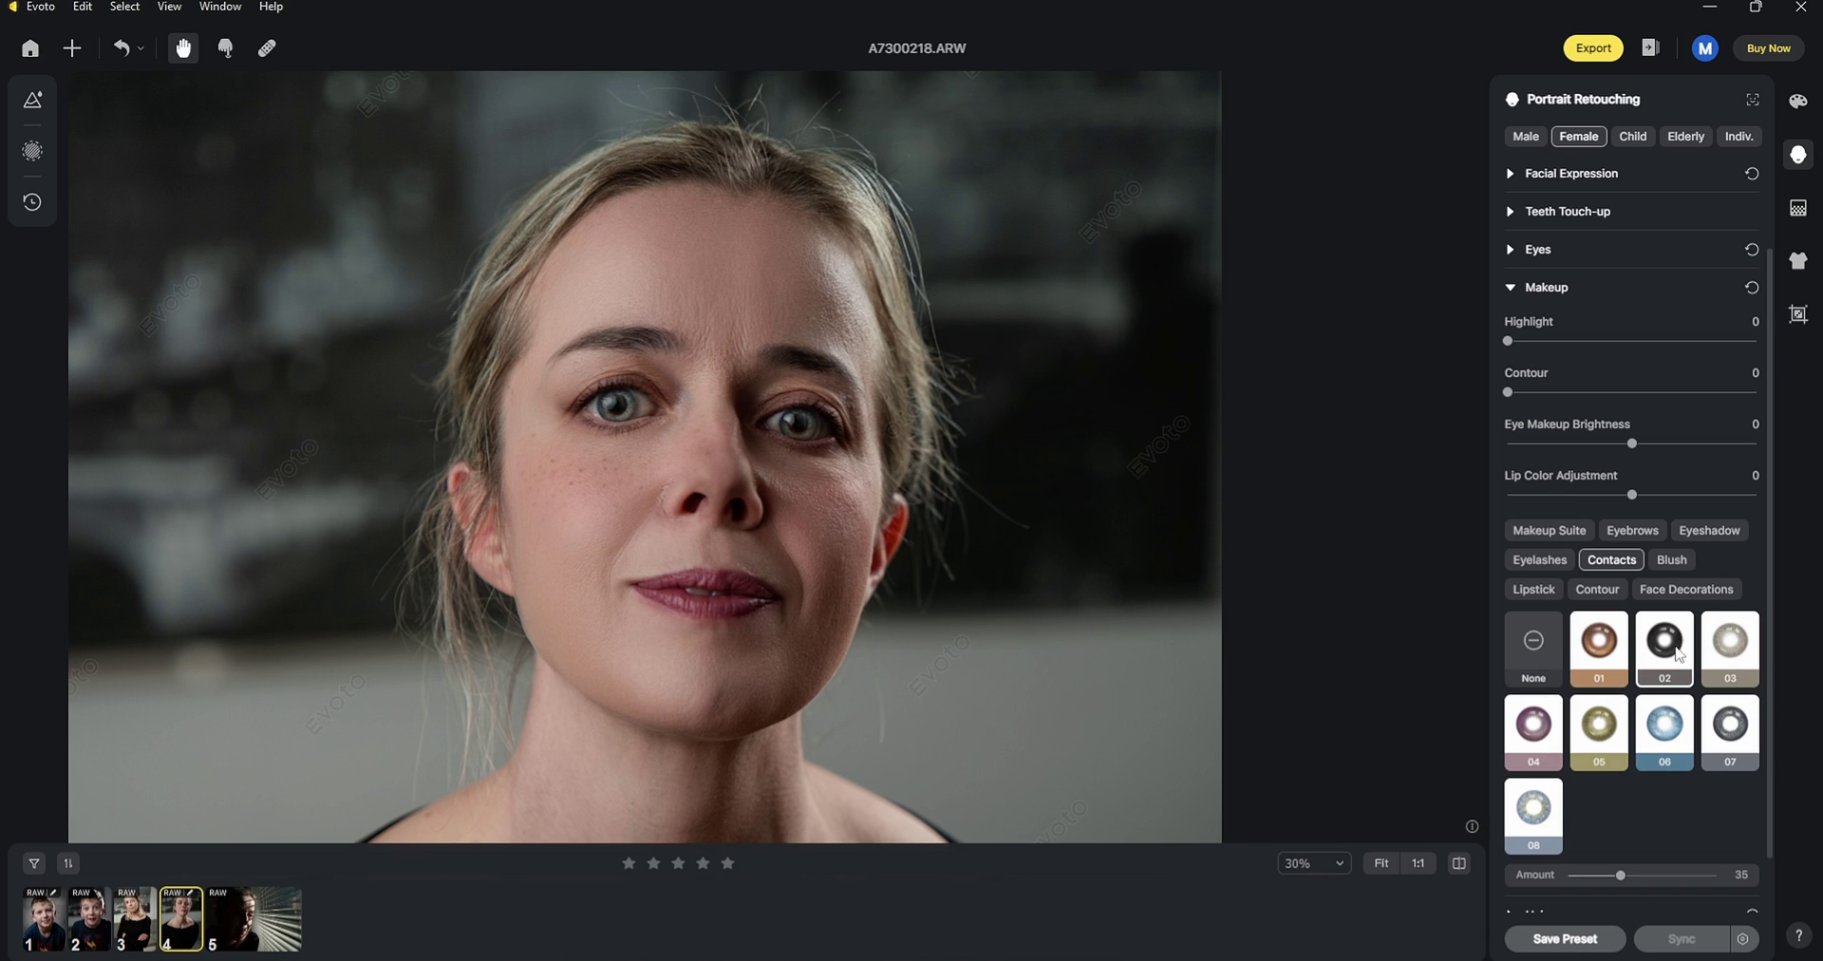
pyautogui.click(1595, 733)
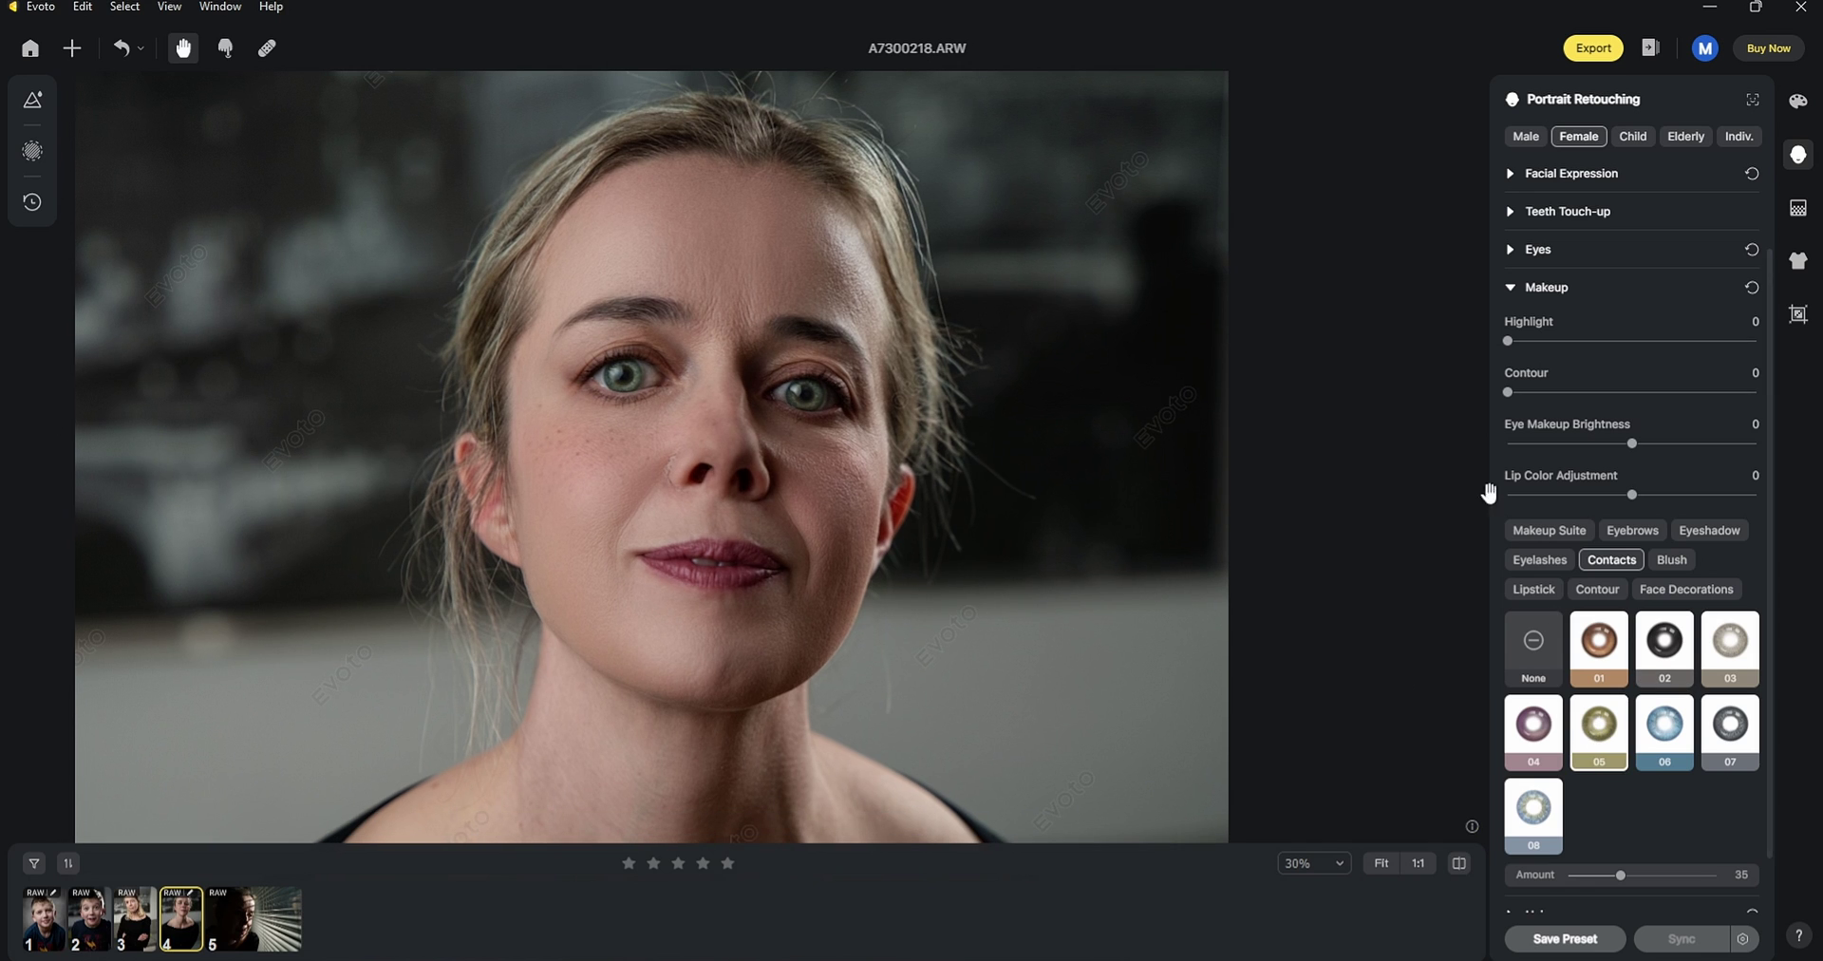
# Apply red lipstick colour 05 with a Shimmer texture.
pyautogui.click(1672, 560)
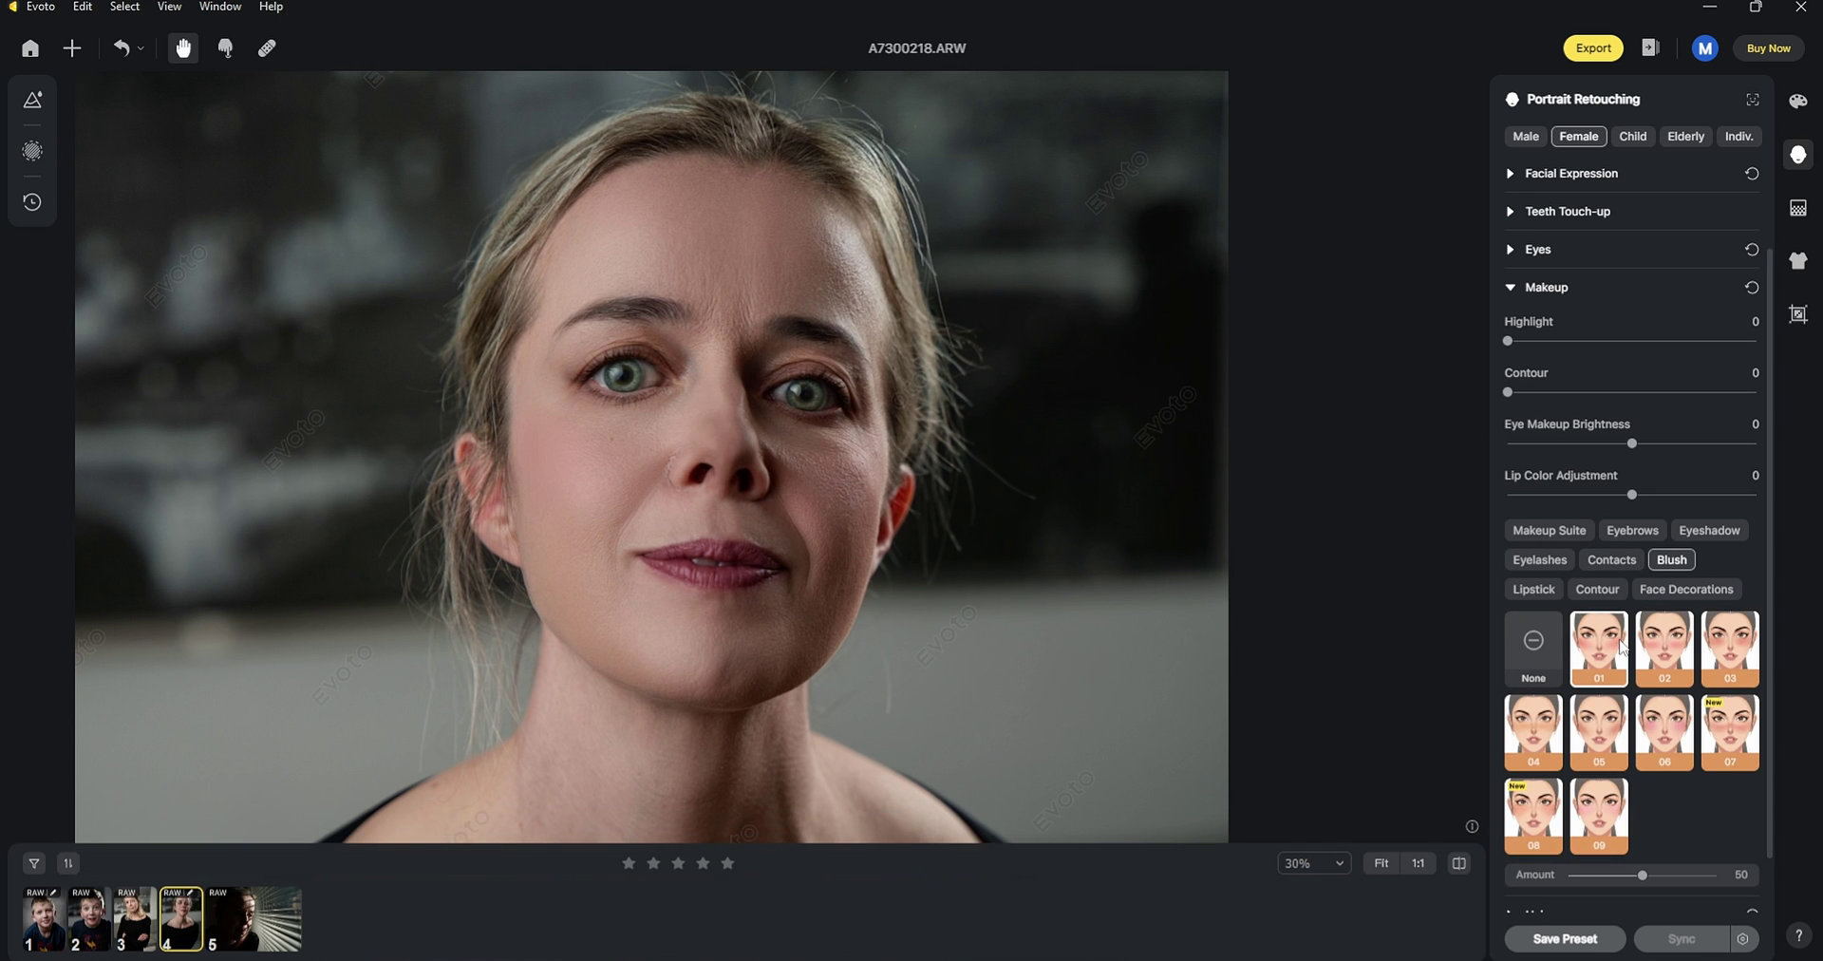
pyautogui.click(1524, 589)
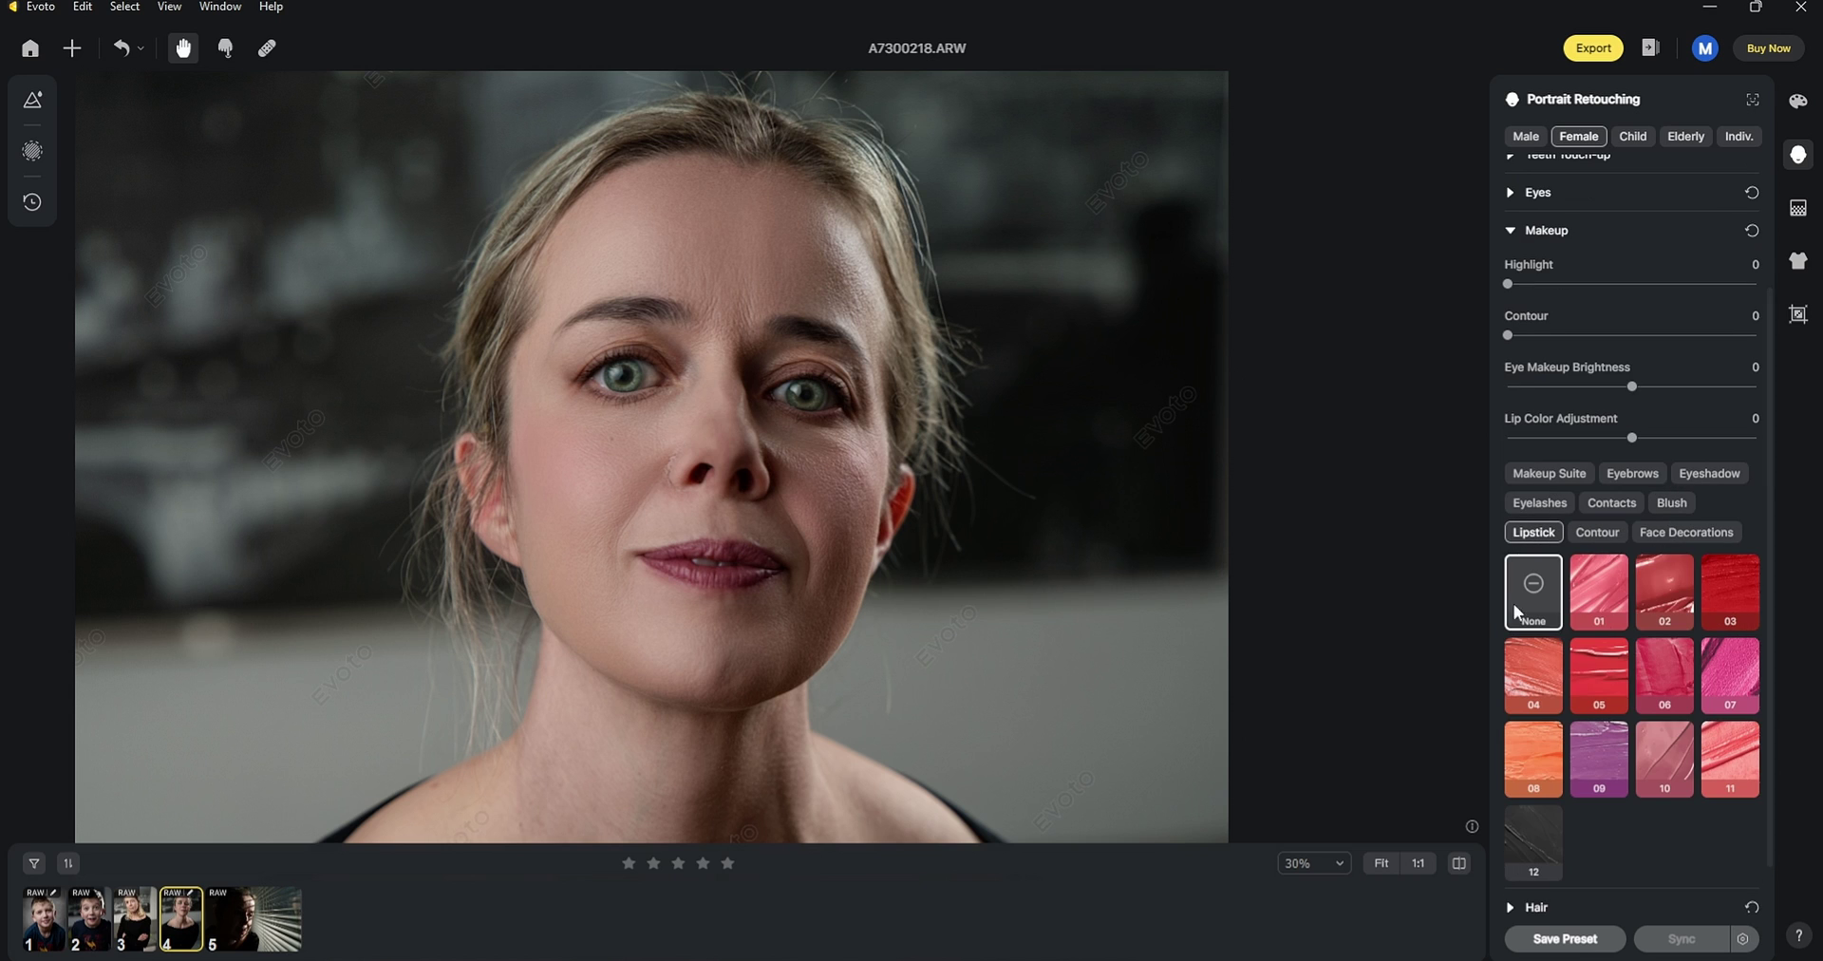
pyautogui.click(1605, 589)
pyautogui.click(1599, 683)
pyautogui.click(1597, 815)
pyautogui.click(1593, 778)
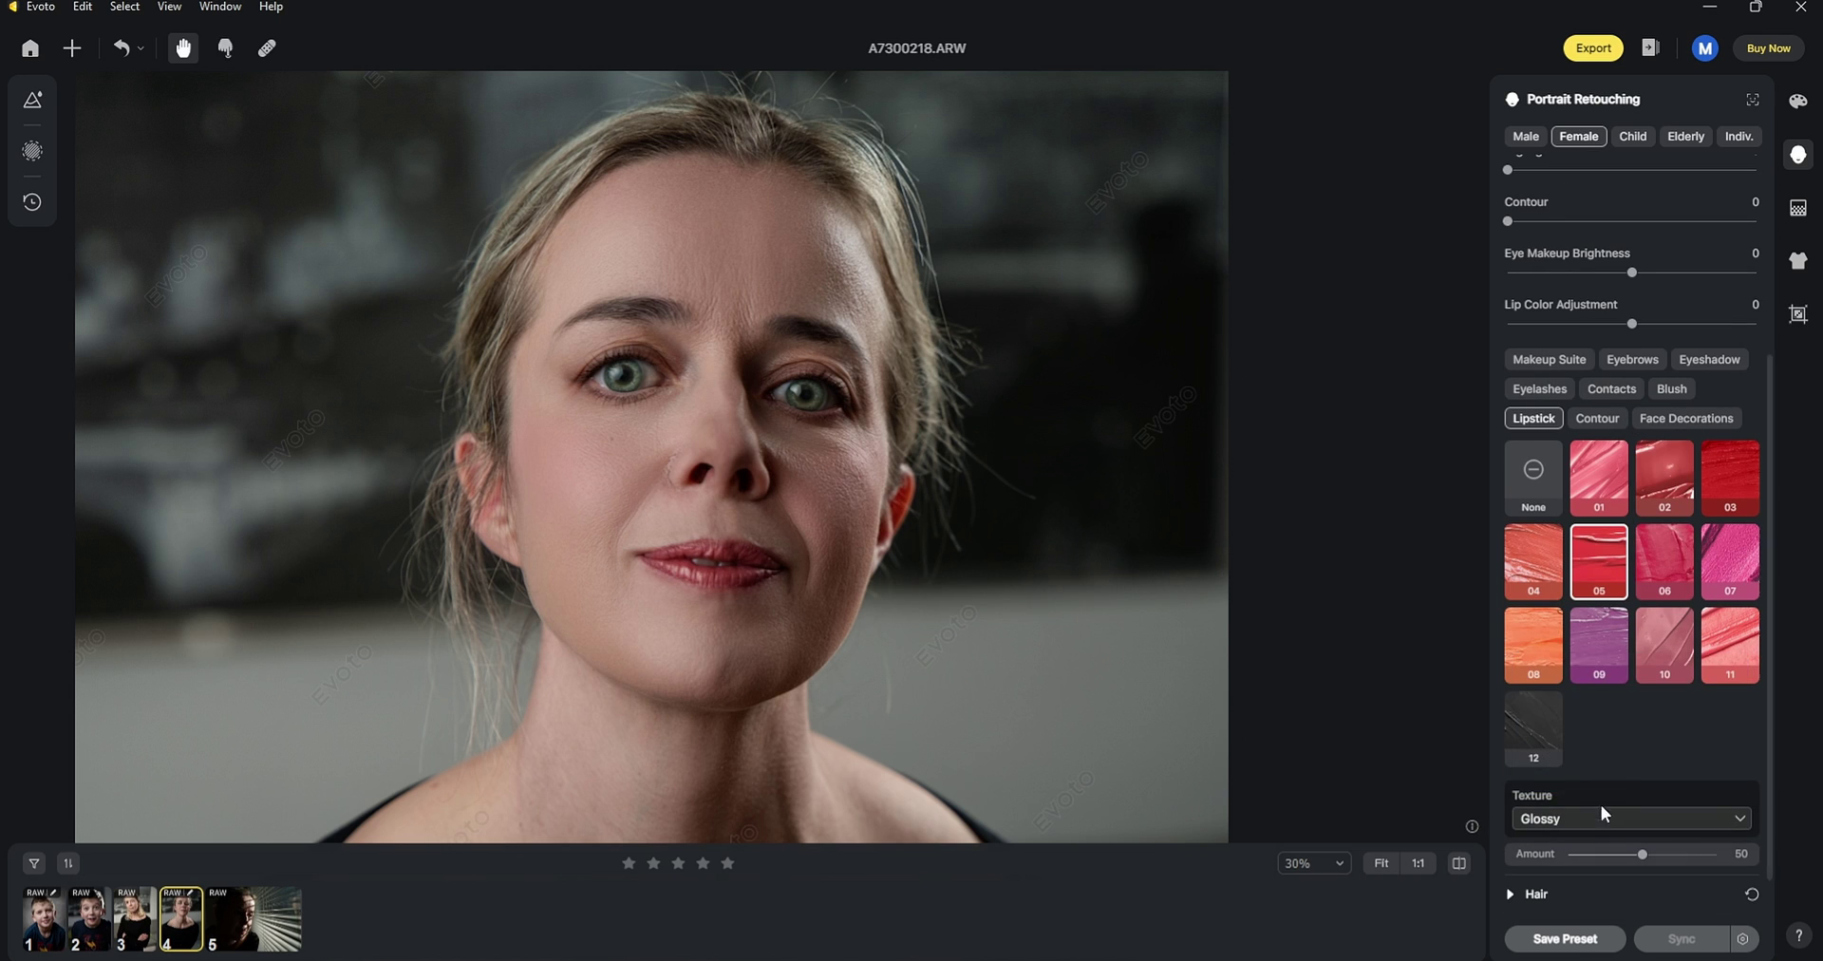
pyautogui.click(1599, 818)
pyautogui.click(1604, 755)
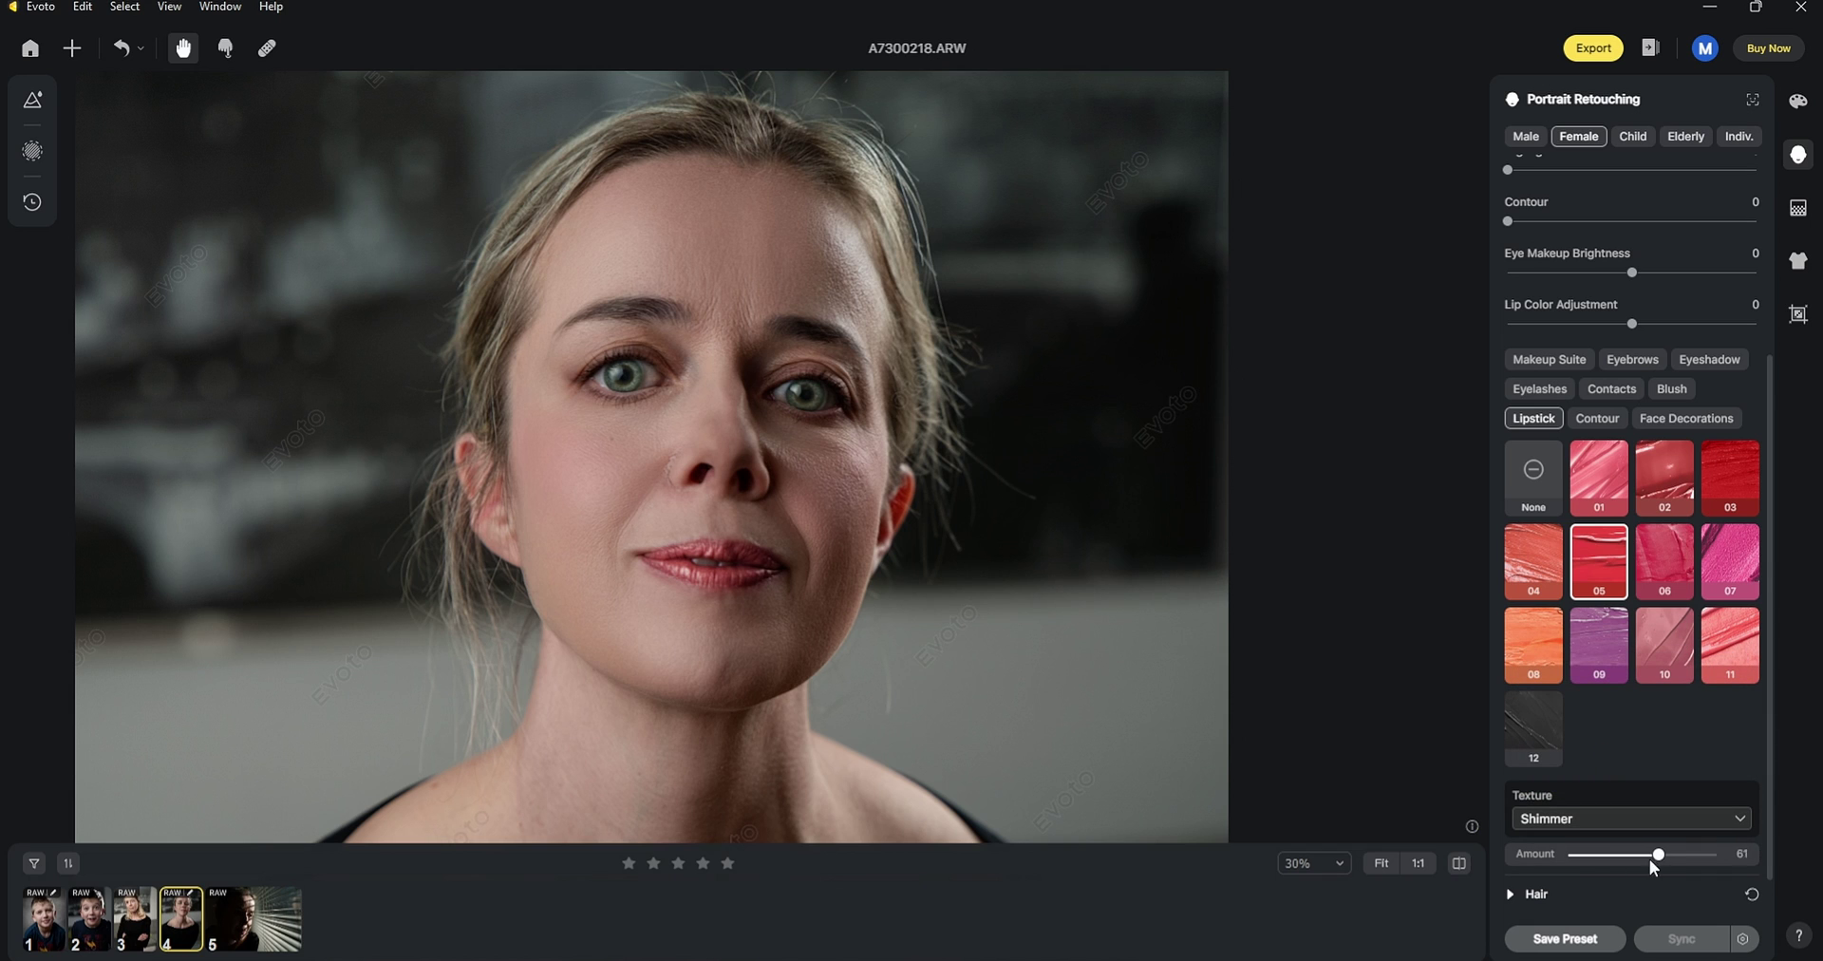
# Try contour styles 01, 03 and 06, with contour Amount back at 50.
pyautogui.click(1598, 418)
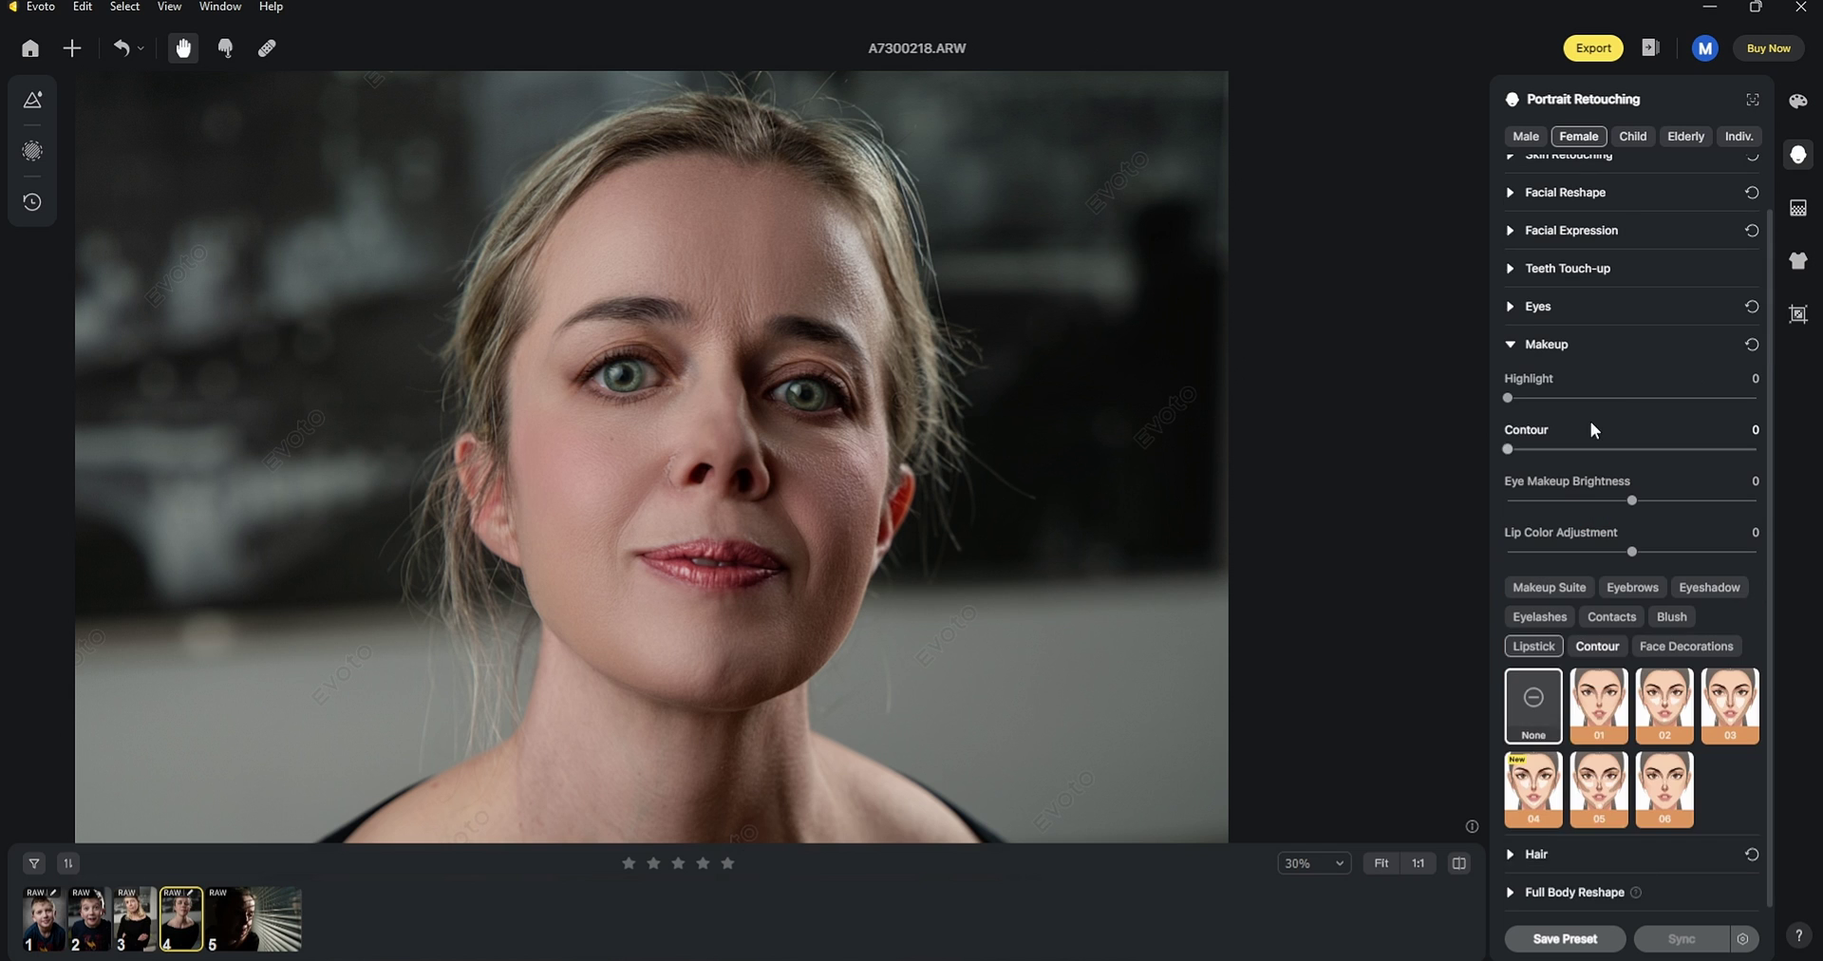
pyautogui.click(1611, 706)
pyautogui.click(1730, 707)
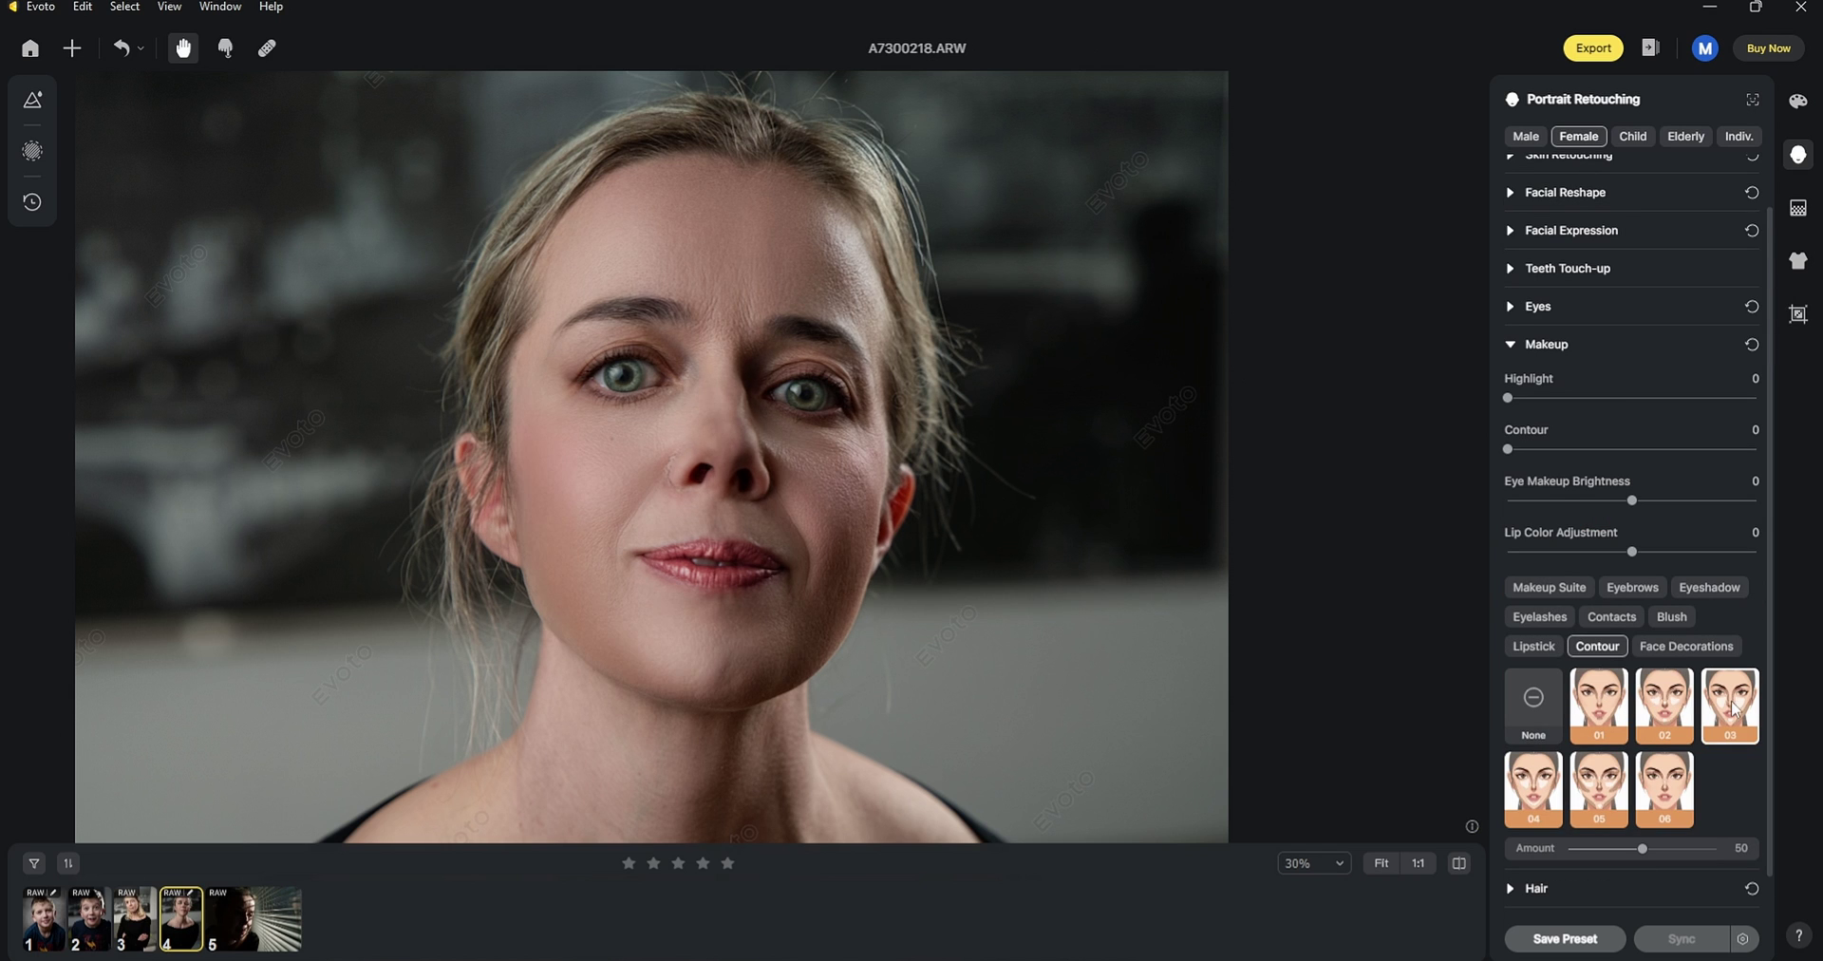
pyautogui.click(1660, 784)
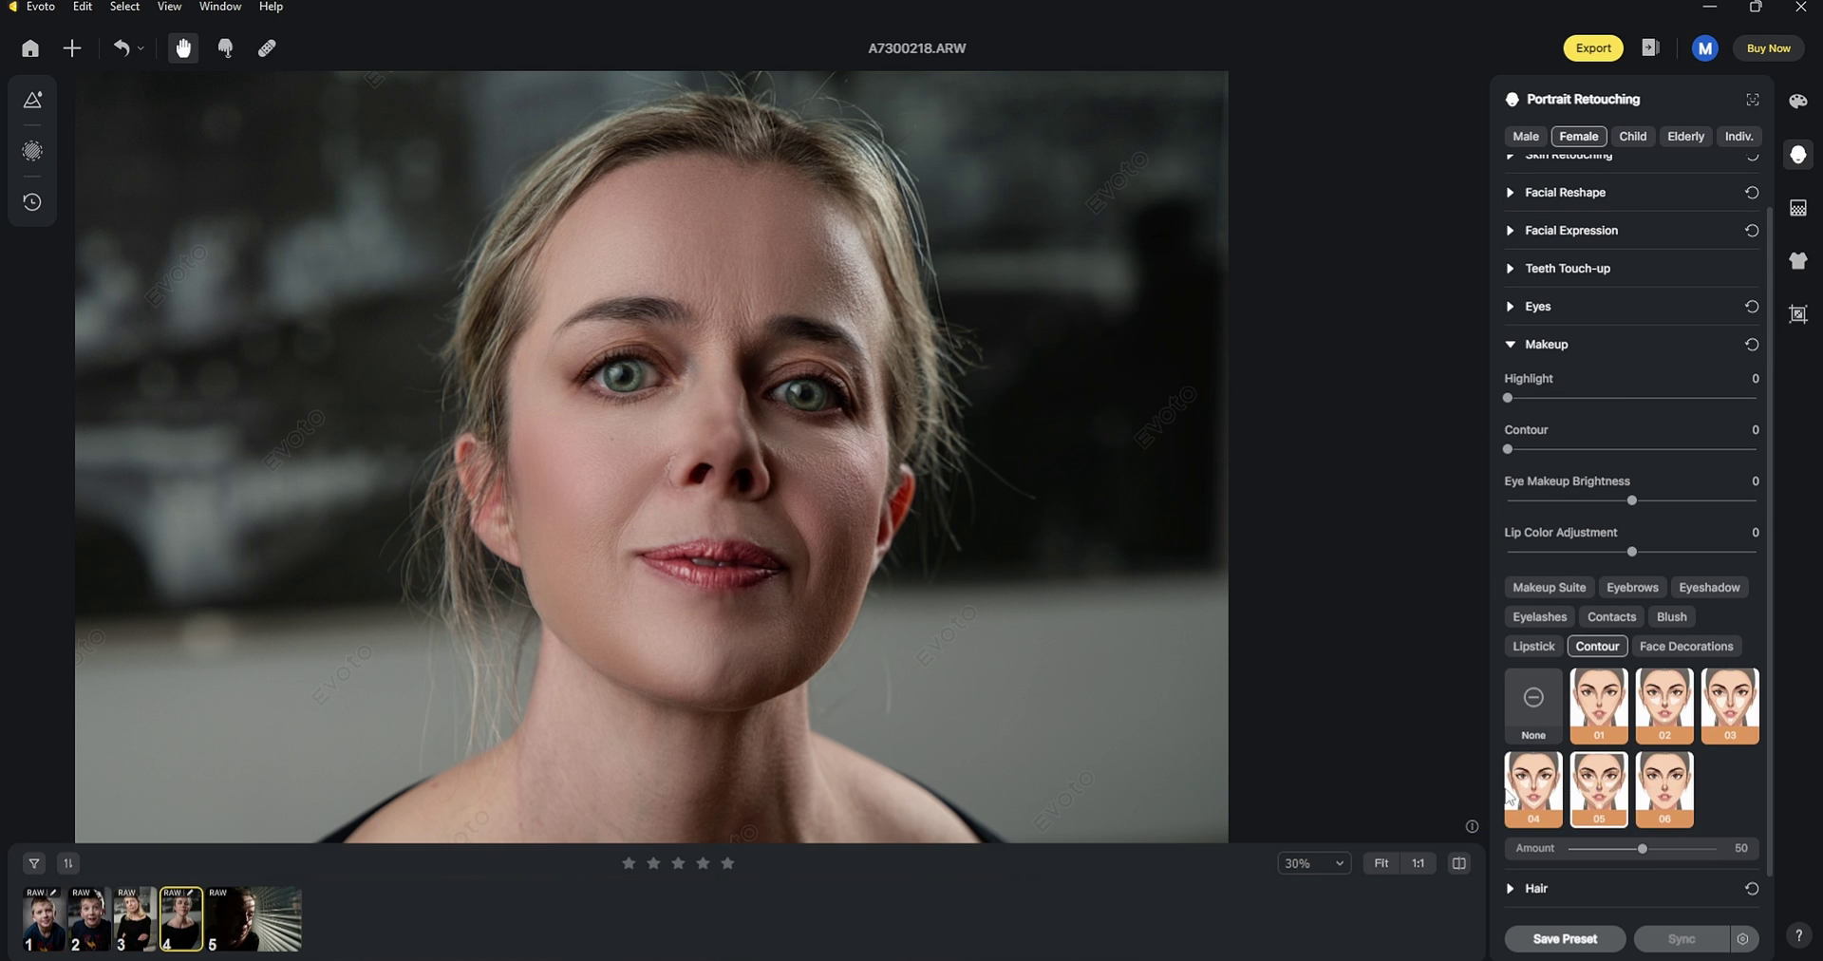
pyautogui.moveTo(1661, 851); pyautogui.dragTo(1530, 845)
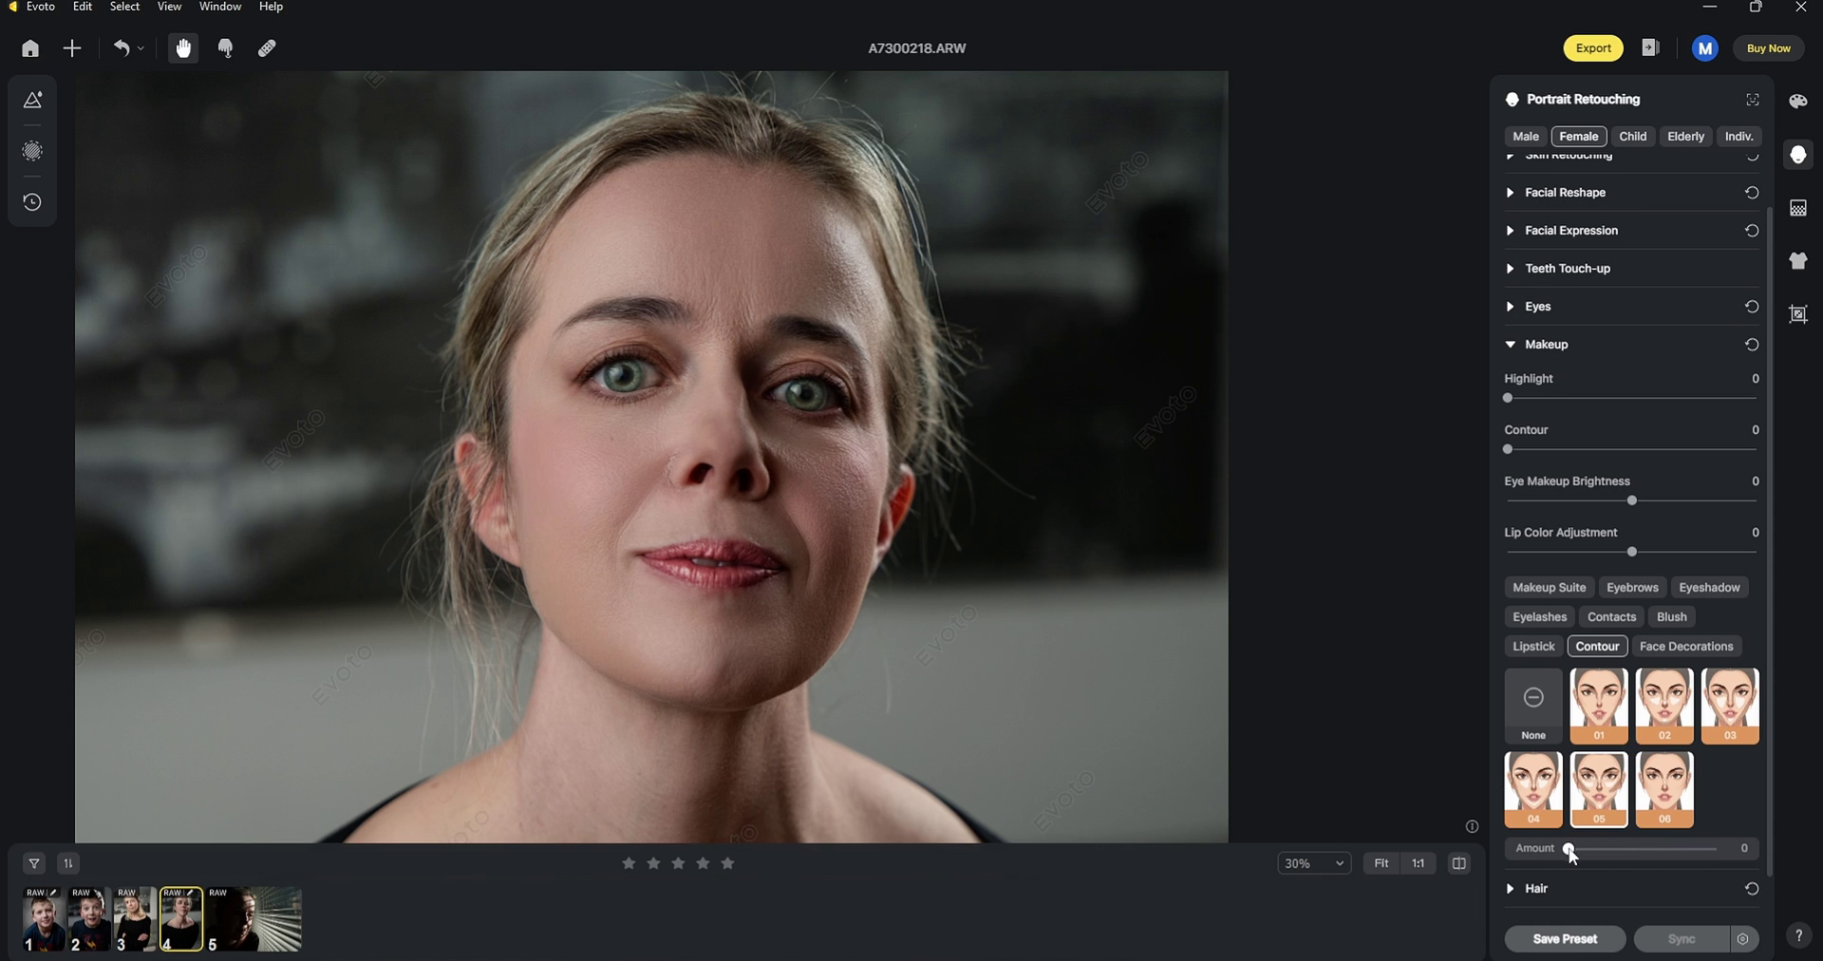
pyautogui.moveTo(1589, 854); pyautogui.dragTo(1647, 851)
# Add a face decoration preset to the portrait.
pyautogui.click(1681, 649)
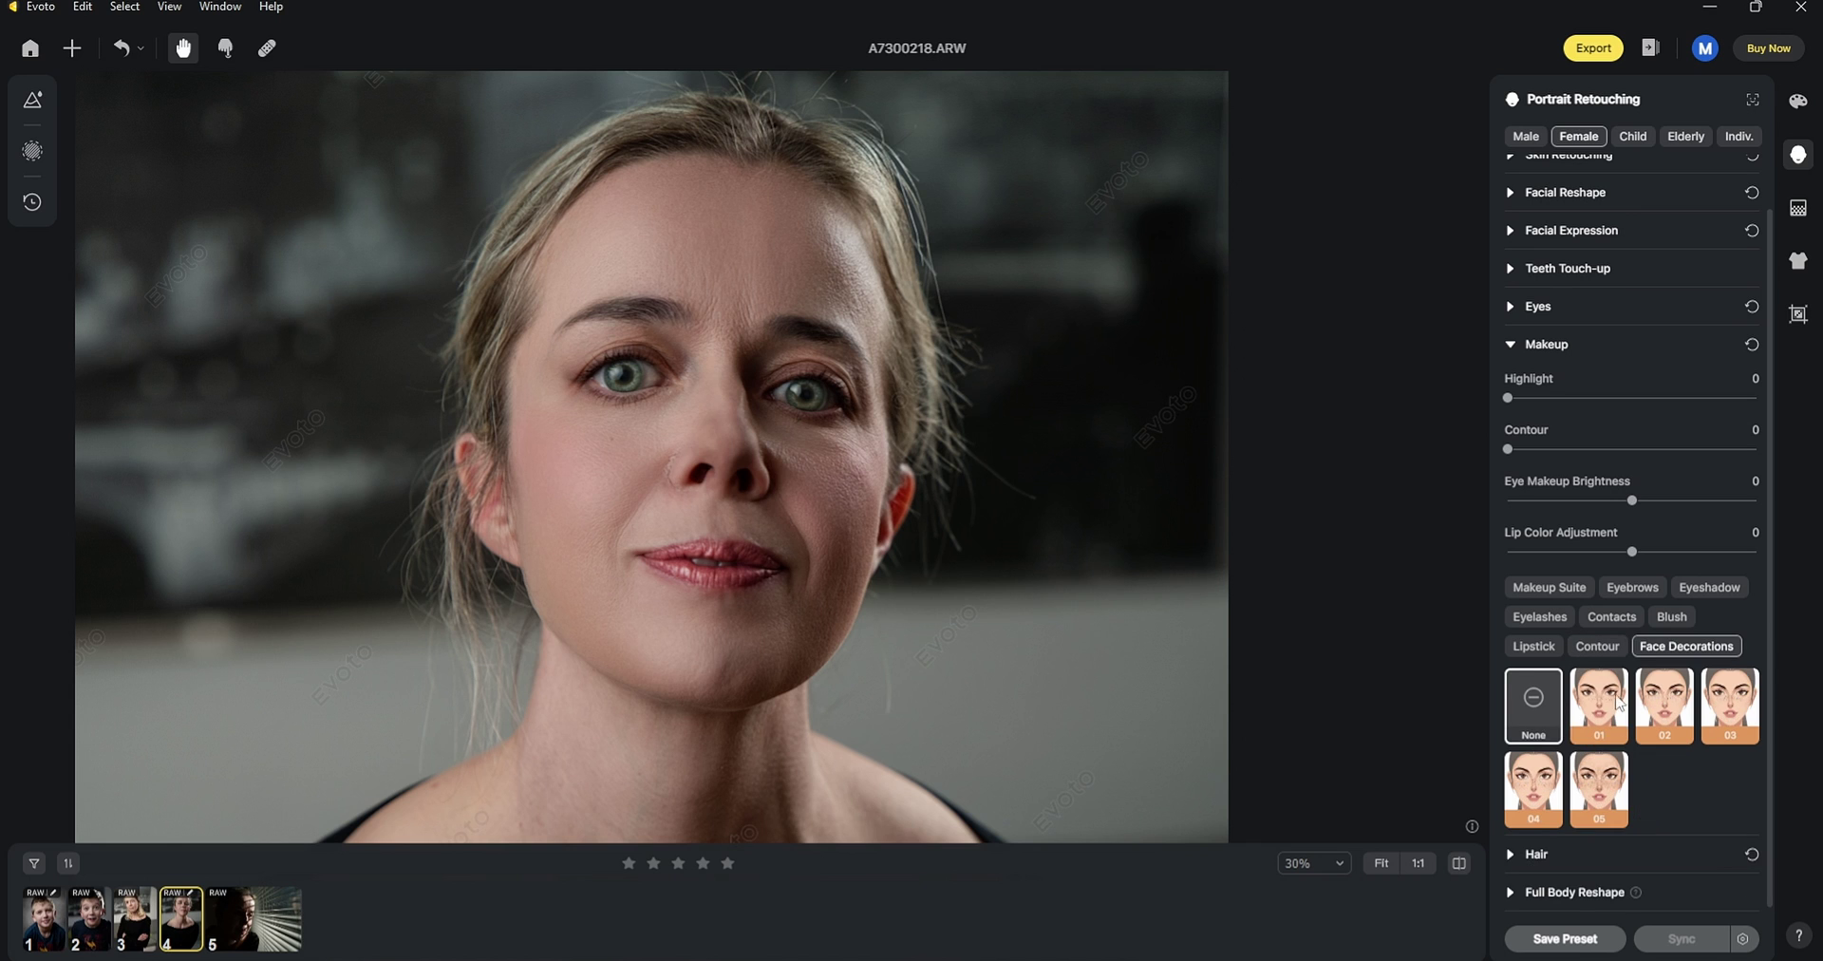
pyautogui.click(1680, 706)
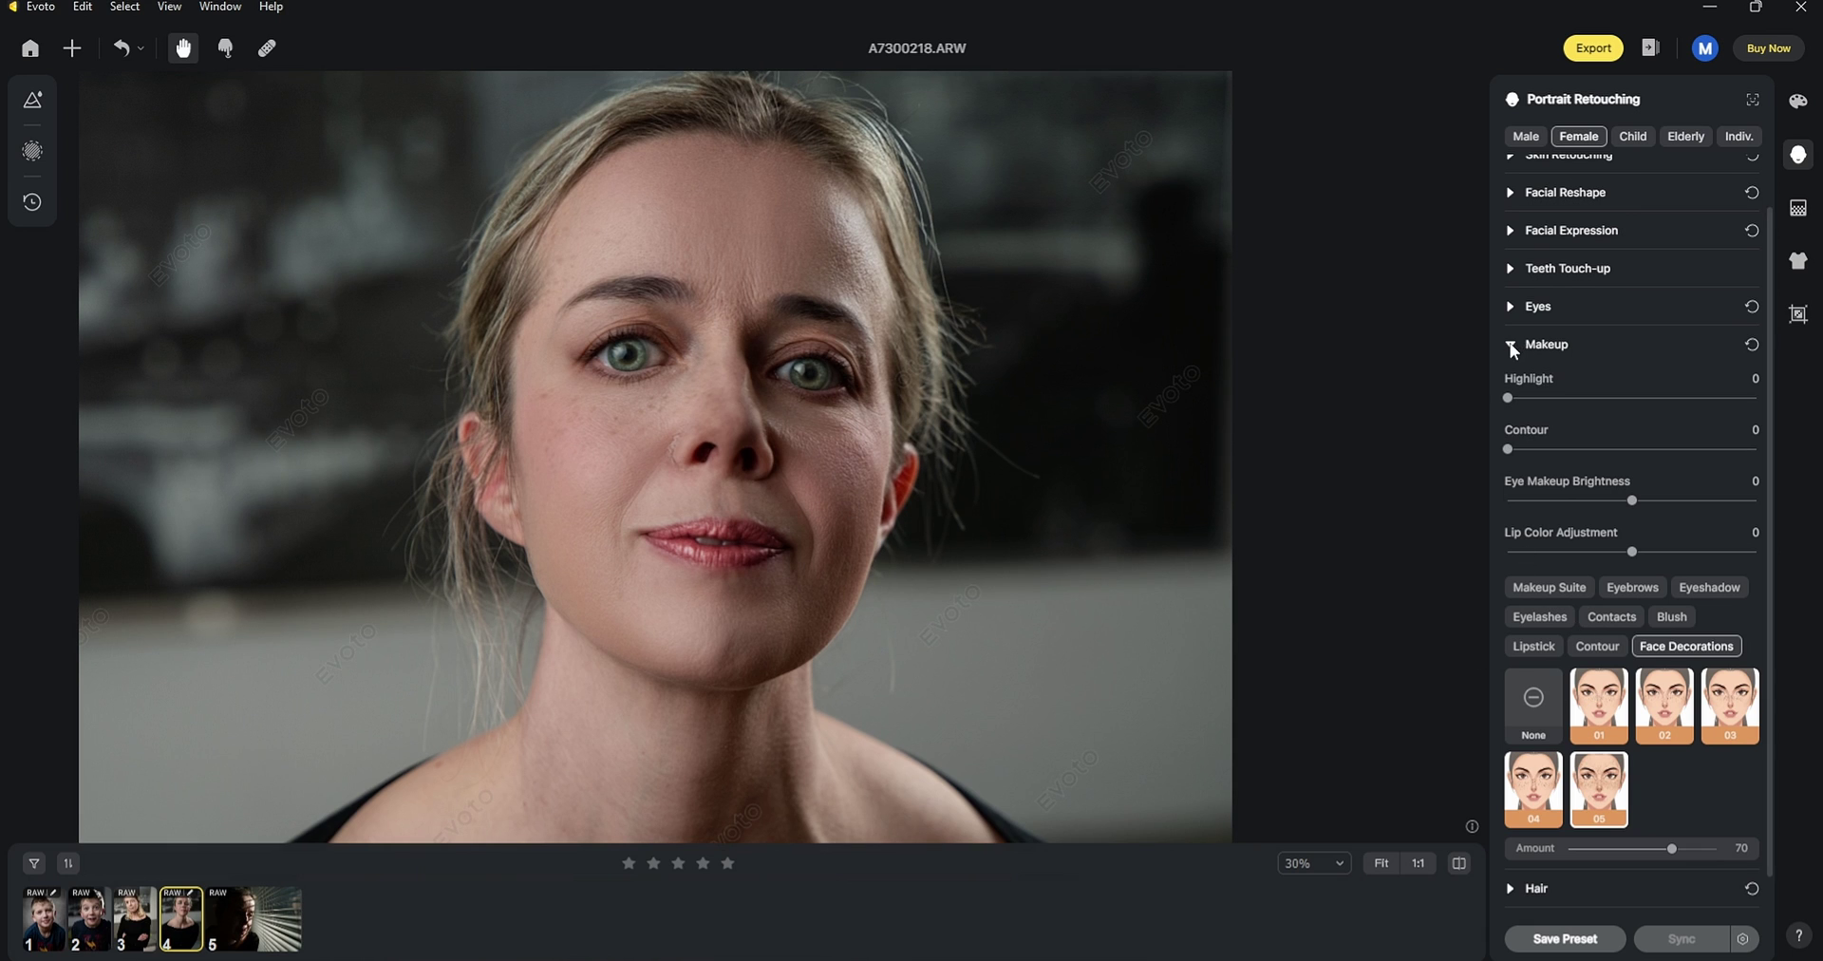
pyautogui.click(1512, 345)
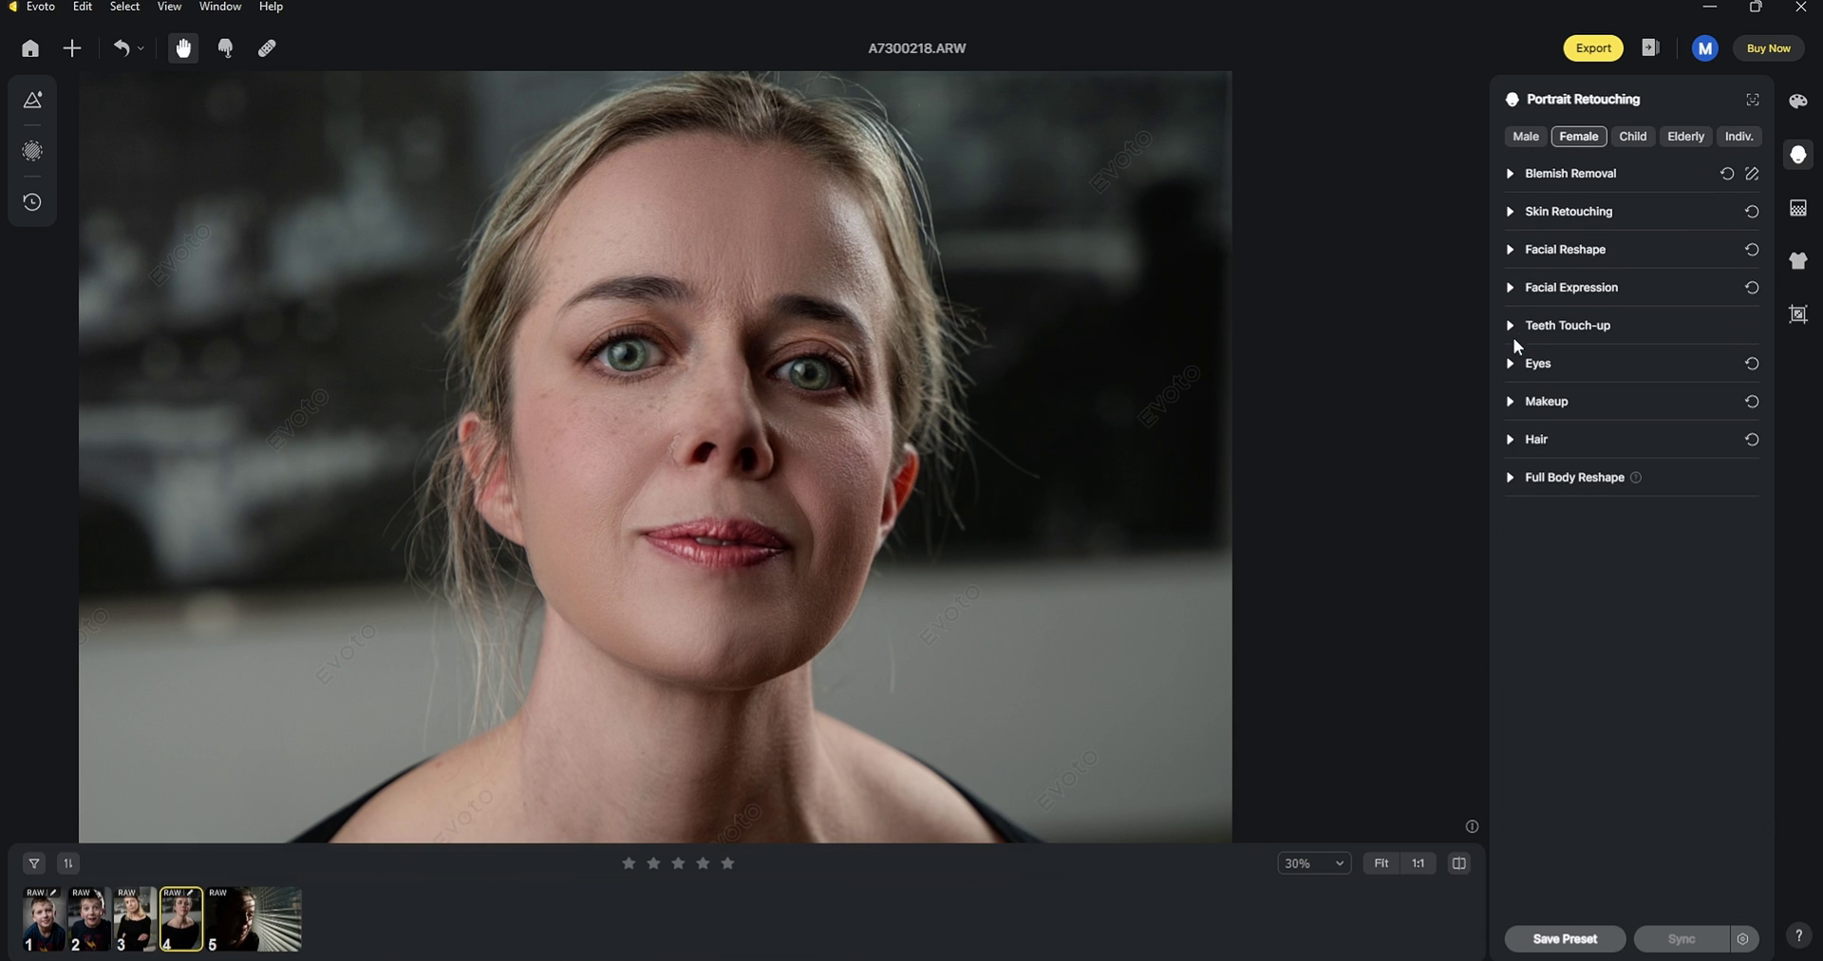
# Set Hair Gaps to 65, test then remove the High Cranial Top lift, and set Hairline -21.
pyautogui.click(1511, 439)
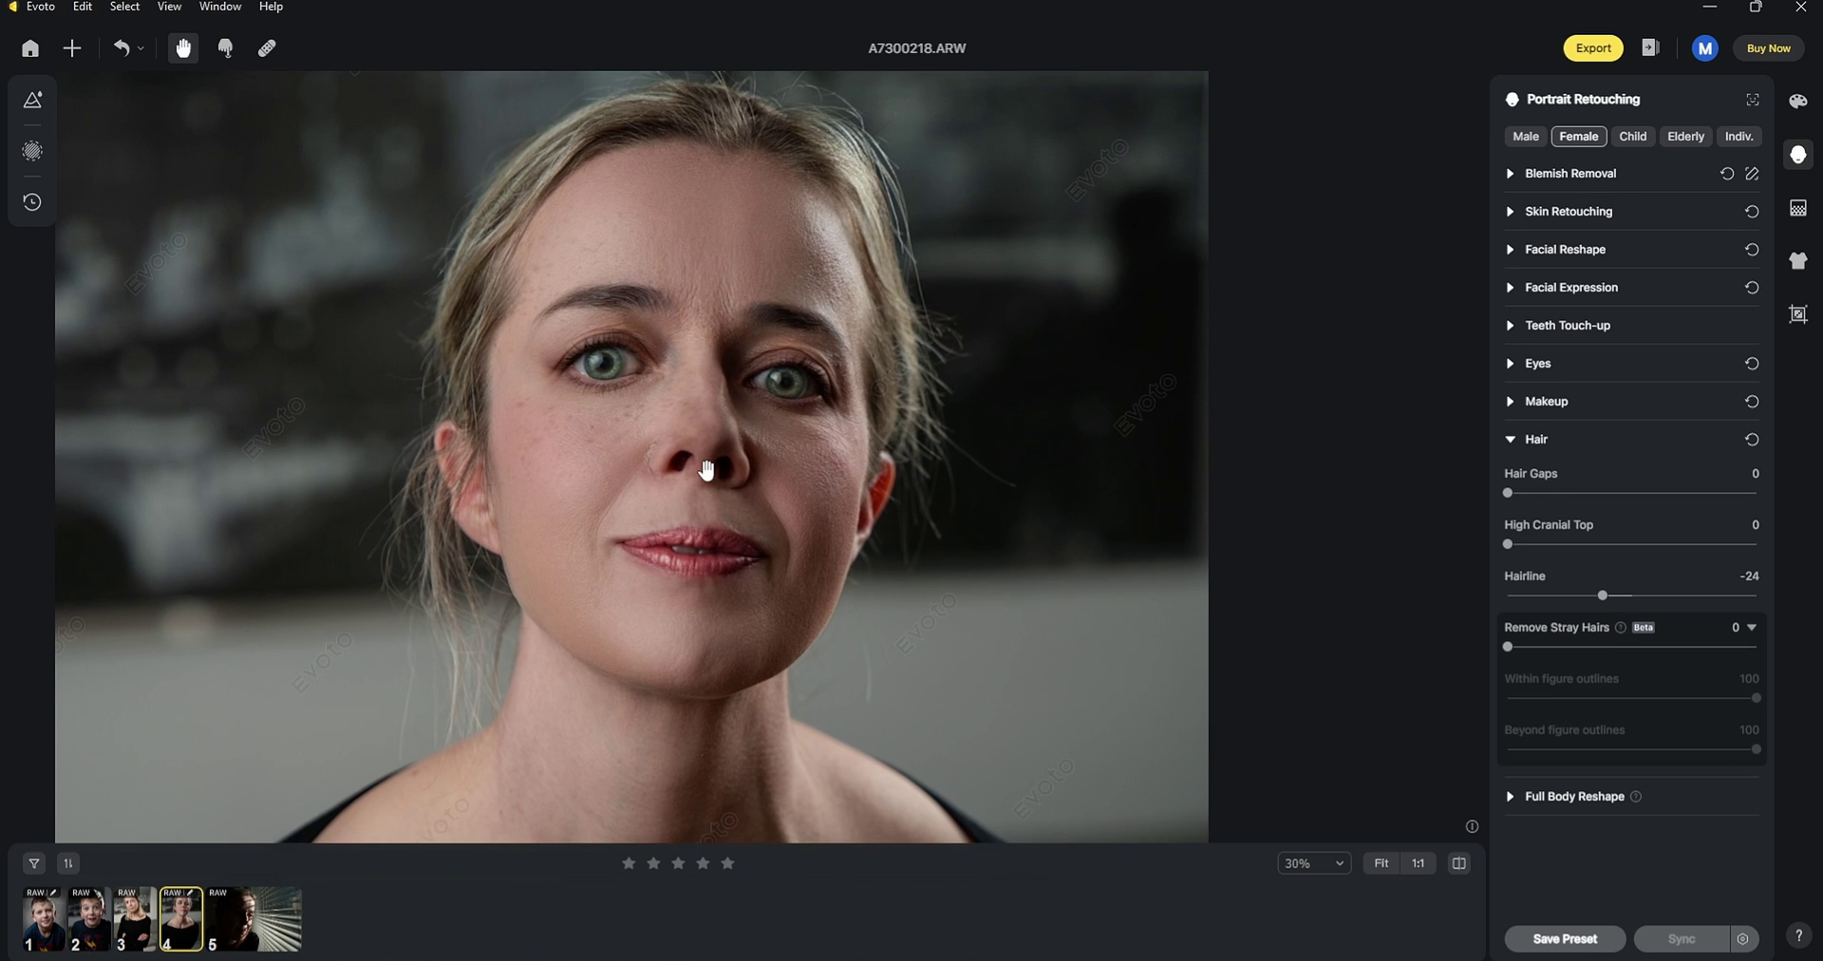
pyautogui.scroll(-3, 706, 468)
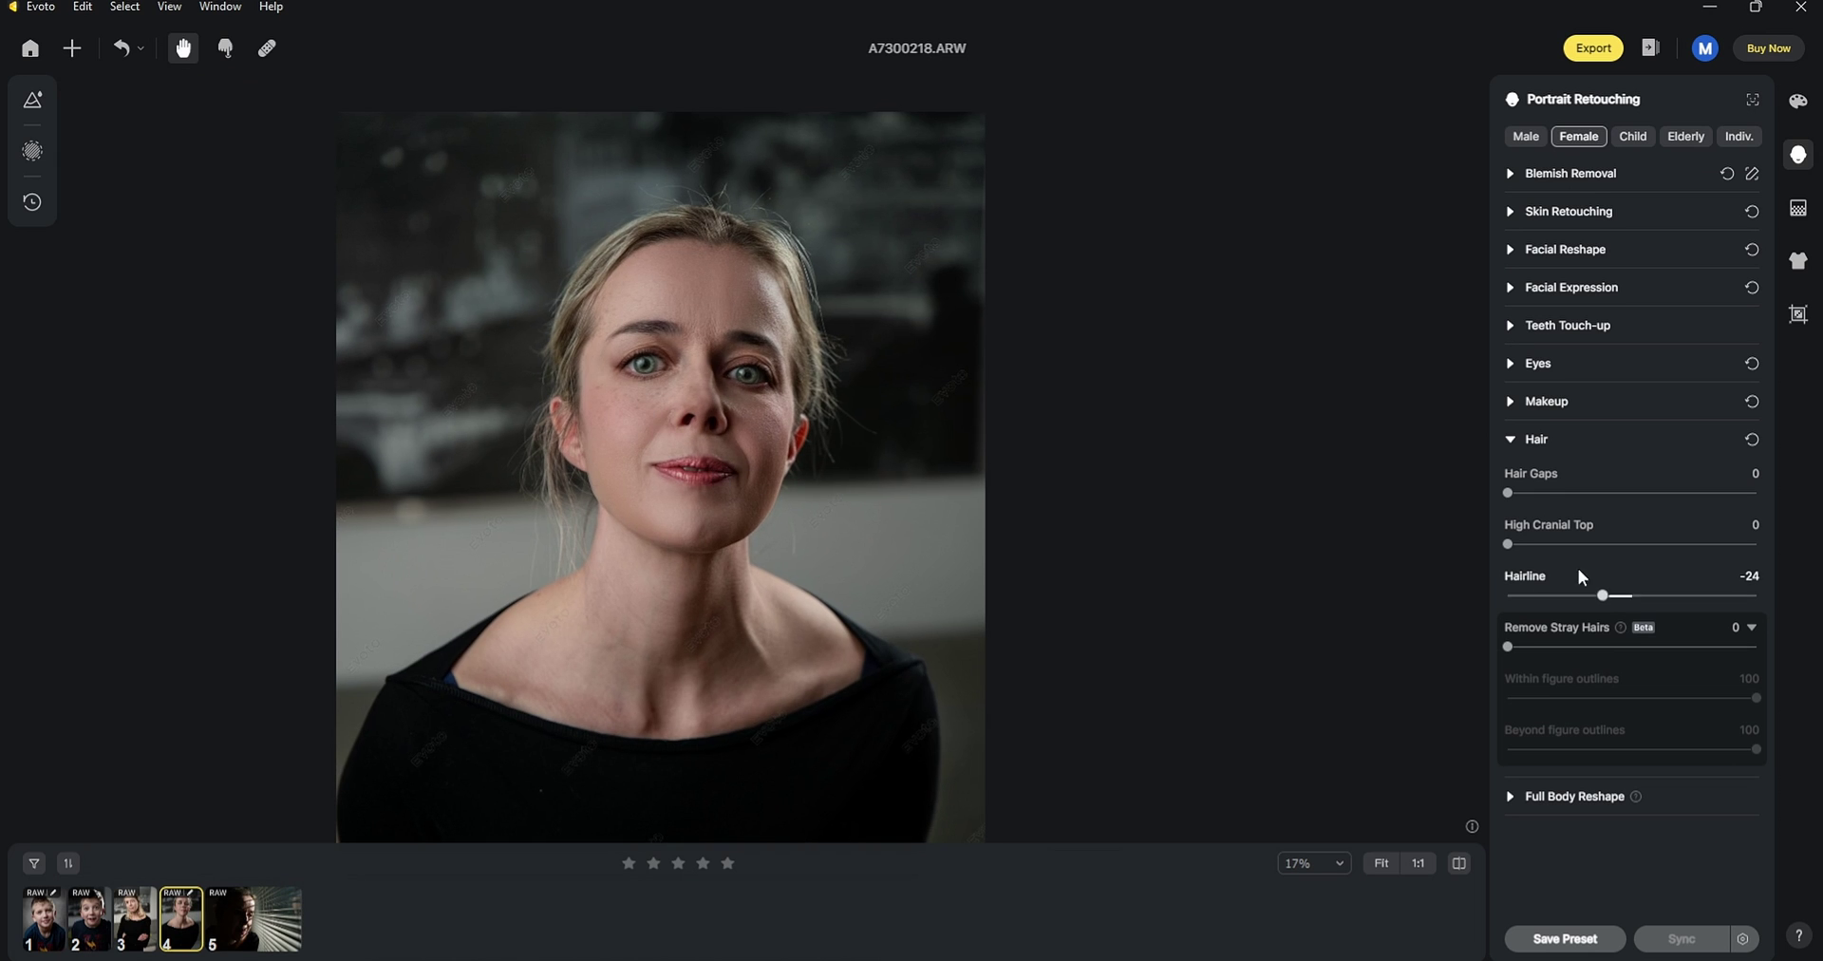
pyautogui.scroll(3, 836, 385)
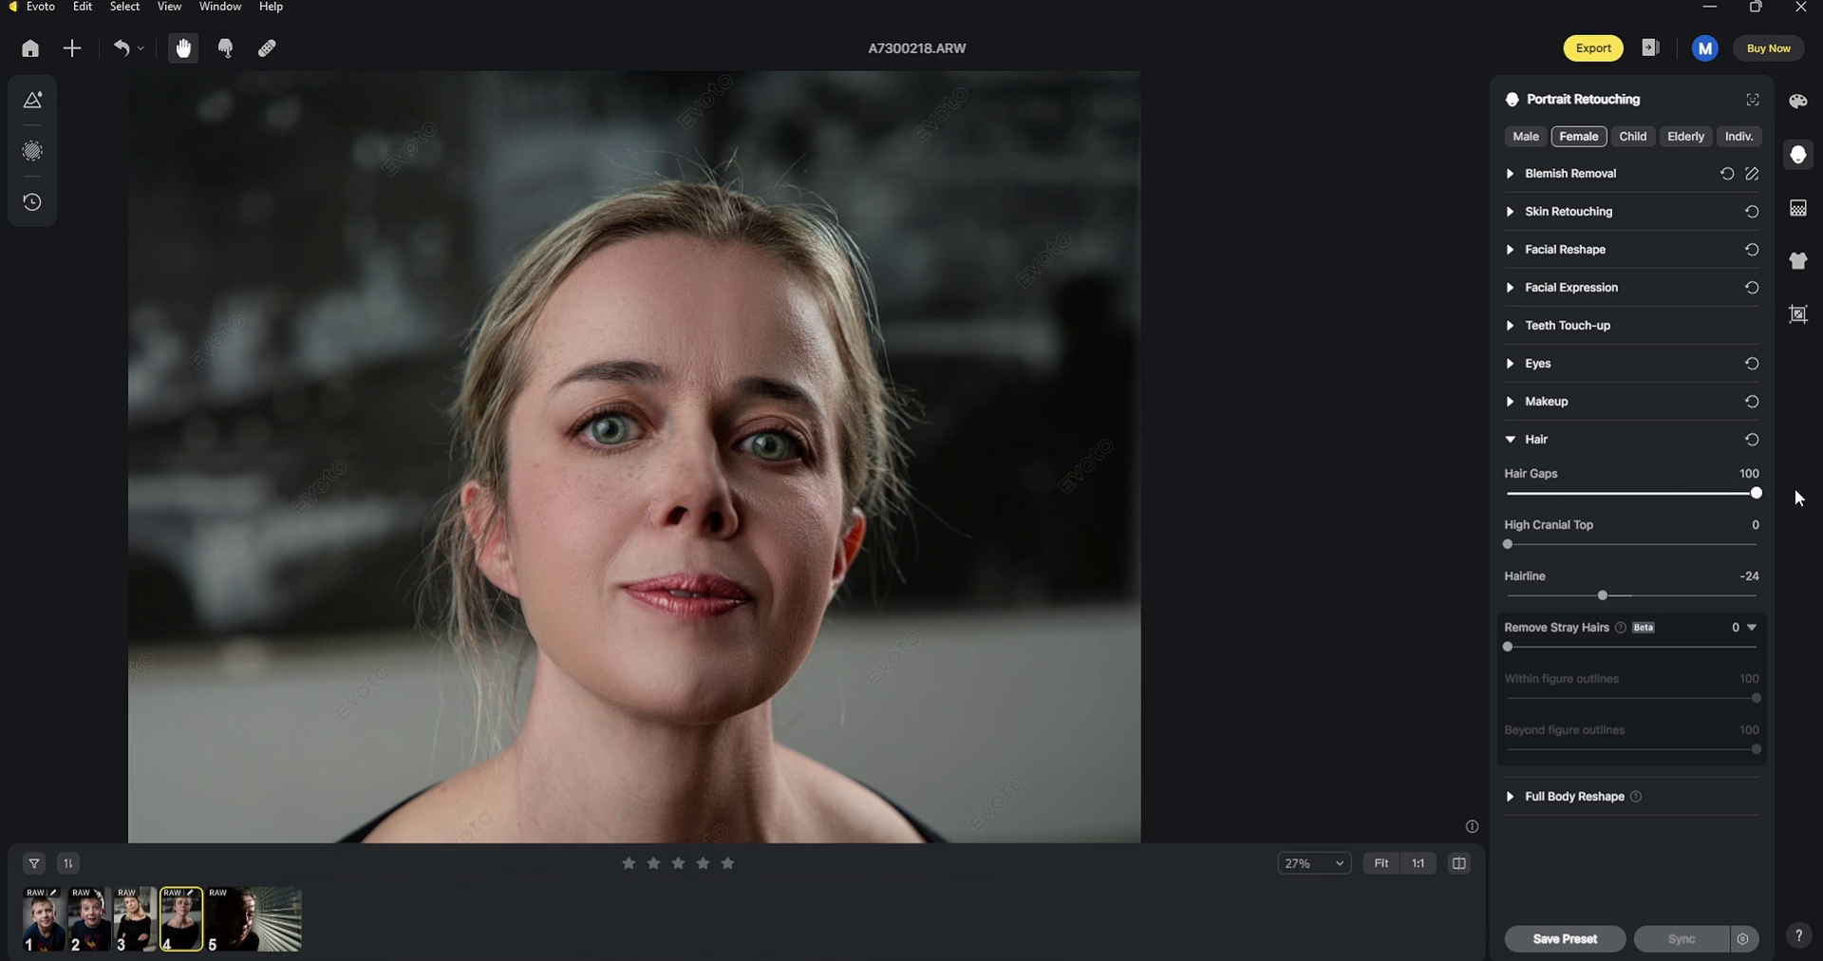
pyautogui.moveTo(1800, 496); pyautogui.dragTo(1800, 496)
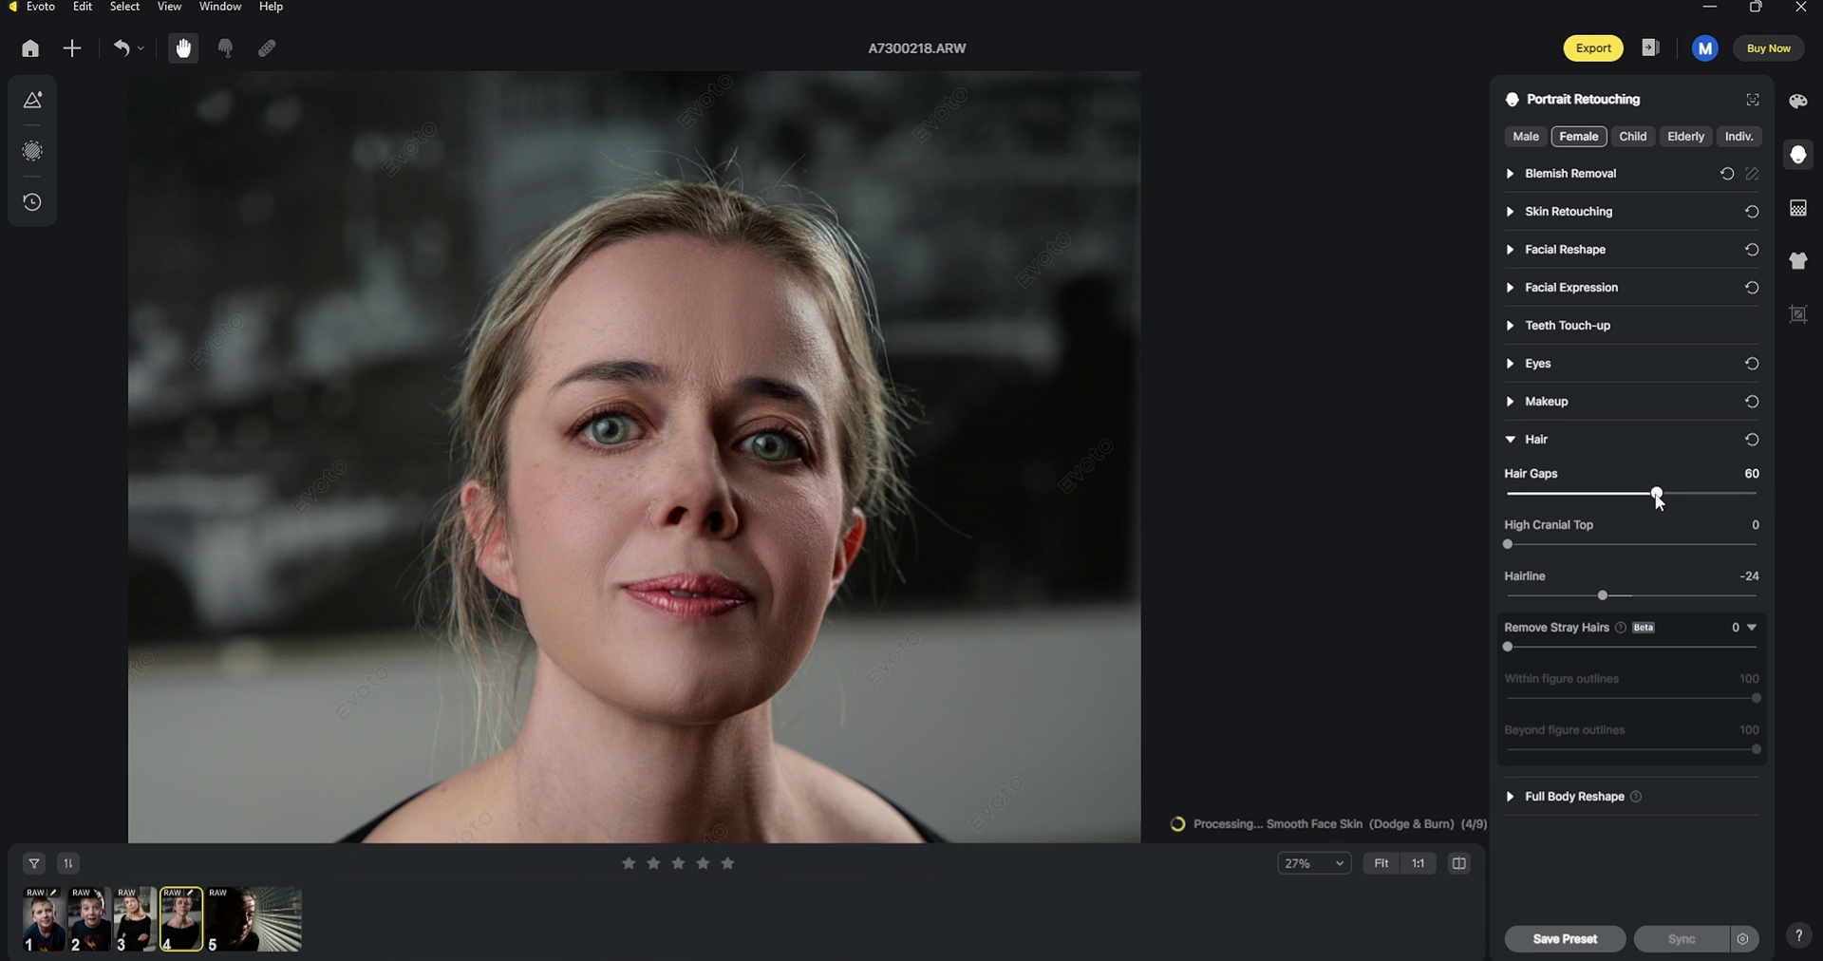
pyautogui.moveTo(1673, 501); pyautogui.dragTo(1668, 495)
pyautogui.moveTo(1507, 544); pyautogui.dragTo(1546, 546)
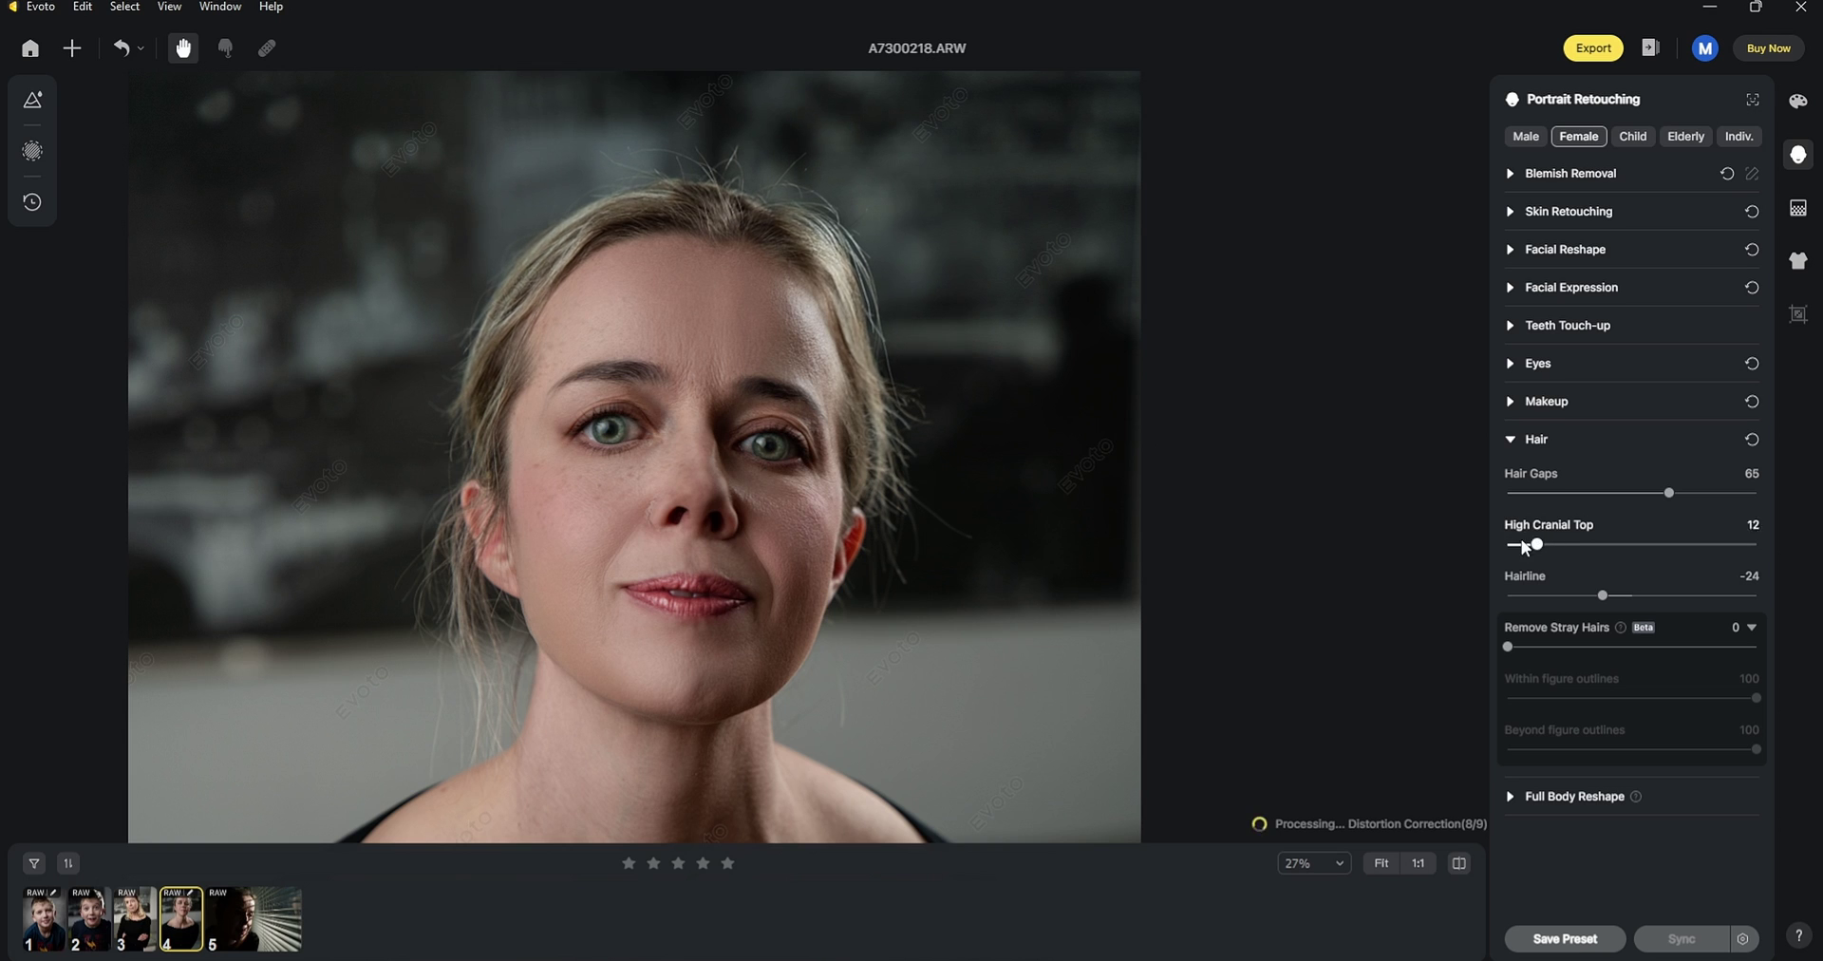
pyautogui.click(1582, 545)
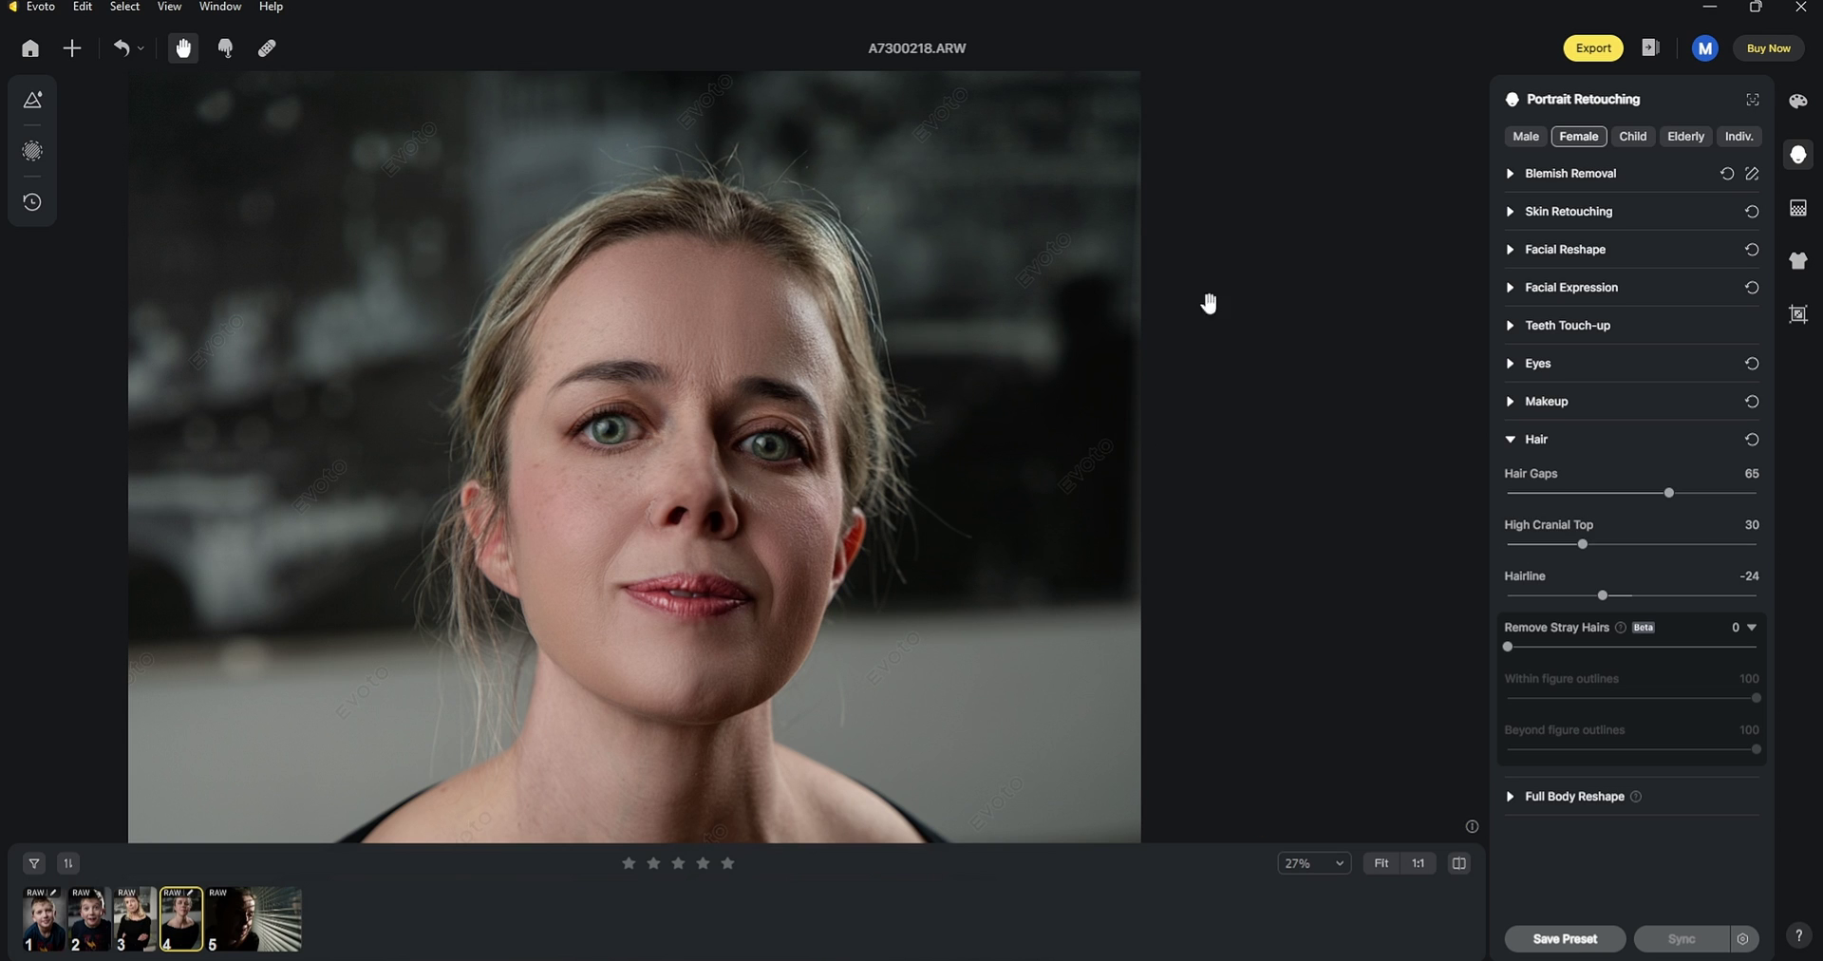
pyautogui.moveTo(1580, 546); pyautogui.dragTo(1511, 548)
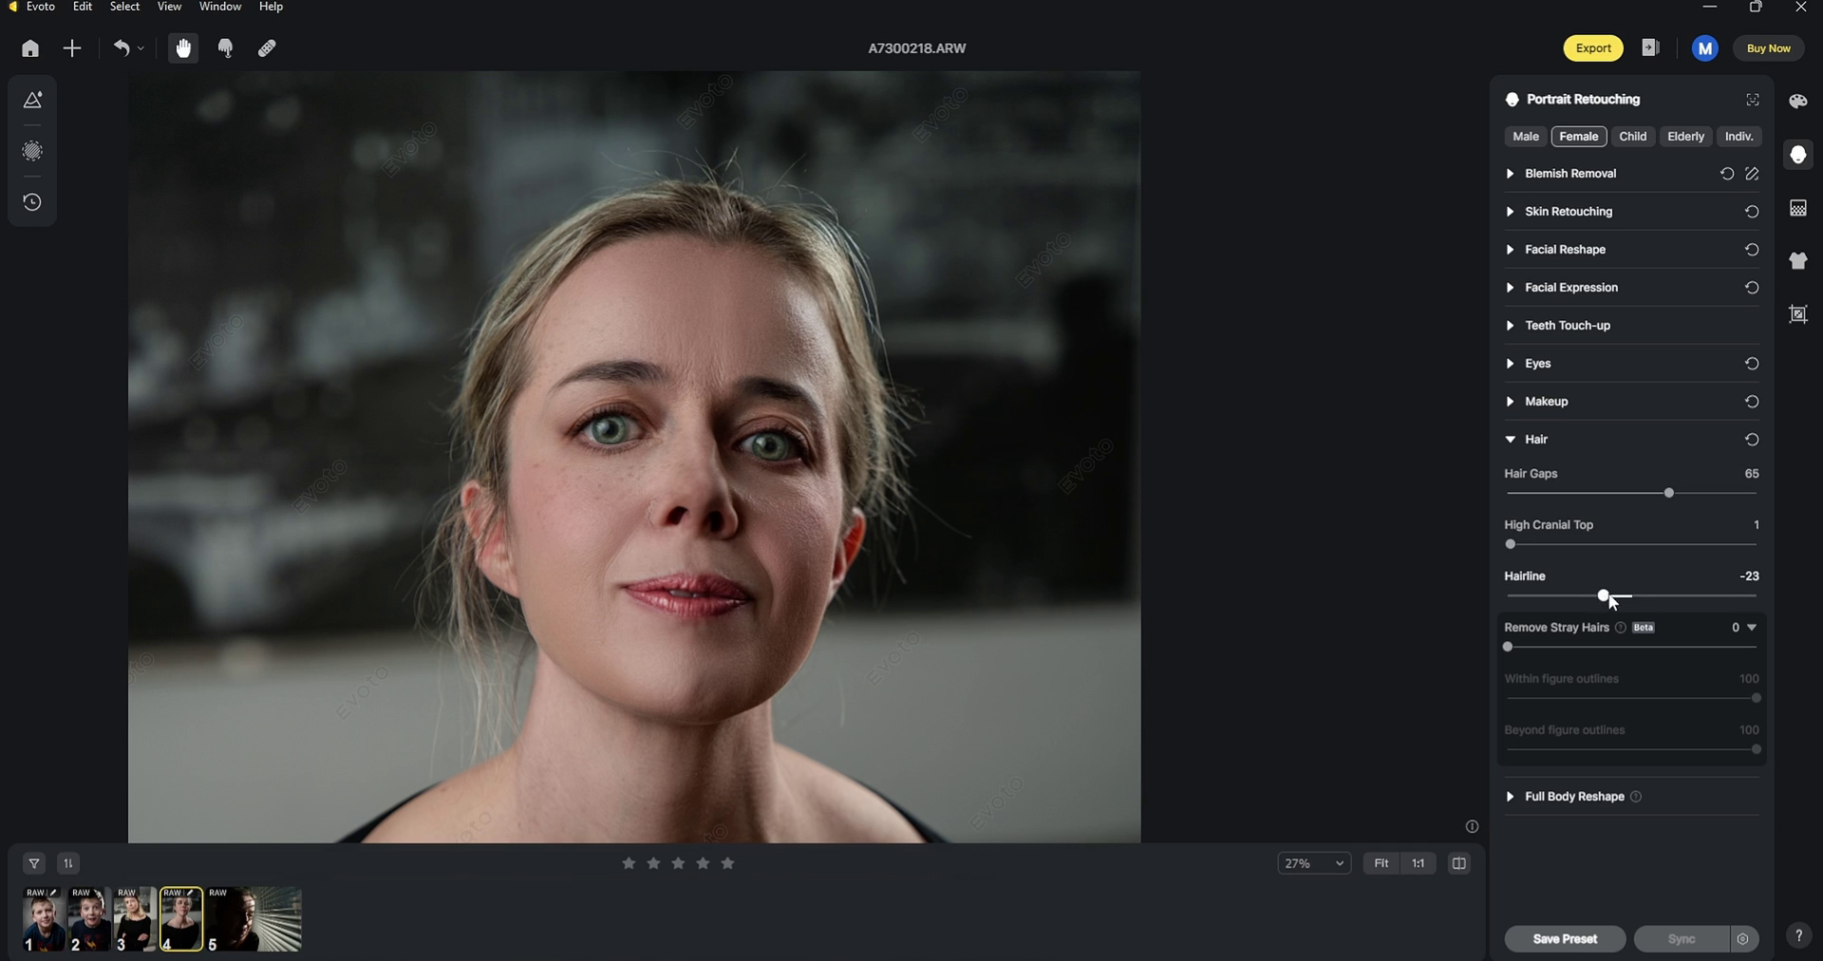
pyautogui.moveTo(1617, 598); pyautogui.dragTo(1606, 596)
pyautogui.moveTo(769, 418); pyautogui.dragTo(805, 384)
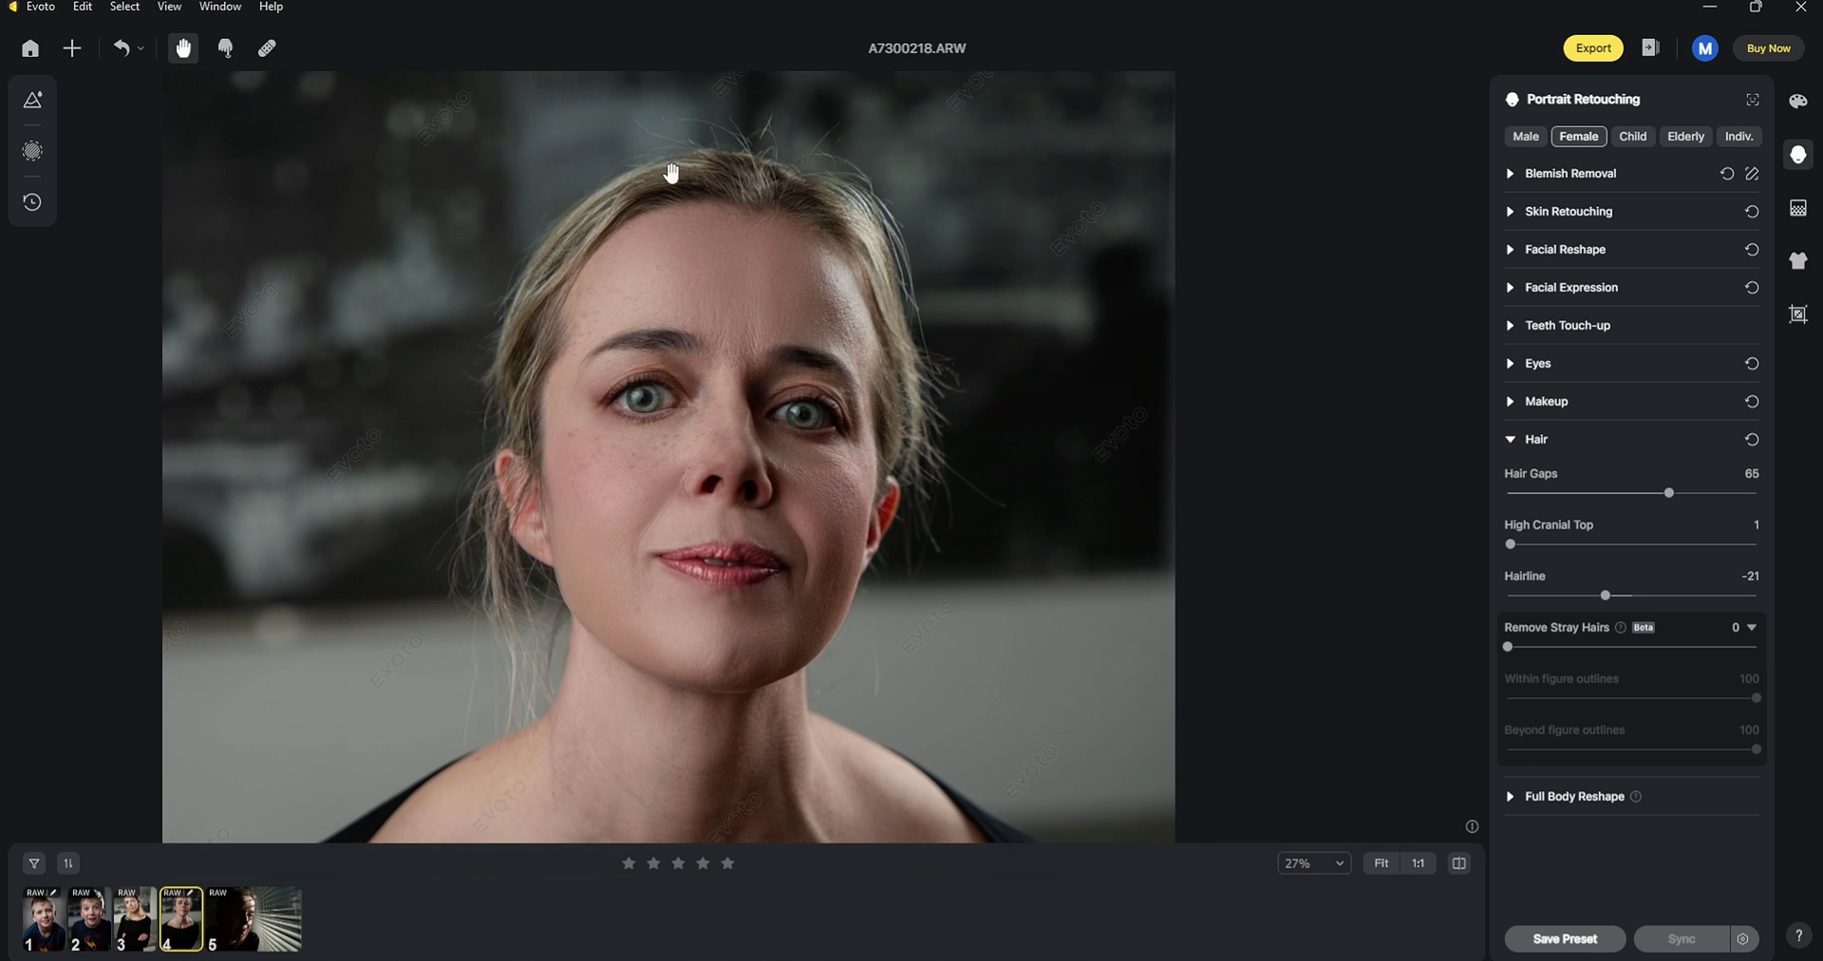
# Set Remove Stray Hairs to 57 and fit the whole portrait in view.
pyautogui.moveTo(1508, 649); pyautogui.dragTo(1567, 650)
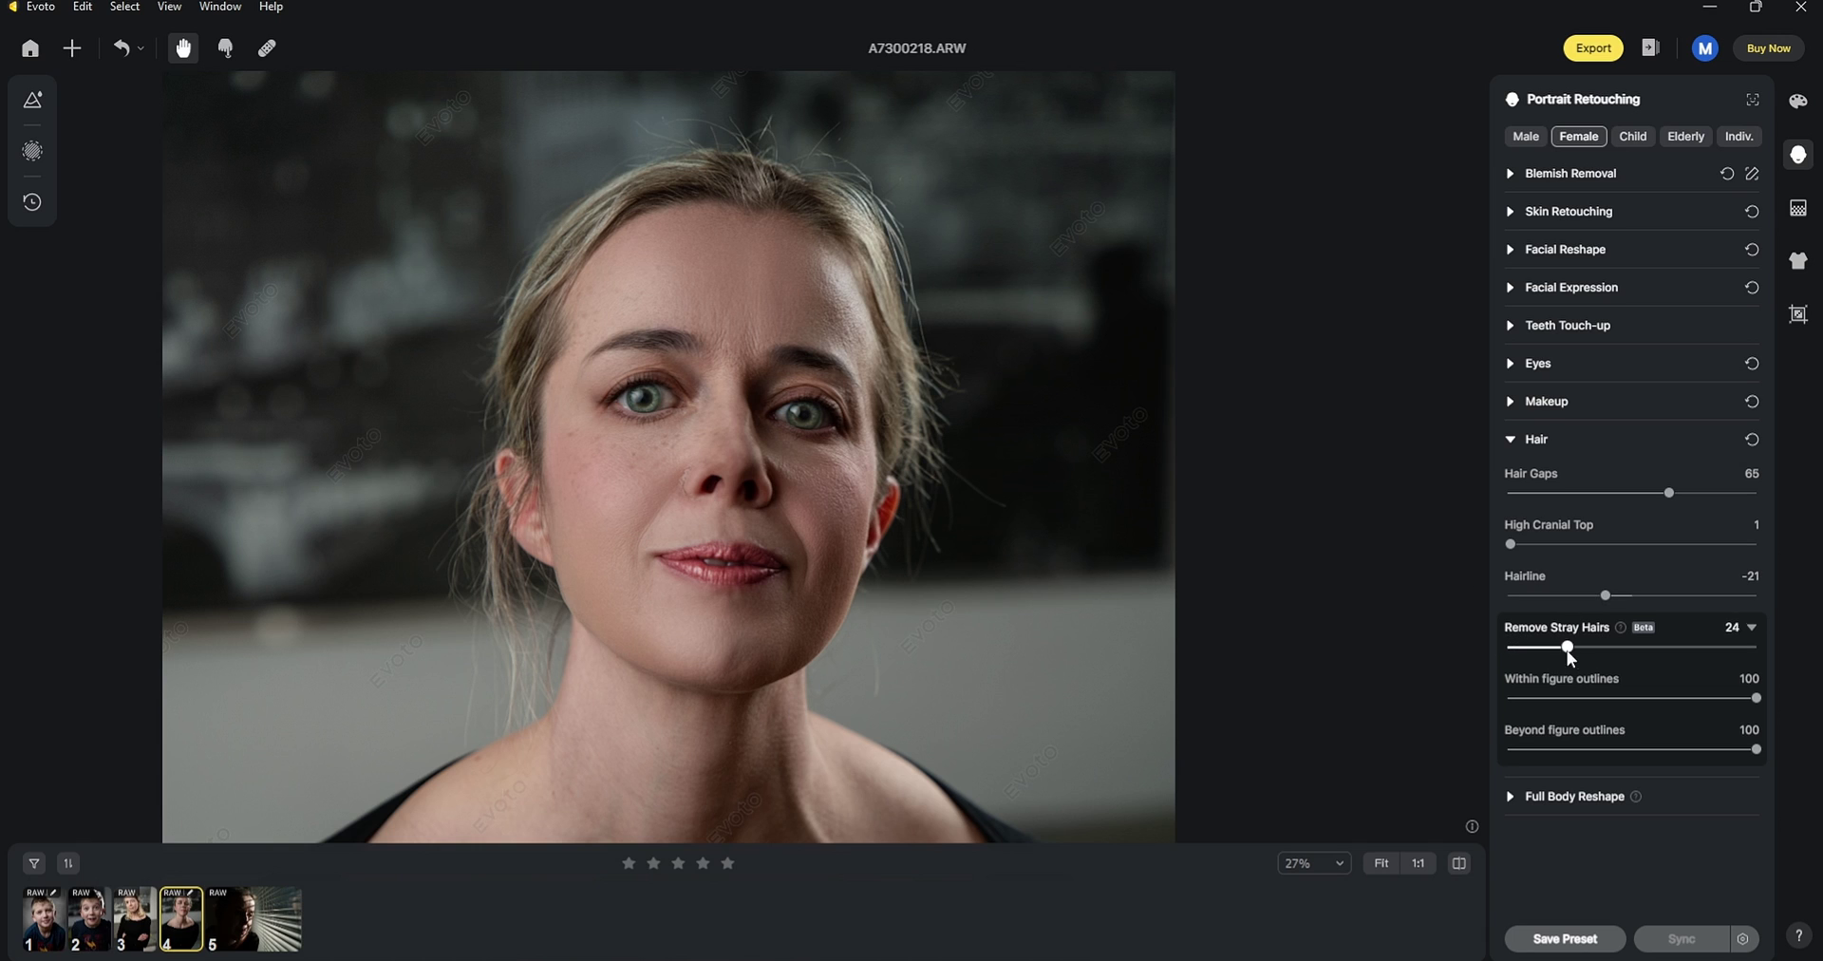
pyautogui.click(1649, 648)
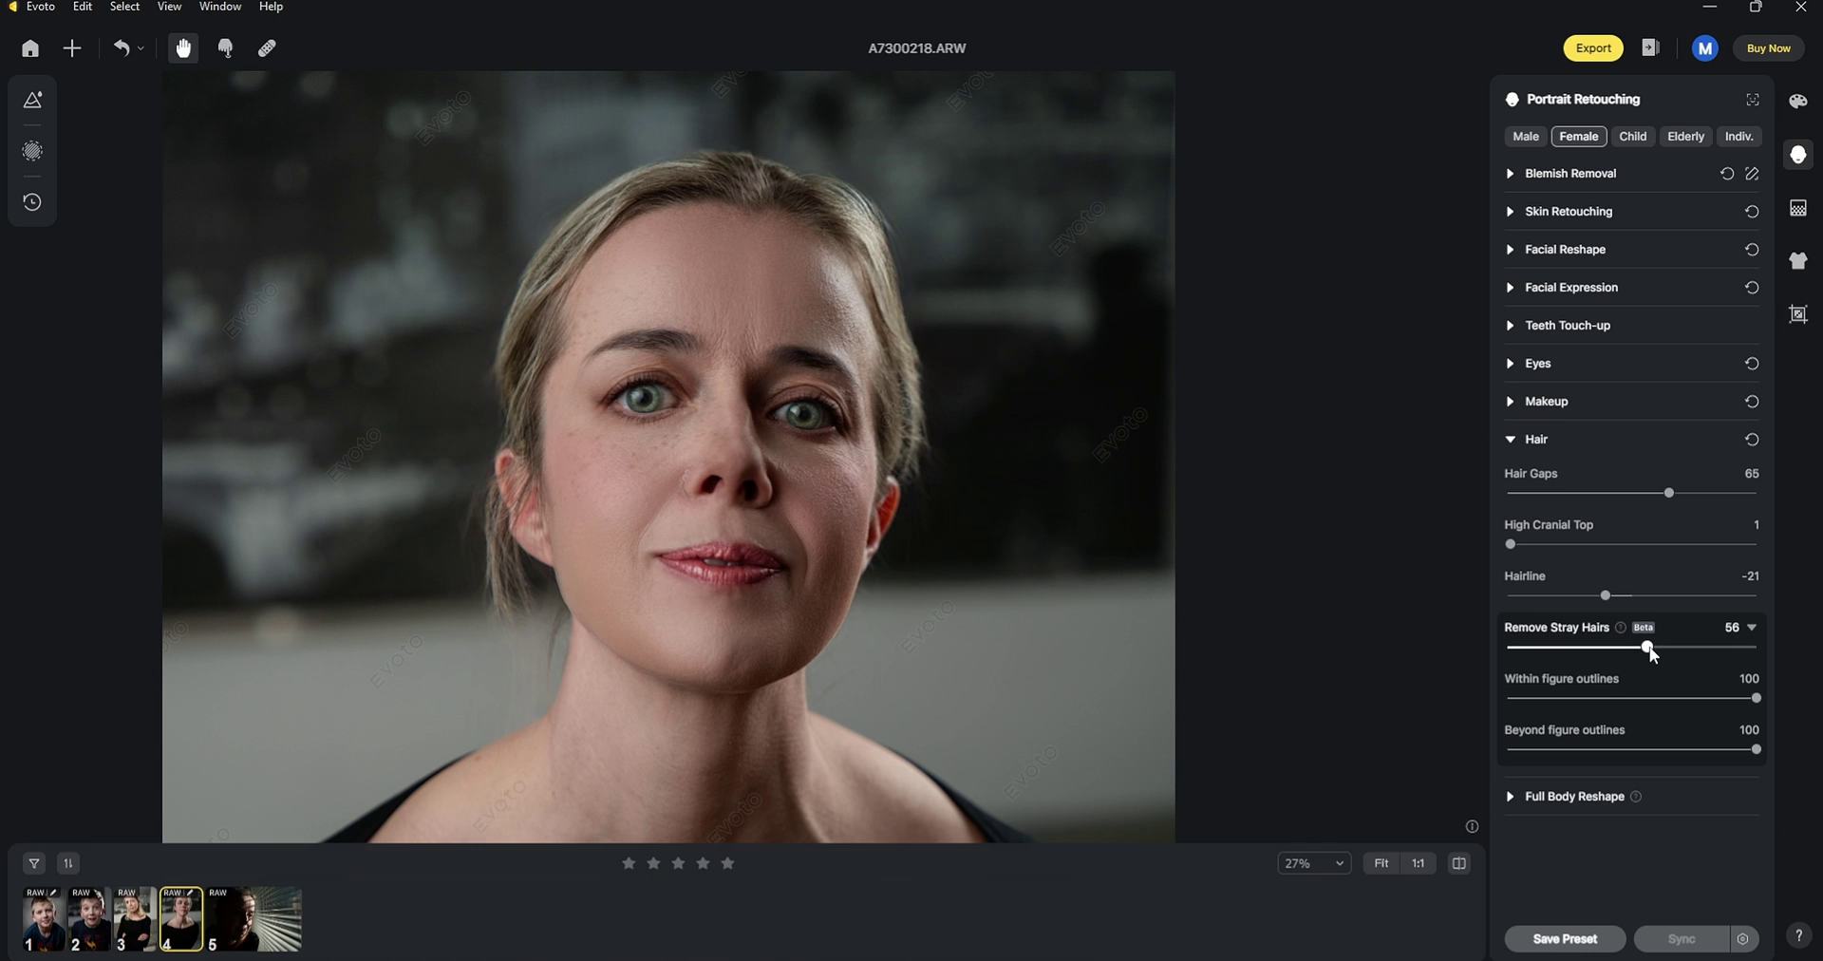
pyautogui.moveTo(1648, 647); pyautogui.dragTo(1519, 647)
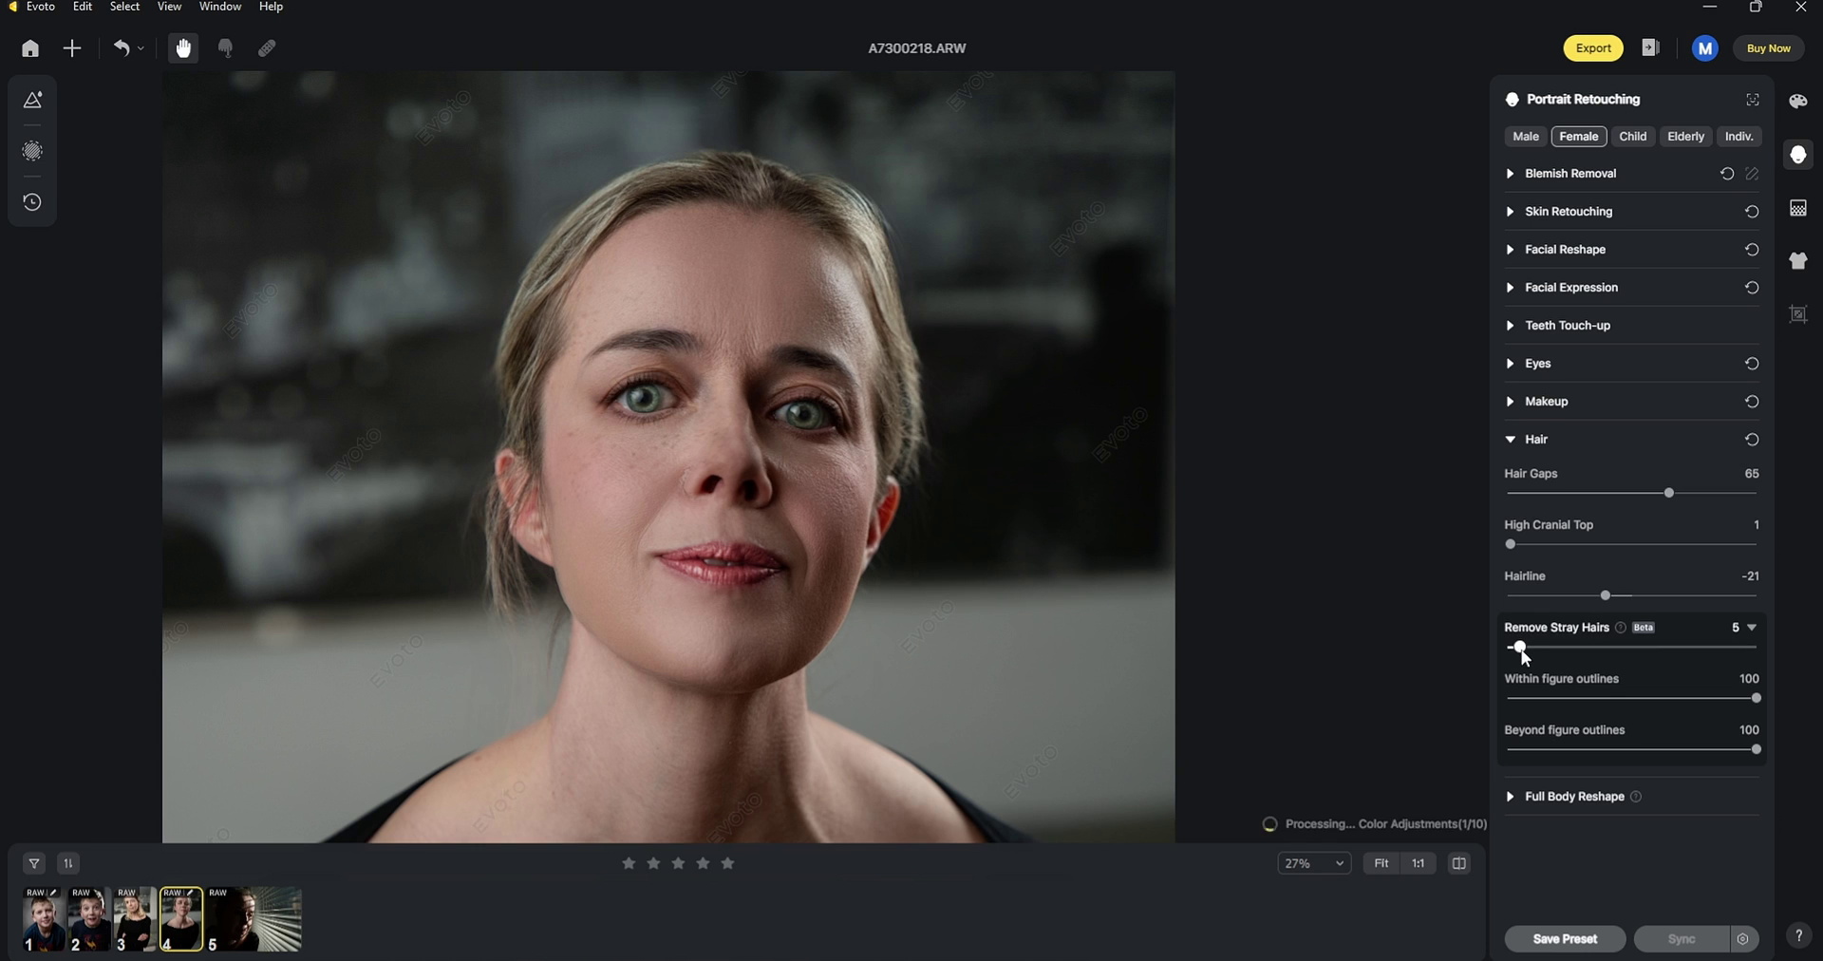
pyautogui.click(1649, 647)
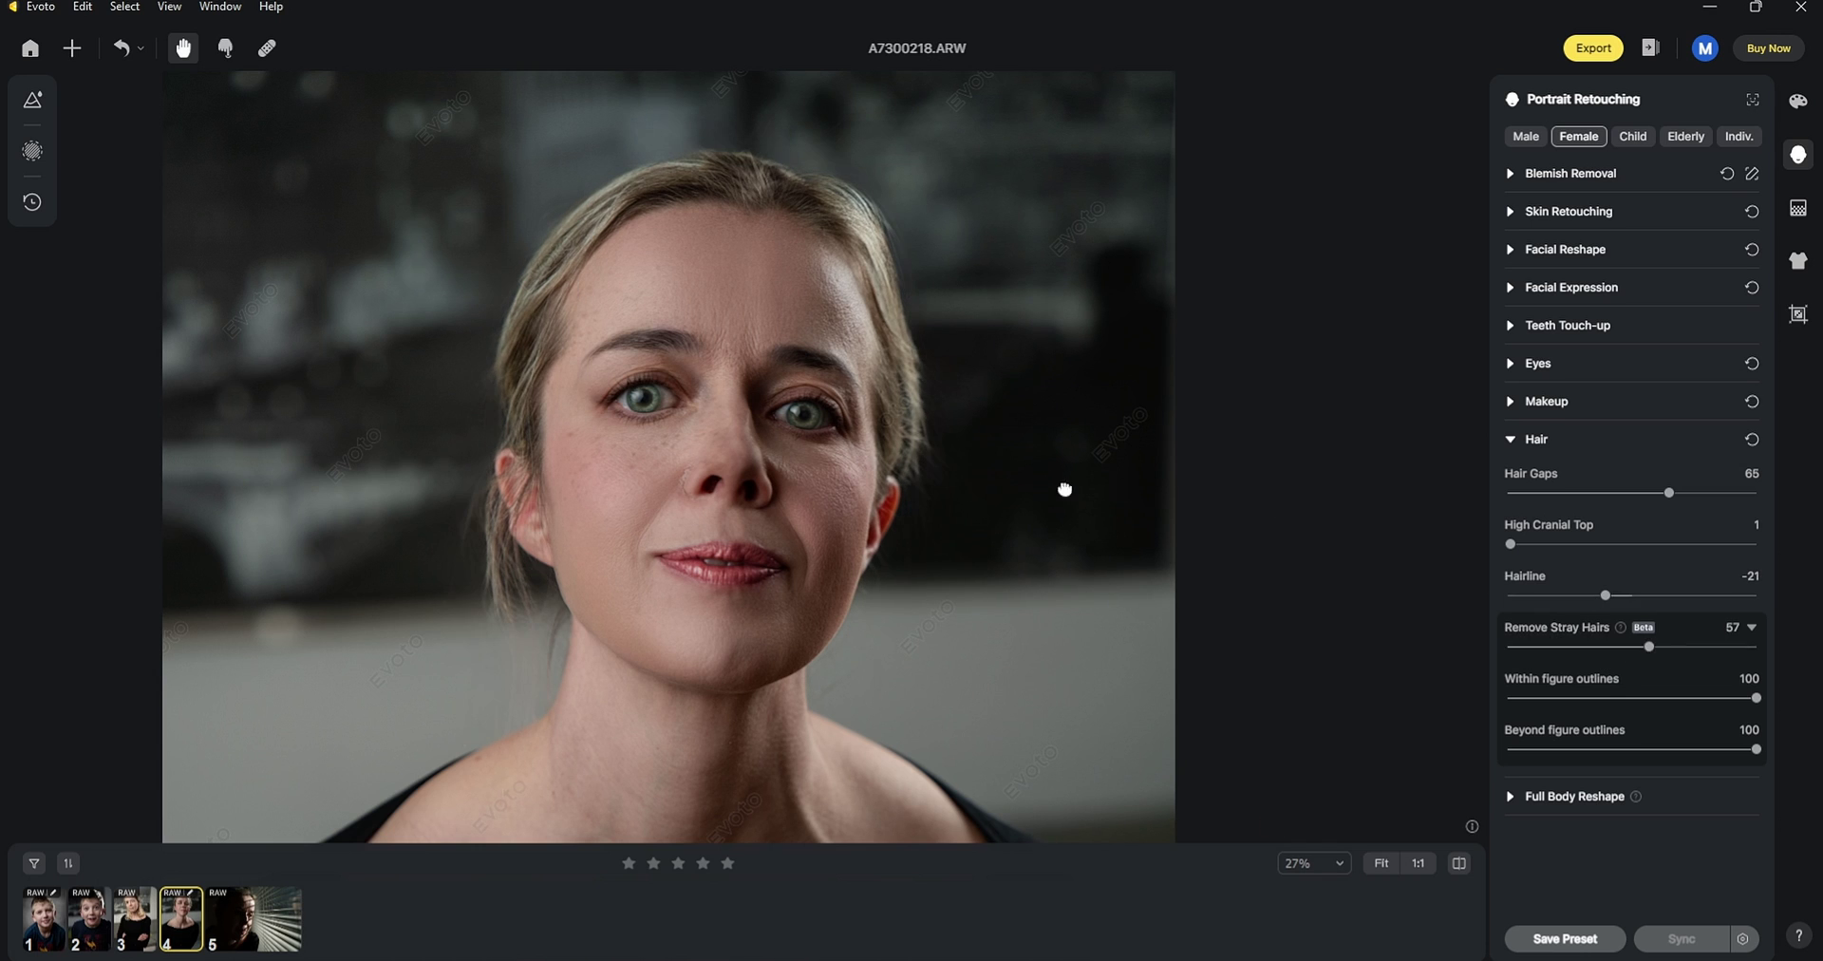
pyautogui.scroll(-3, 745, 299)
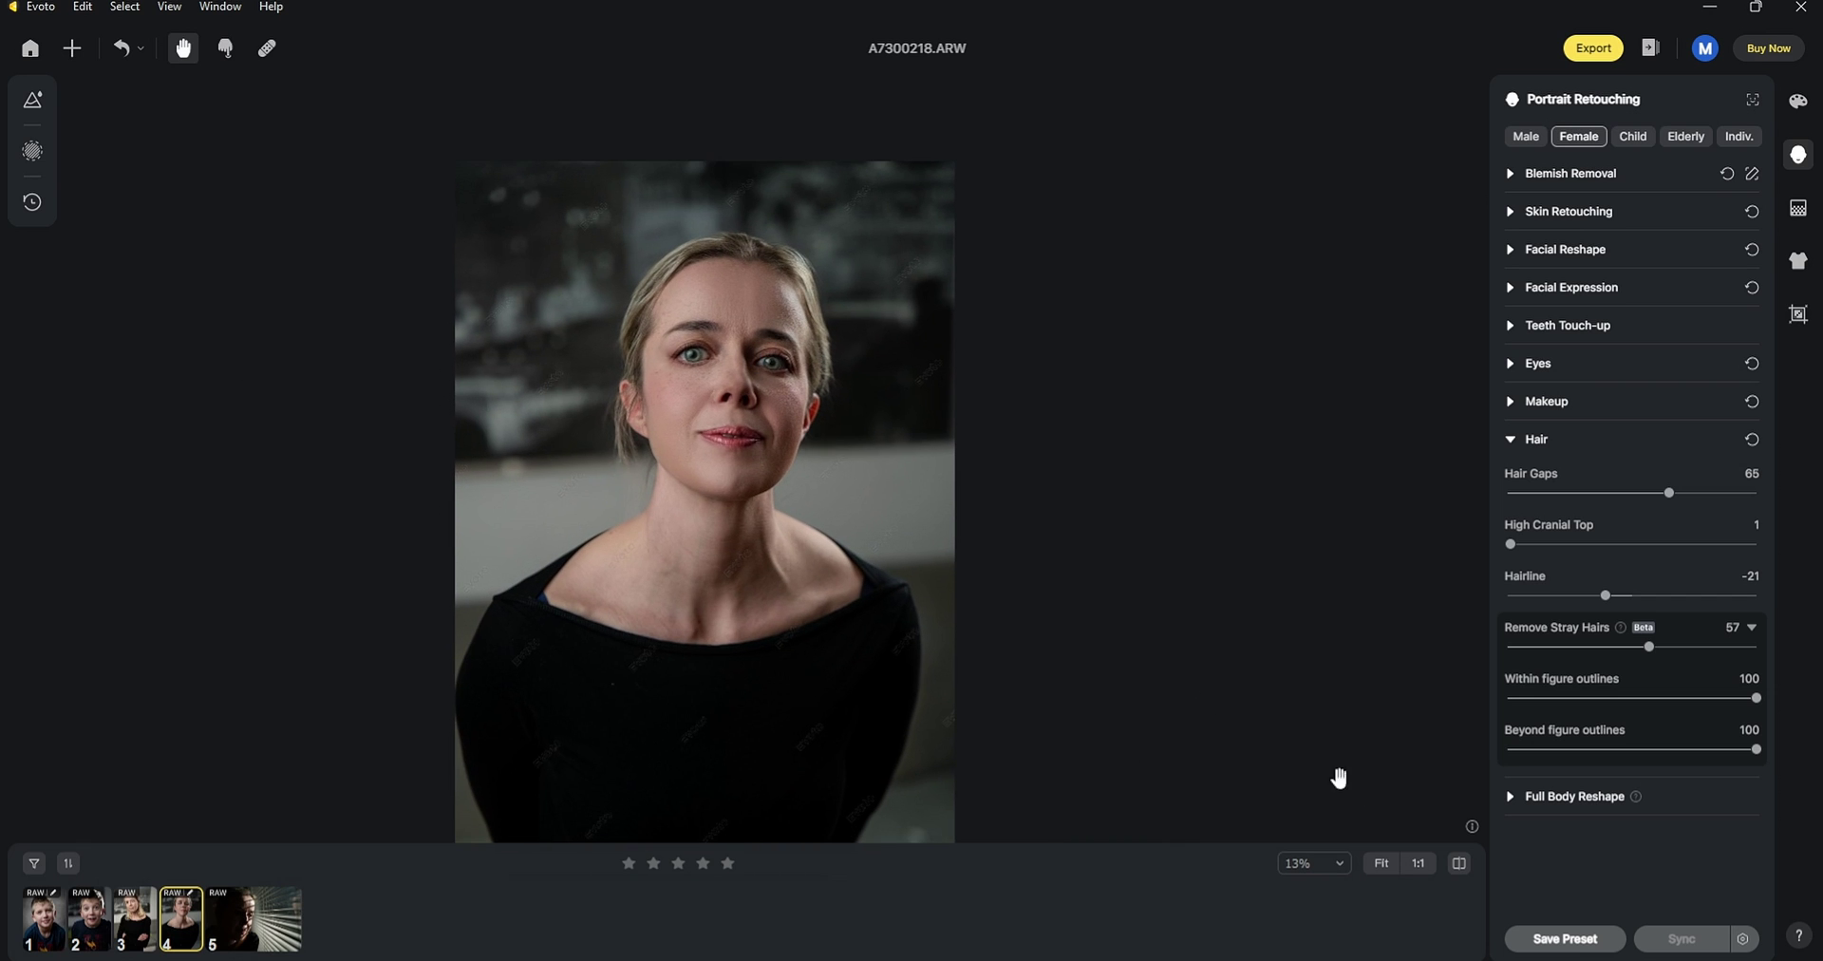
pyautogui.click(1379, 866)
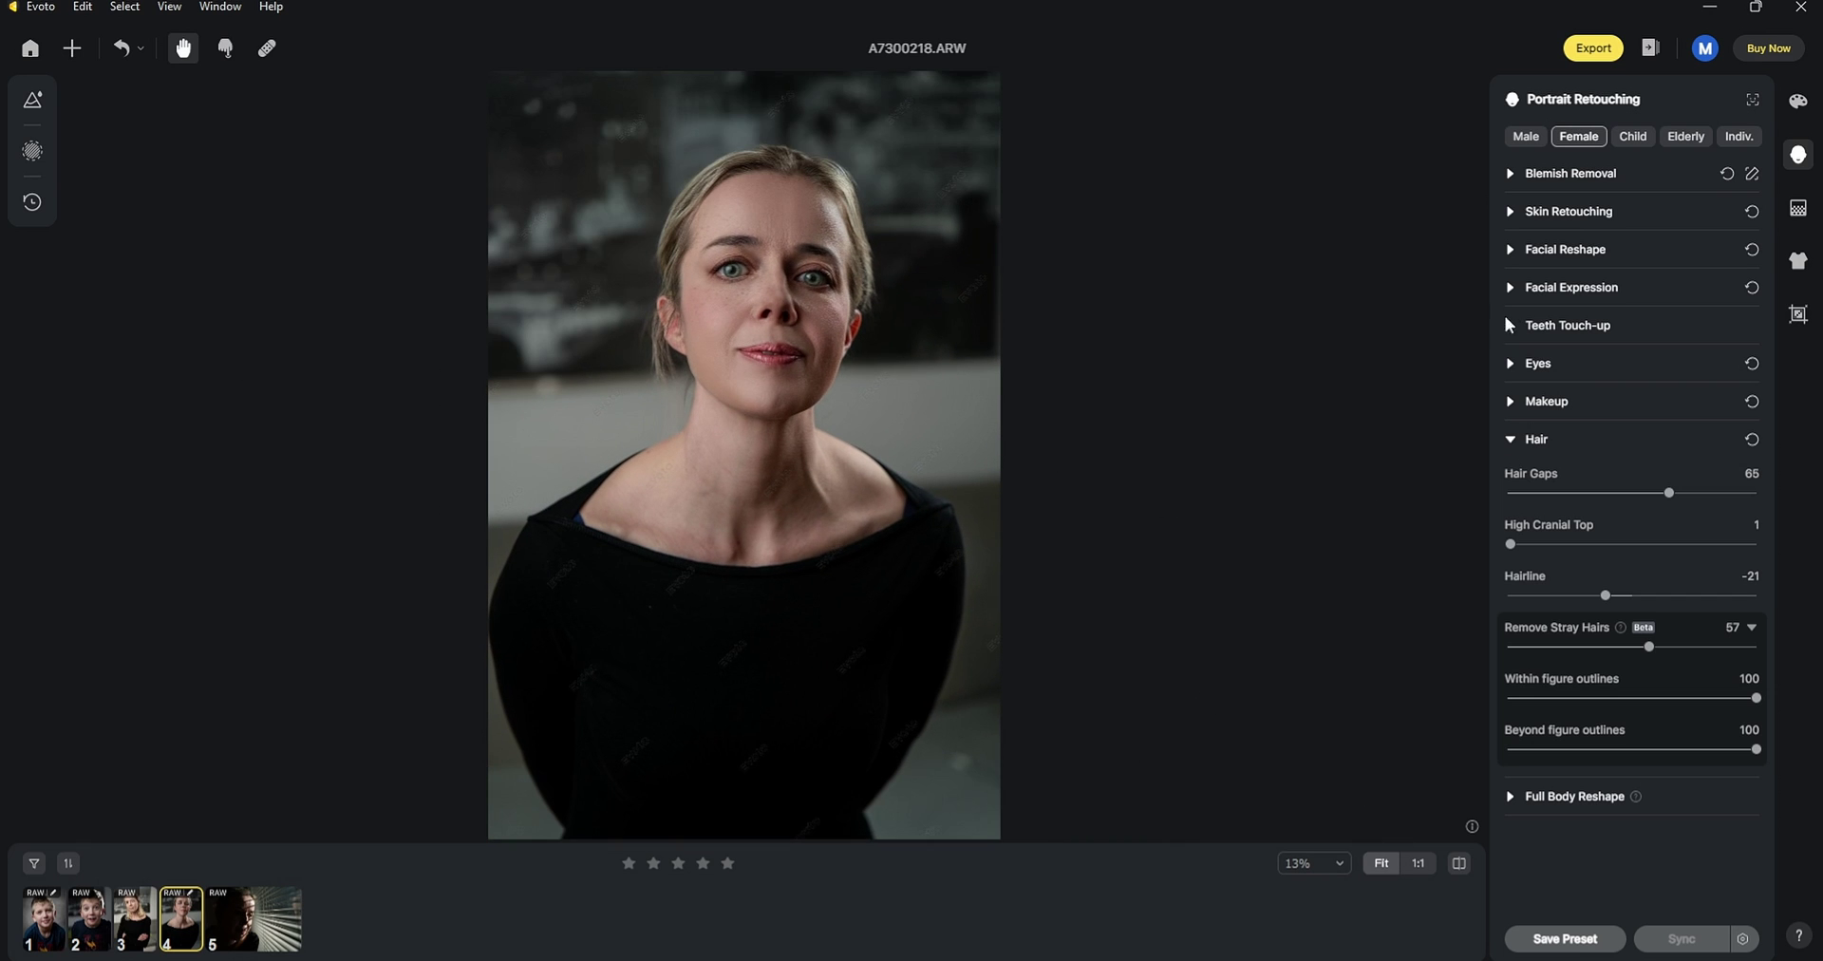
# Set the Makeup Contour to None.
pyautogui.click(1510, 399)
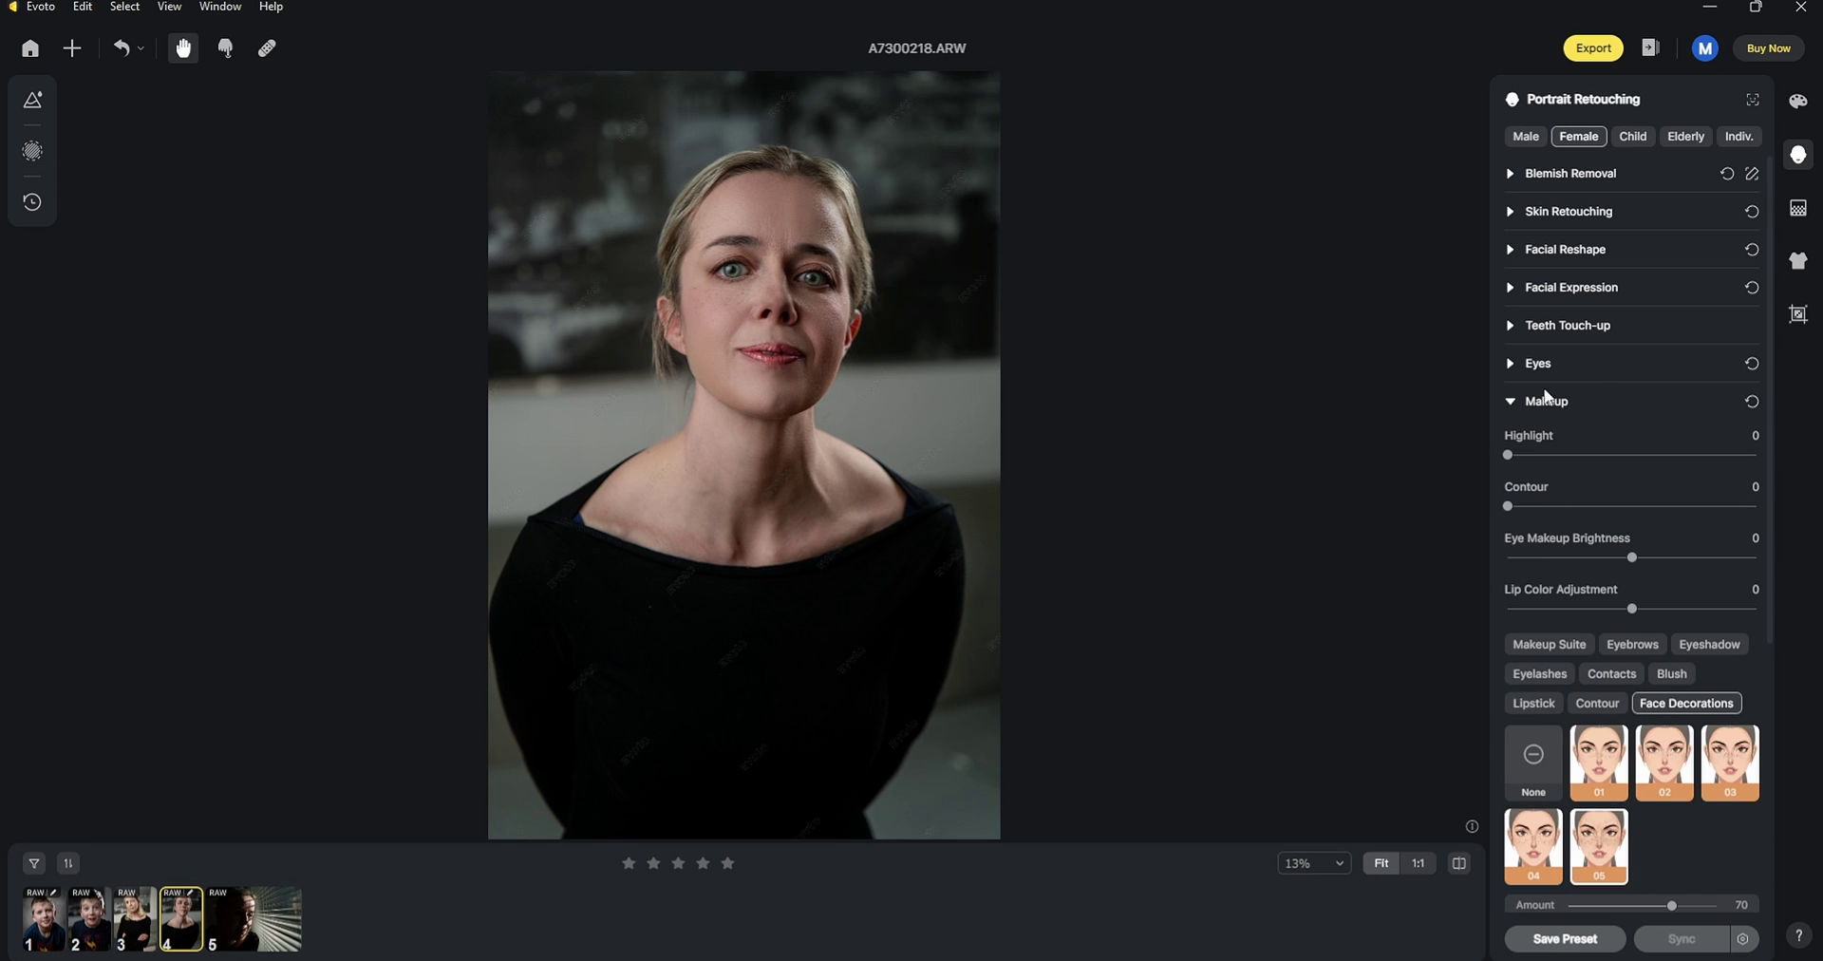
pyautogui.click(1603, 707)
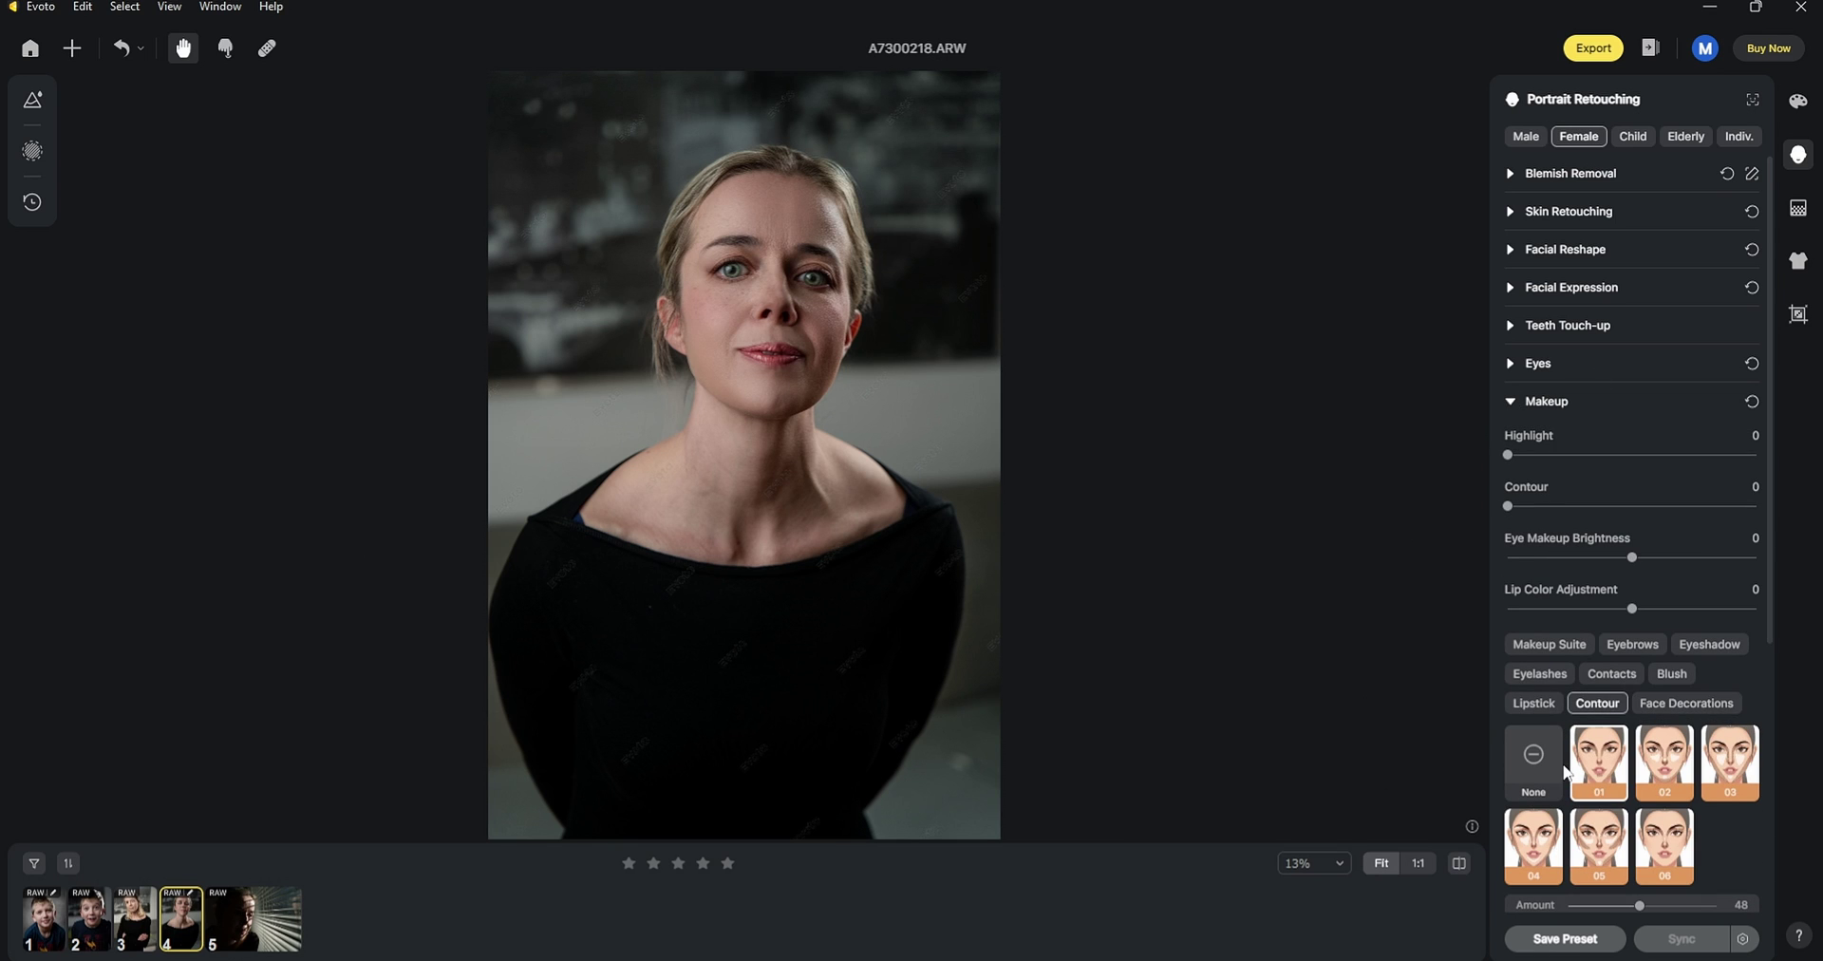
pyautogui.click(1535, 759)
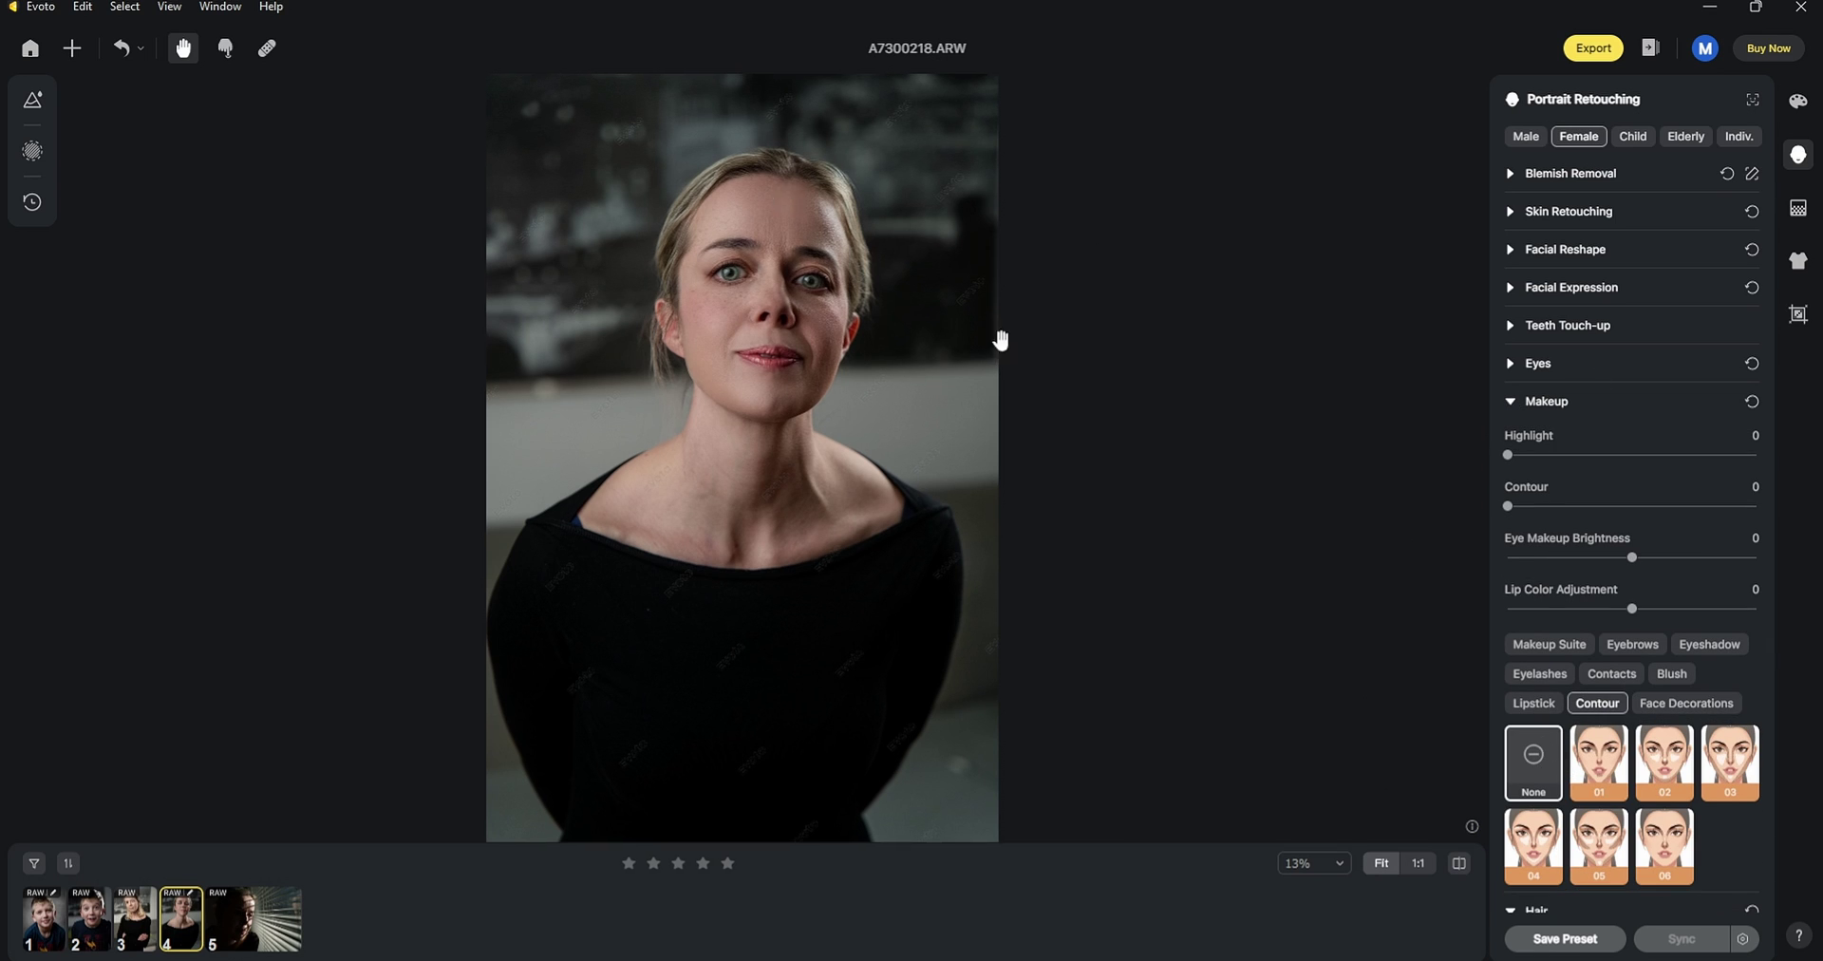
pyautogui.click(1516, 399)
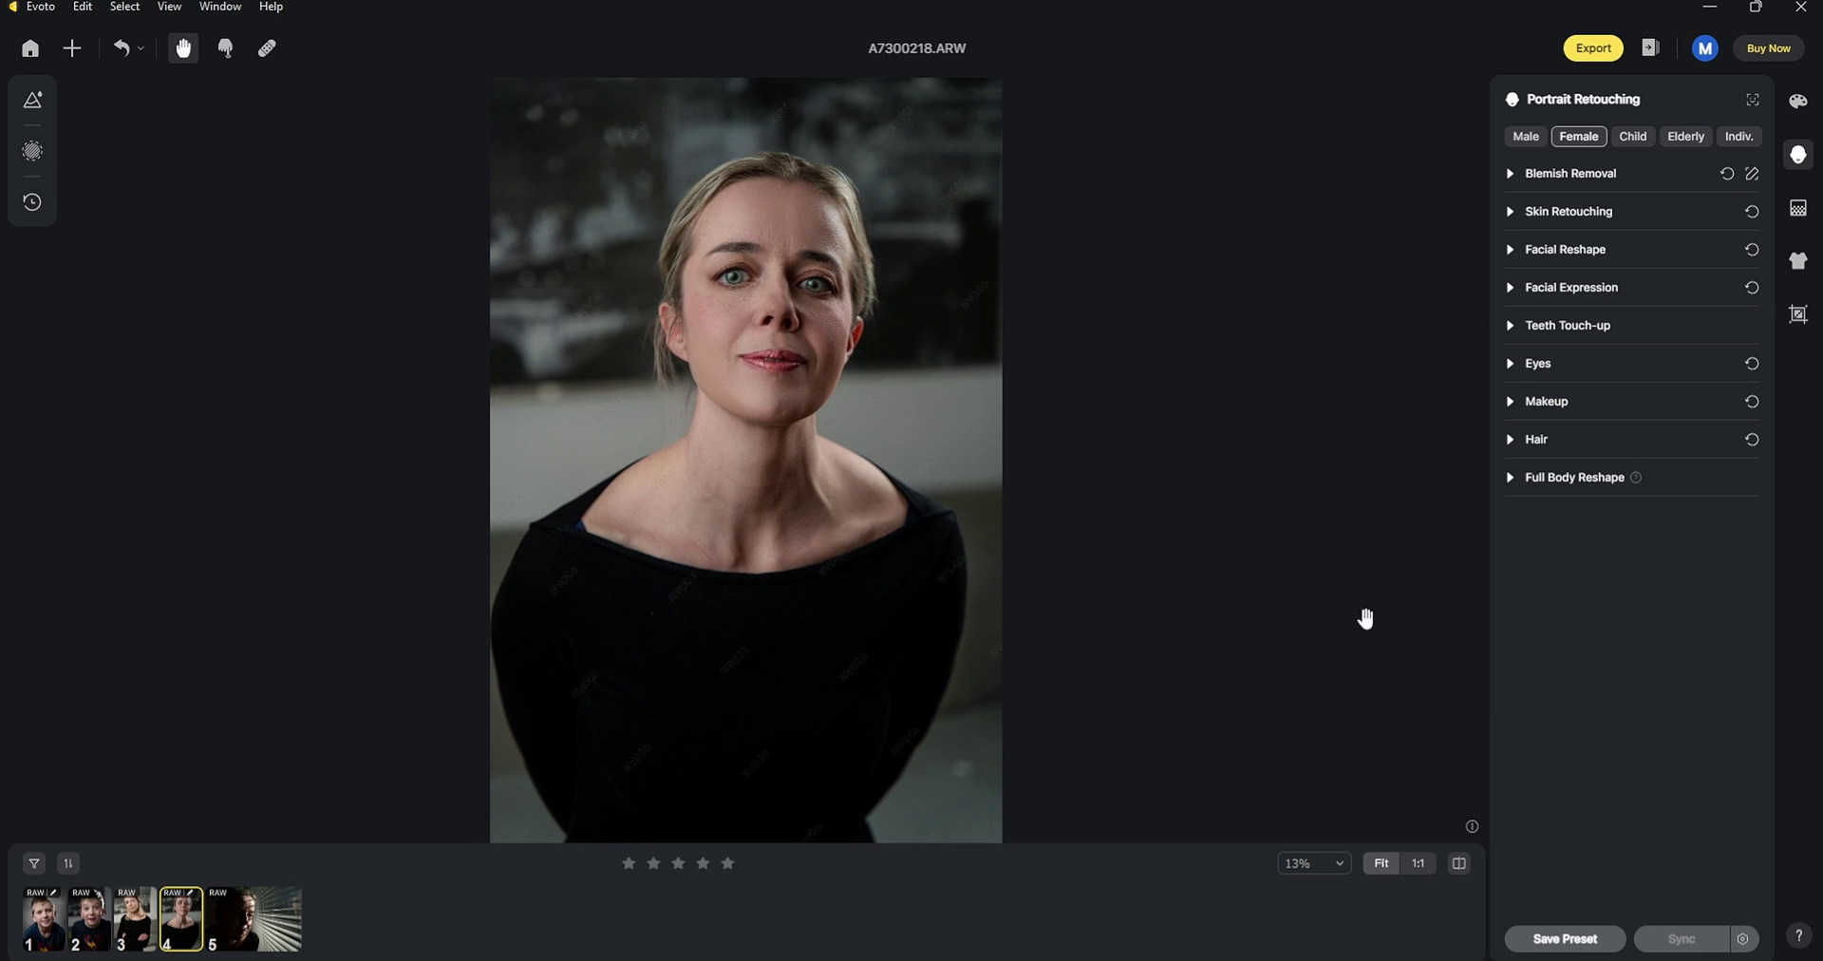
# Test AI Reshape, head and neck sliders in Full Body Reshape, leaving the body unchanged.
pyautogui.click(1508, 477)
pyautogui.moveTo(1581, 534); pyautogui.dragTo(1632, 532)
pyautogui.moveTo(1508, 684)
pyautogui.mouseDown()
pyautogui.moveTo(1607, 684)
pyautogui.moveTo(1473, 690)
pyautogui.mouseUp()
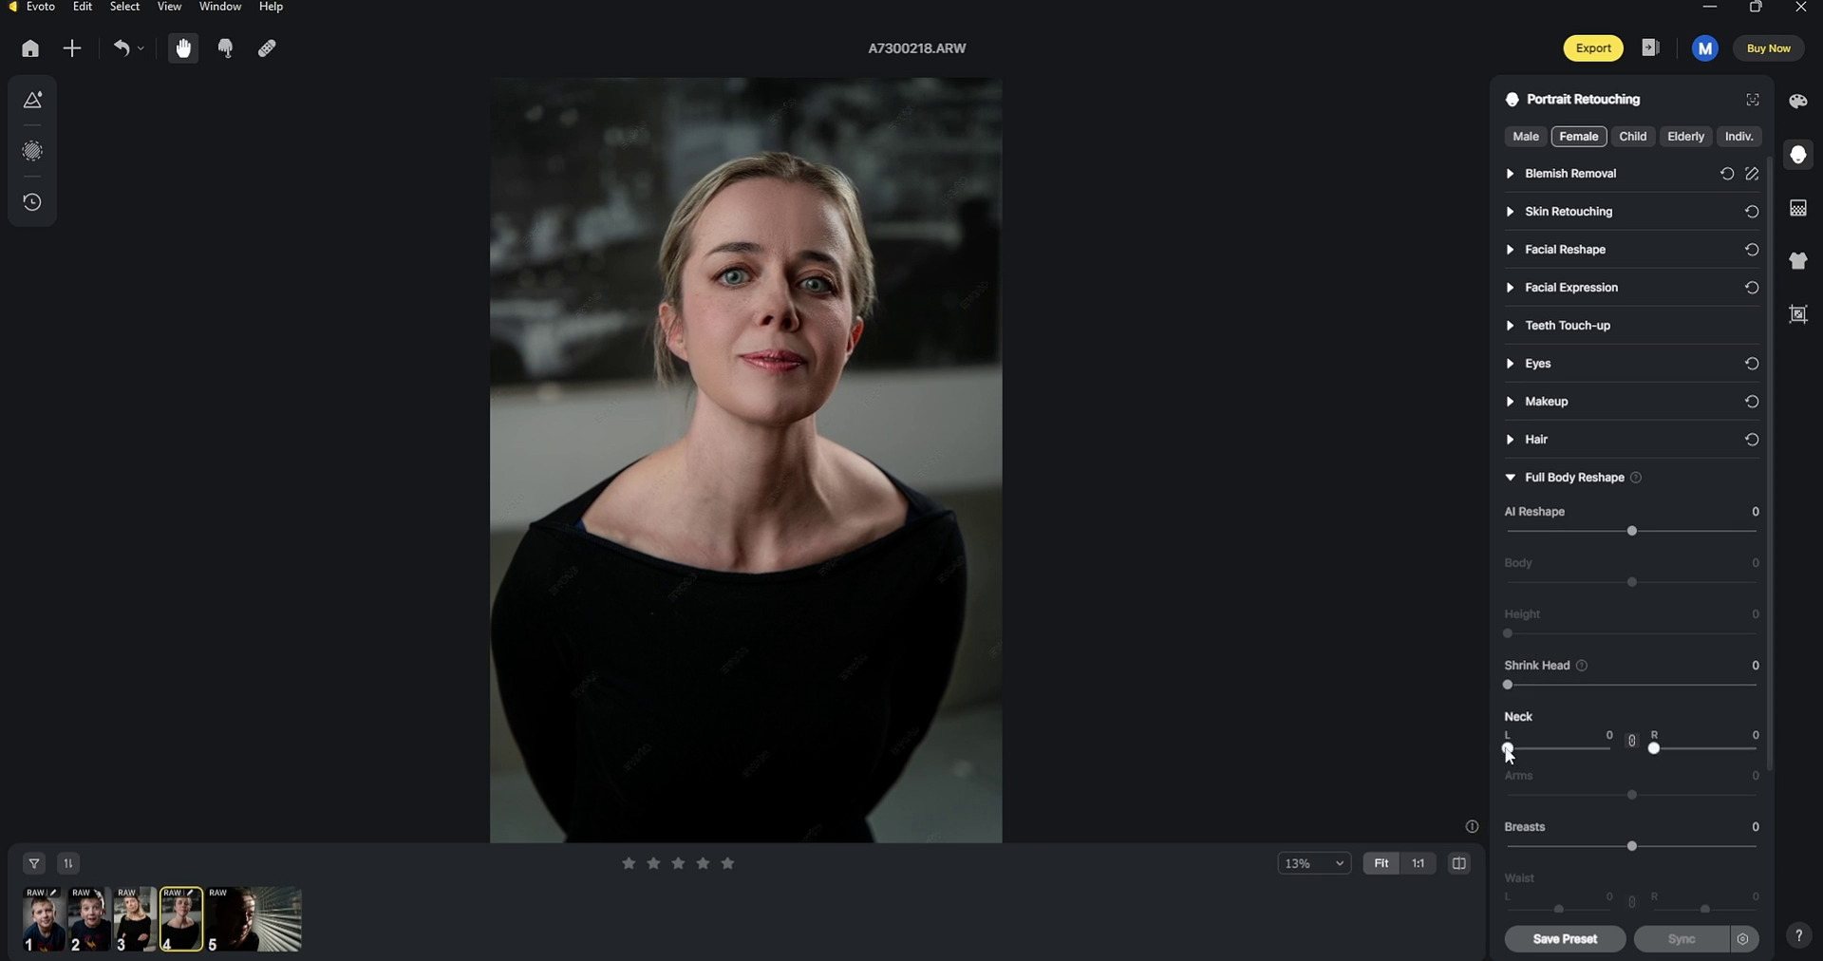
pyautogui.moveTo(1510, 747); pyautogui.dragTo(1408, 740)
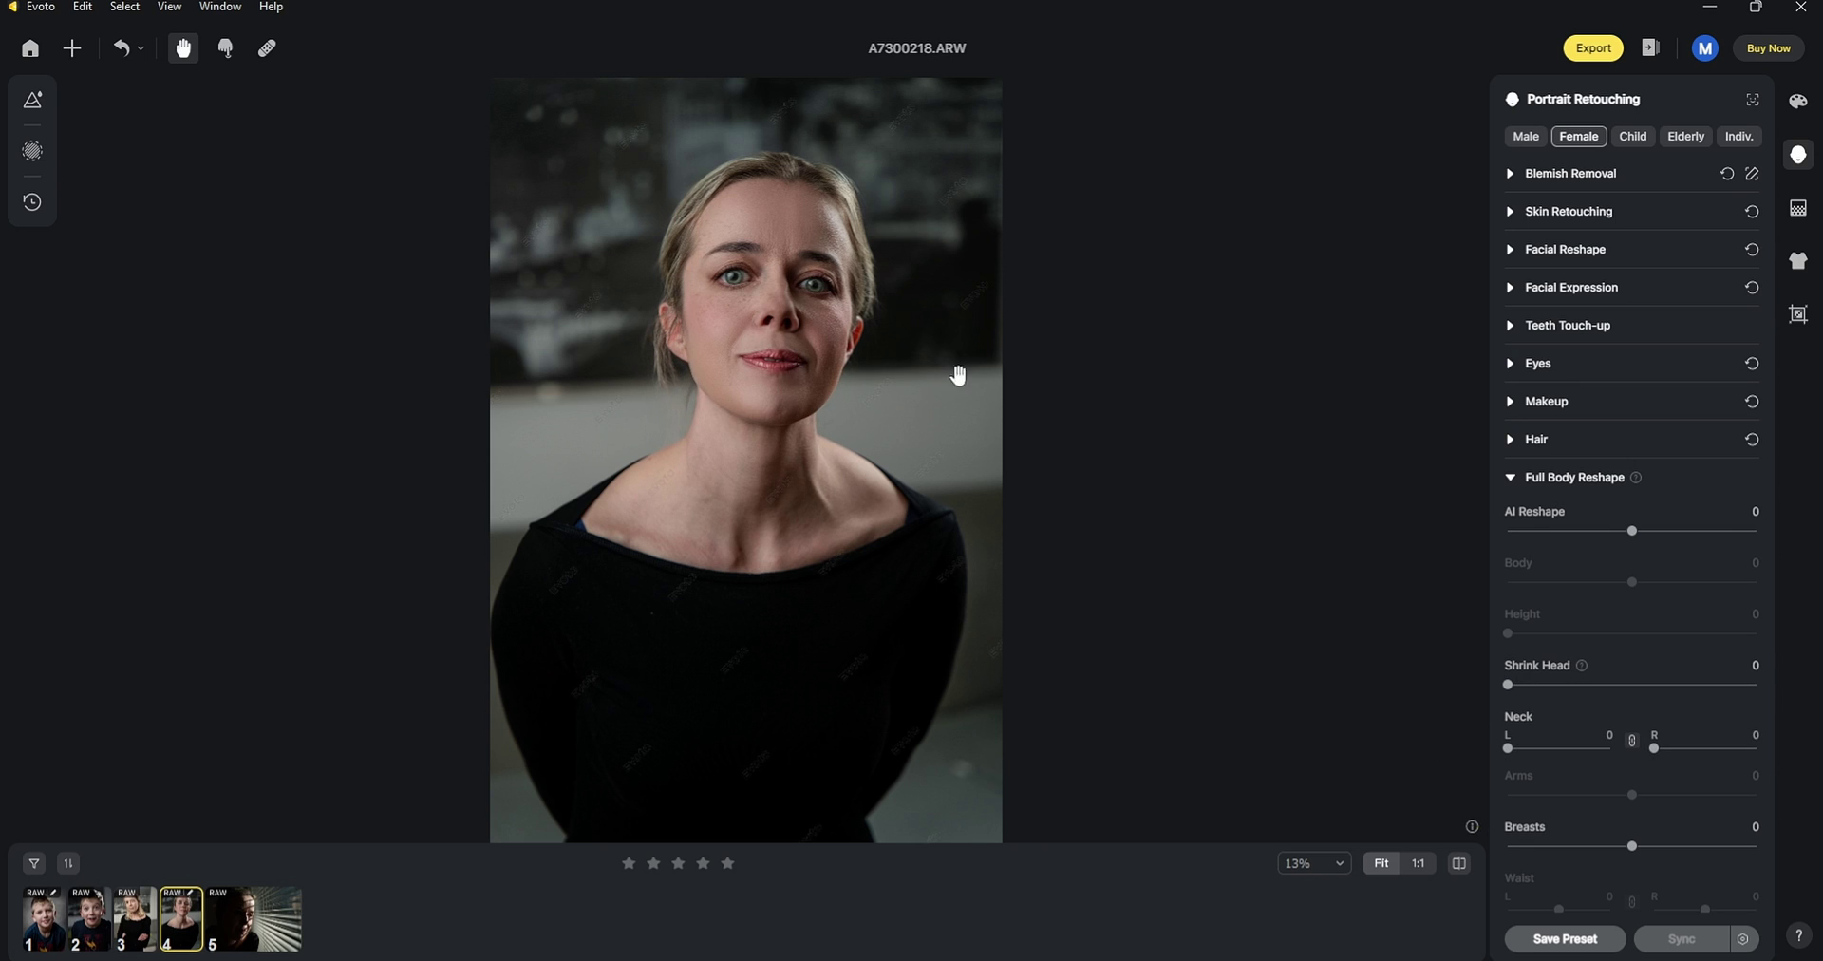
pyautogui.click(1510, 477)
pyautogui.moveTo(704, 362); pyautogui.dragTo(754, 311)
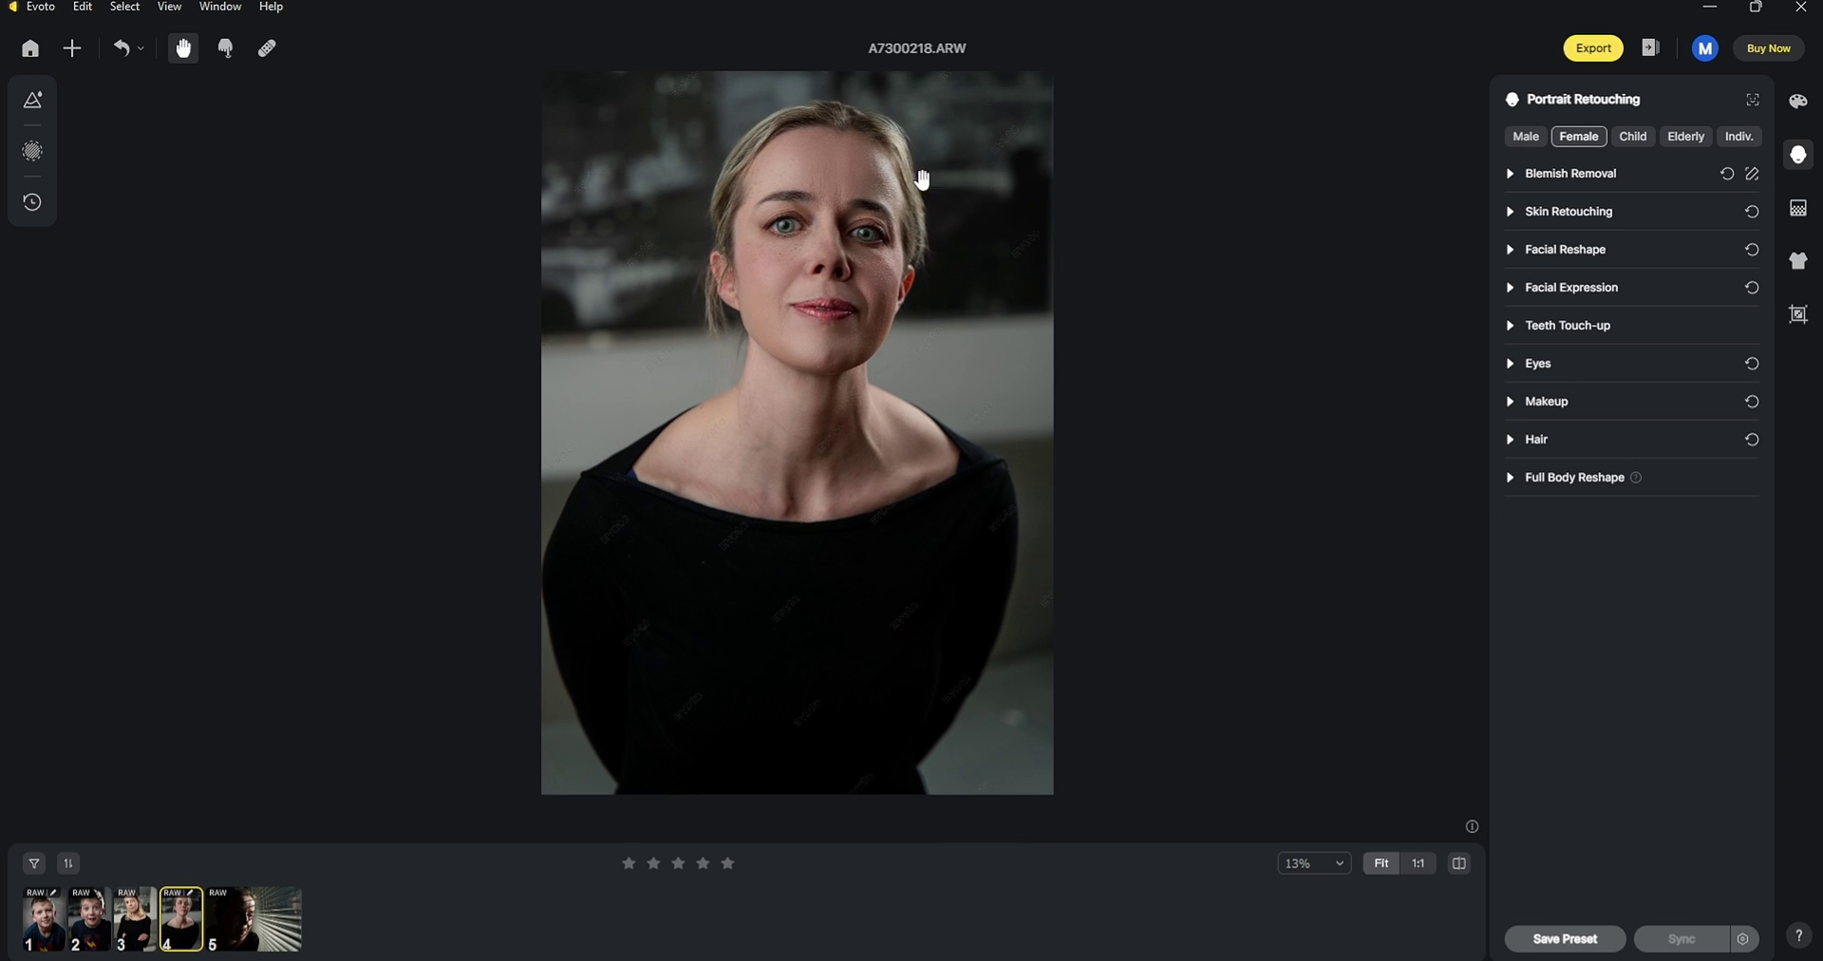
pyautogui.moveTo(610, 304); pyautogui.dragTo(587, 300)
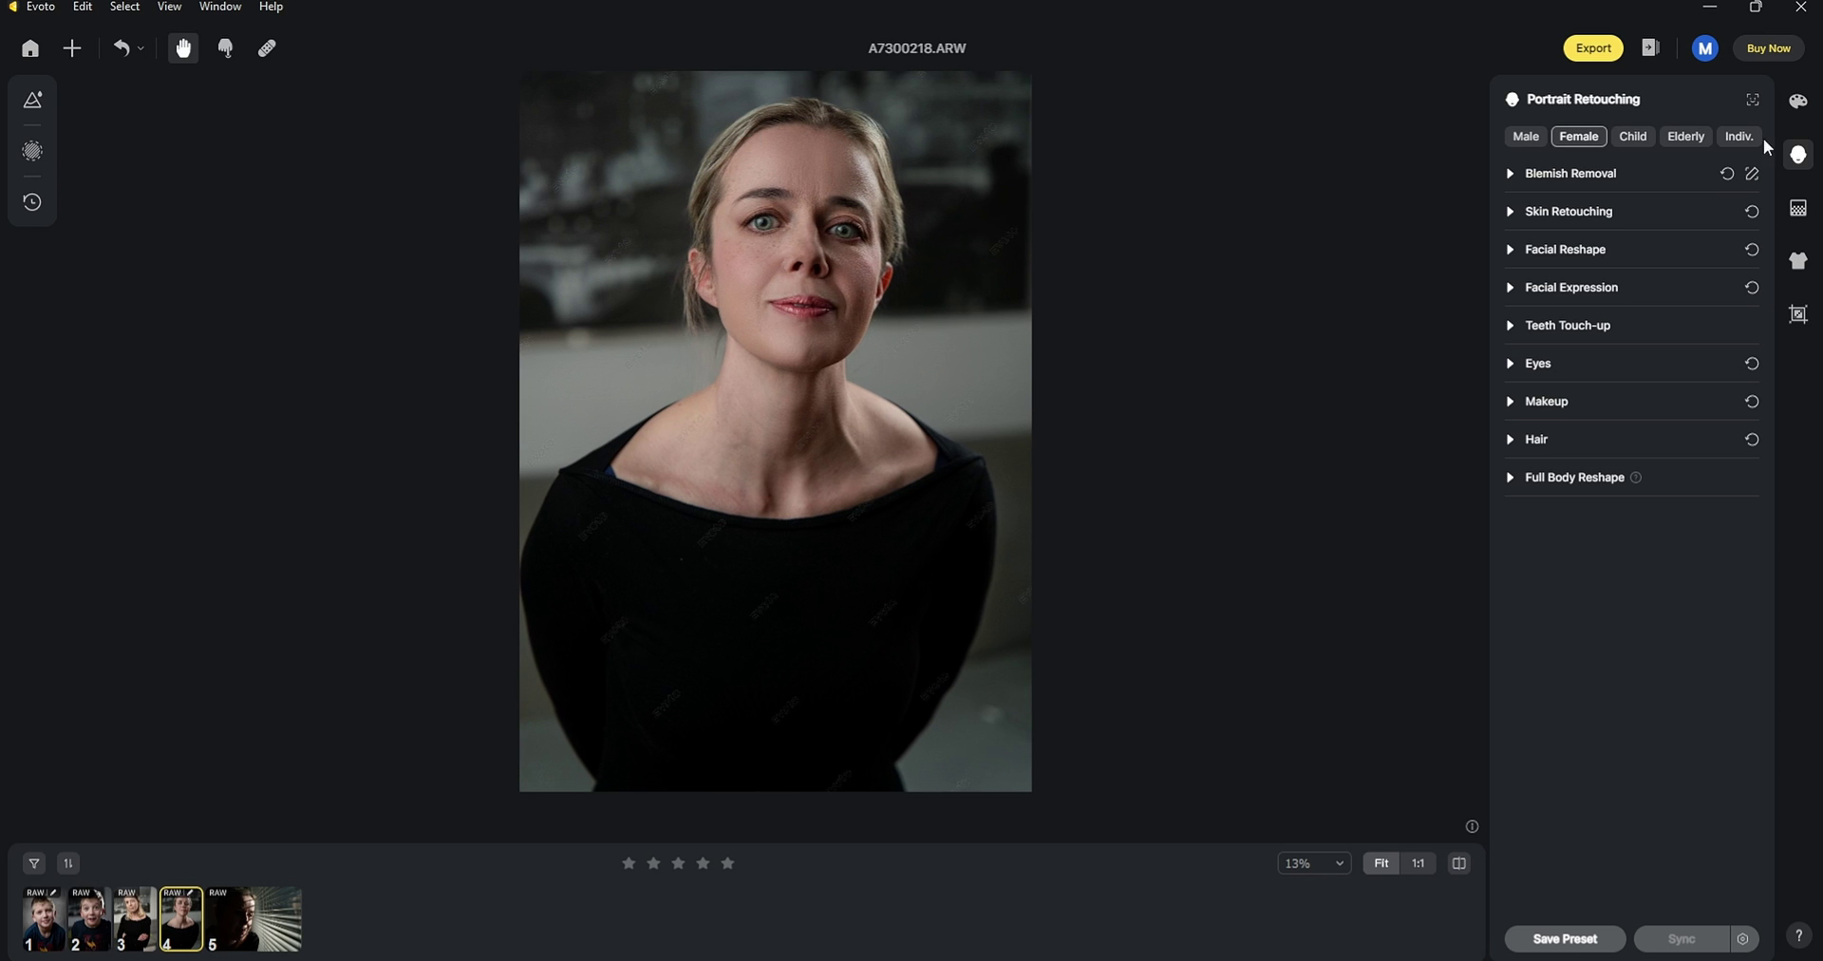
# Try the clean solid, transparent, white, Brown03 and Gray03 background options.
pyautogui.click(1798, 211)
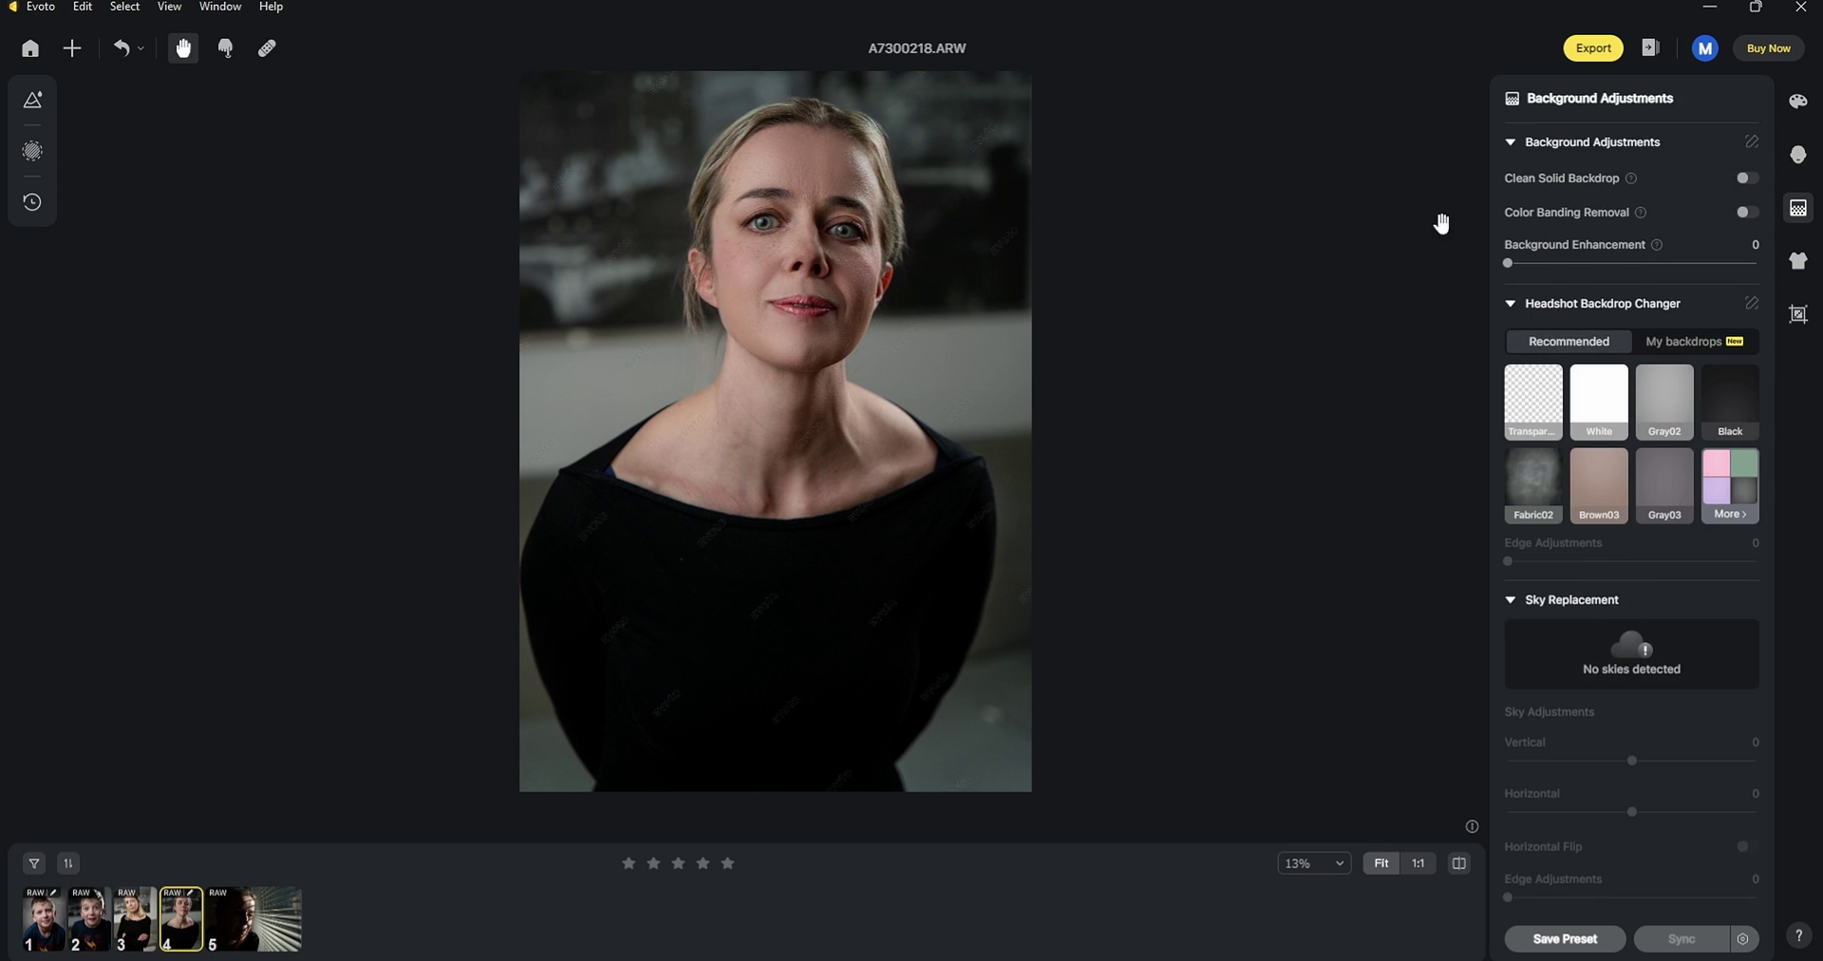
pyautogui.click(1745, 179)
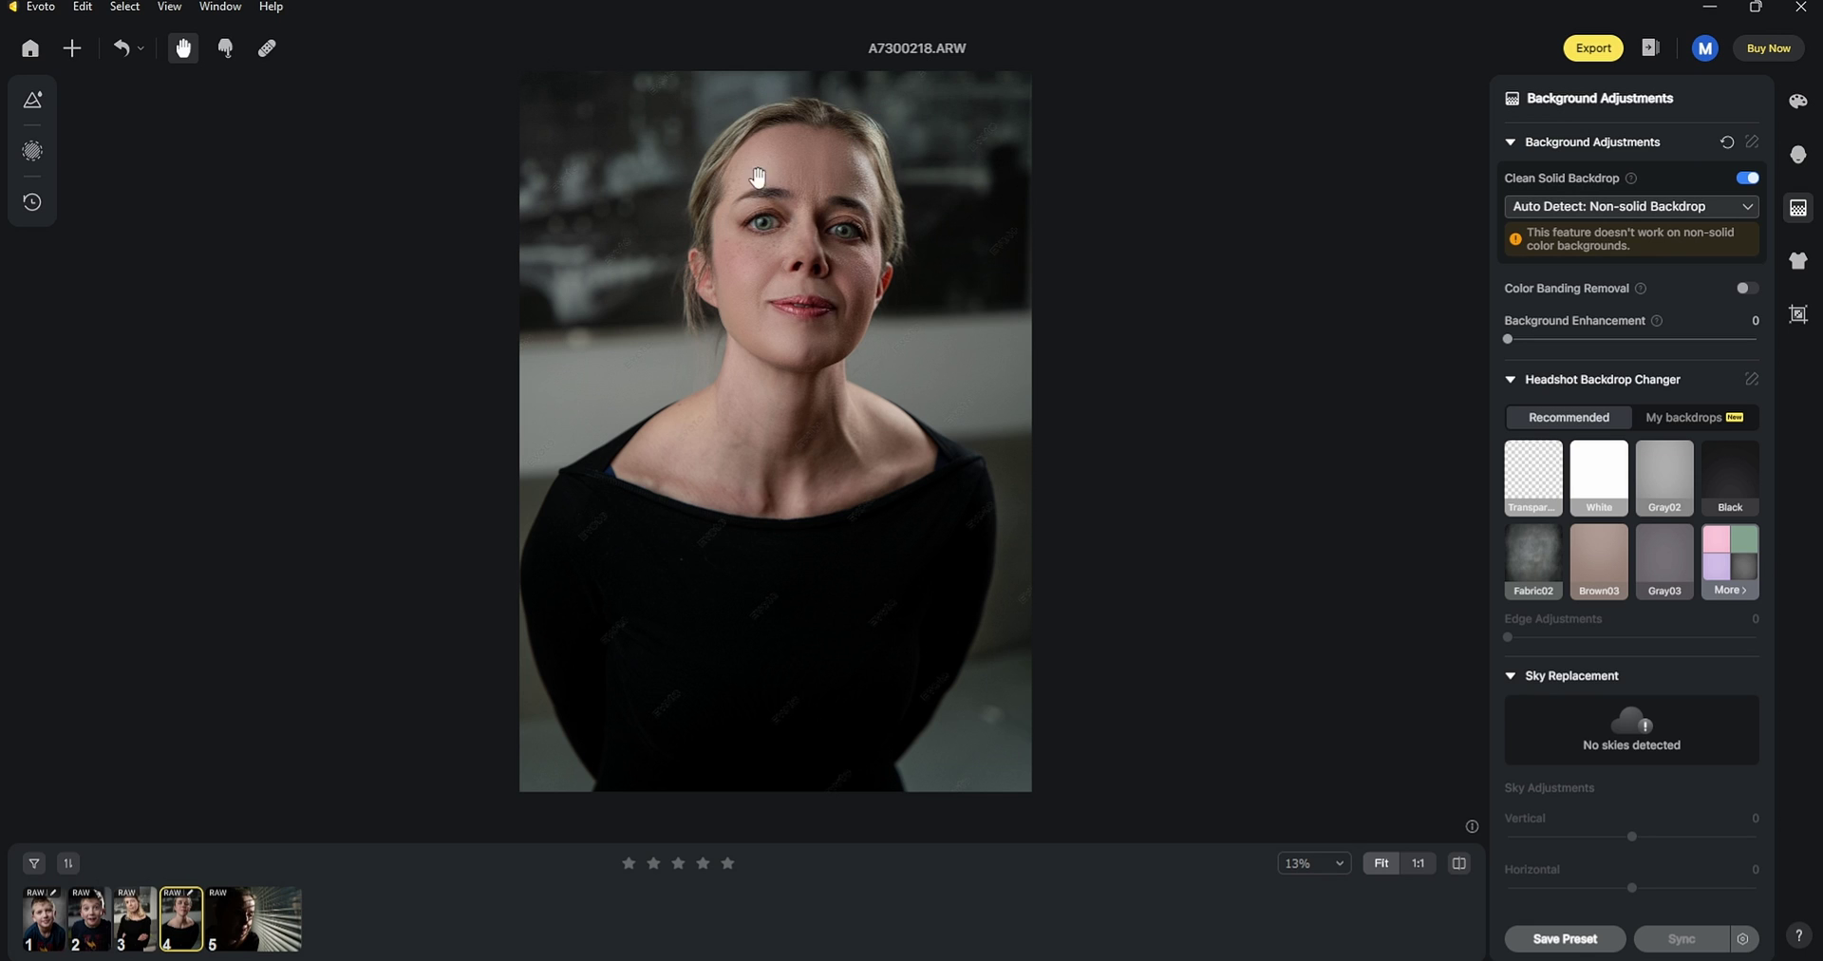
pyautogui.click(1750, 180)
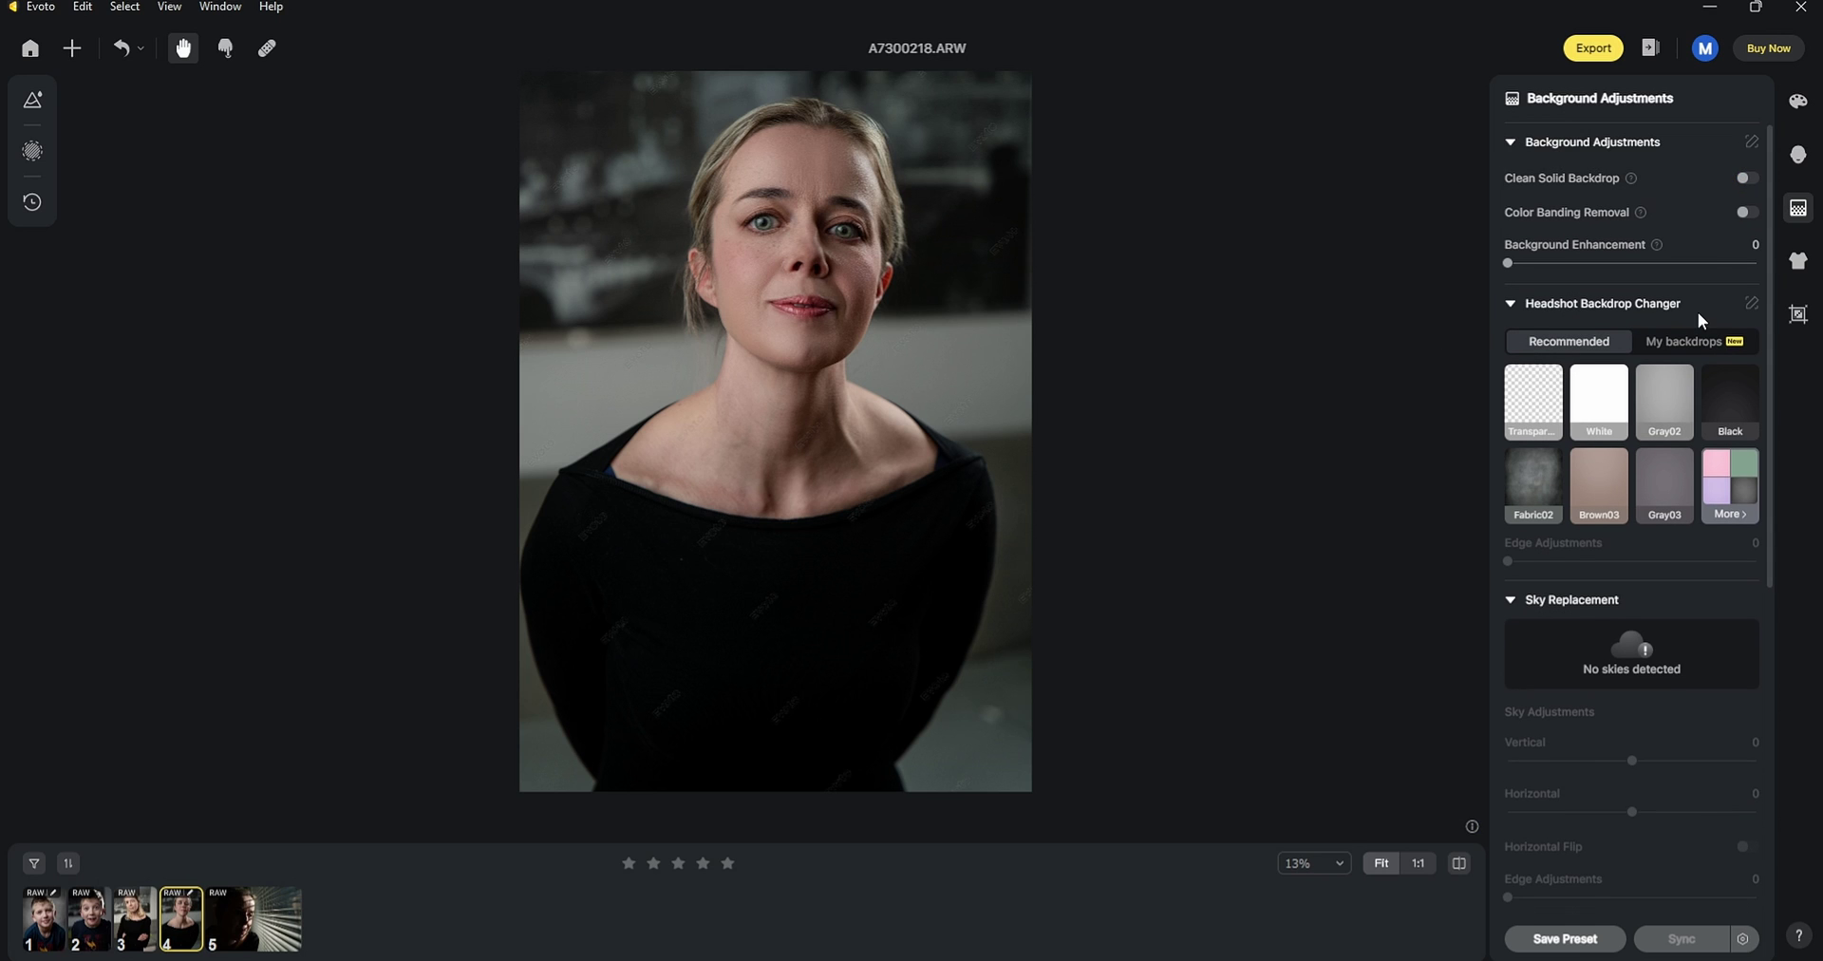
pyautogui.click(1529, 411)
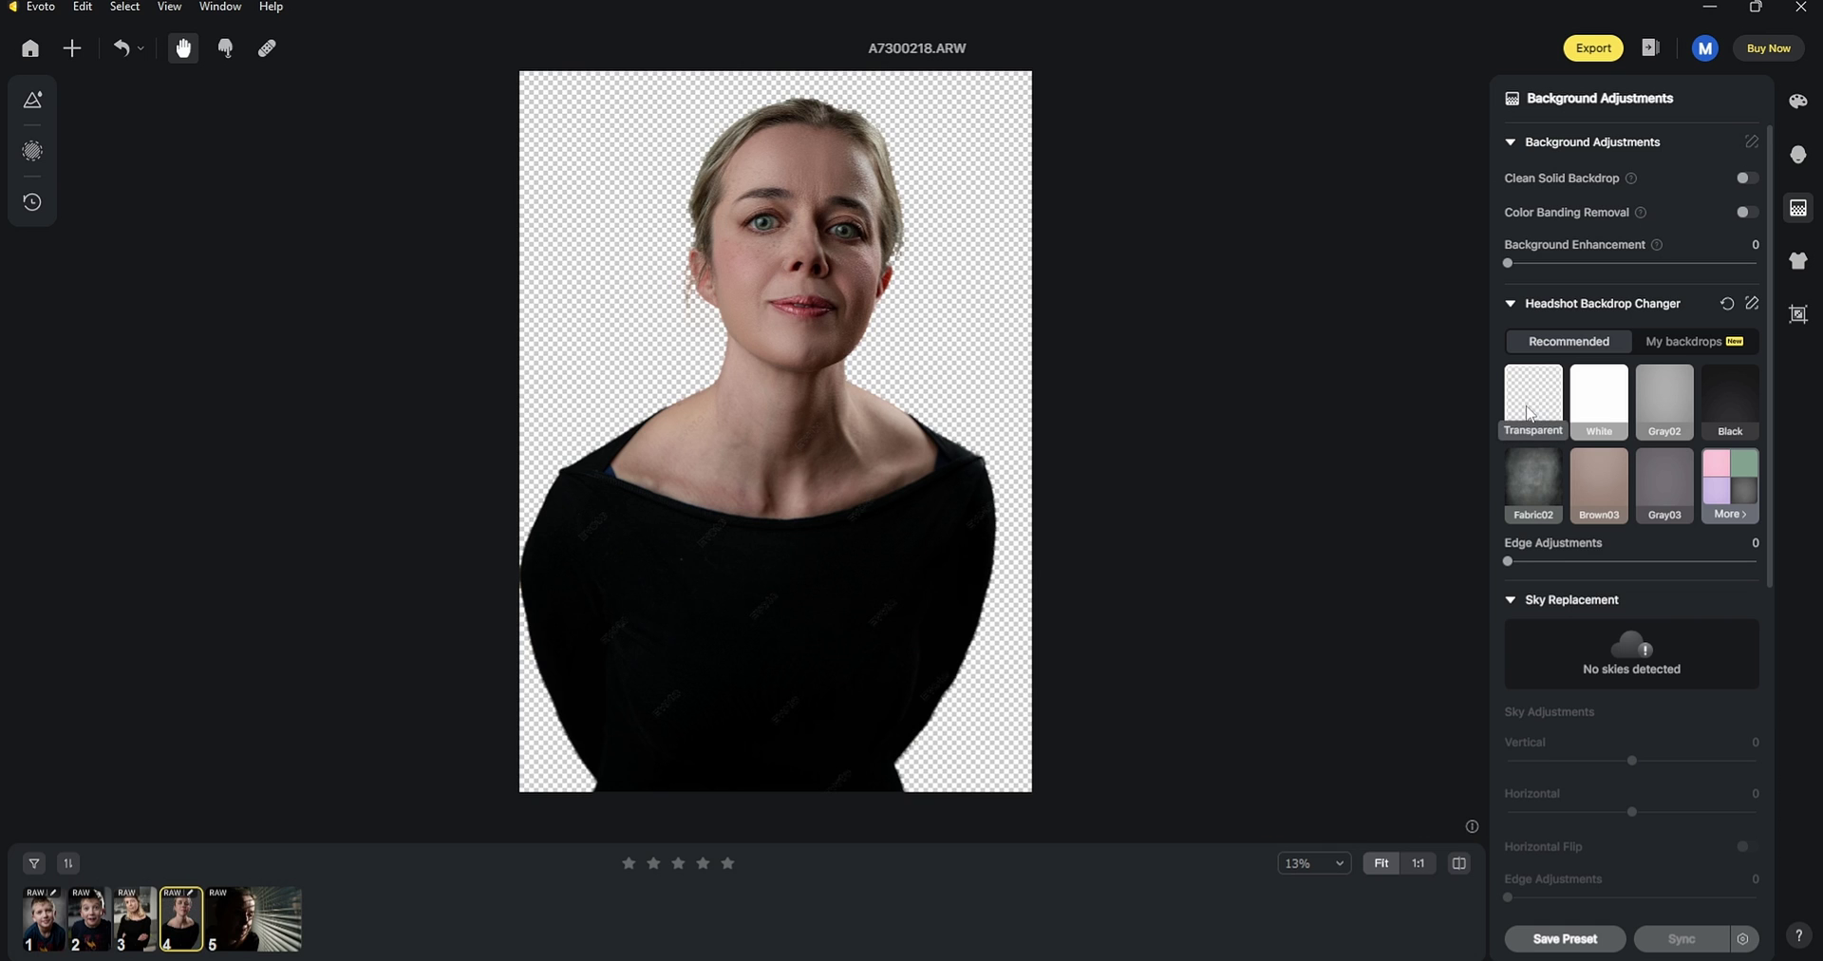
pyautogui.click(1614, 416)
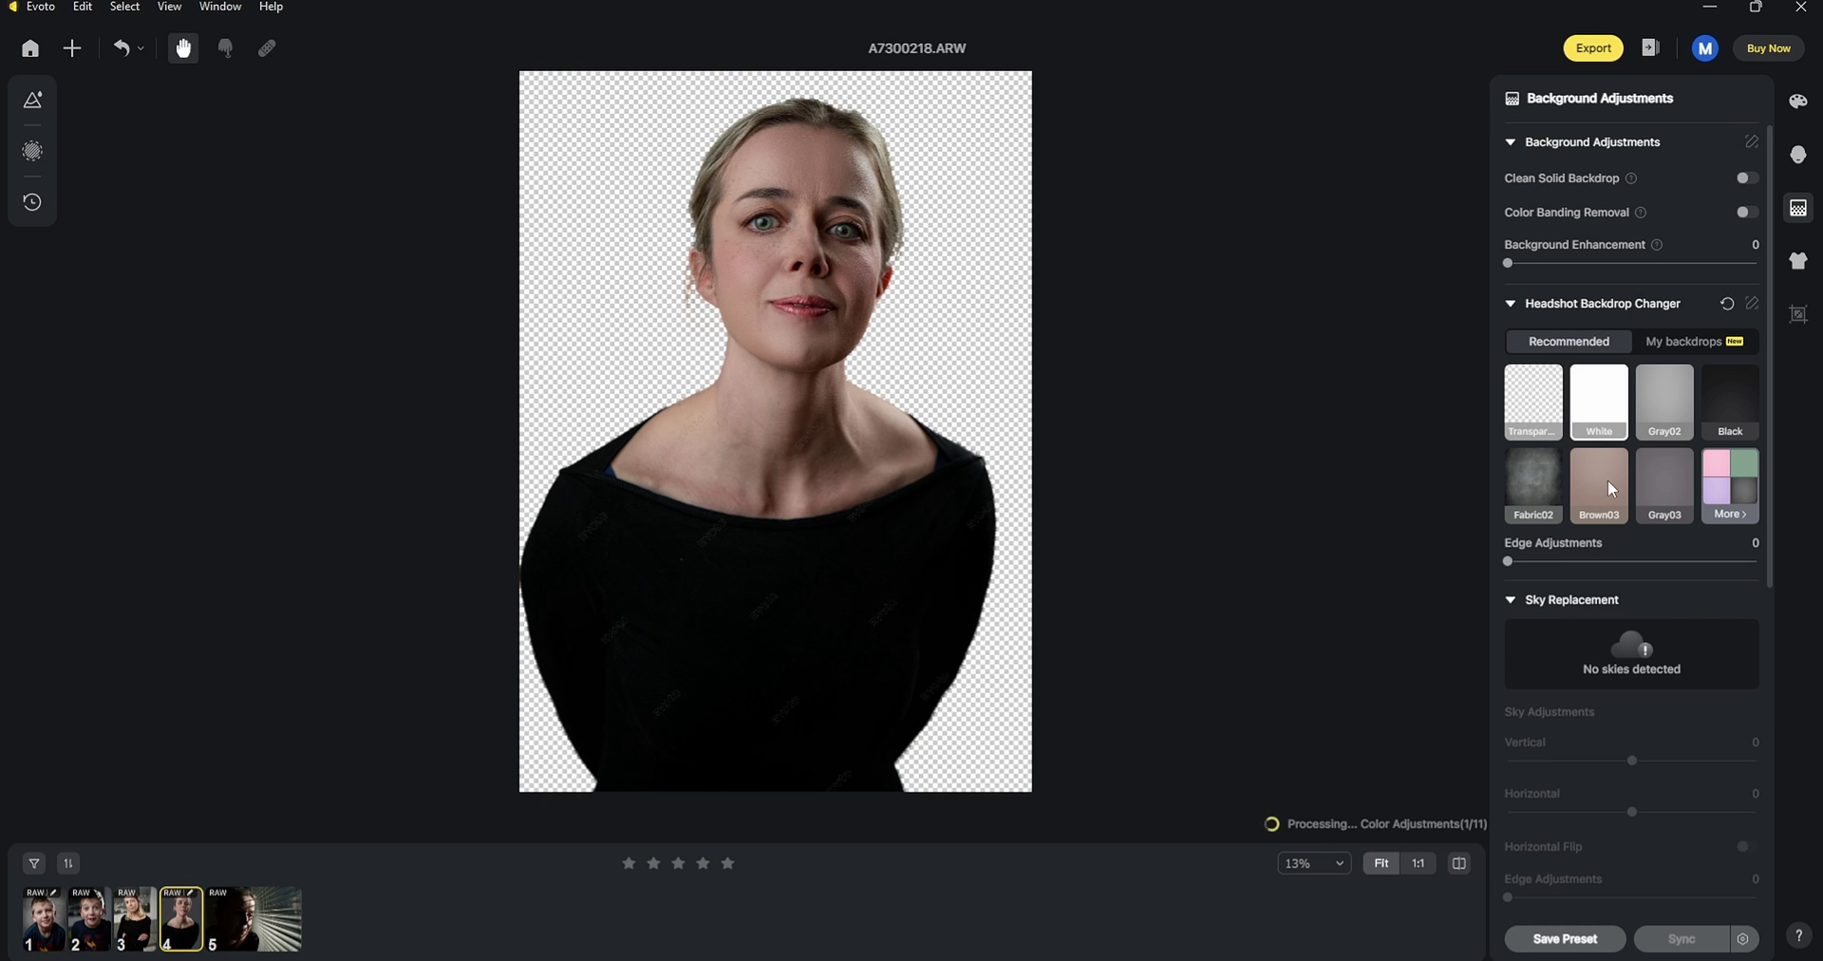
pyautogui.click(1608, 480)
pyautogui.click(1667, 477)
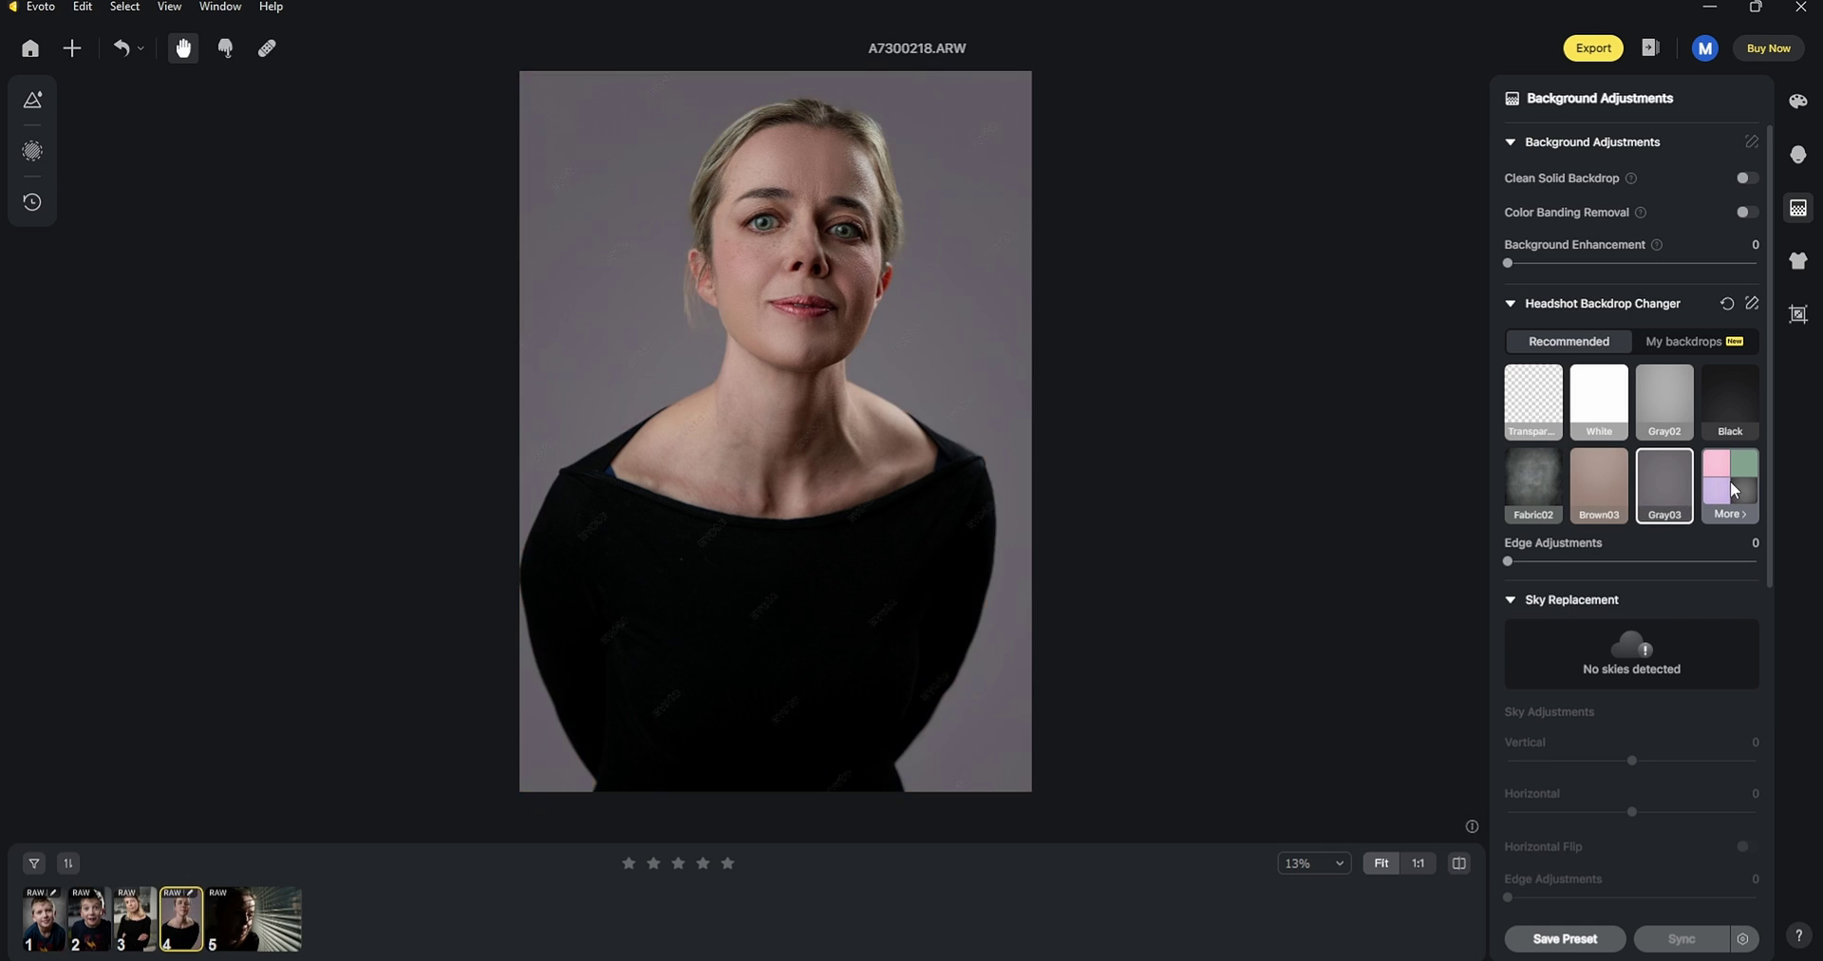
# From the full backdrop gallery, compare Fabric02 and settle on the grey Fabric01 backdrop.
pyautogui.click(1730, 480)
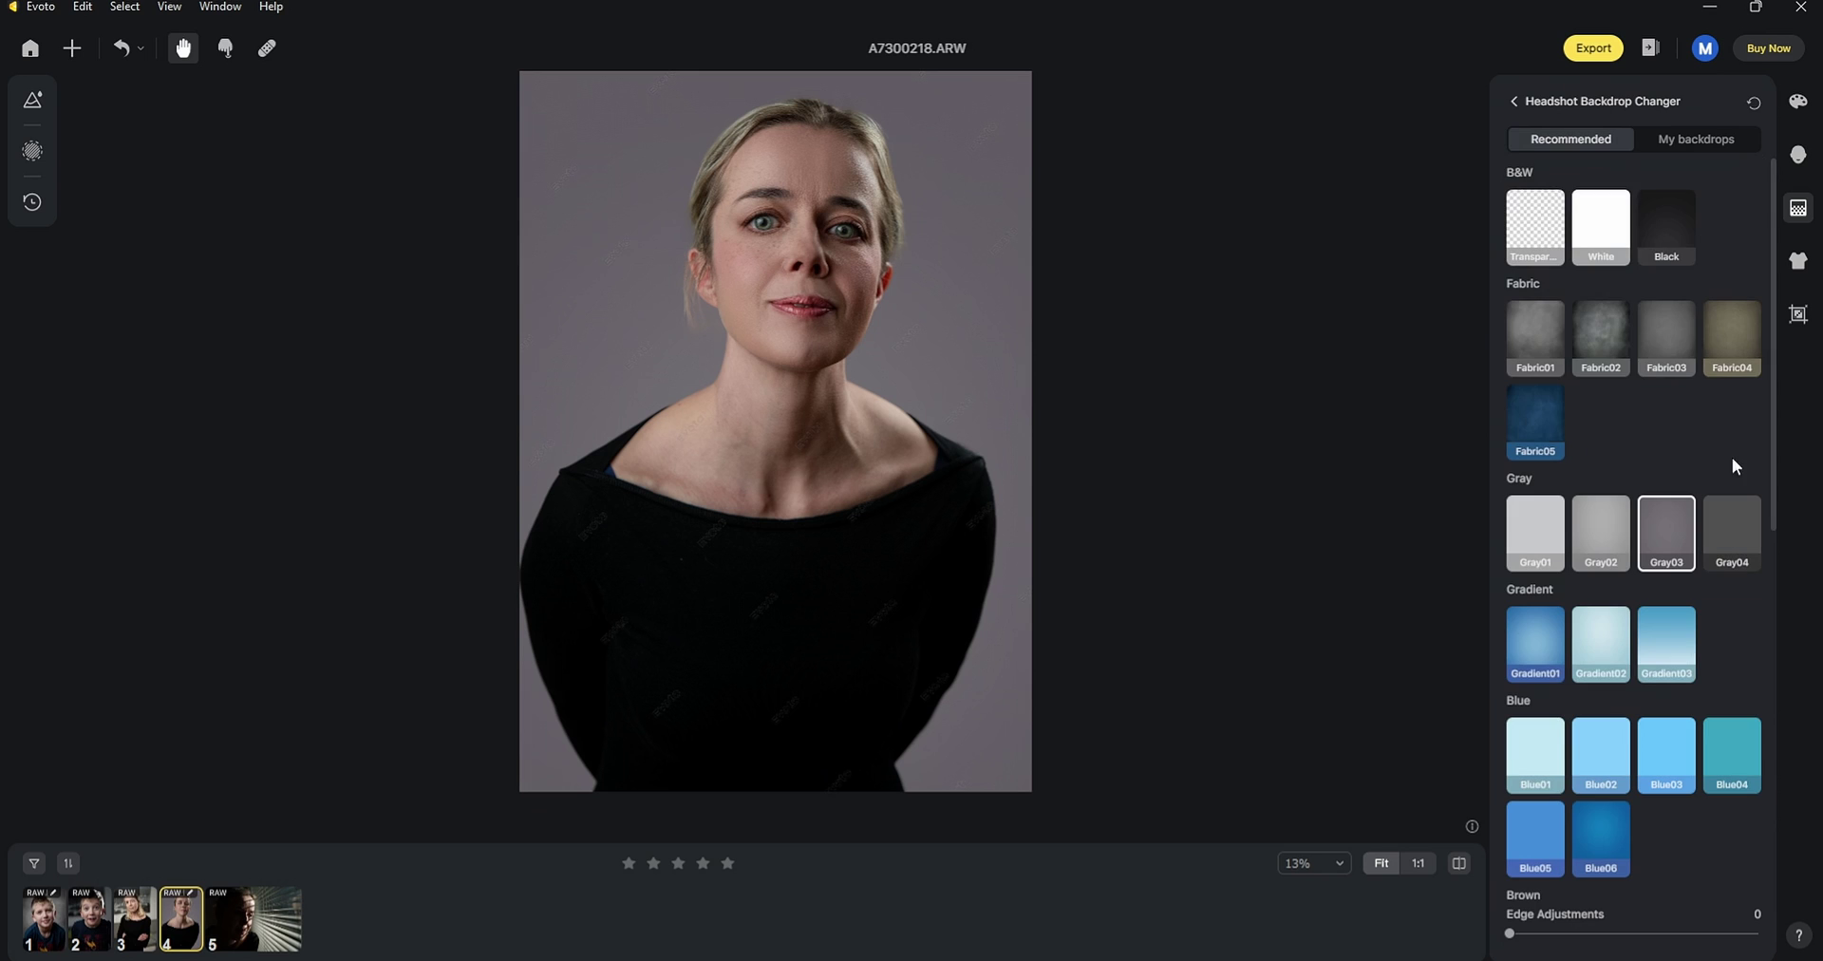
pyautogui.click(1542, 331)
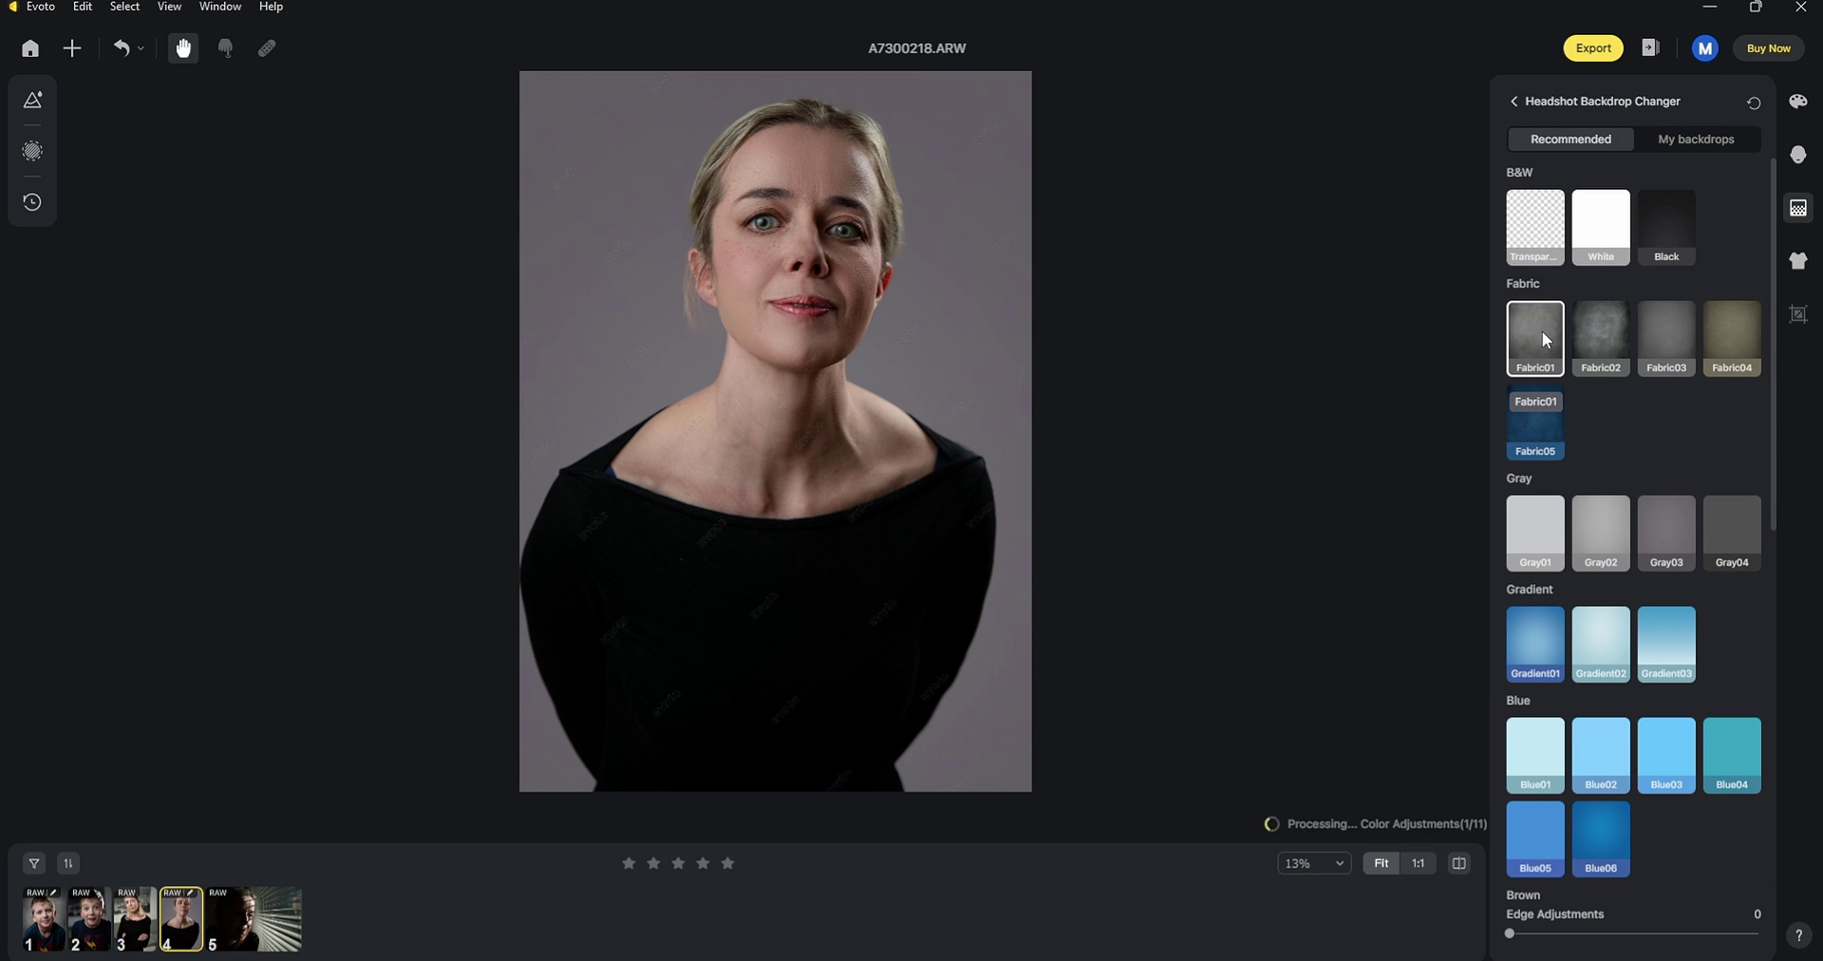
pyautogui.click(1602, 338)
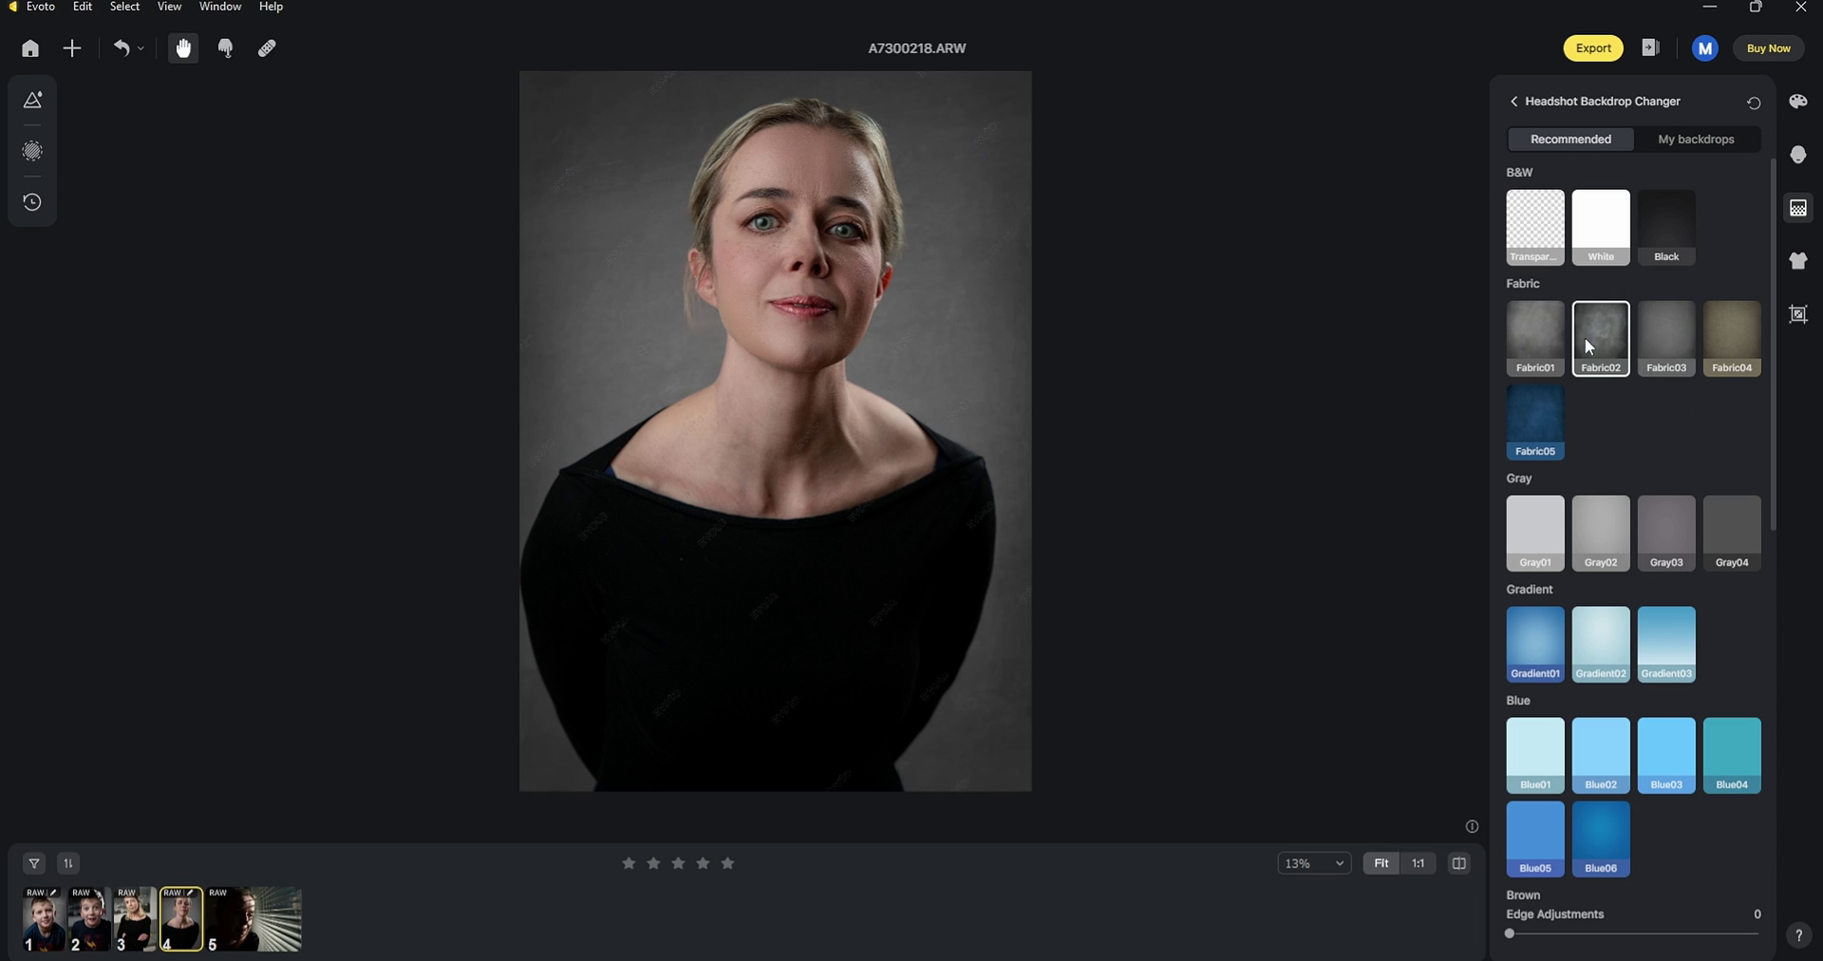
pyautogui.click(1530, 340)
pyautogui.click(1200, 399)
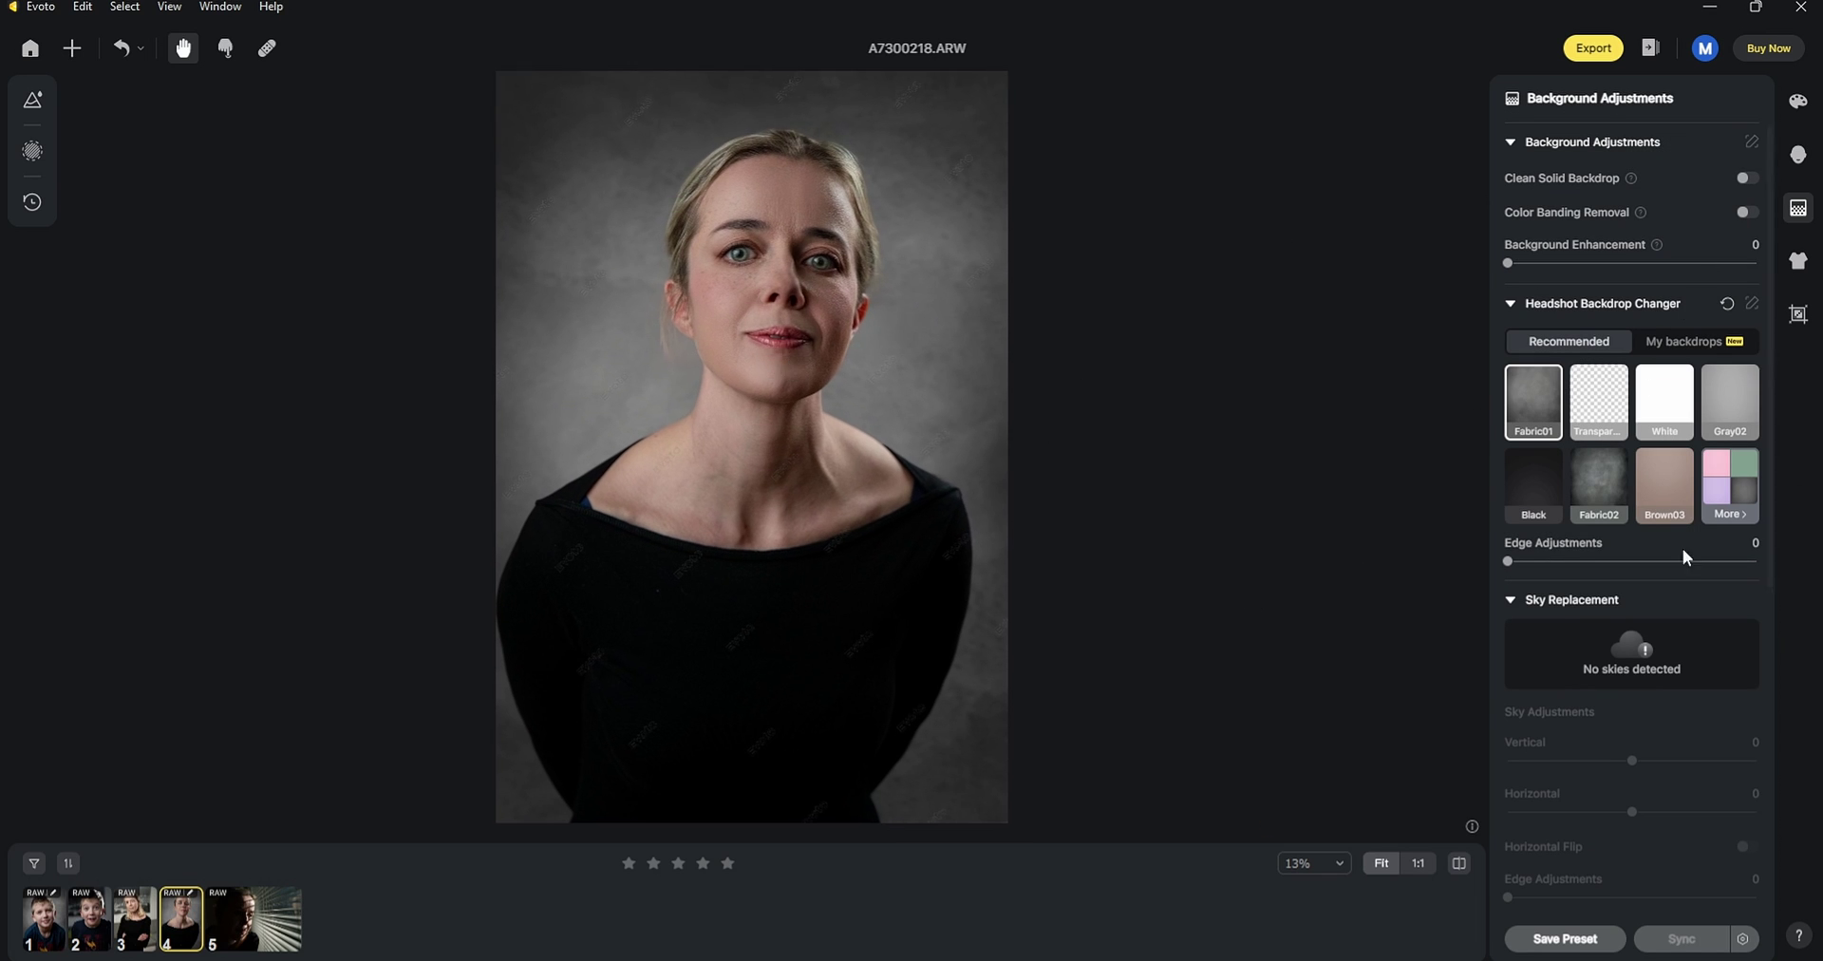
# Start a new preset named 'The missis' in a newly created Portraits group.
pyautogui.click(1582, 940)
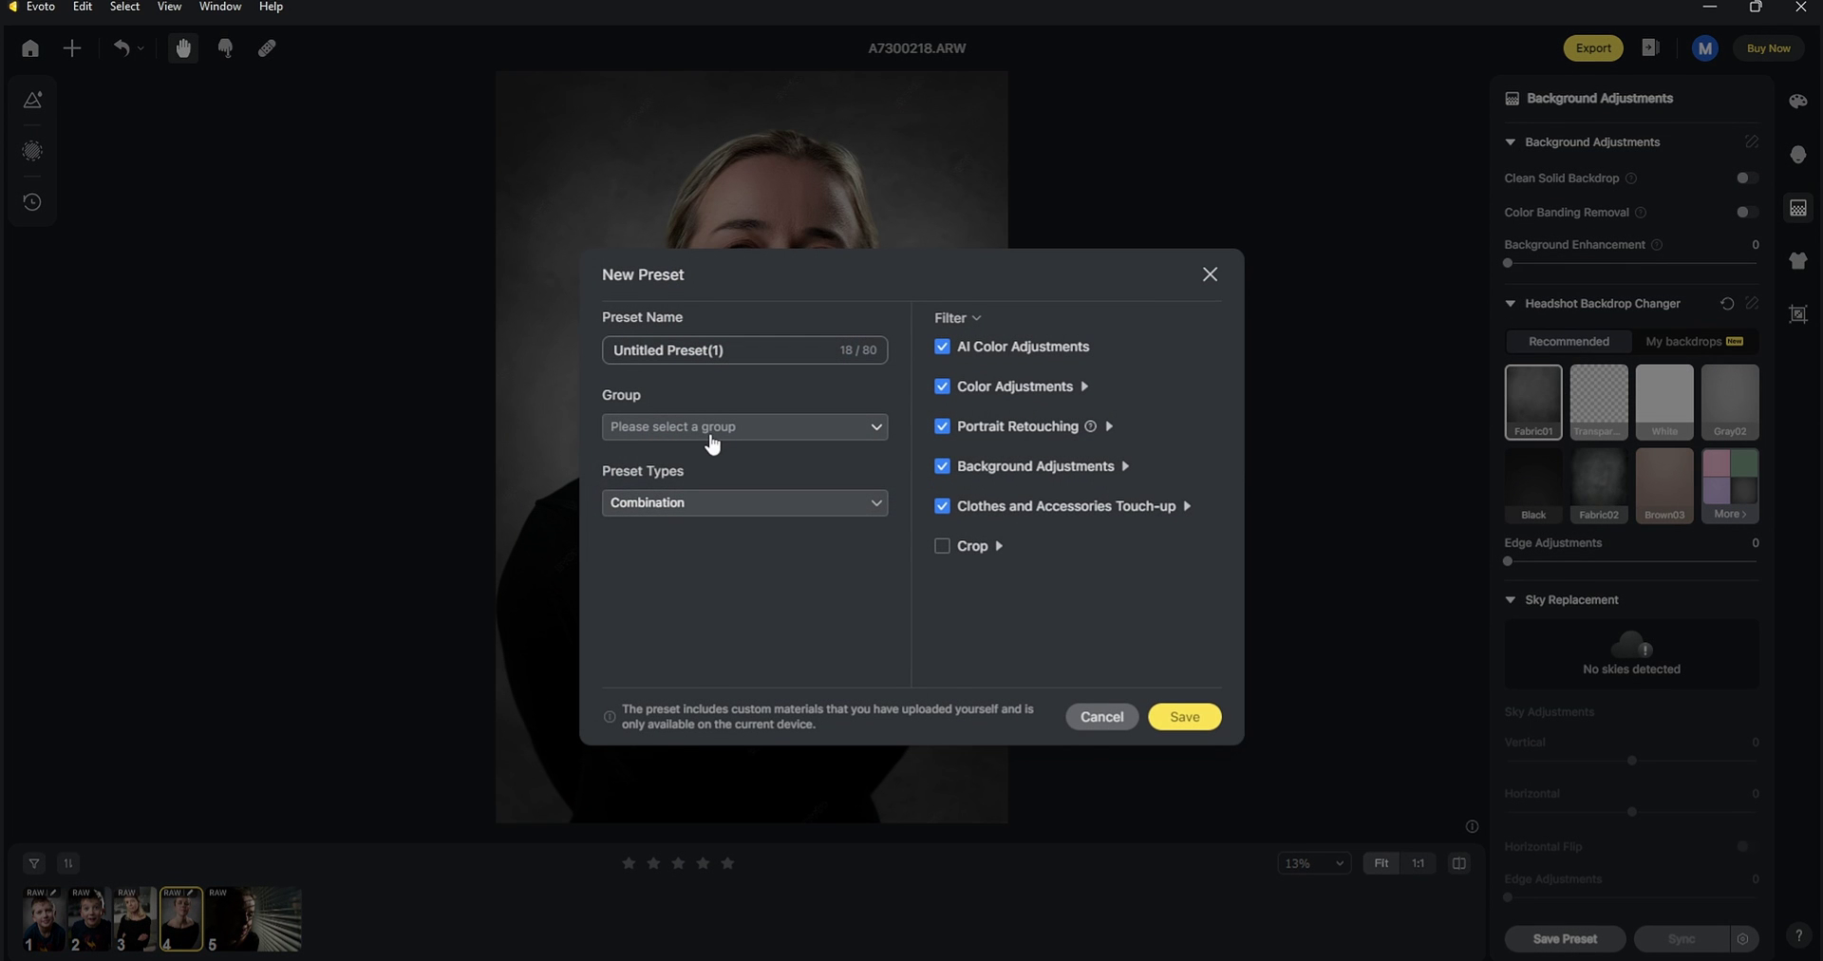
pyautogui.click(712, 439)
pyautogui.click(671, 504)
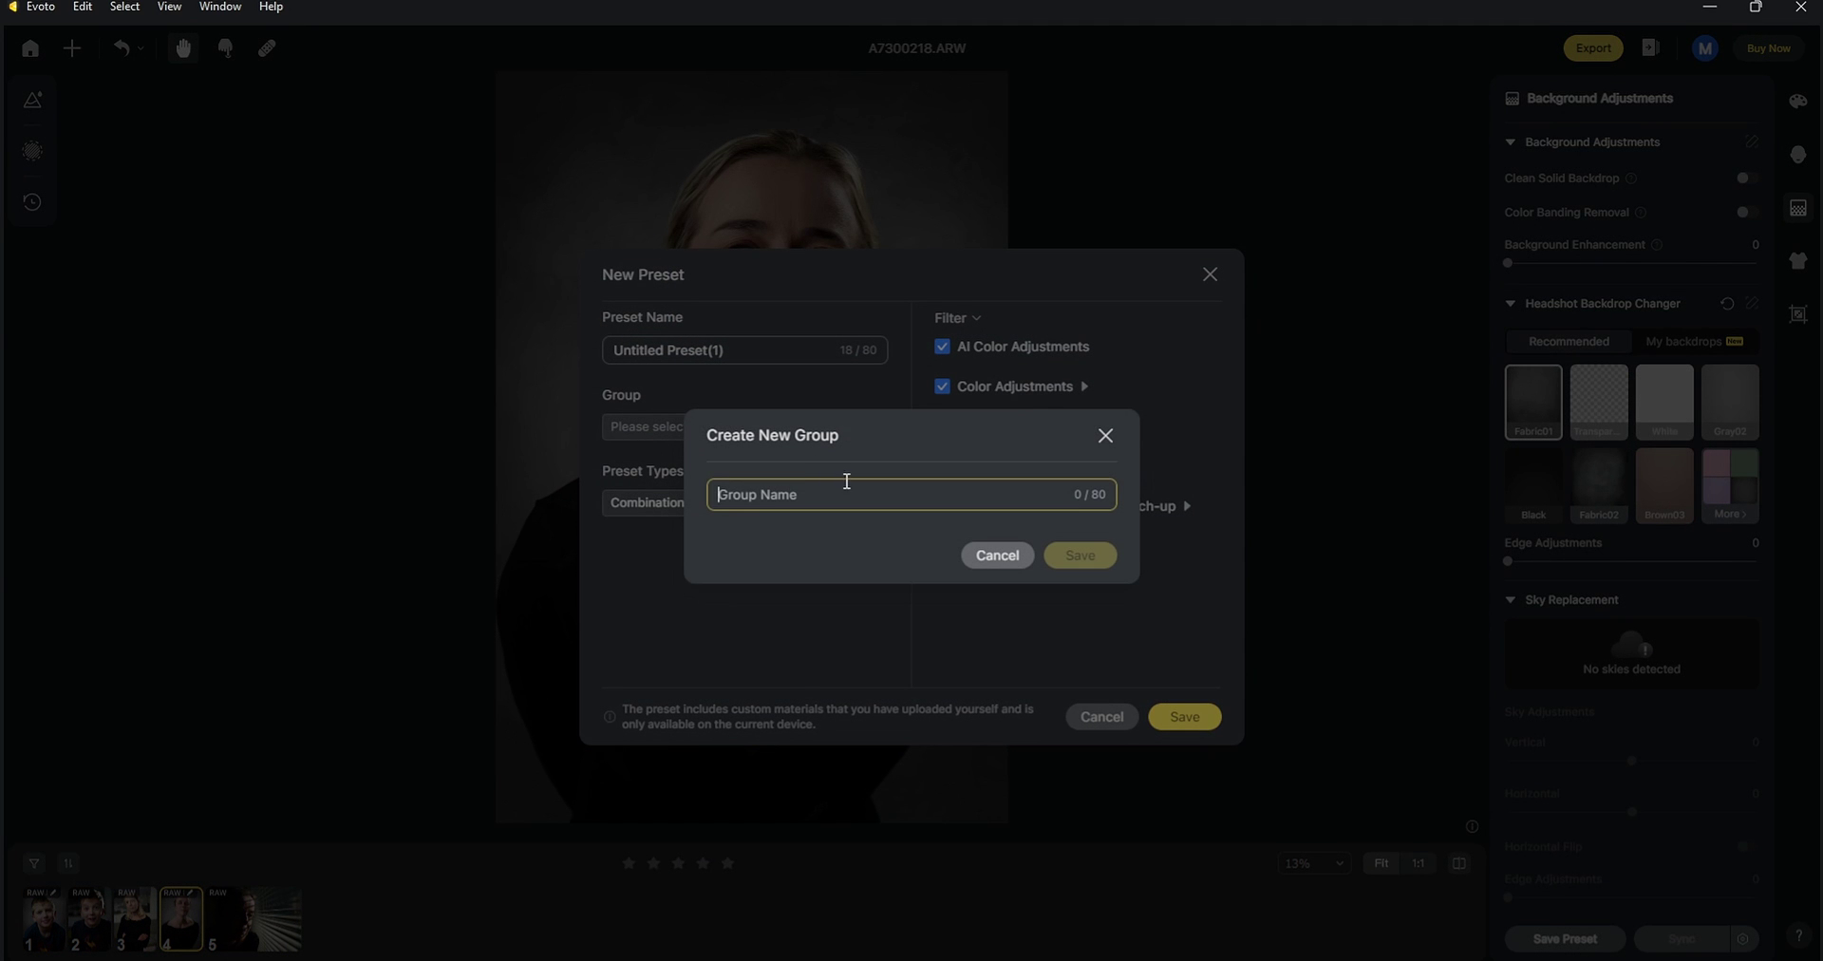
pyautogui.write('Portraits')
pyautogui.press('Return')
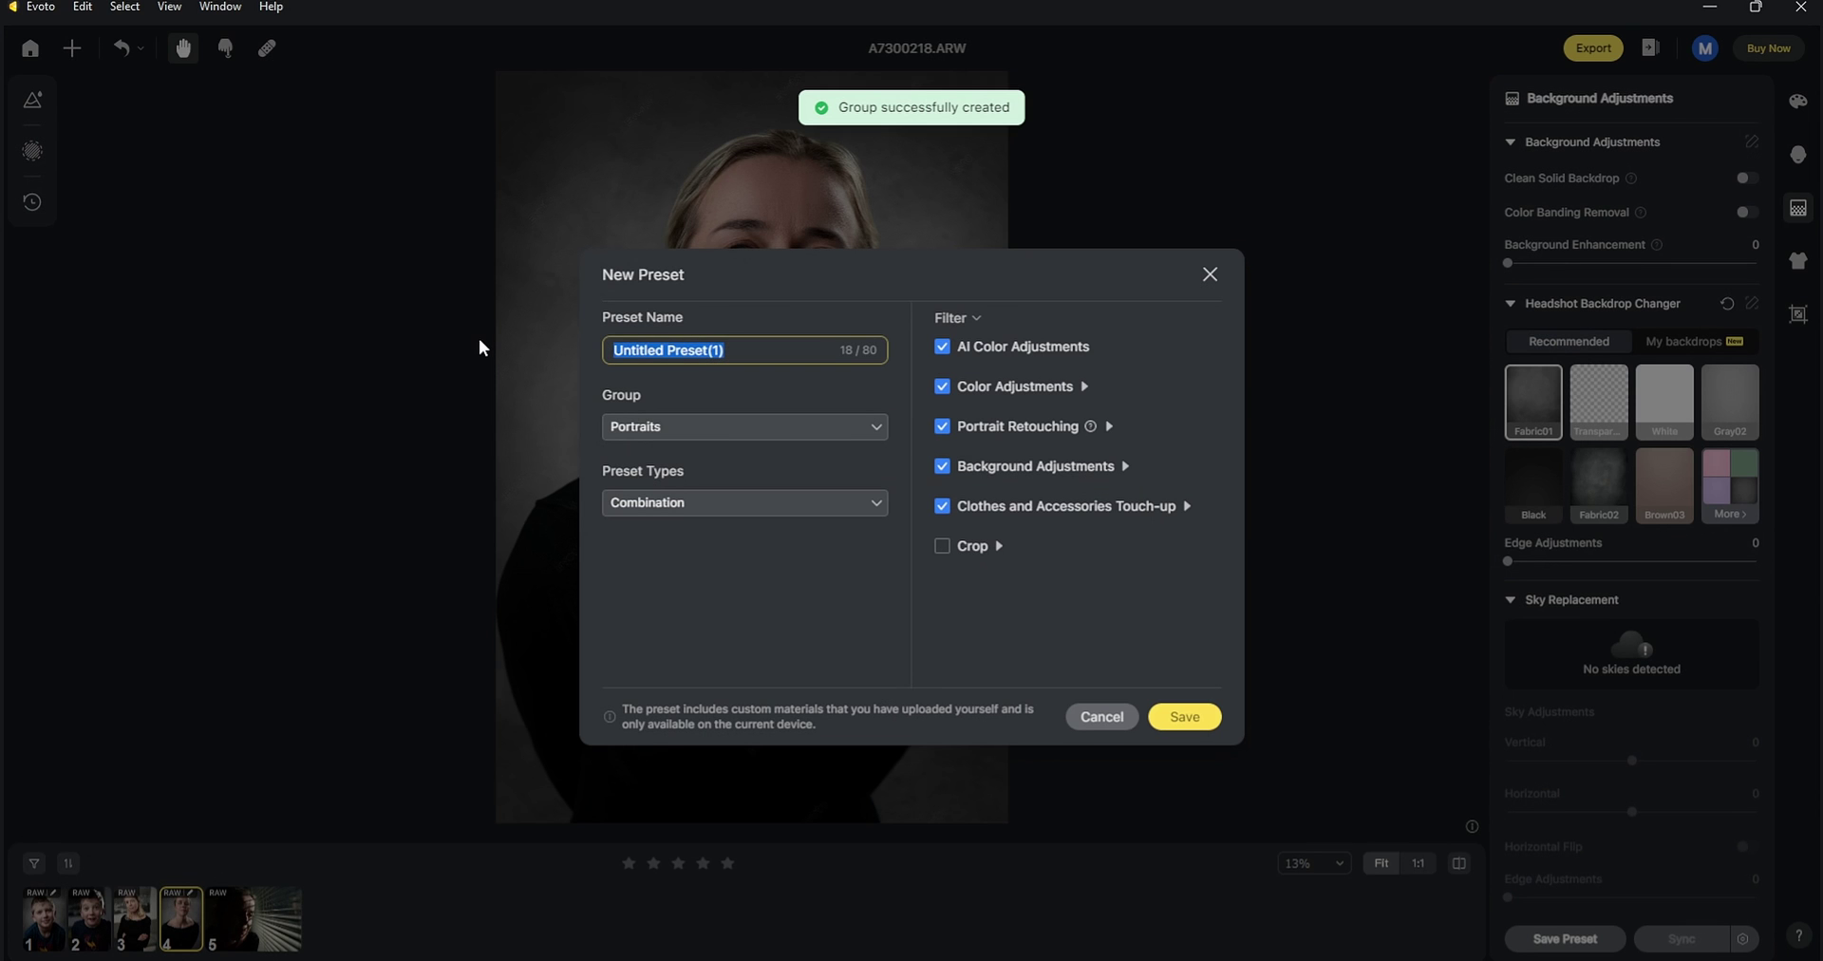
pyautogui.write('The missi')
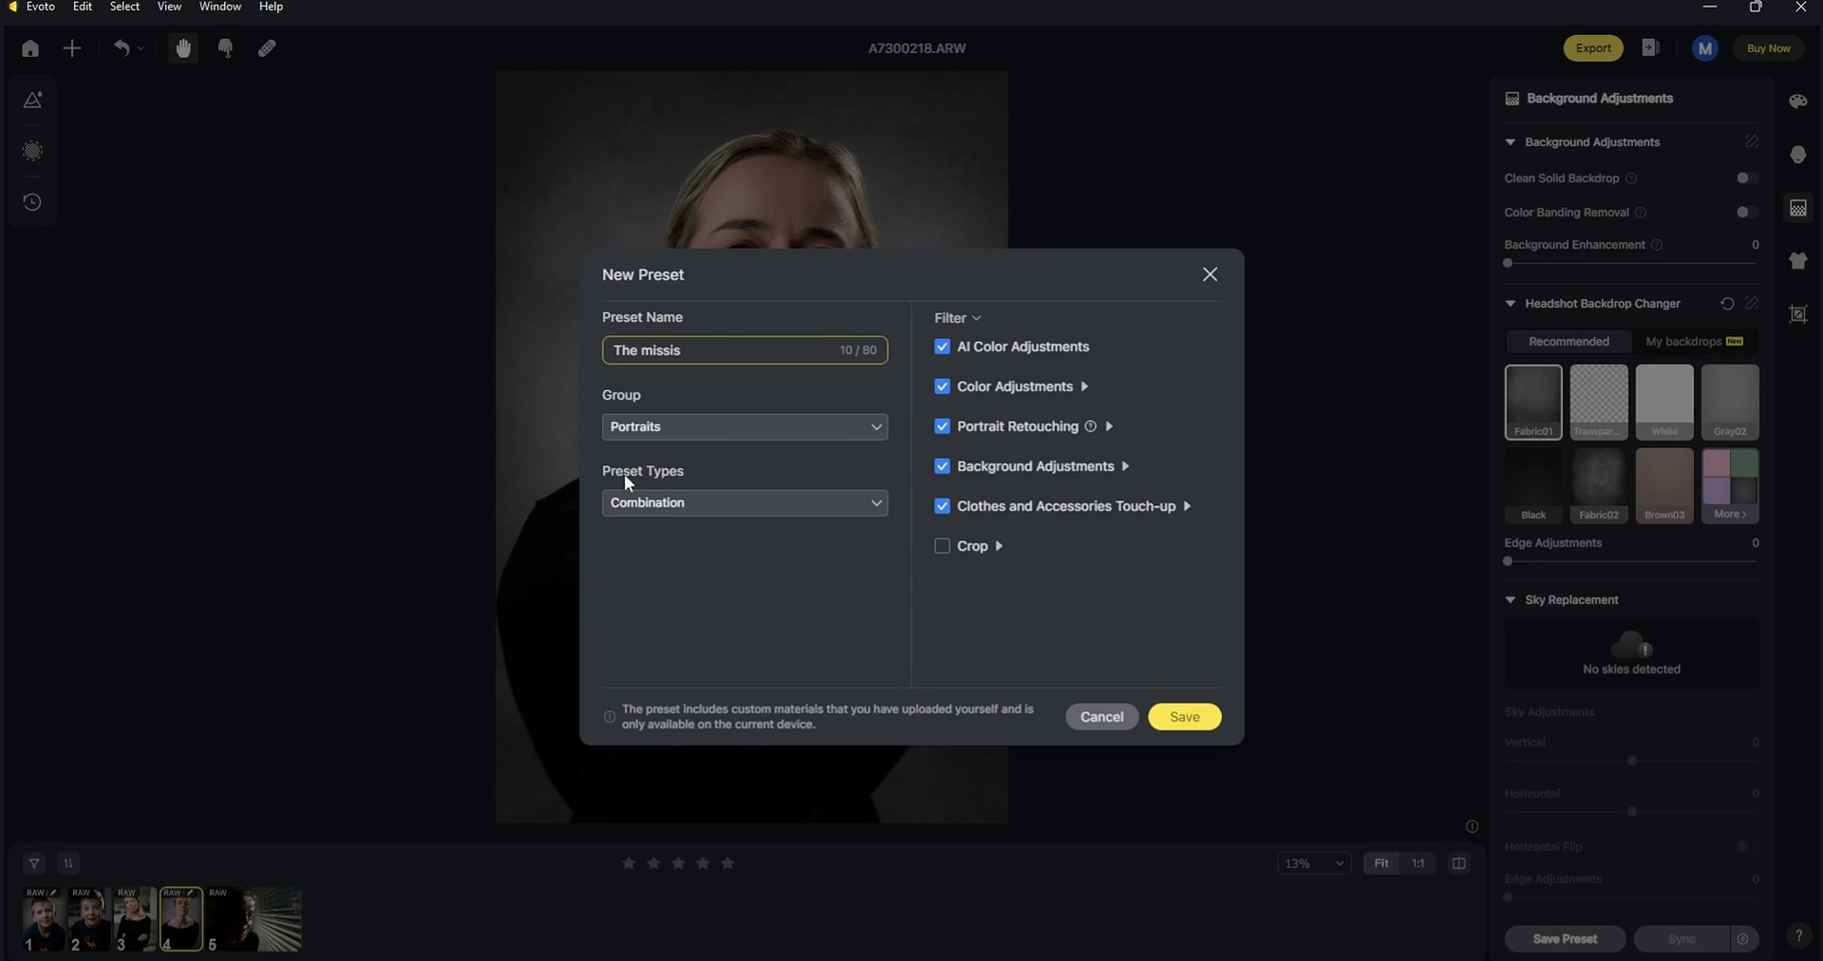
pyautogui.write('s')
# Try the Portrait, Color and AI Color preset types, then save it as Combination.
pyautogui.click(700, 510)
pyautogui.click(809, 534)
pyautogui.click(1093, 396)
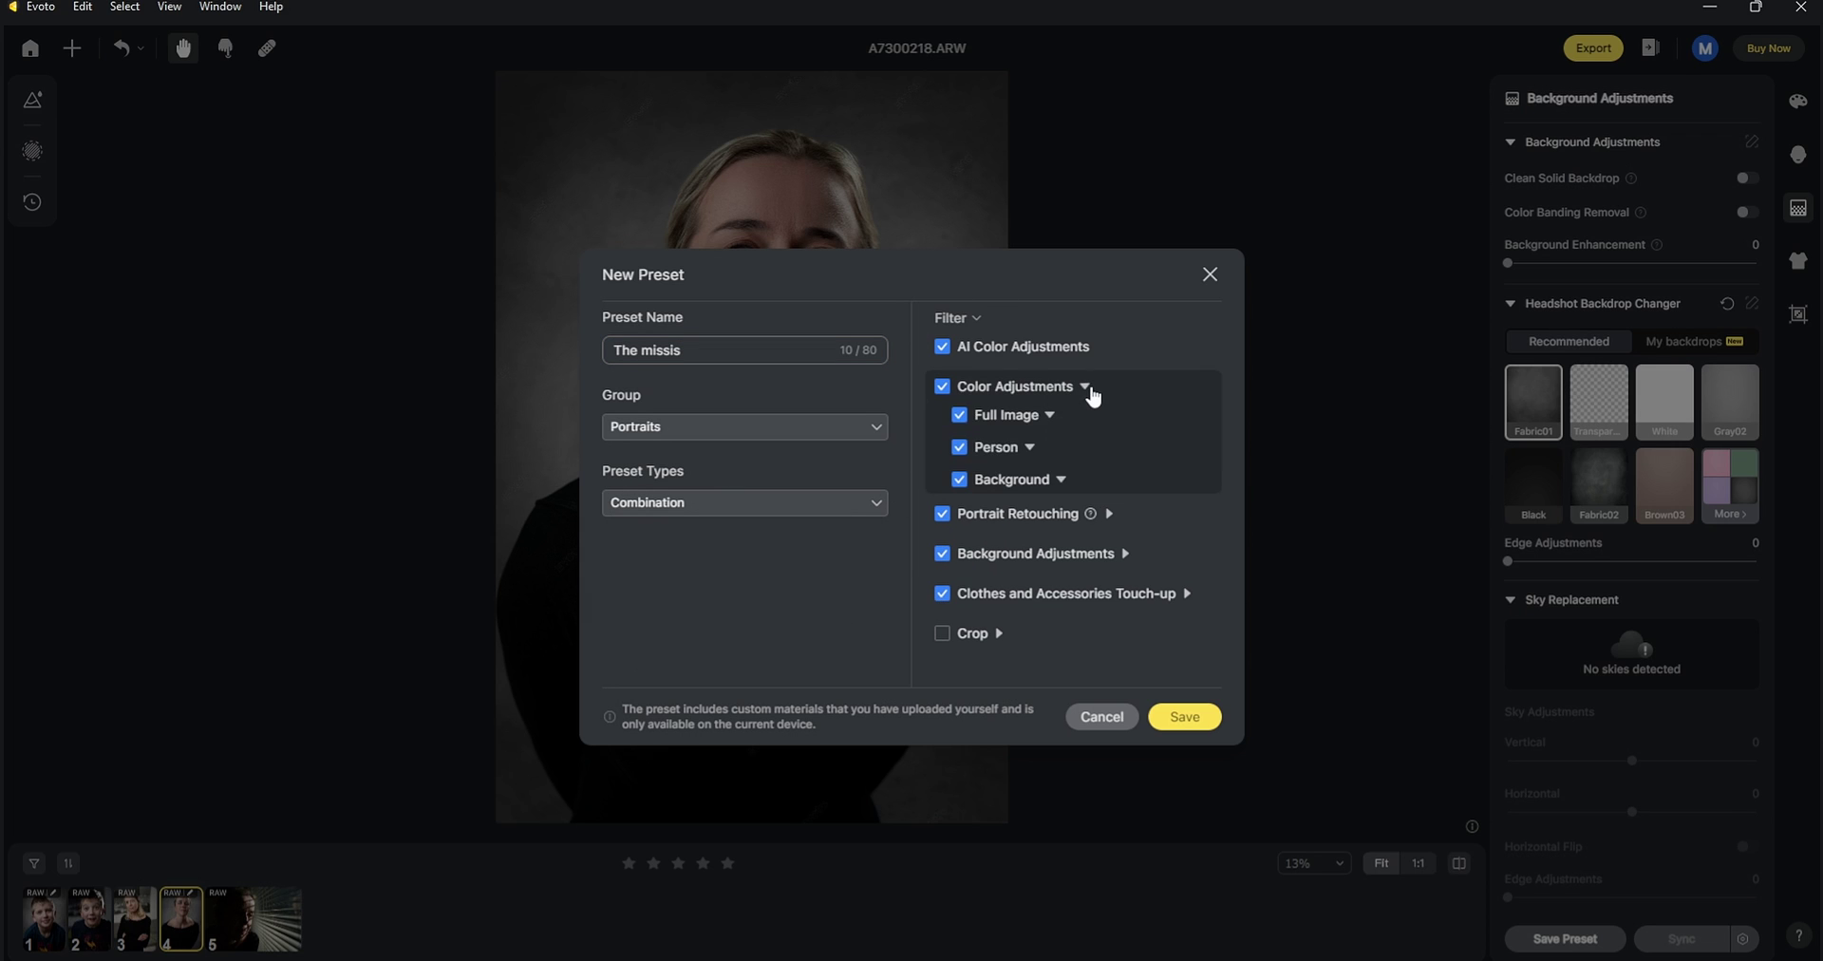
pyautogui.click(976, 389)
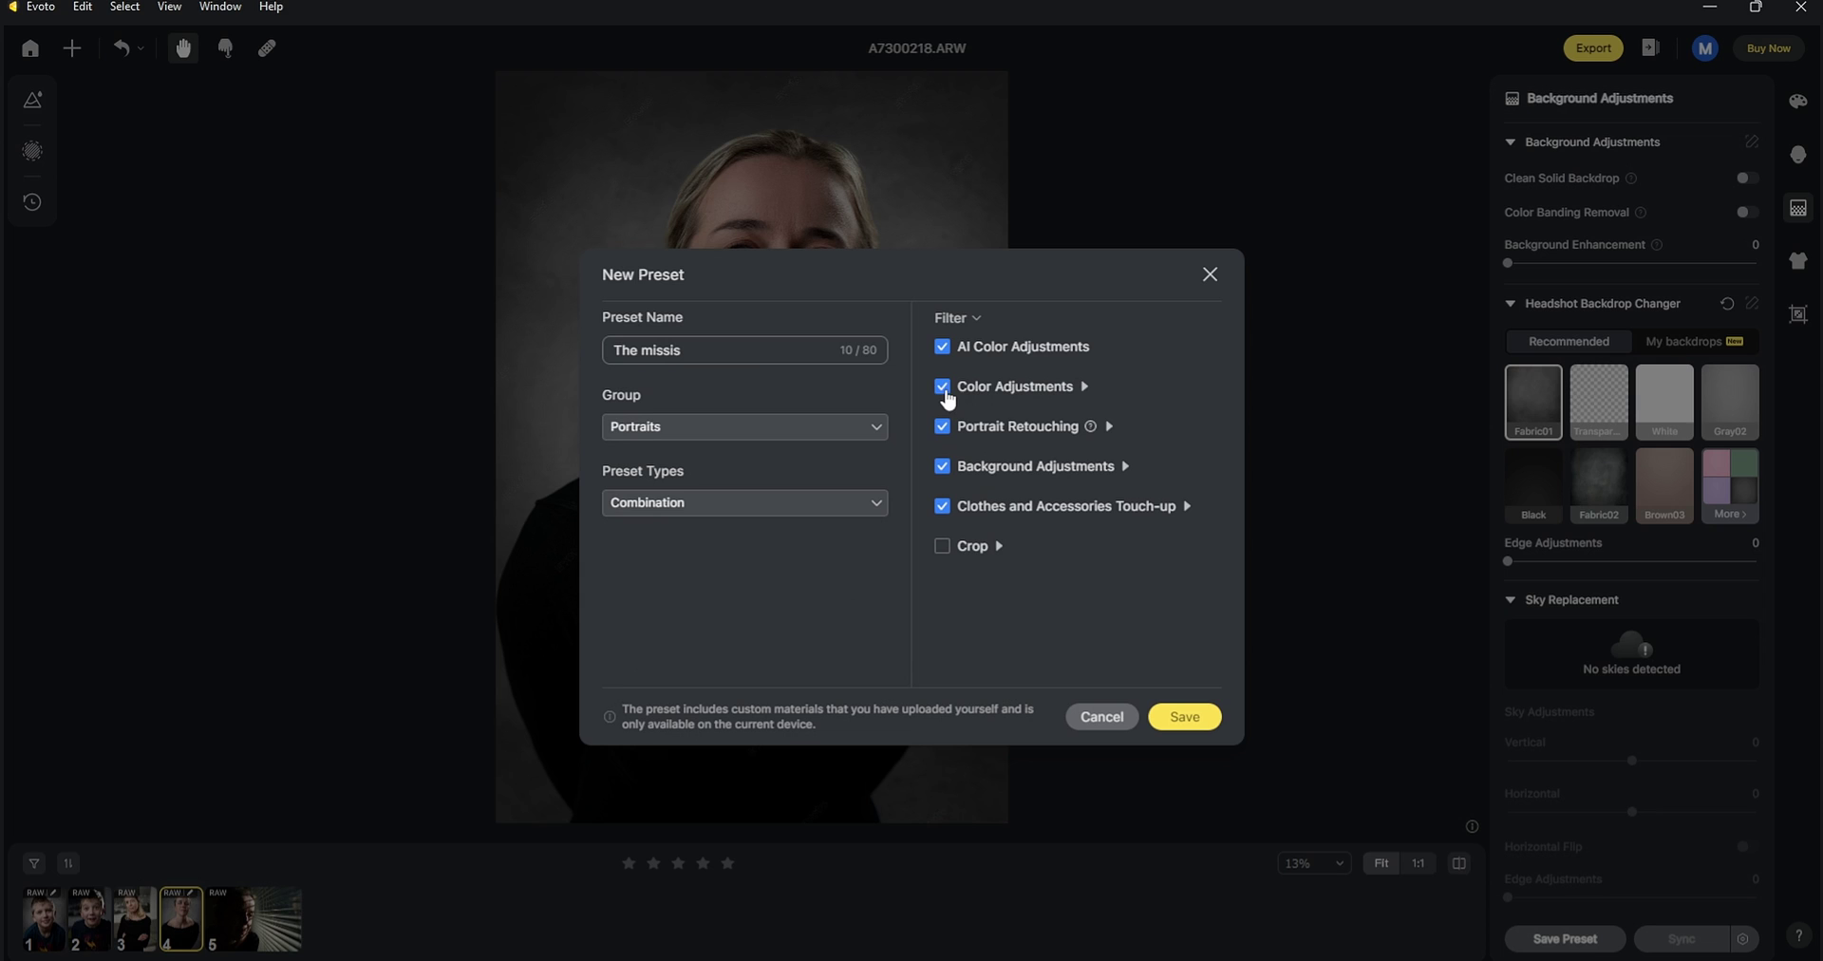
pyautogui.click(701, 512)
pyautogui.click(653, 569)
pyautogui.click(684, 511)
pyautogui.click(651, 595)
pyautogui.click(695, 511)
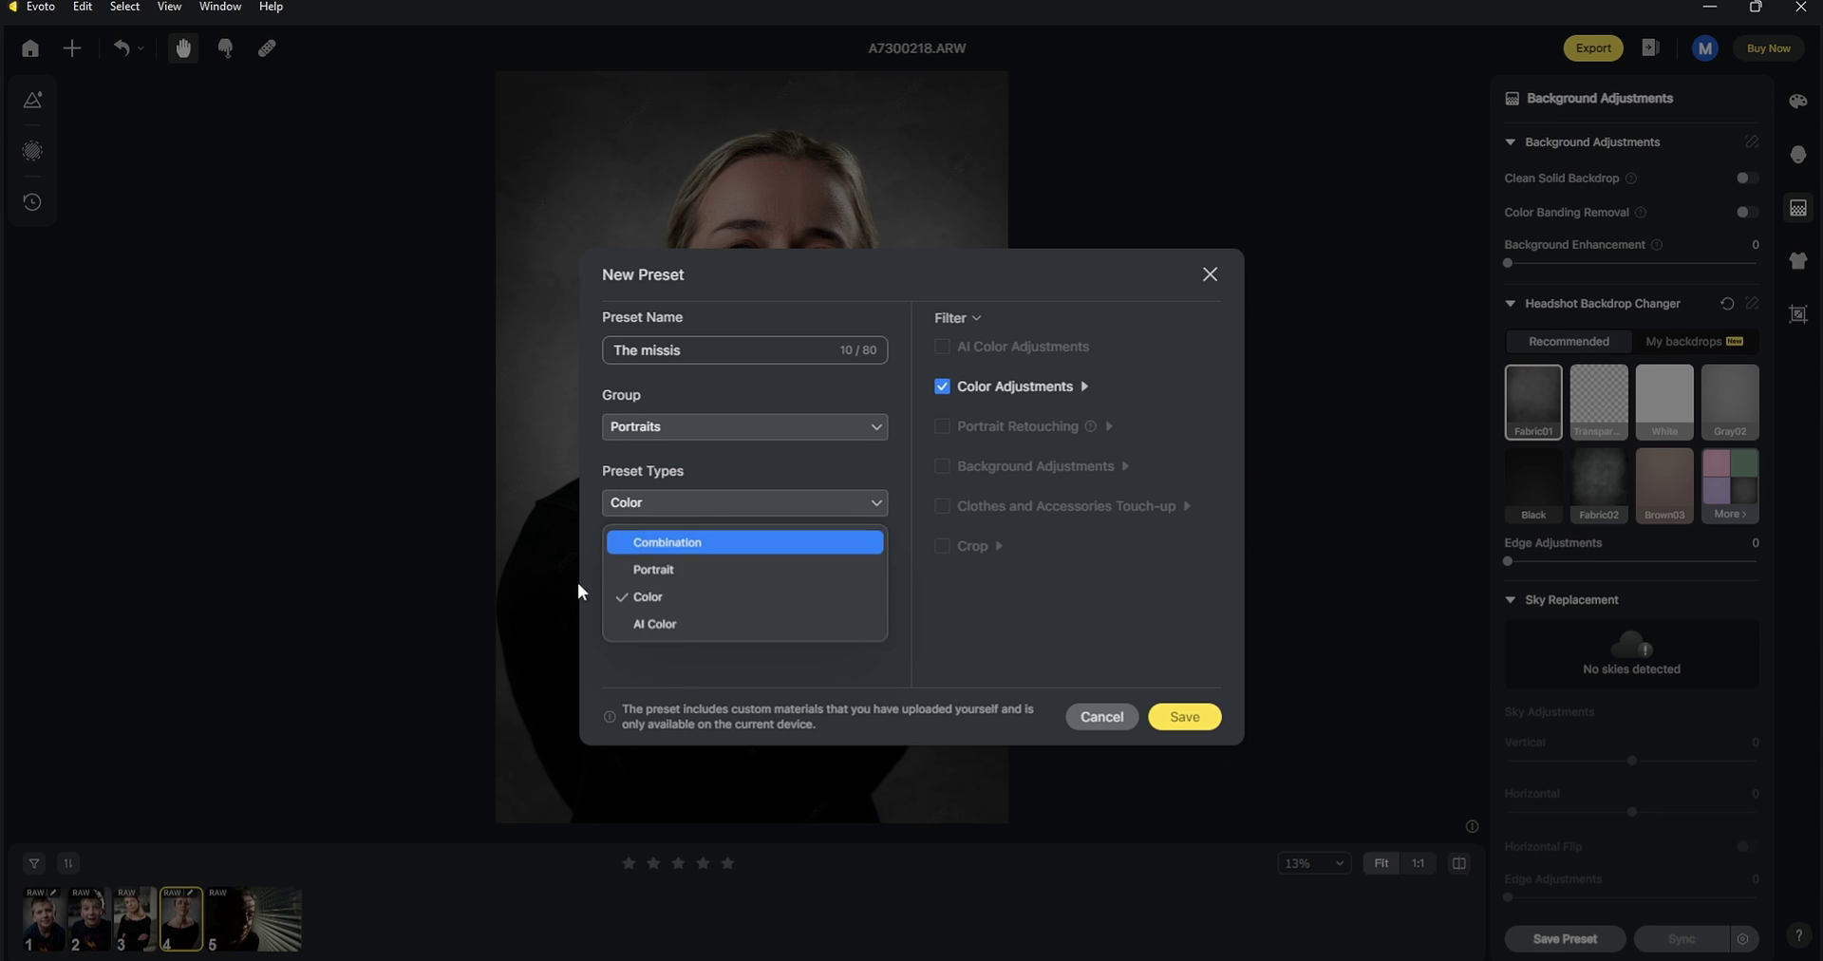
pyautogui.click(648, 627)
pyautogui.click(755, 505)
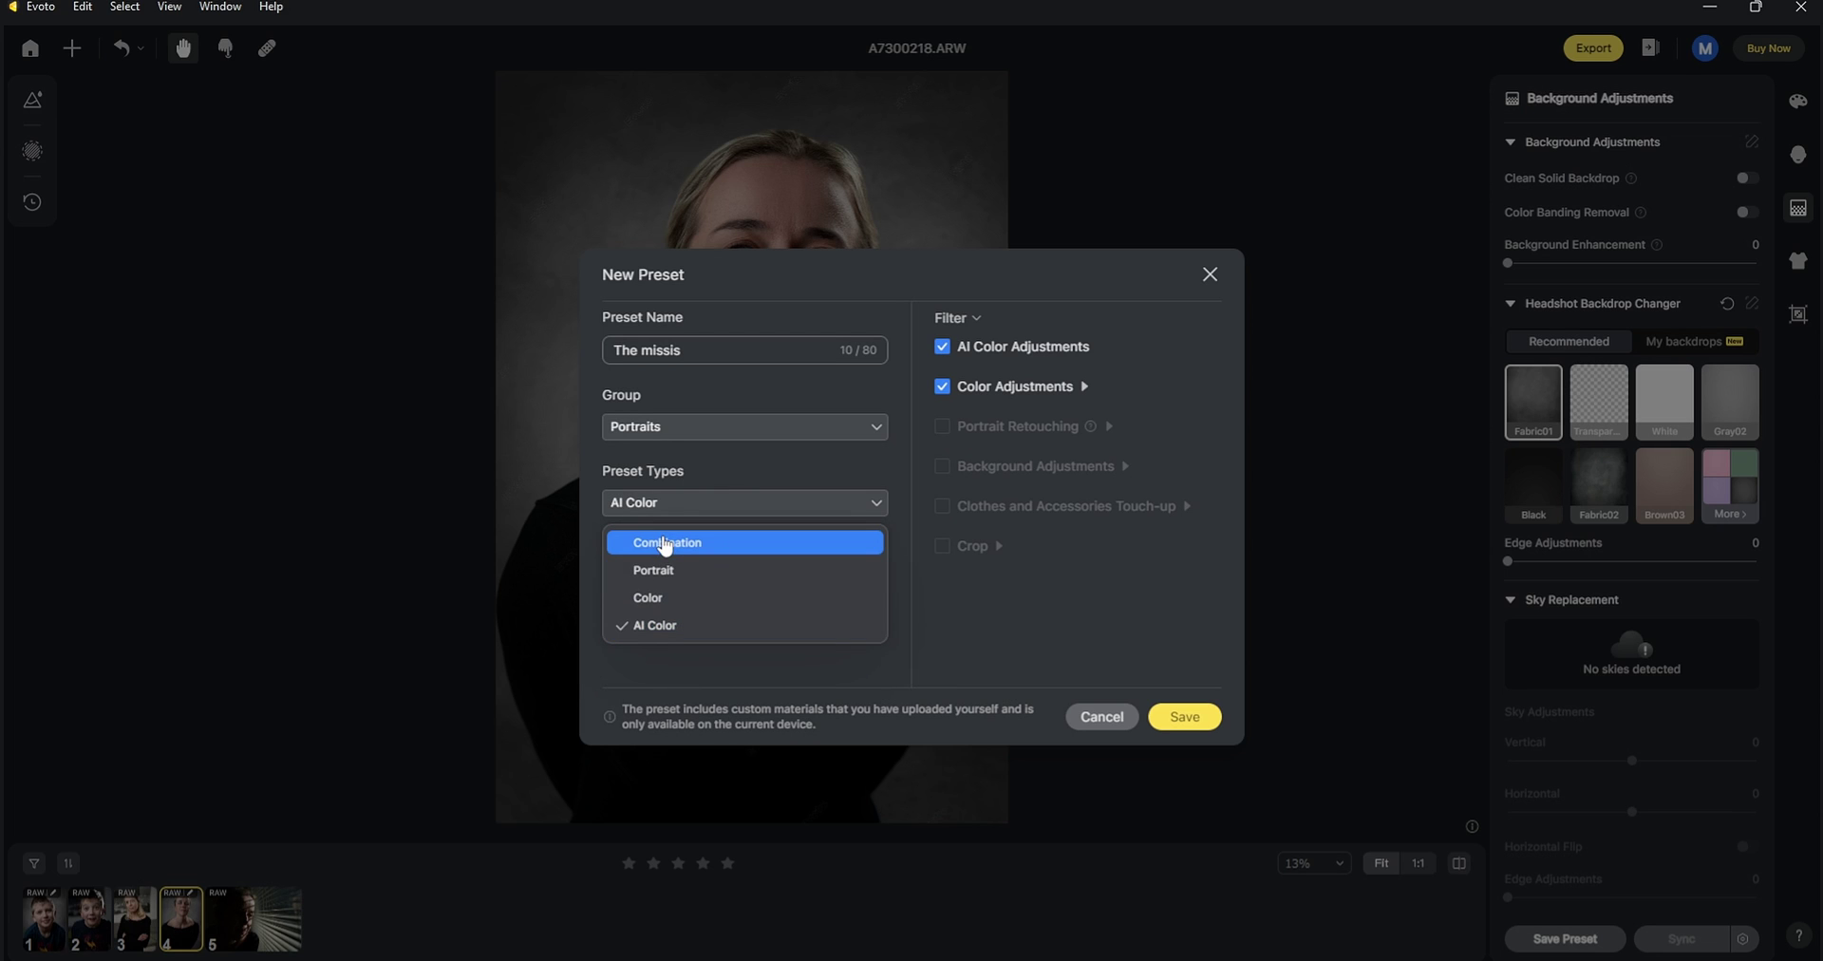
pyautogui.click(666, 543)
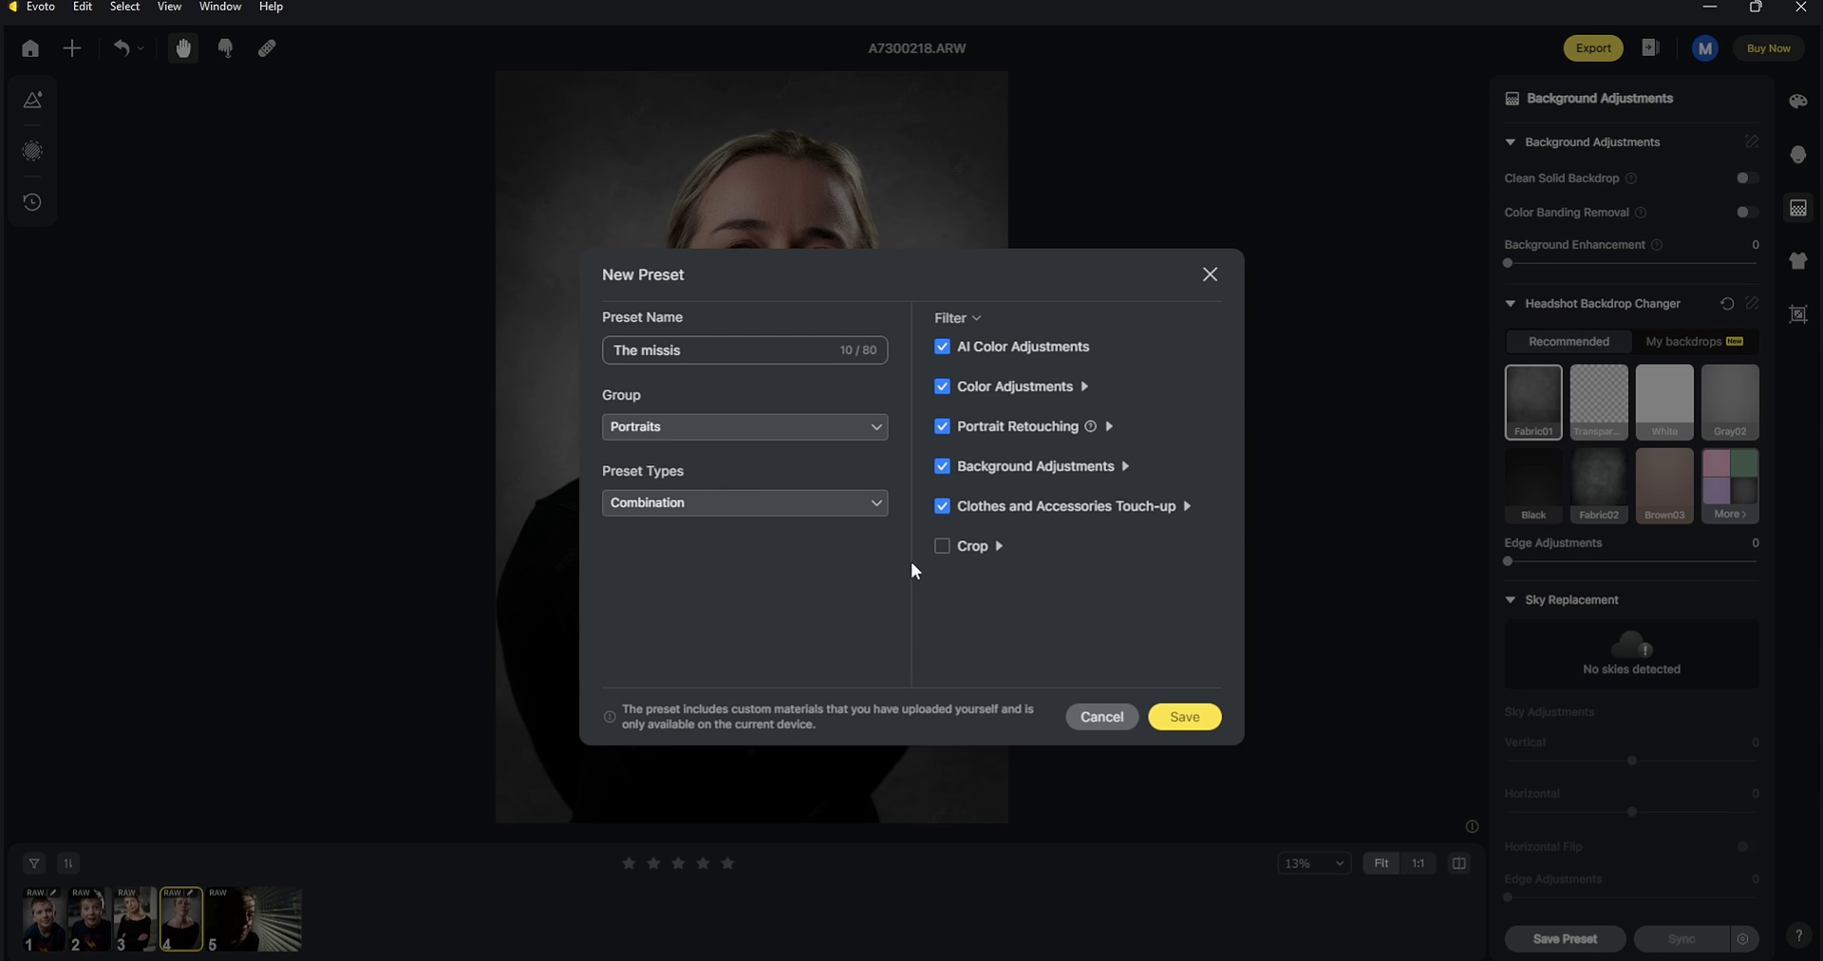
pyautogui.click(1183, 719)
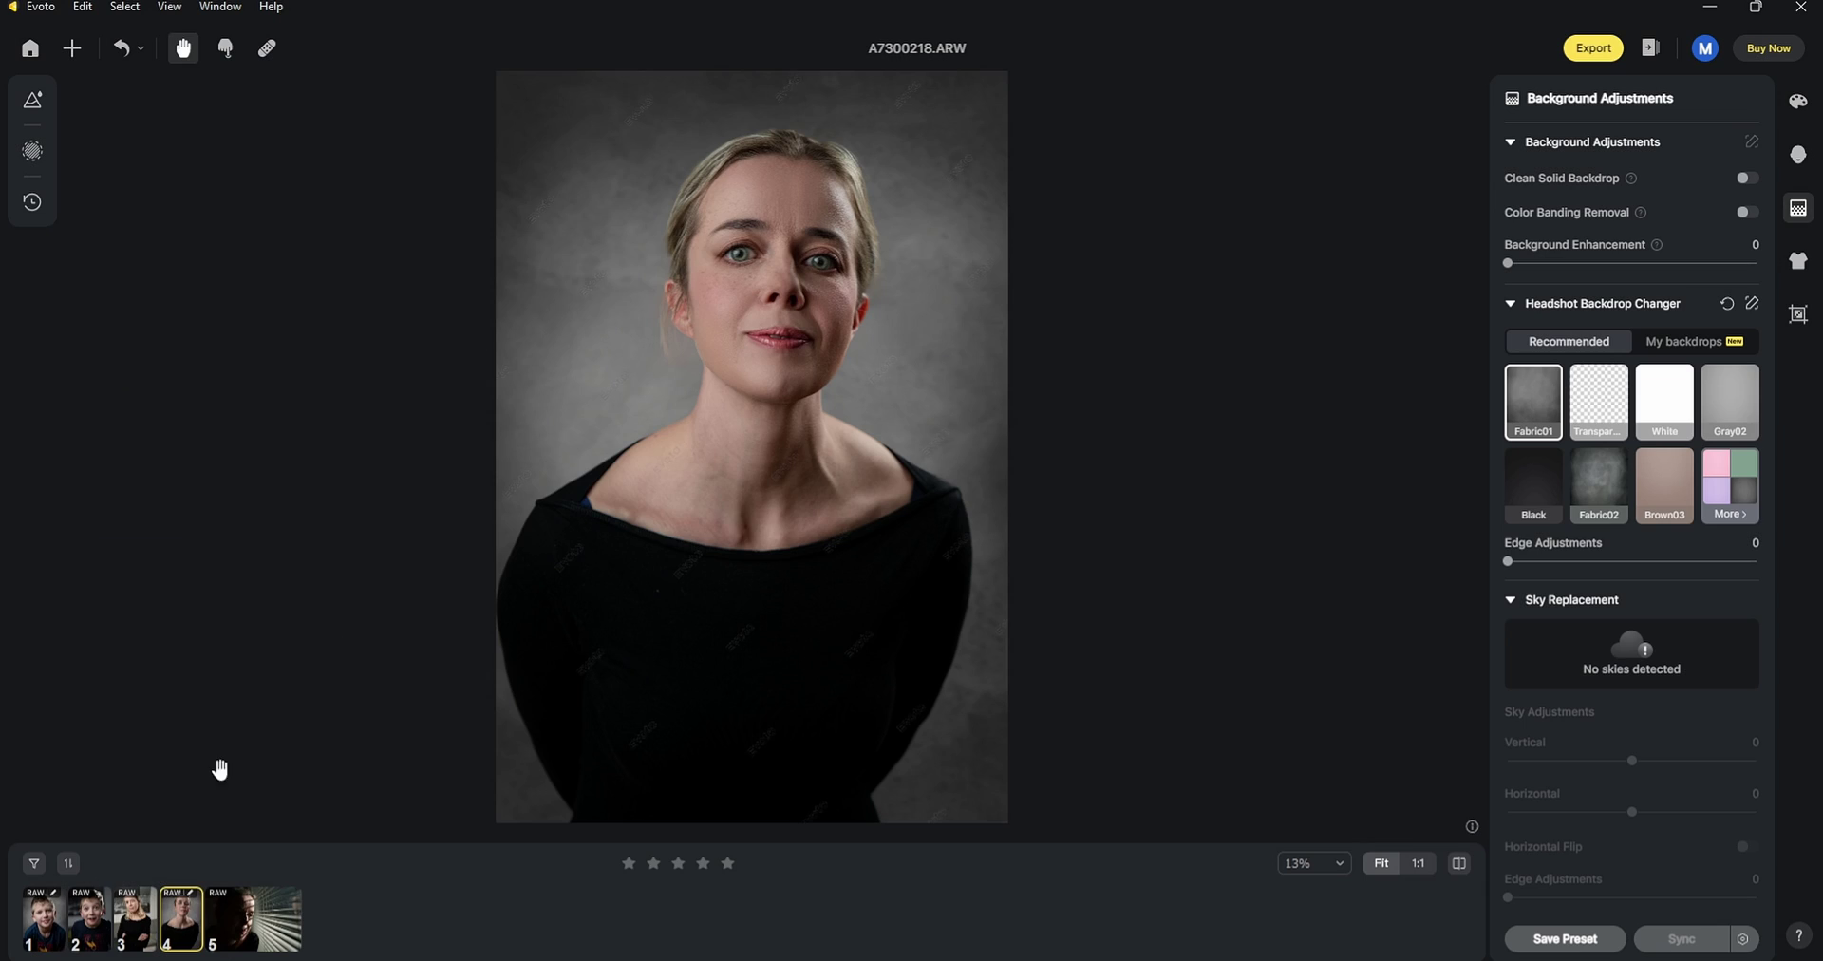
# Apply 'The missis' from My Presets to photo A7300184.ARW, comparing with A7300218.ARW.
pyautogui.click(140, 919)
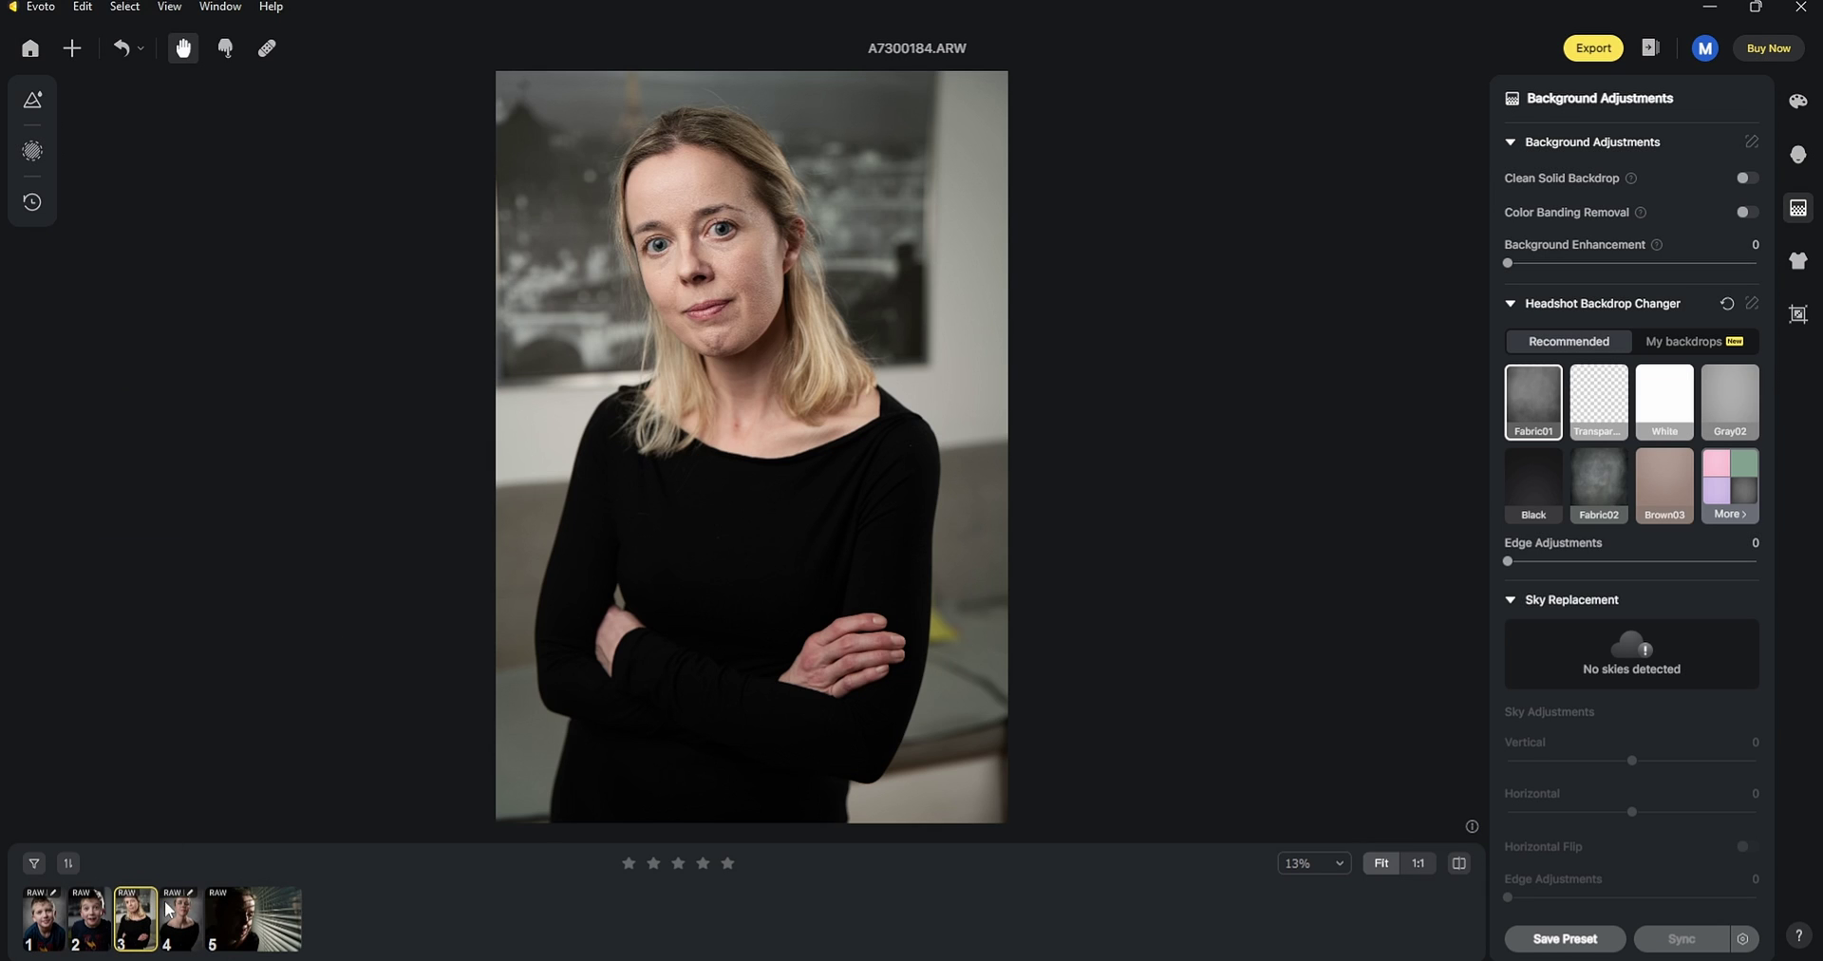
pyautogui.click(32, 98)
pyautogui.click(204, 150)
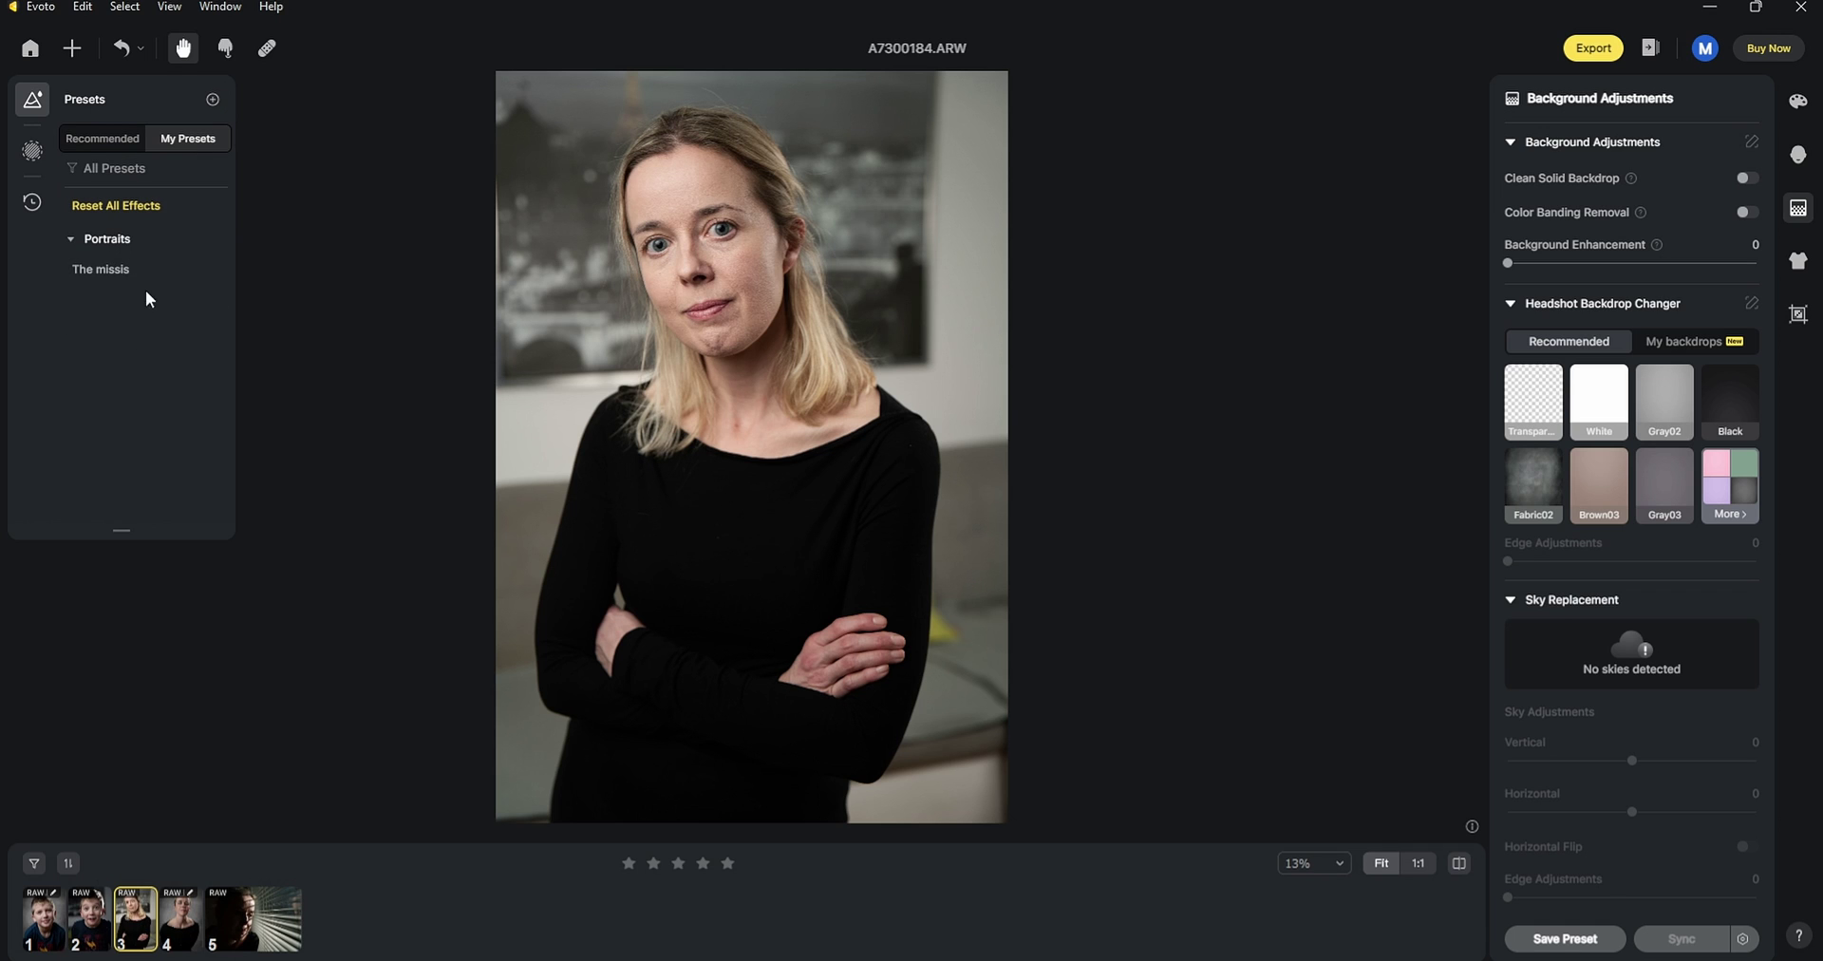
pyautogui.click(121, 282)
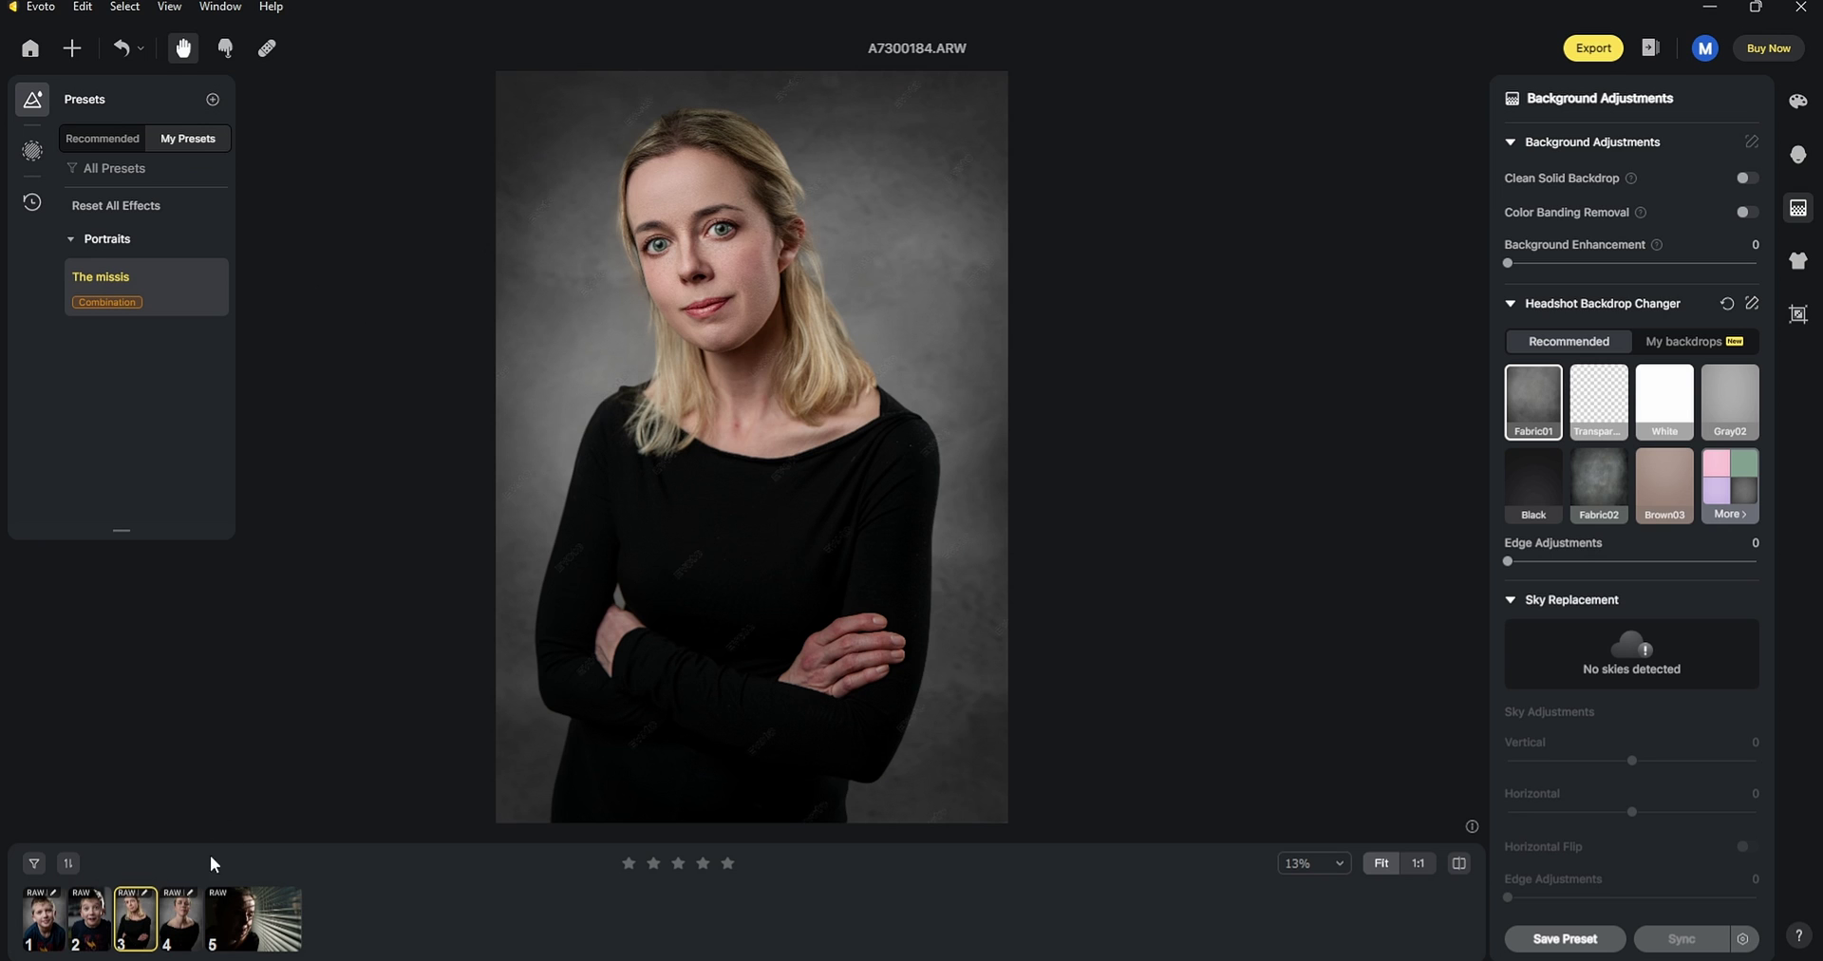
pyautogui.click(180, 919)
pyautogui.click(140, 928)
# Reset the preset's Facial Reshape and Makeup, then compare the result with the original.
pyautogui.click(1797, 154)
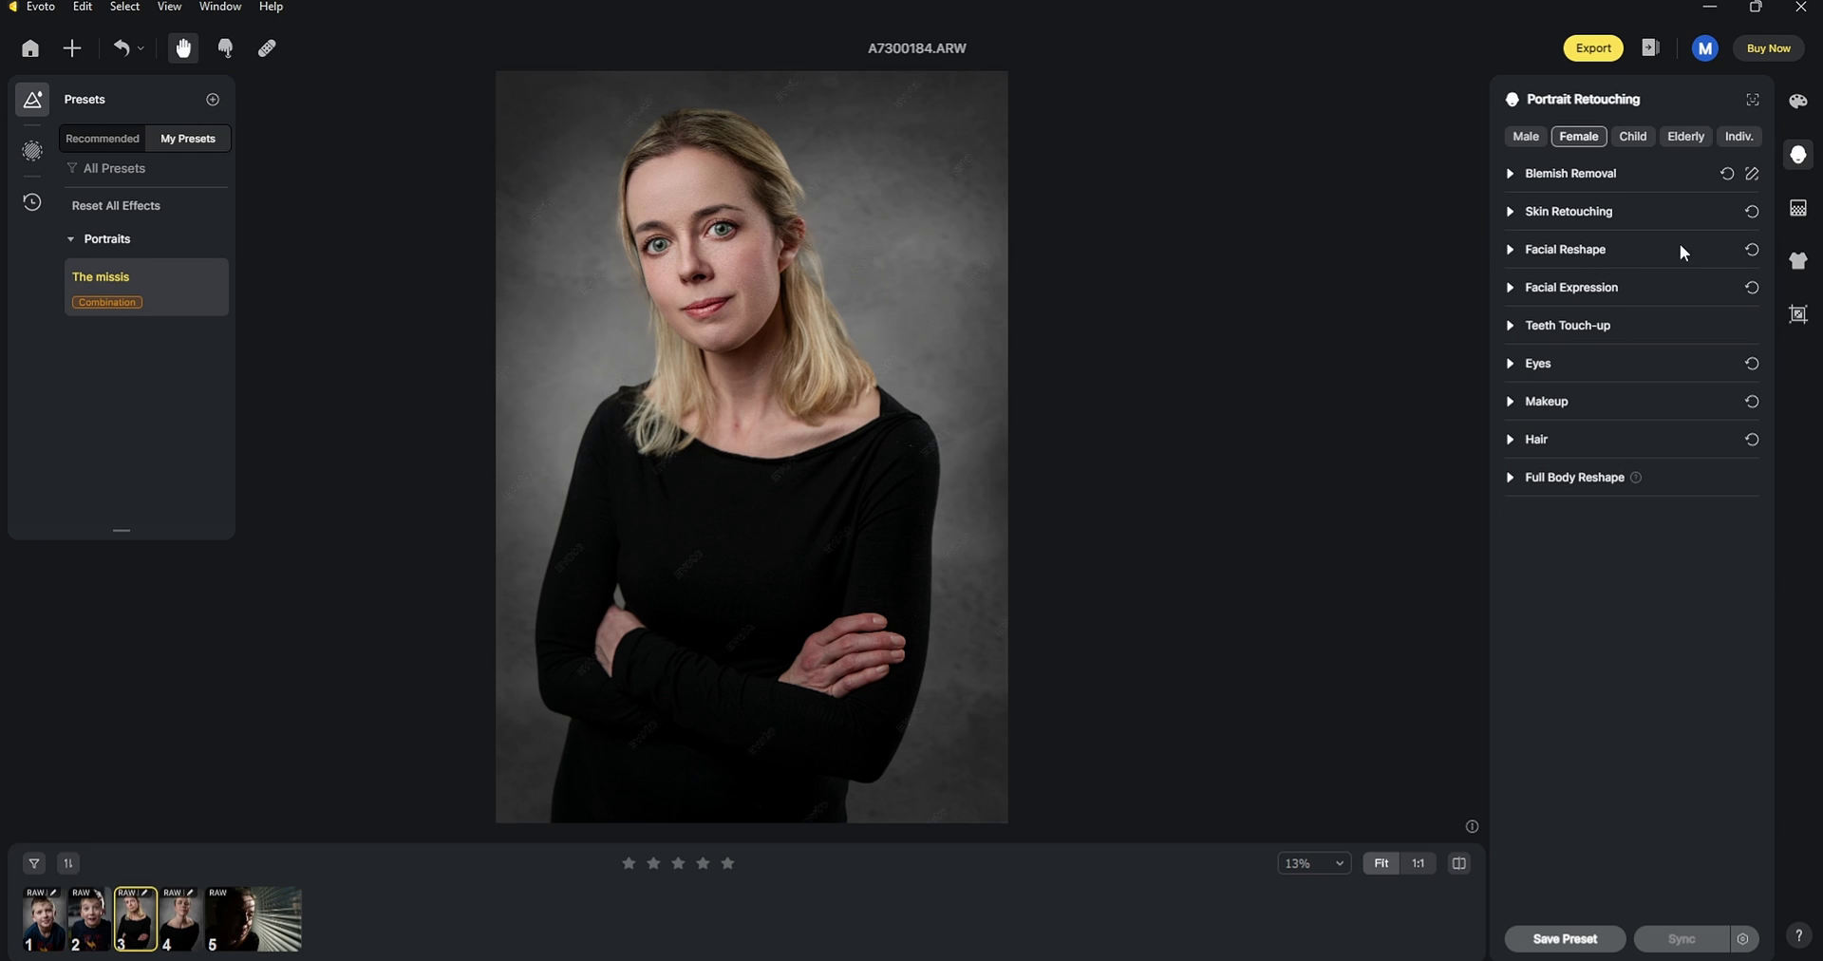
pyautogui.click(1752, 250)
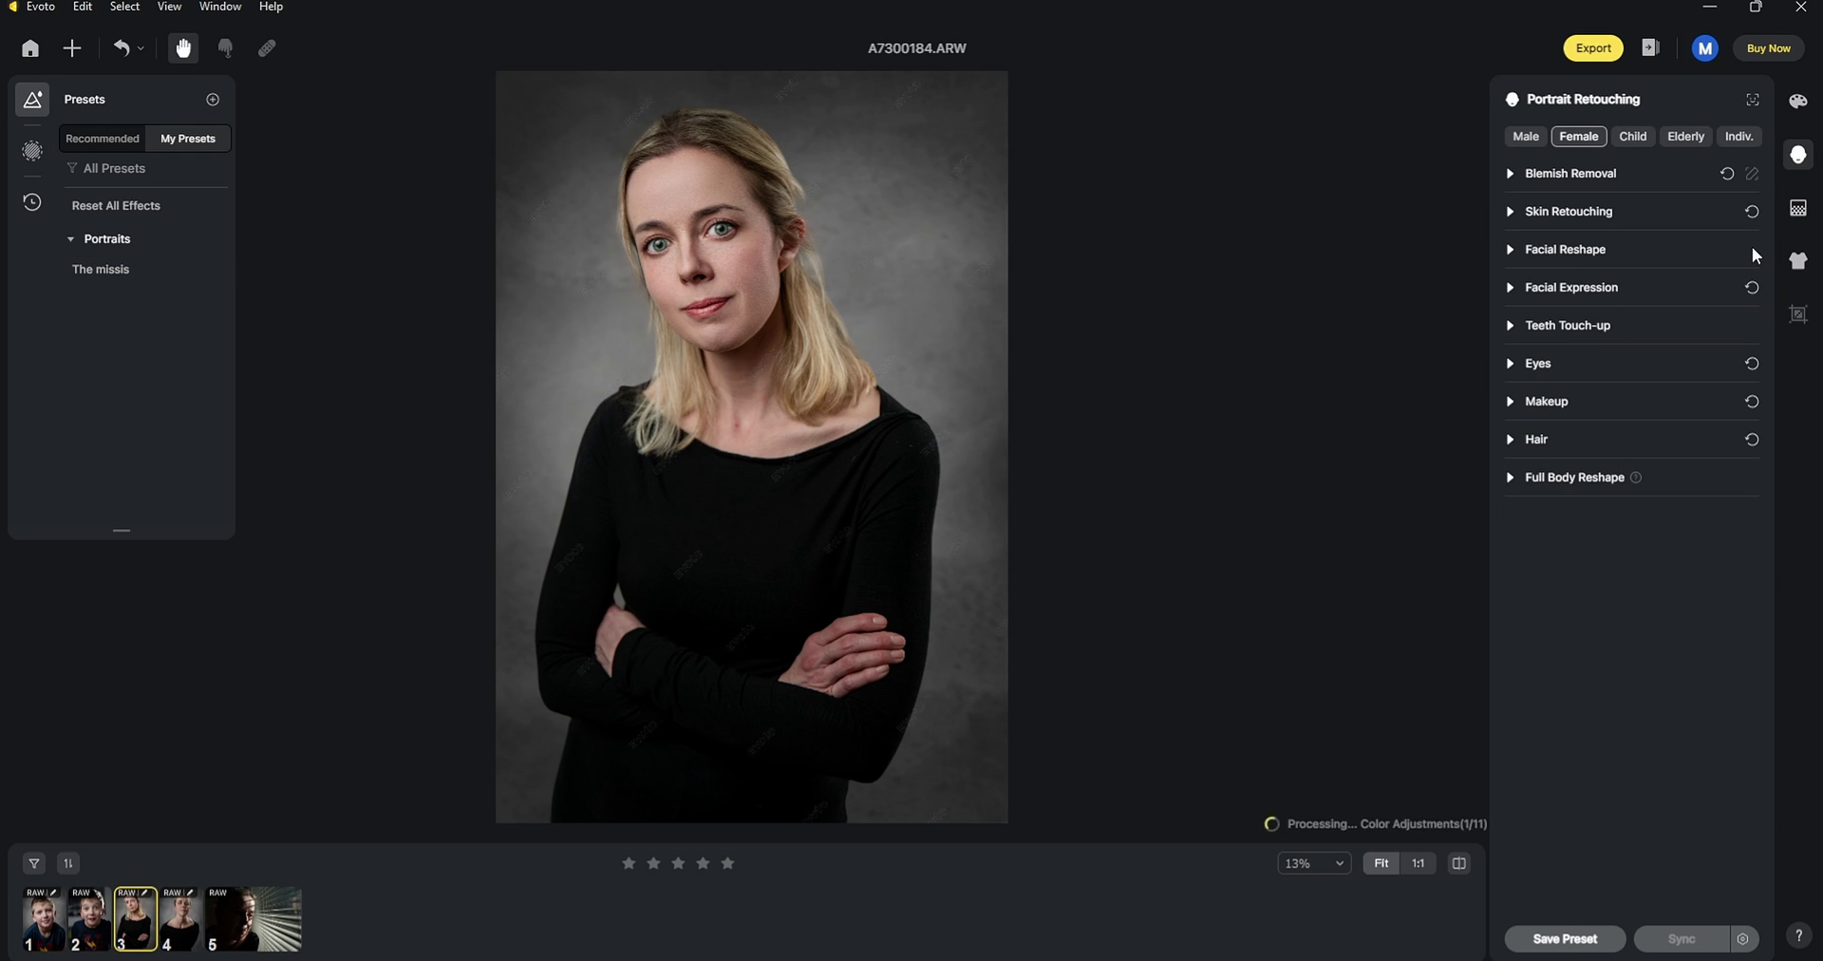
pyautogui.click(1752, 401)
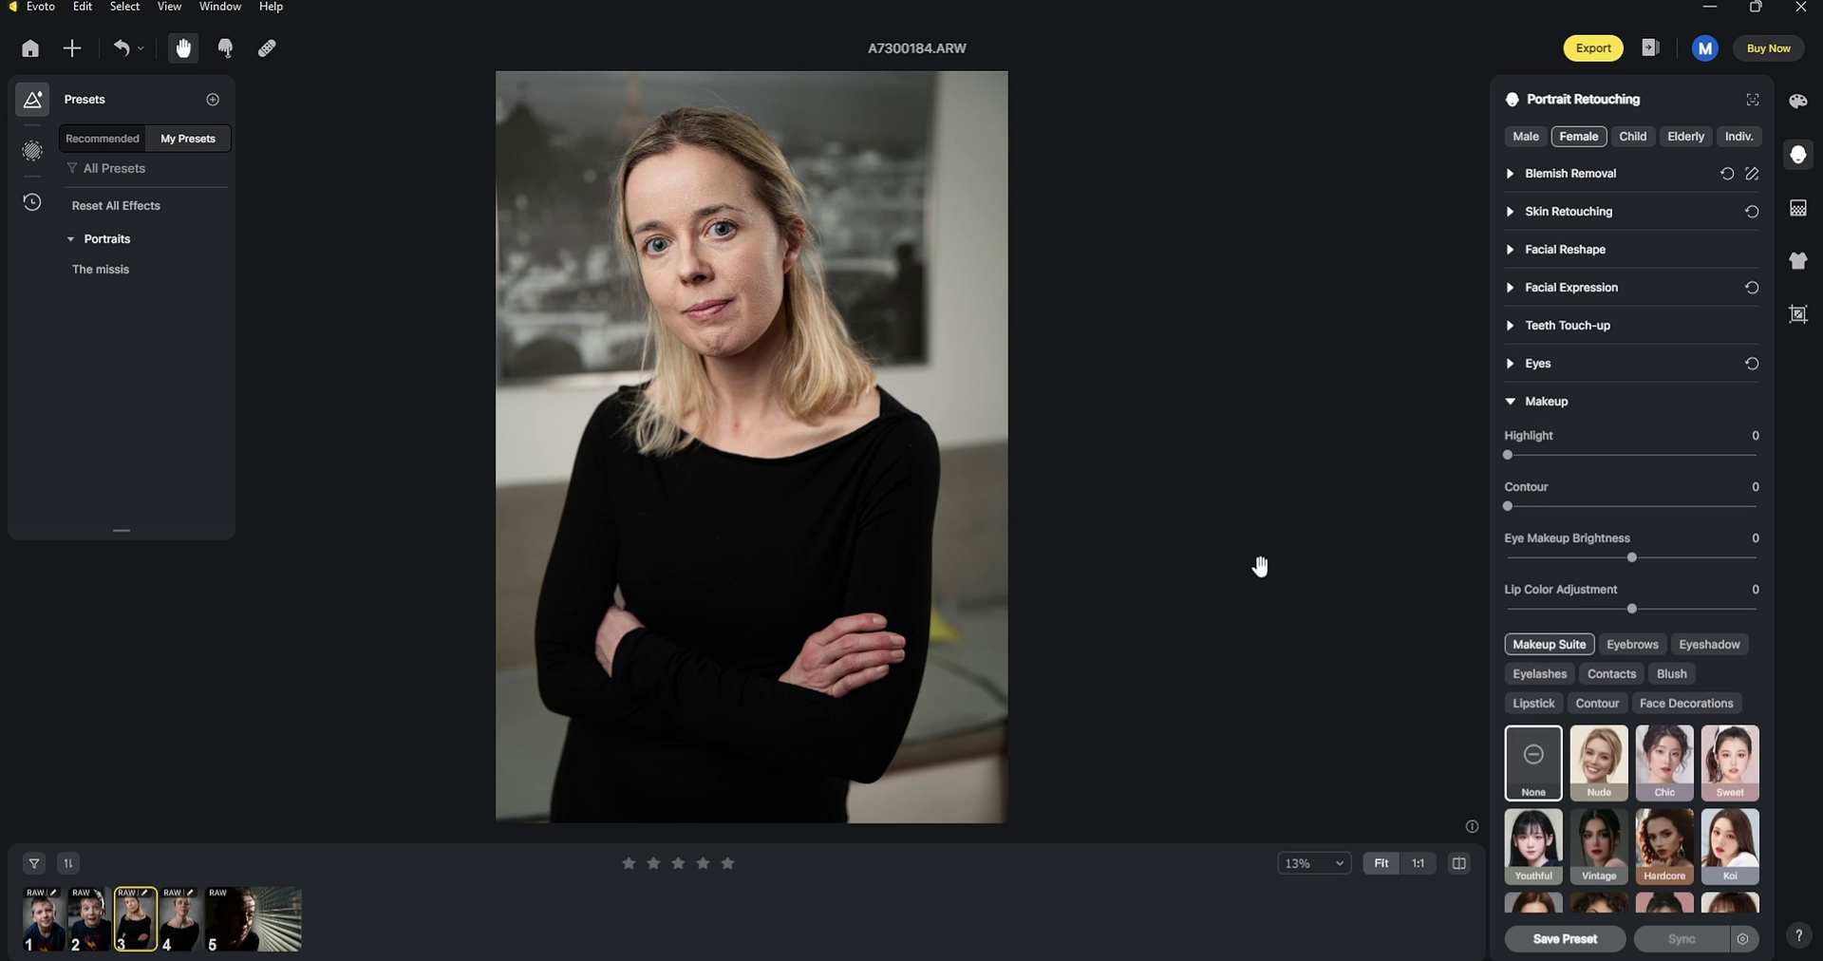
pyautogui.click(1466, 869)
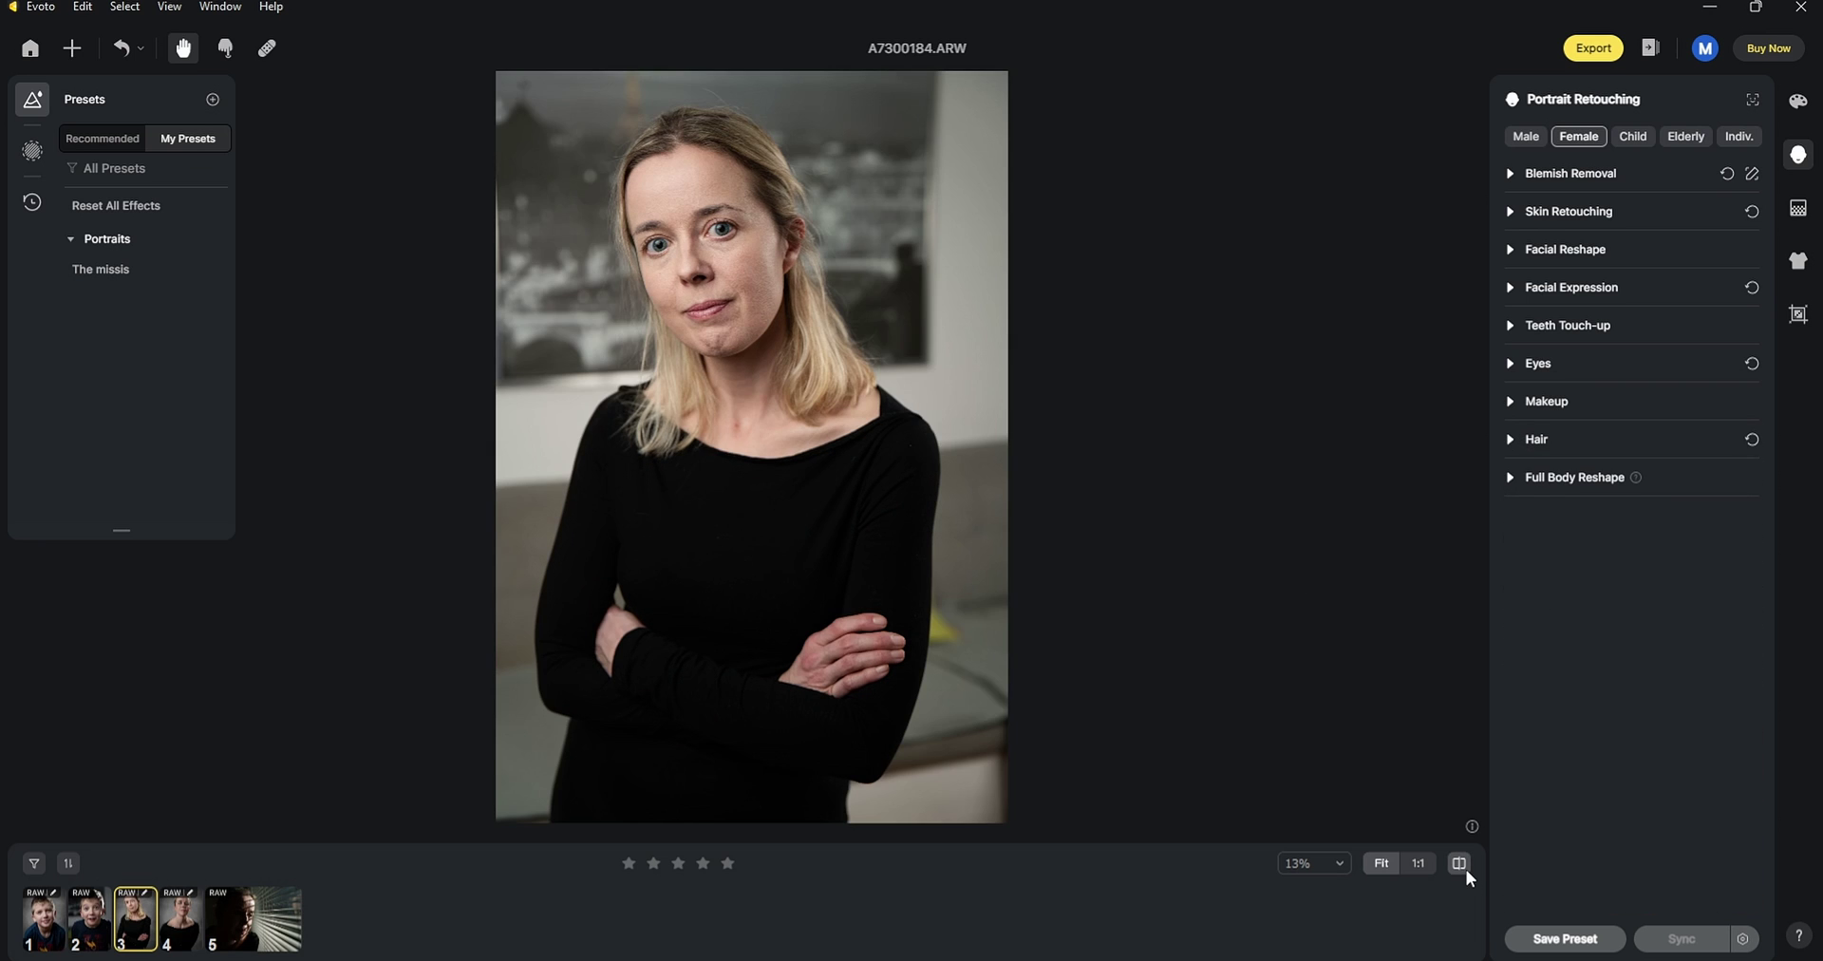
pyautogui.click(1466, 869)
pyautogui.click(1466, 869)
pyautogui.click(1466, 869)
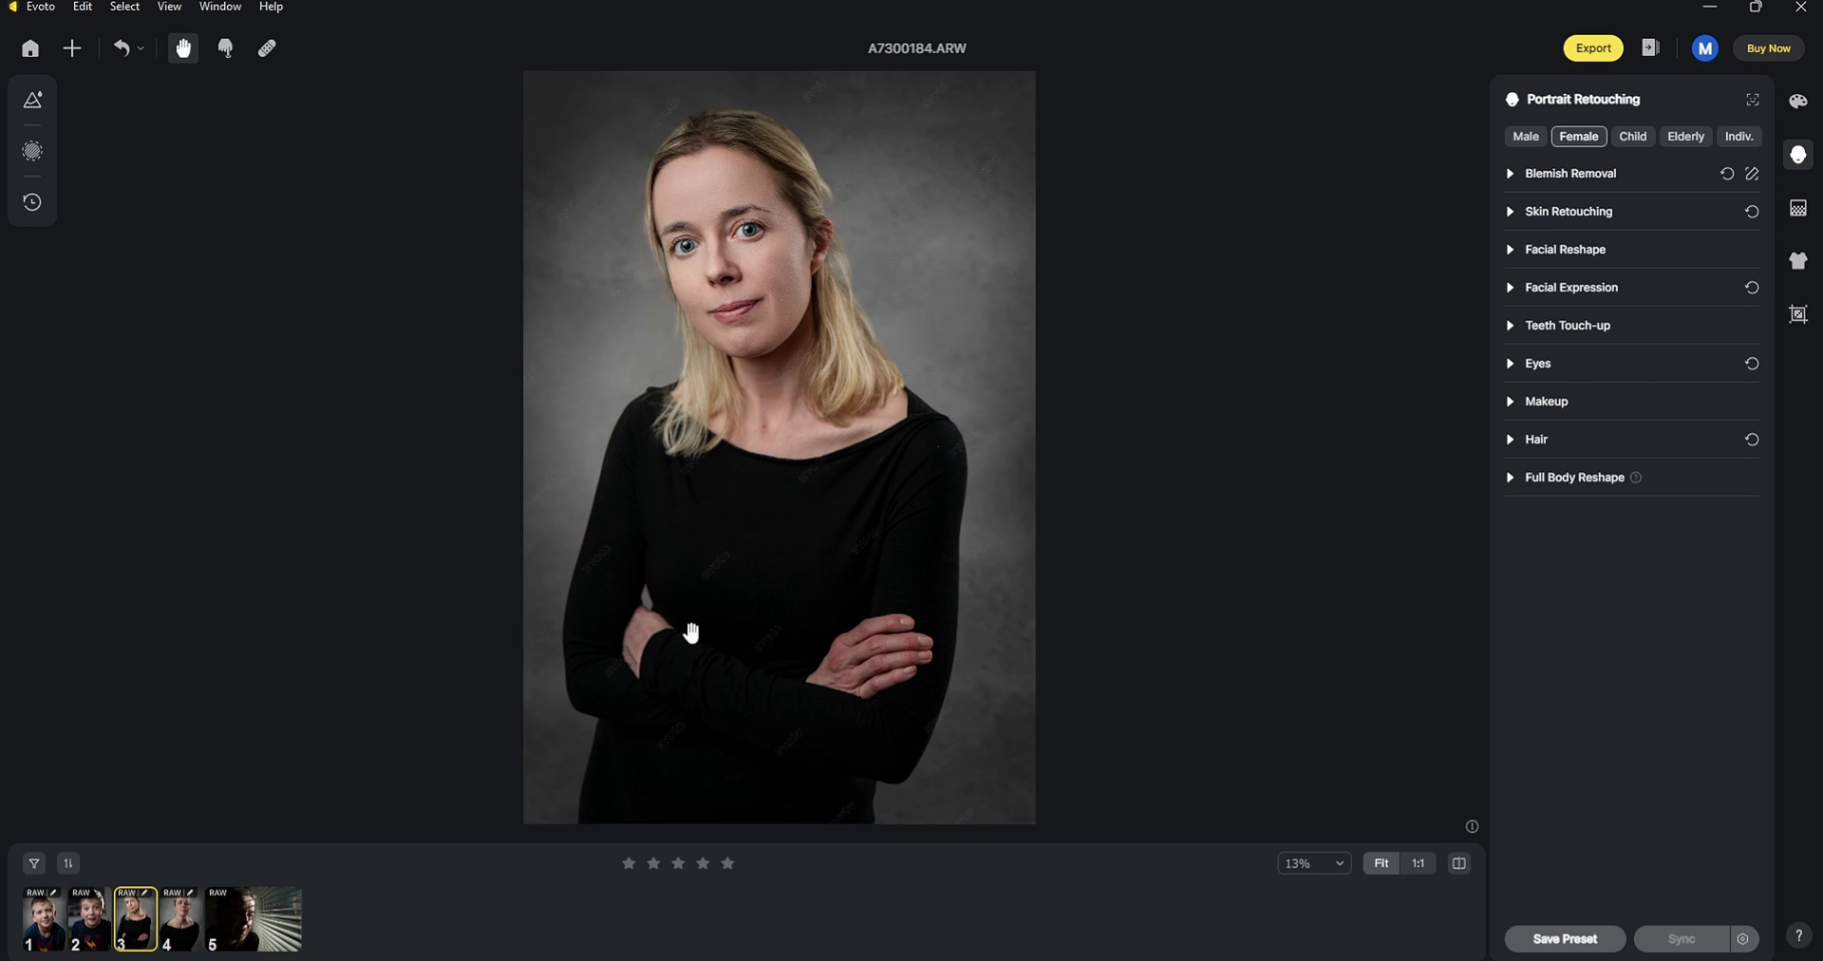
# Quick Export the edited A7300184.ARW photo to the Desktop.
pyautogui.click(1593, 48)
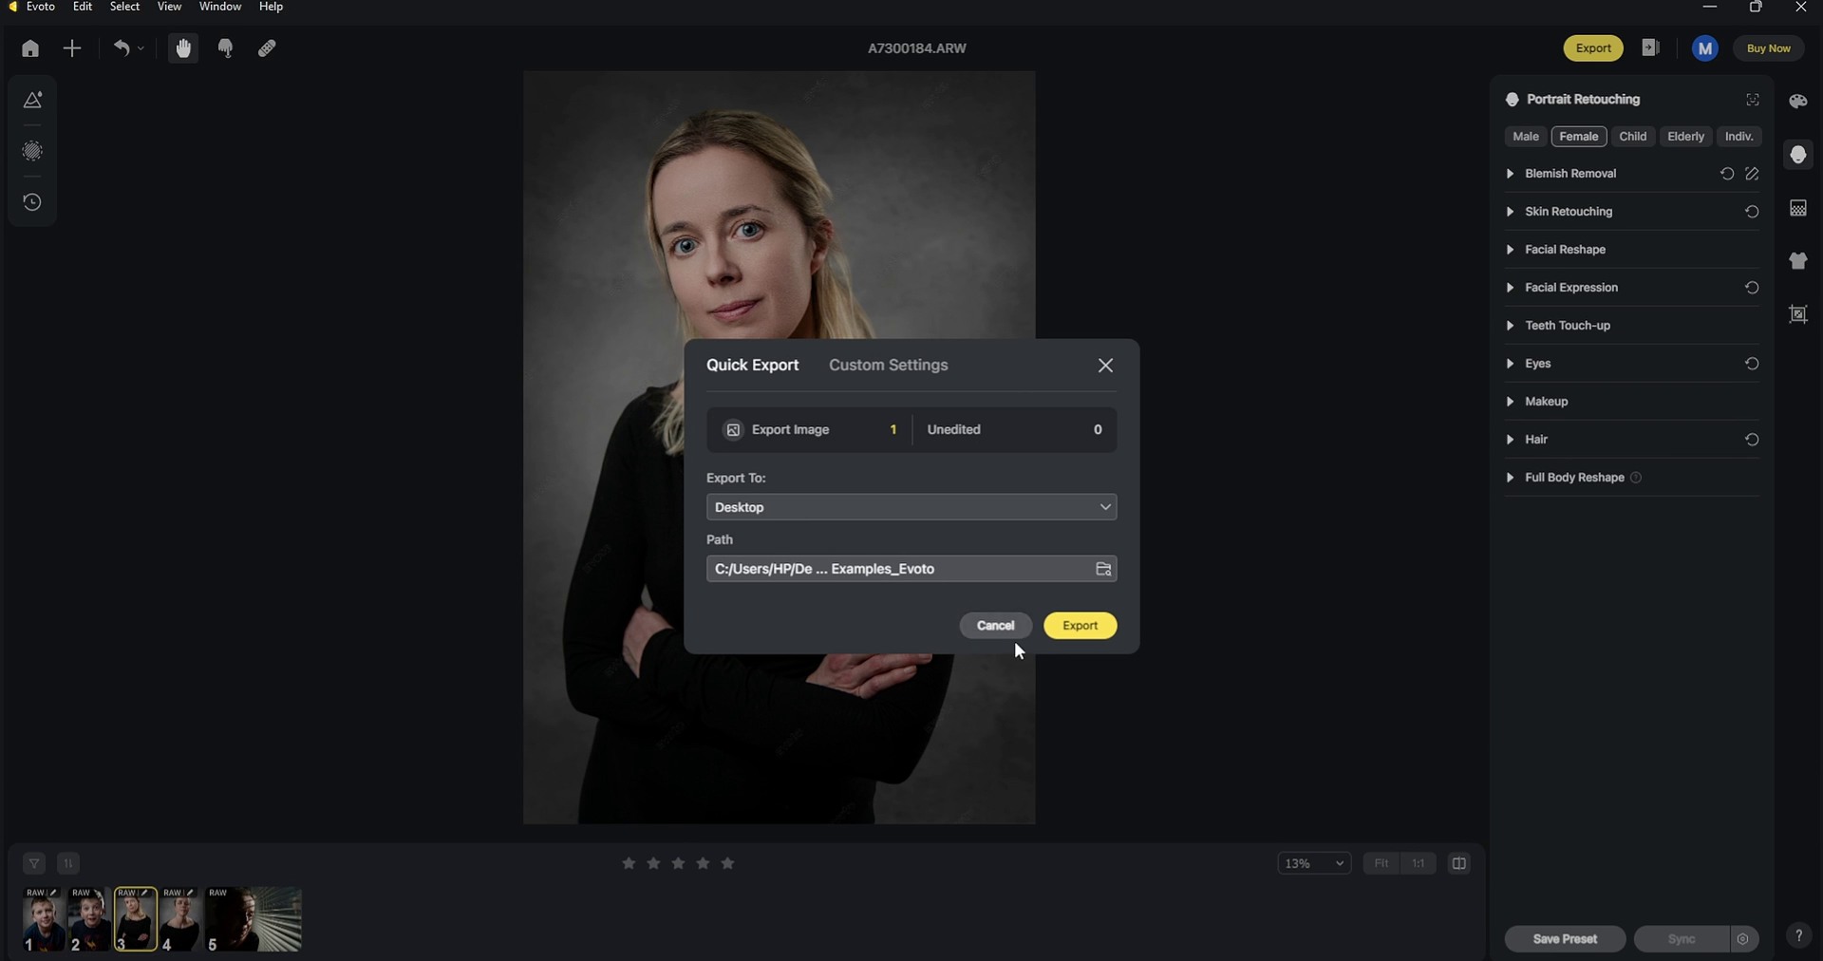
pyautogui.click(1088, 632)
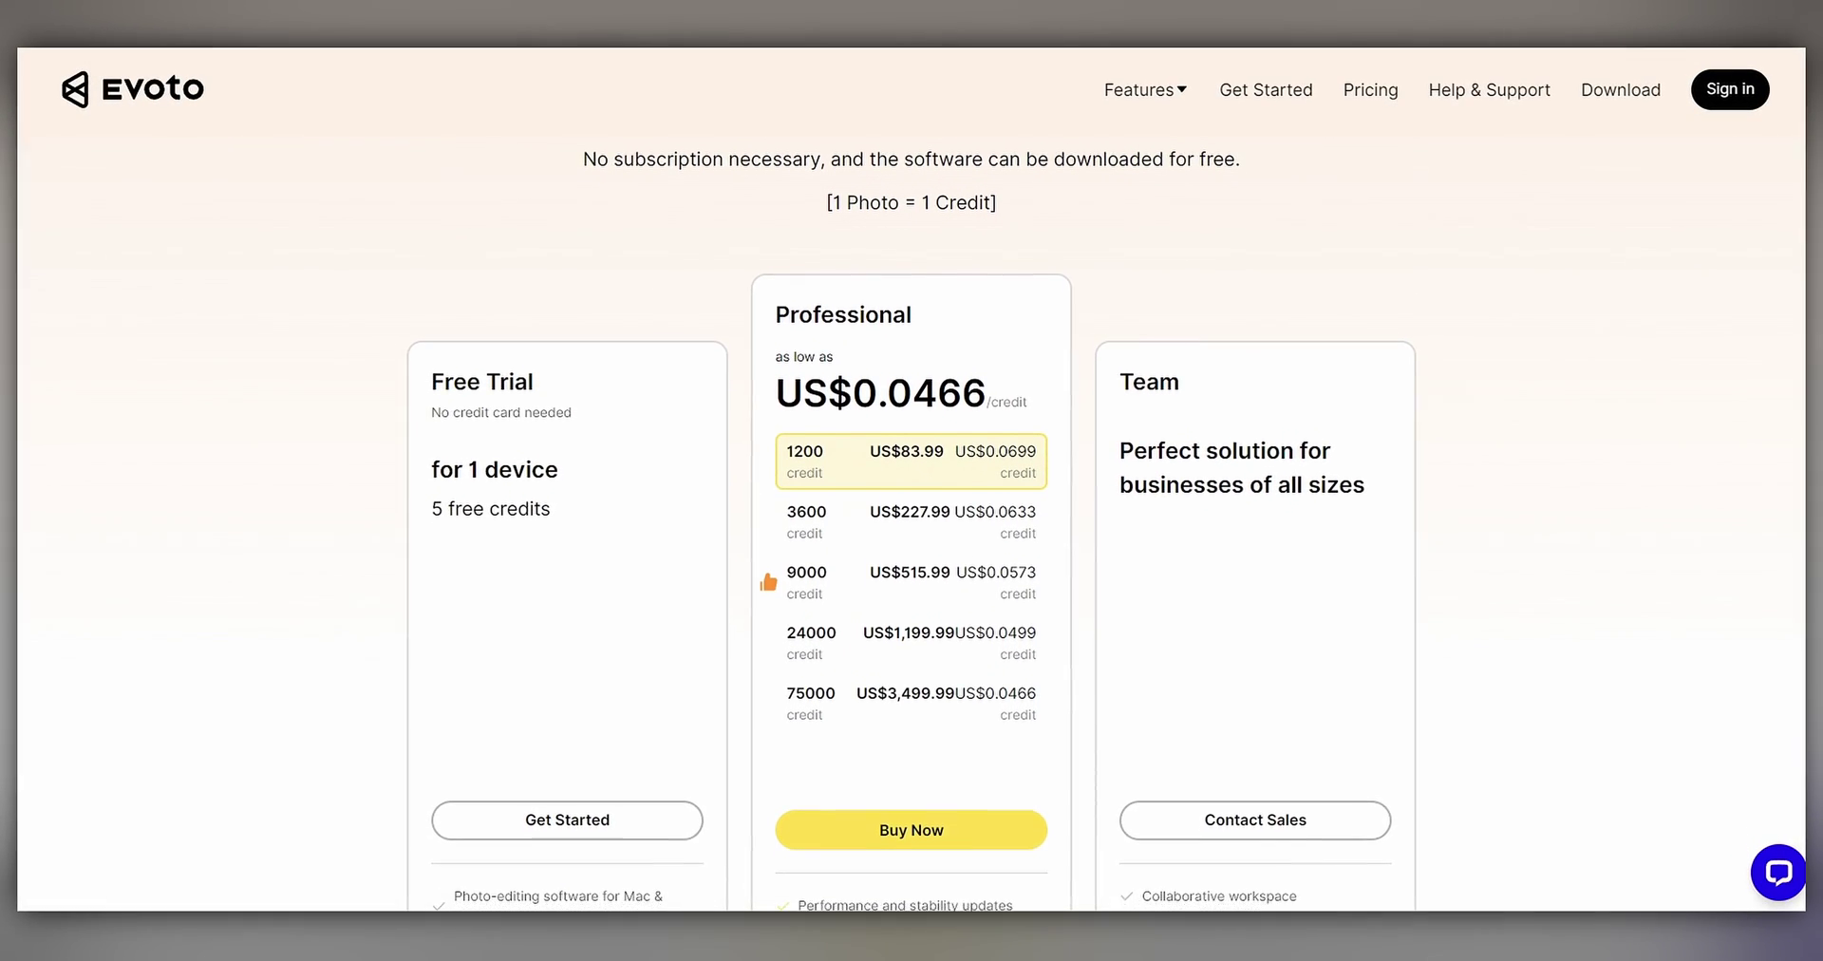
# Scroll down the Evoto pricing page to review the plan features, including Team.
pyautogui.scroll(-1, 911, 475)
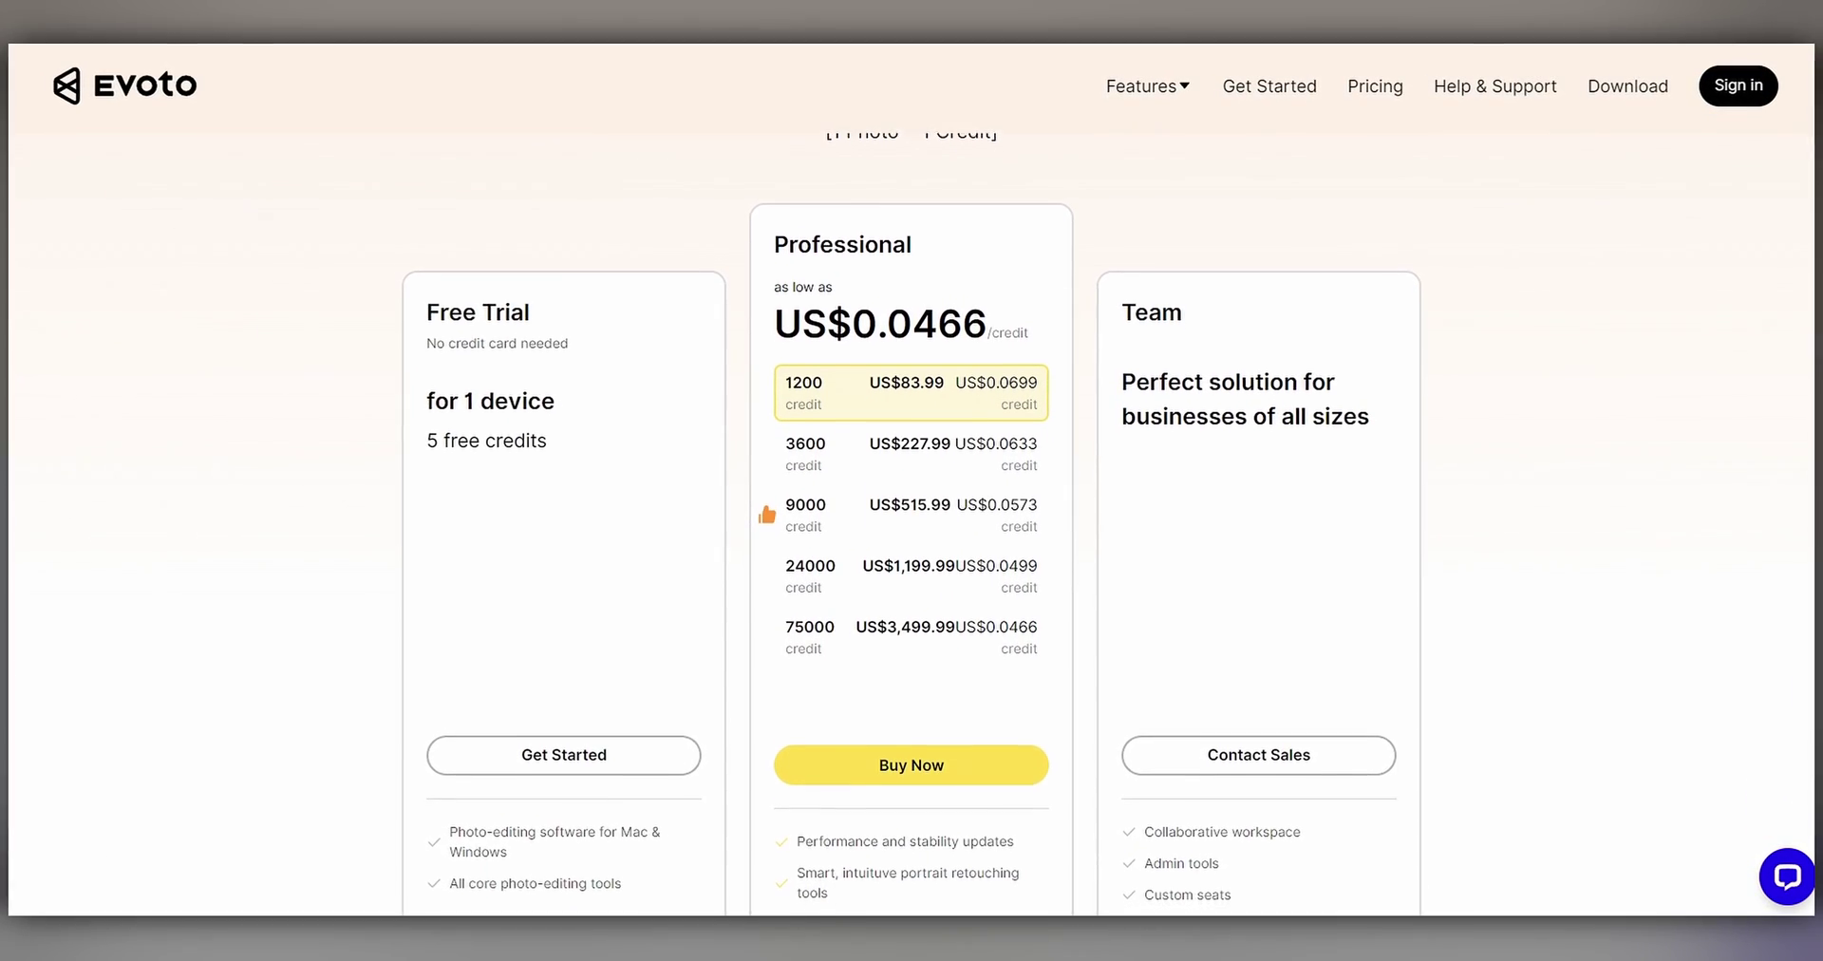
pyautogui.scroll(-1, 912, 475)
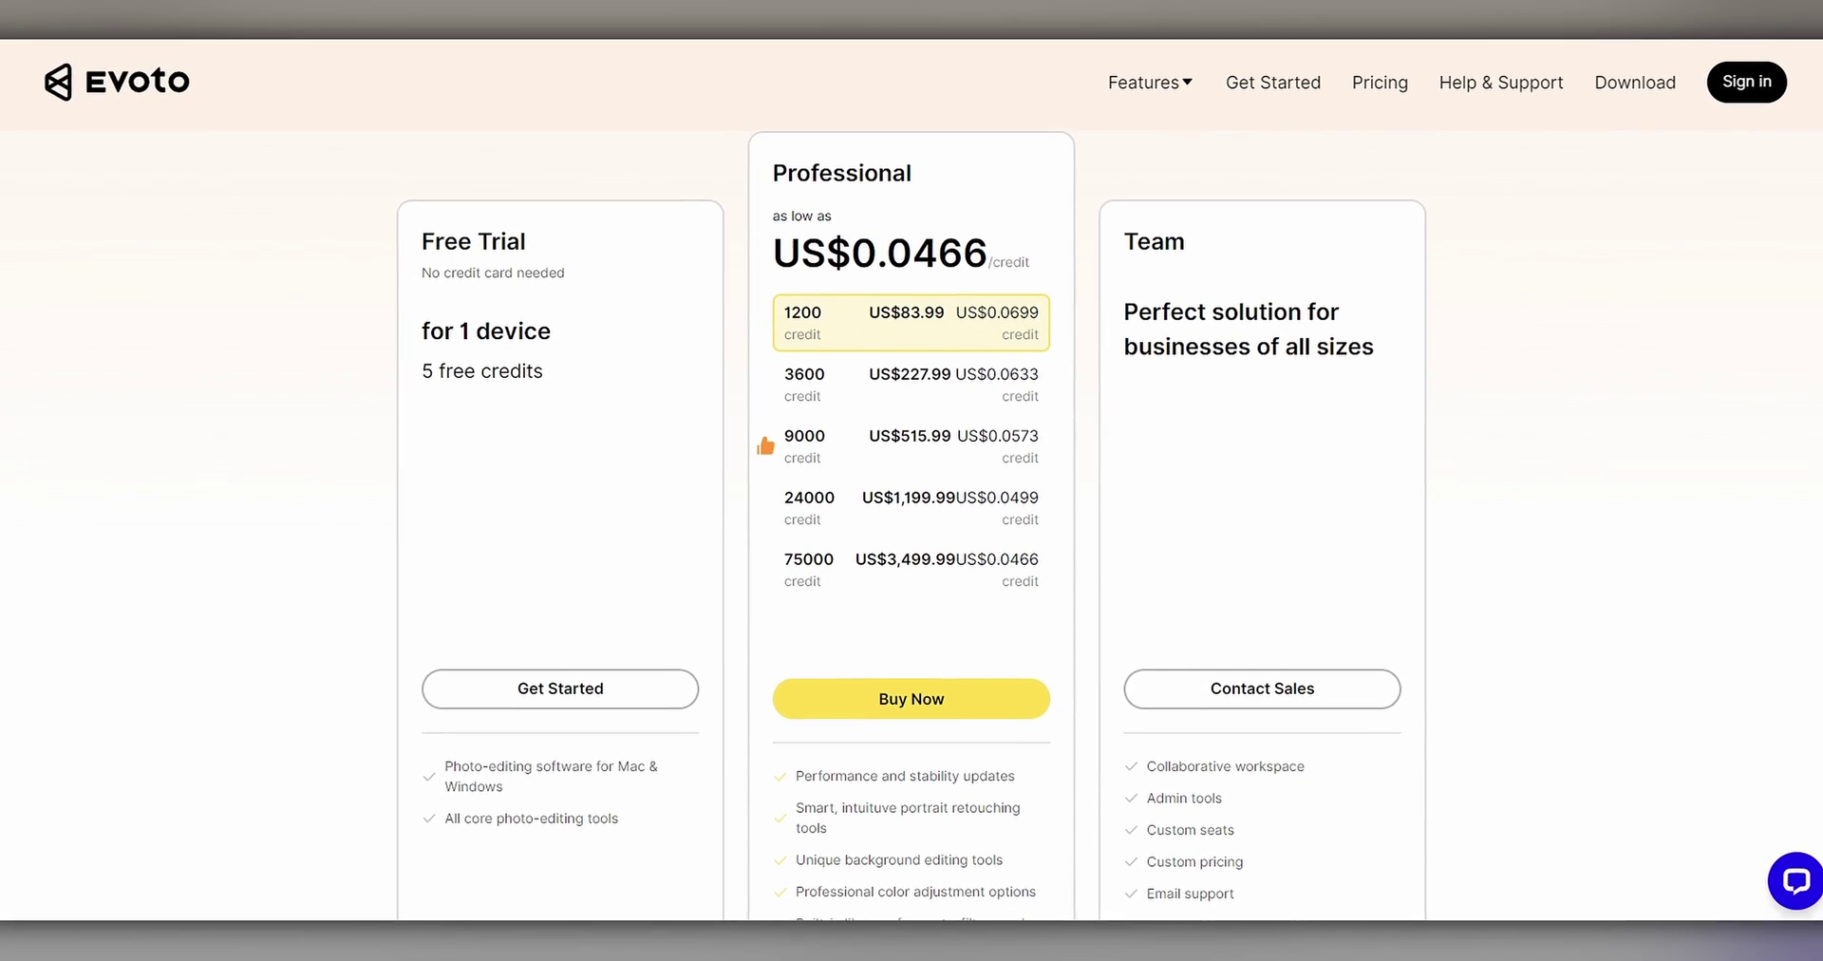
pyautogui.scroll(-1, 911, 475)
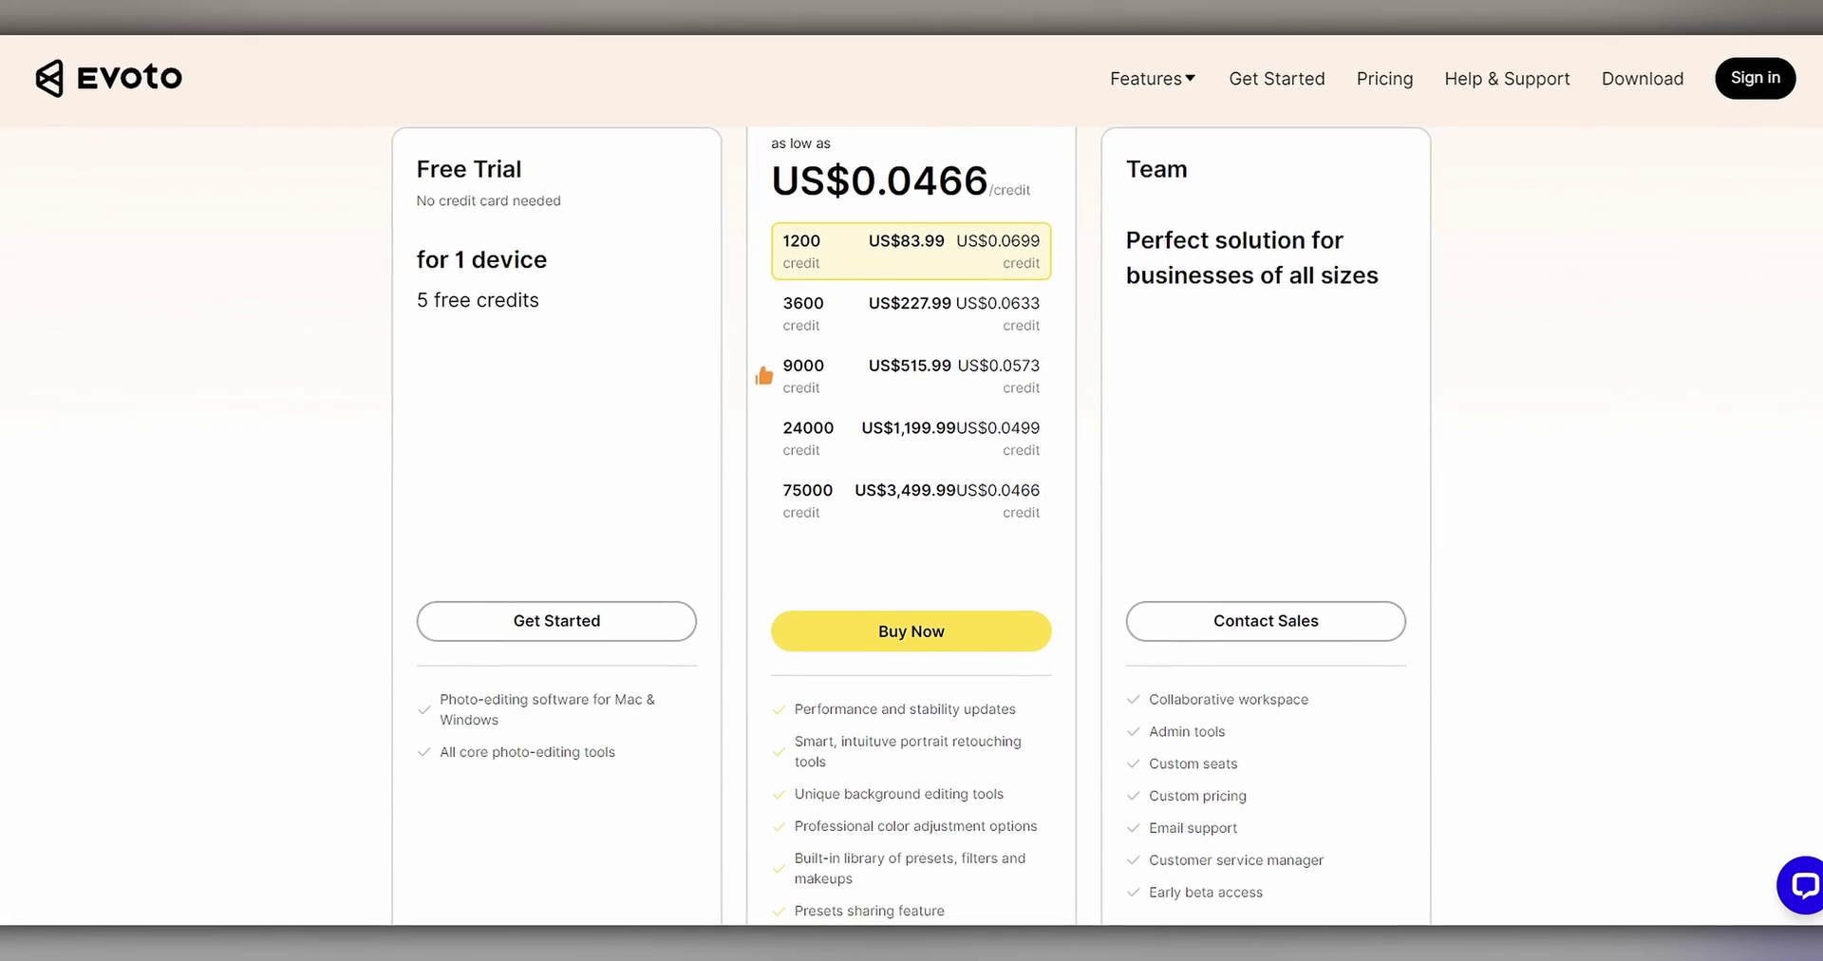
pyautogui.scroll(-1, 911, 475)
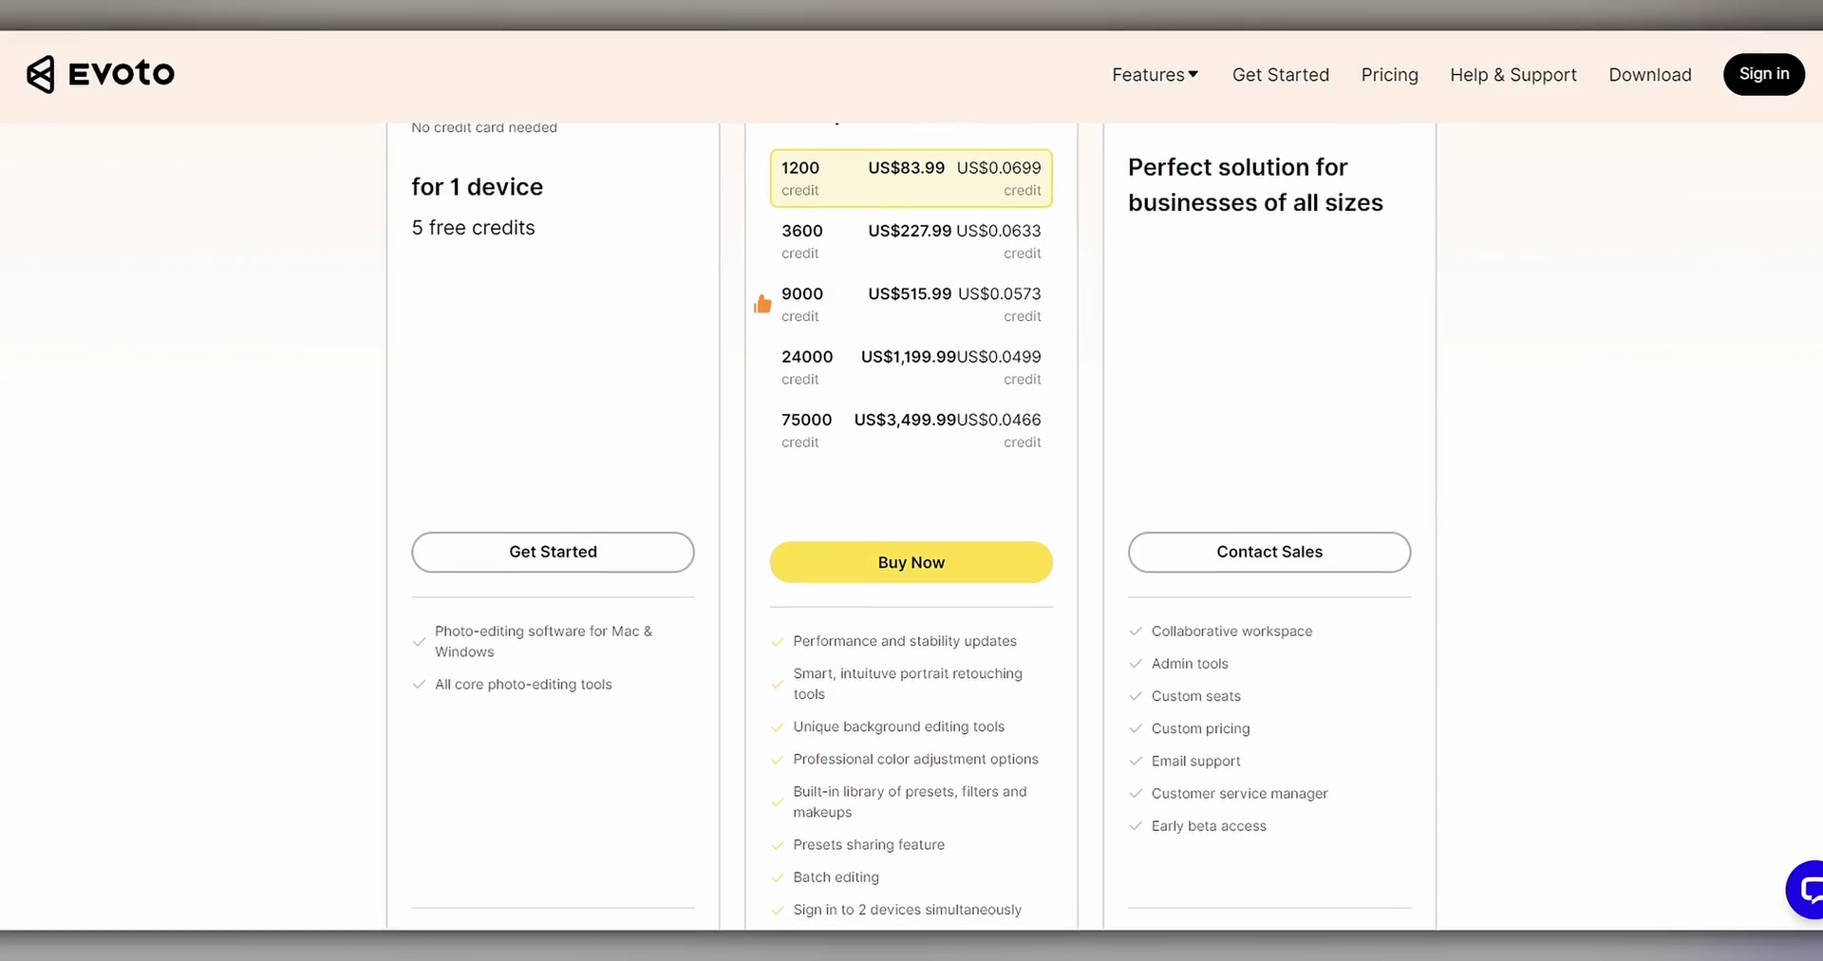